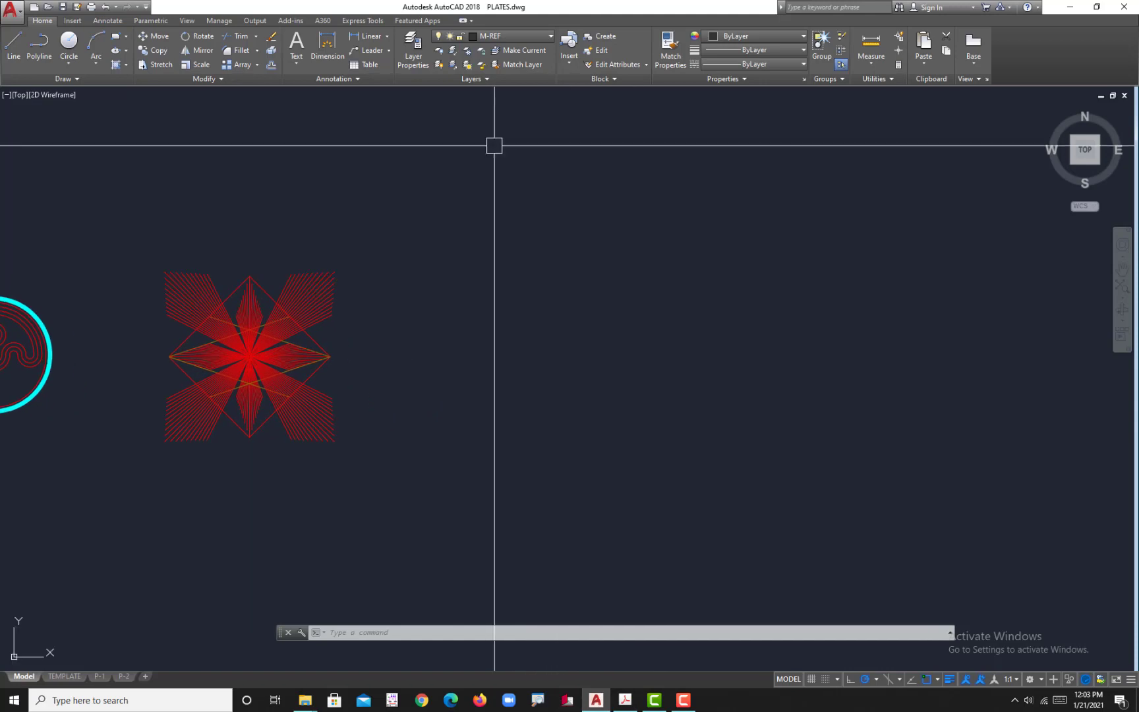
Step: Make M-INT the current layer and bring the empty area beside the star pattern into view
click(515, 36)
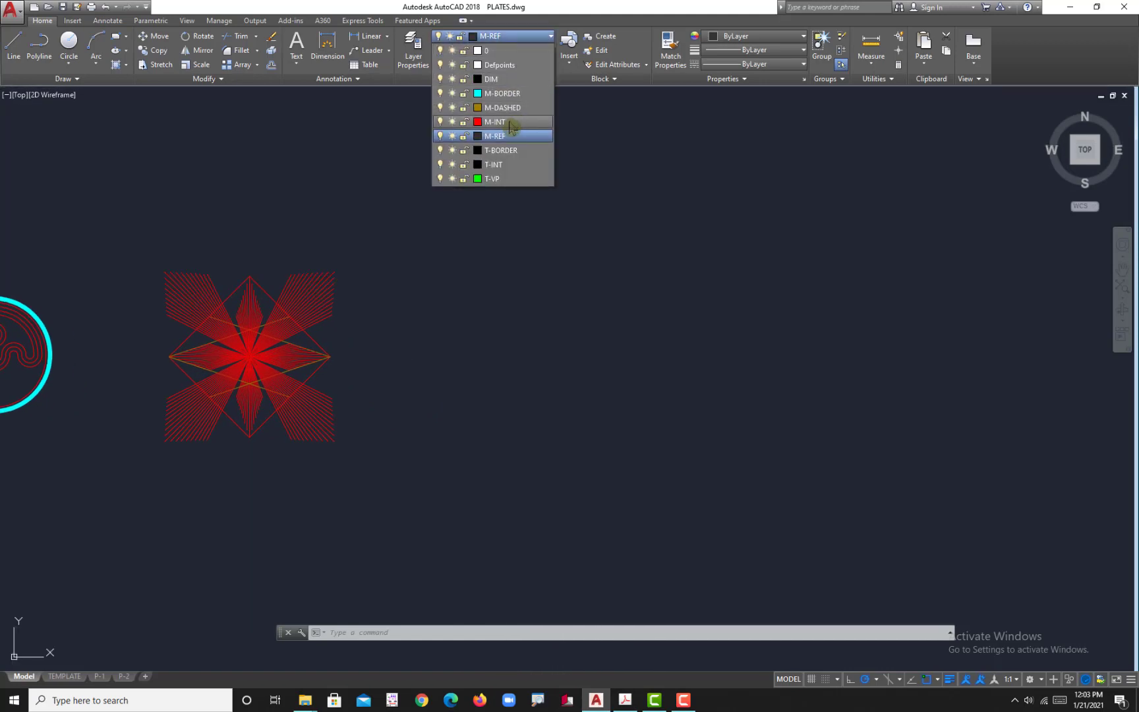
click(507, 122)
middle_drag(632, 419, 590, 432)
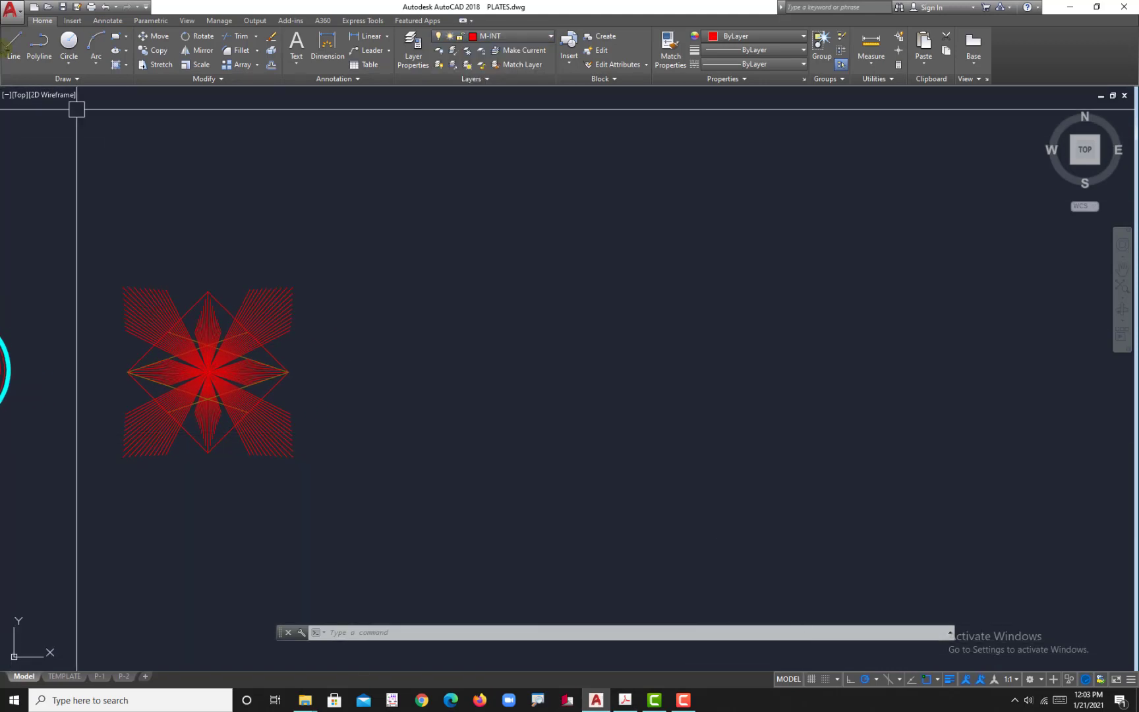
Step: With Ortho on, draw a long horizontal line in the empty area to the right of the star pattern
click(13, 45)
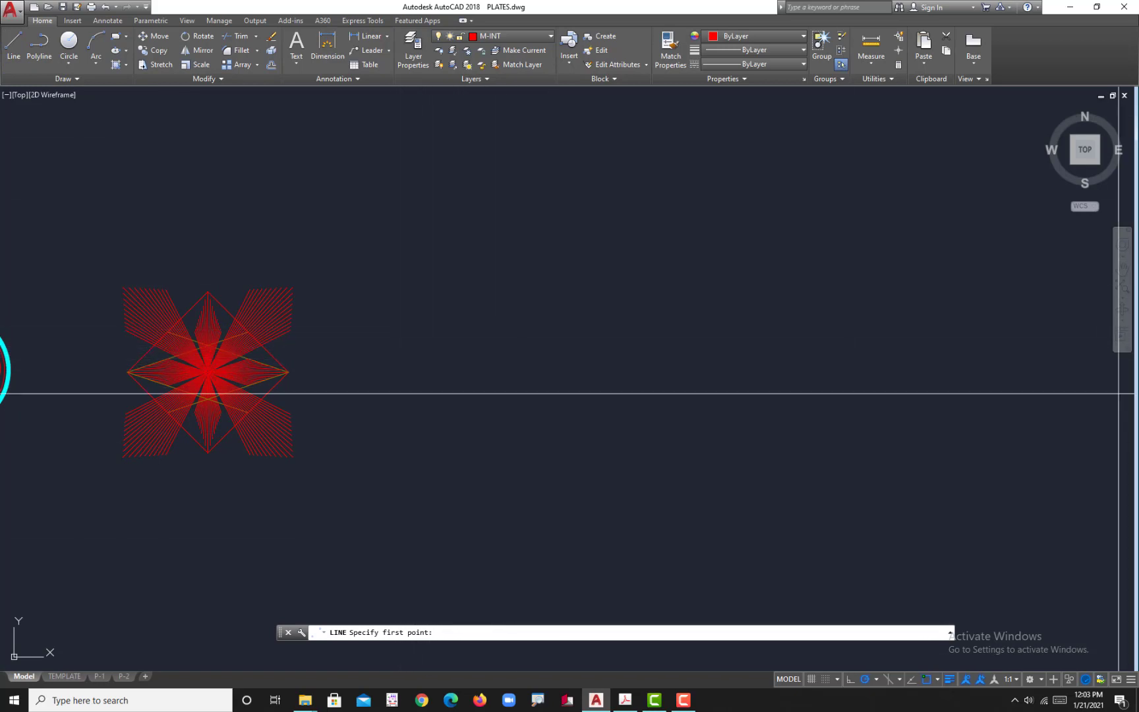
click(419, 358)
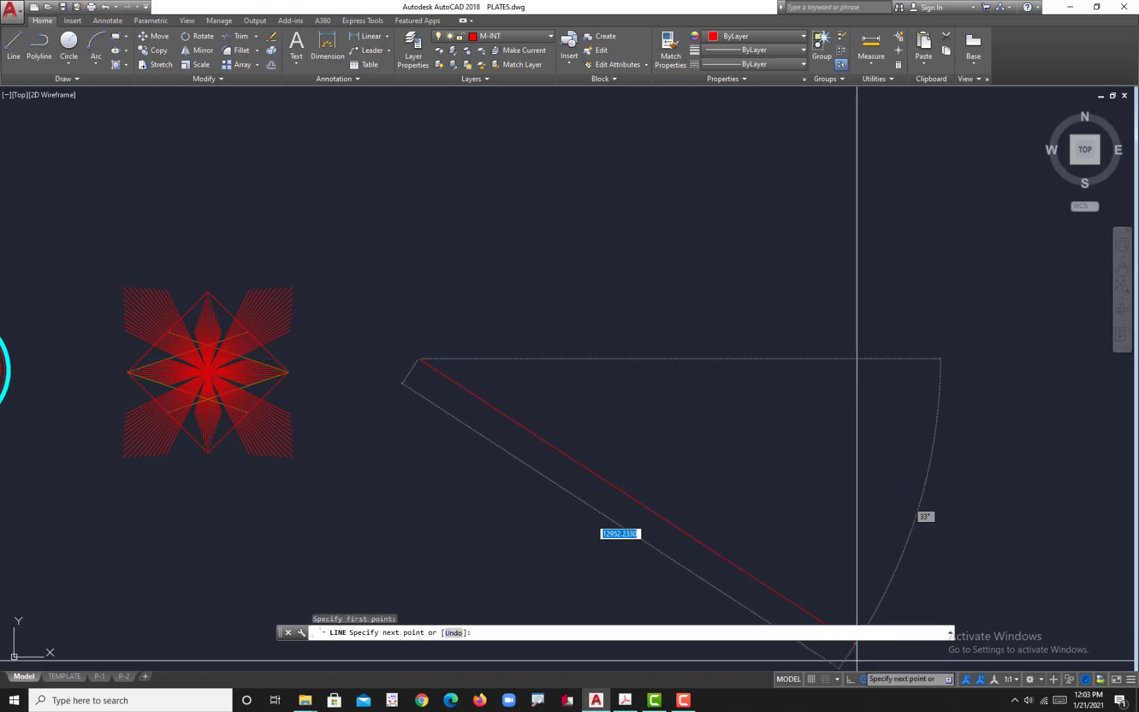
key(F8)
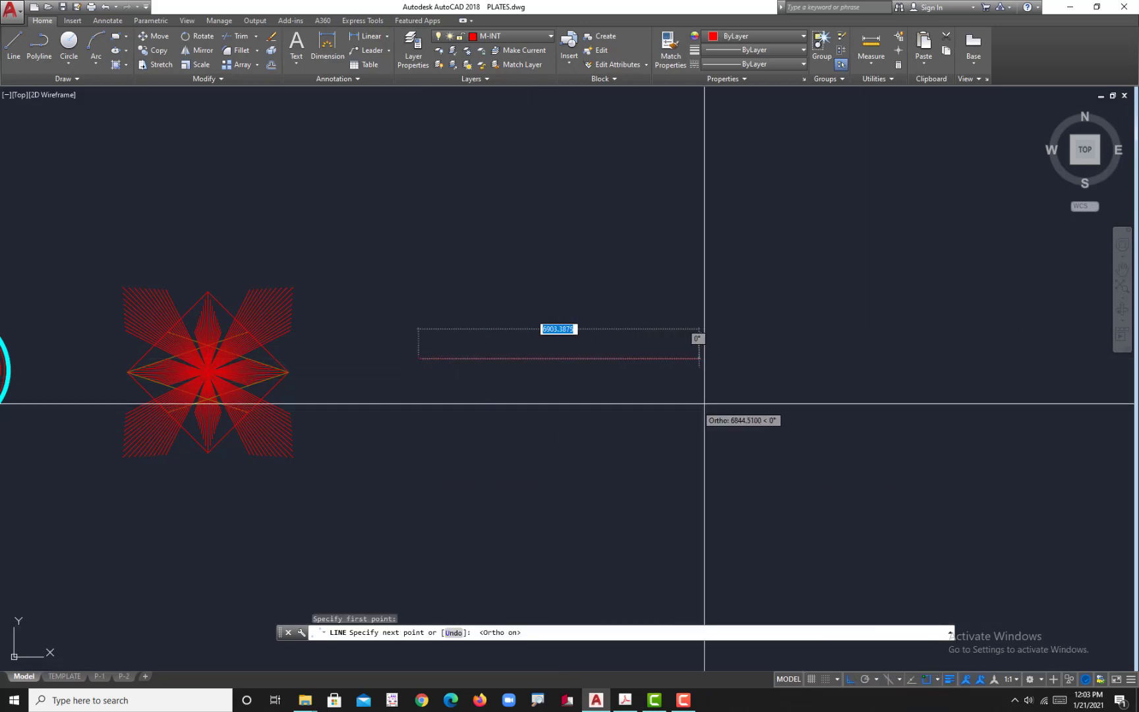
click(746, 398)
key(Escape)
scroll(555, 383, up, 2)
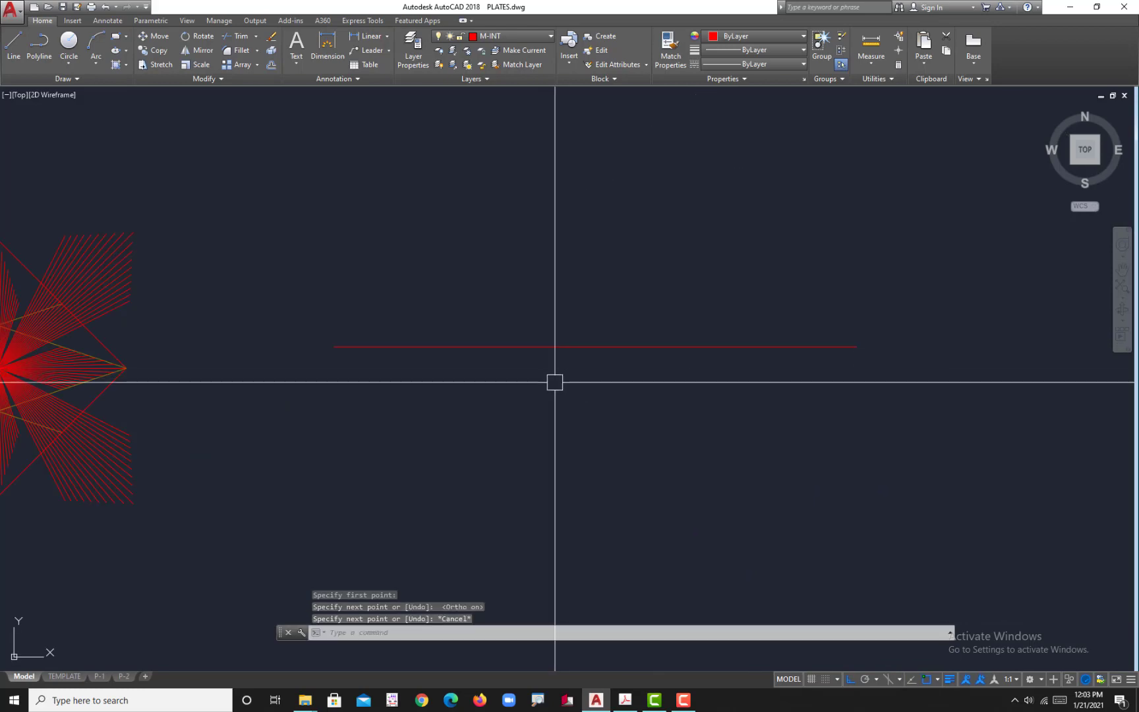
scroll(555, 384, down, 4)
scroll(555, 385, up, 4)
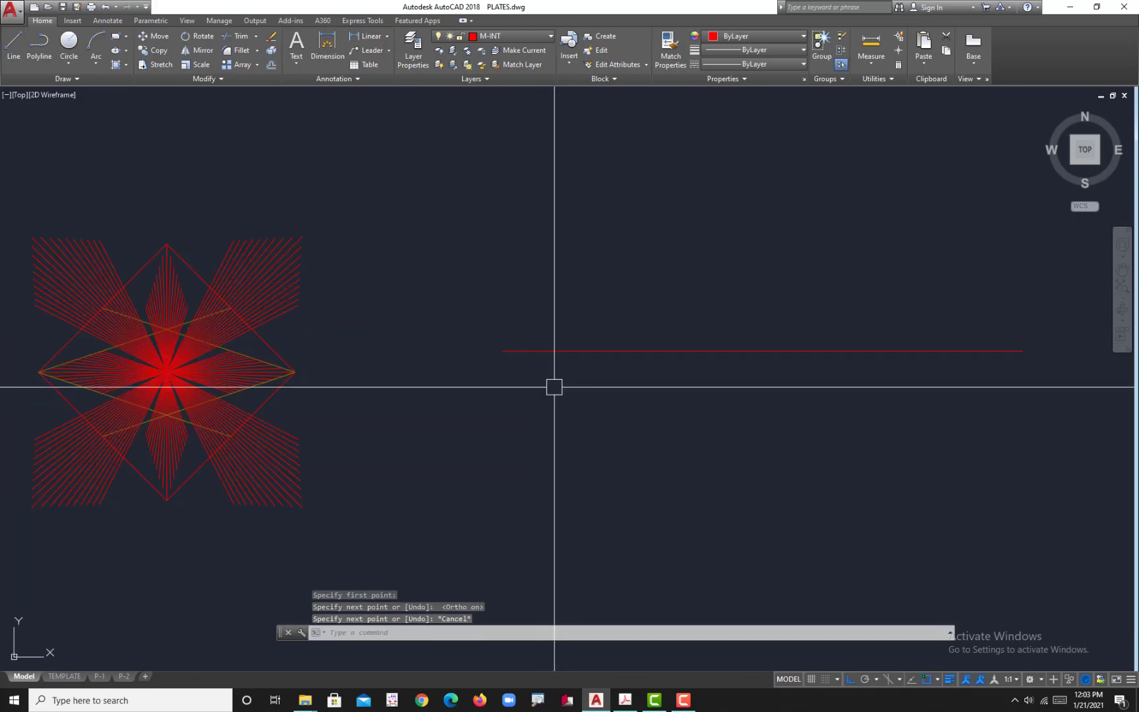
Step: Consult the fillet and chamfer plate in Acrobat, and offset the horizontal line 44 downward in AutoCAD
click(625, 700)
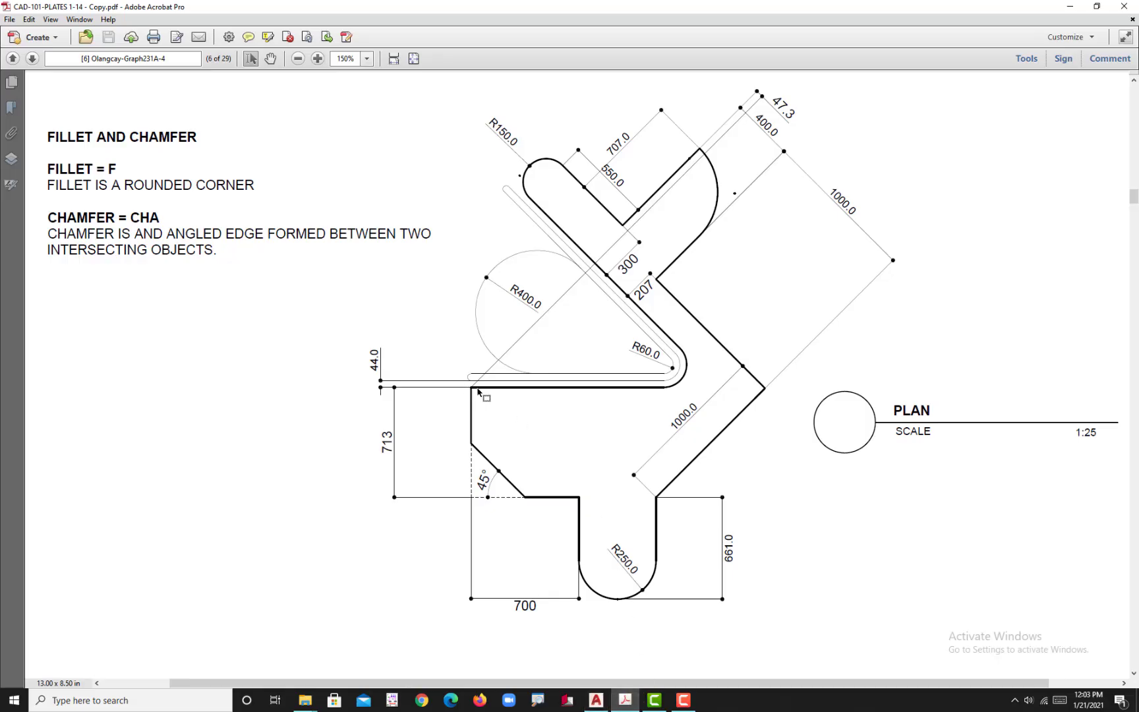
ctrl+scroll(478, 392, up, 3)
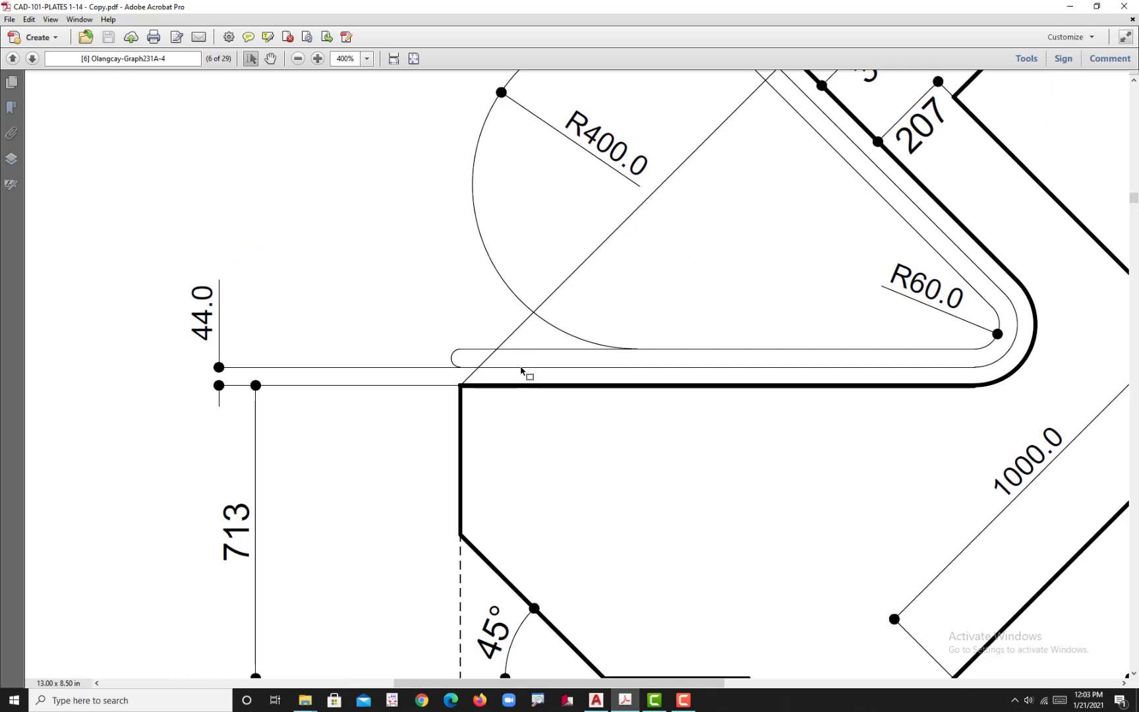
ctrl+scroll(522, 389, down, 2)
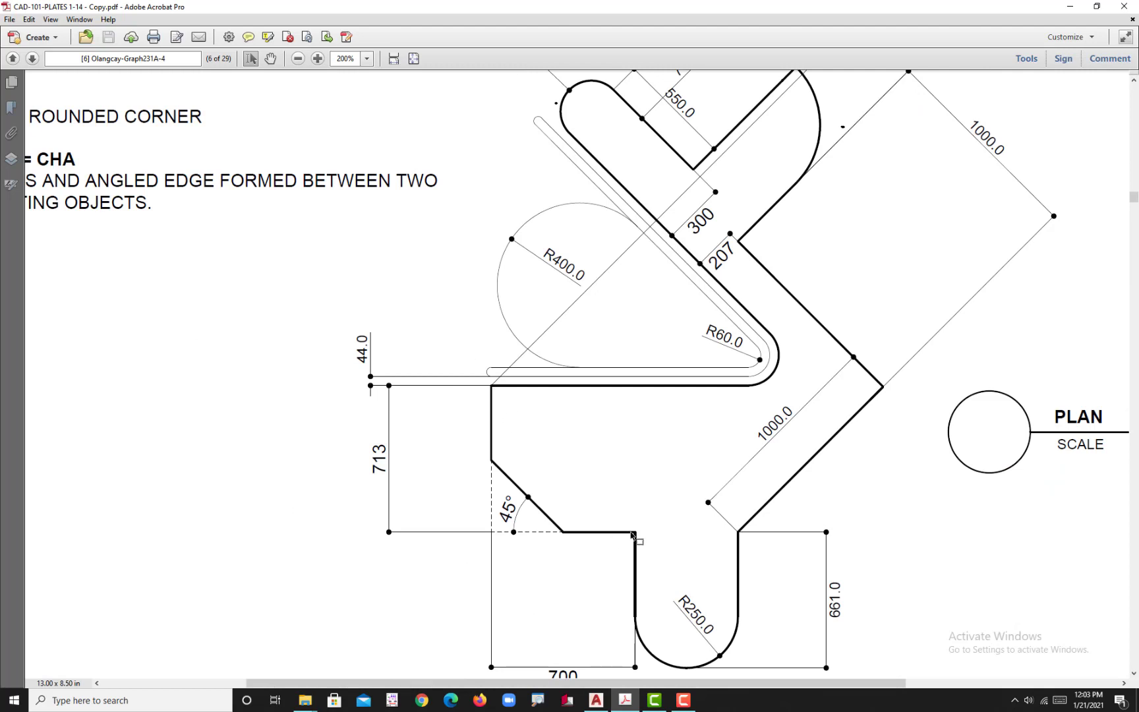
scroll(645, 539, down, 1)
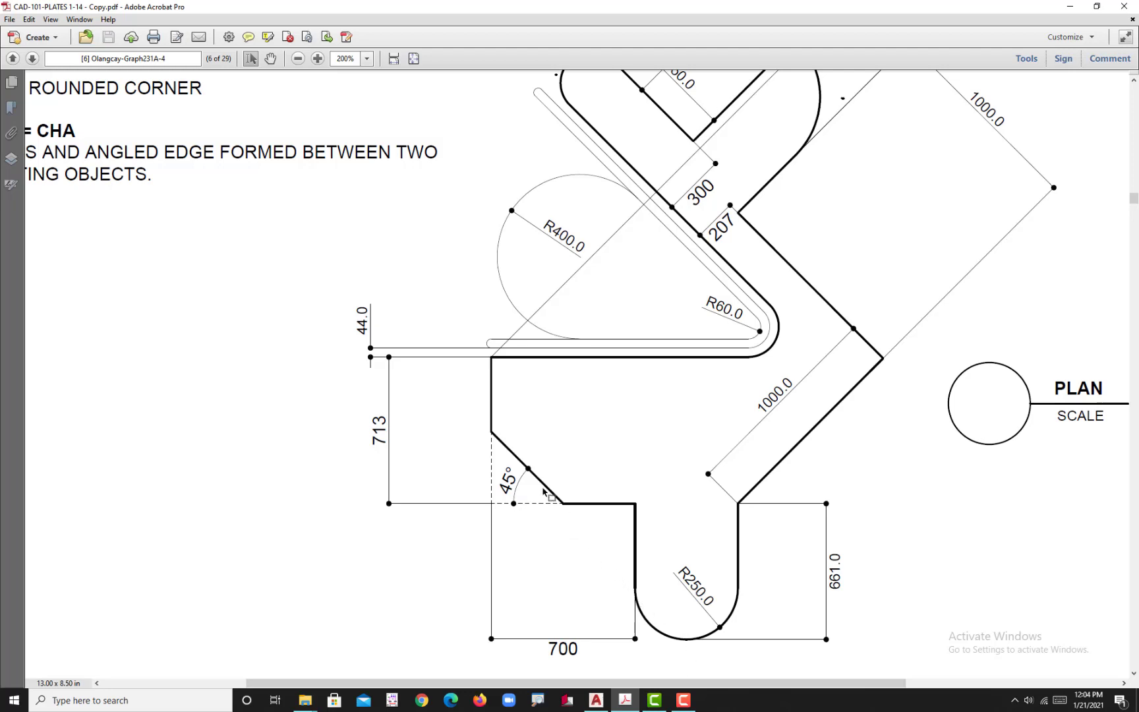
click(596, 700)
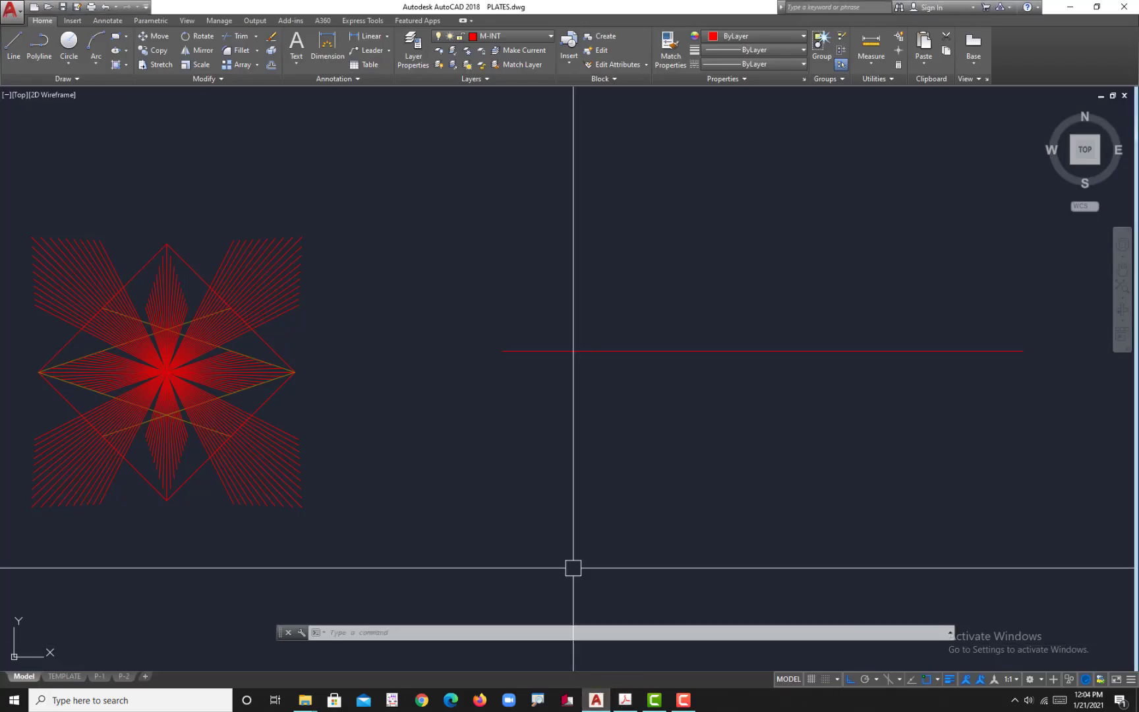
key(Return)
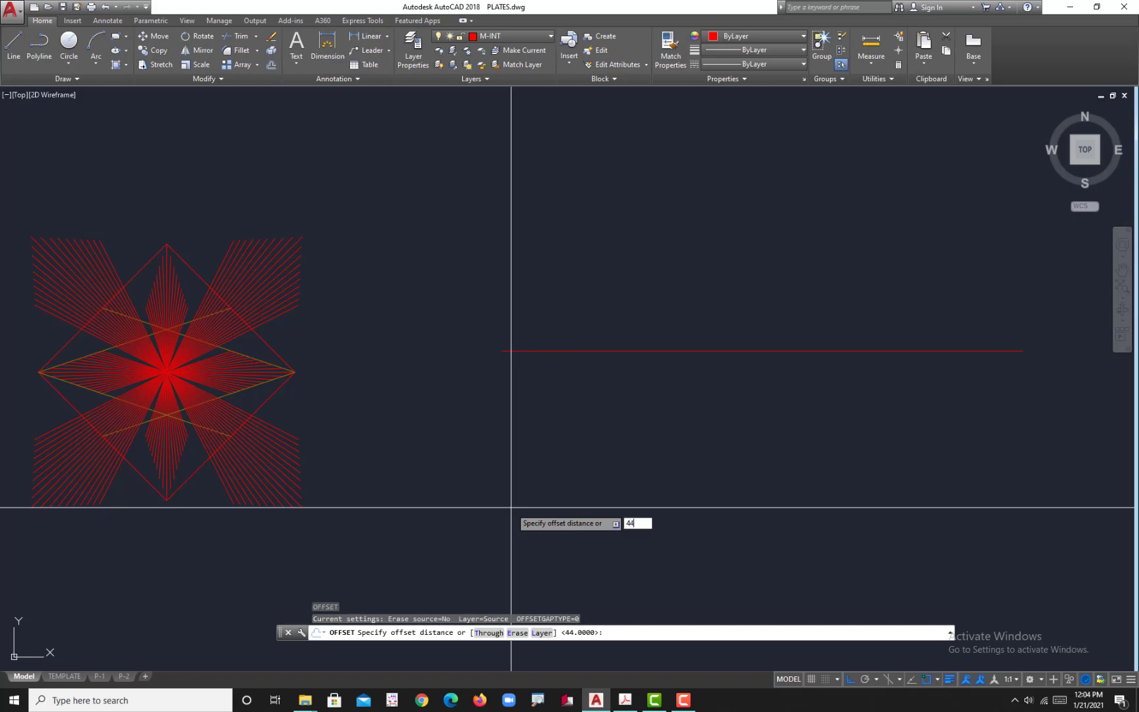
key(Return)
click(541, 351)
click(526, 383)
Step: Offset the lower of the two horizontal lines downward by the same 44 distance to make a third parallel line
scroll(521, 346, up, 5)
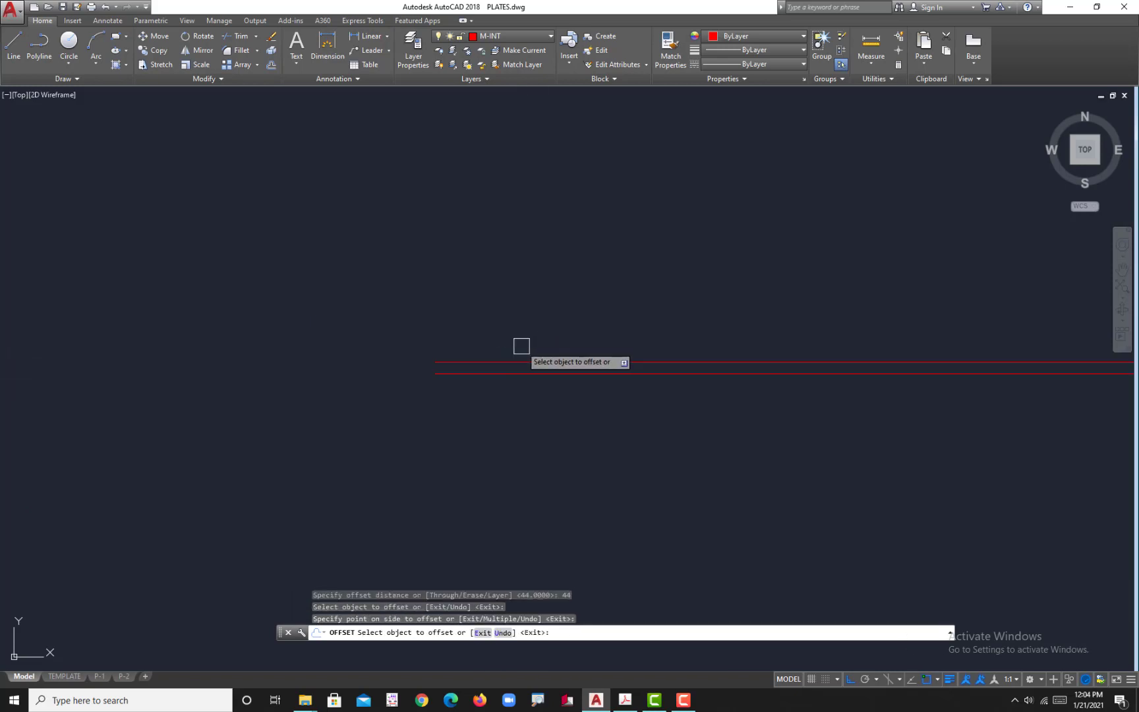
scroll(476, 358, up, 3)
click(484, 396)
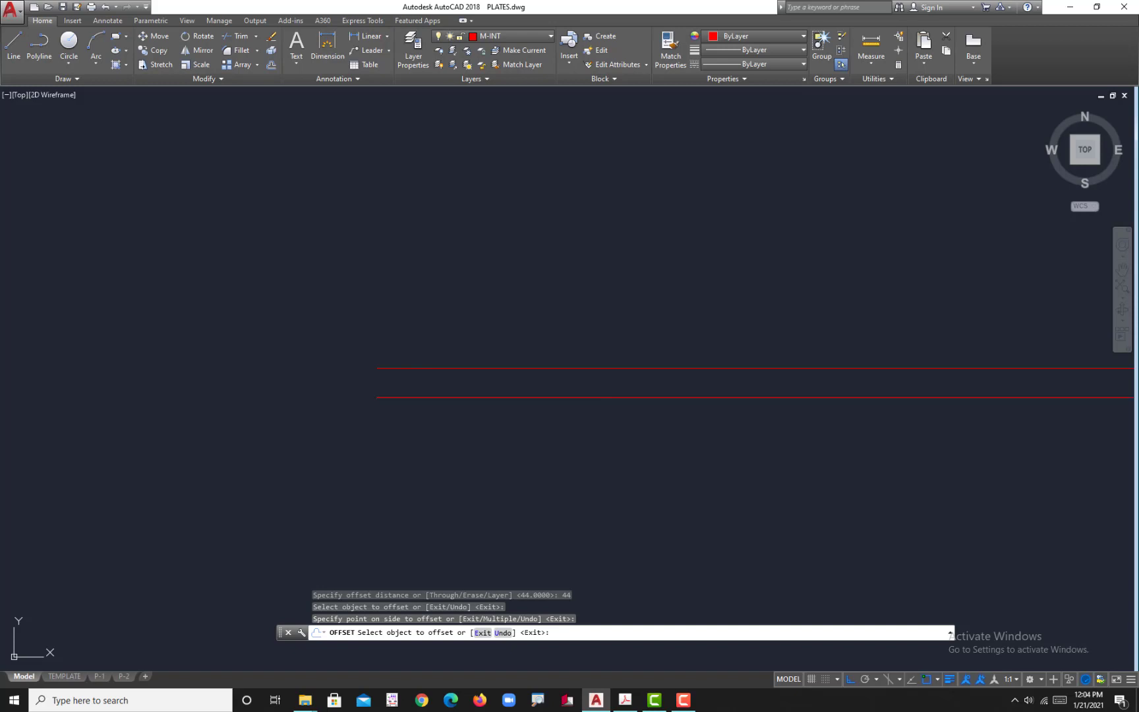
click(478, 464)
scroll(503, 424, down, 4)
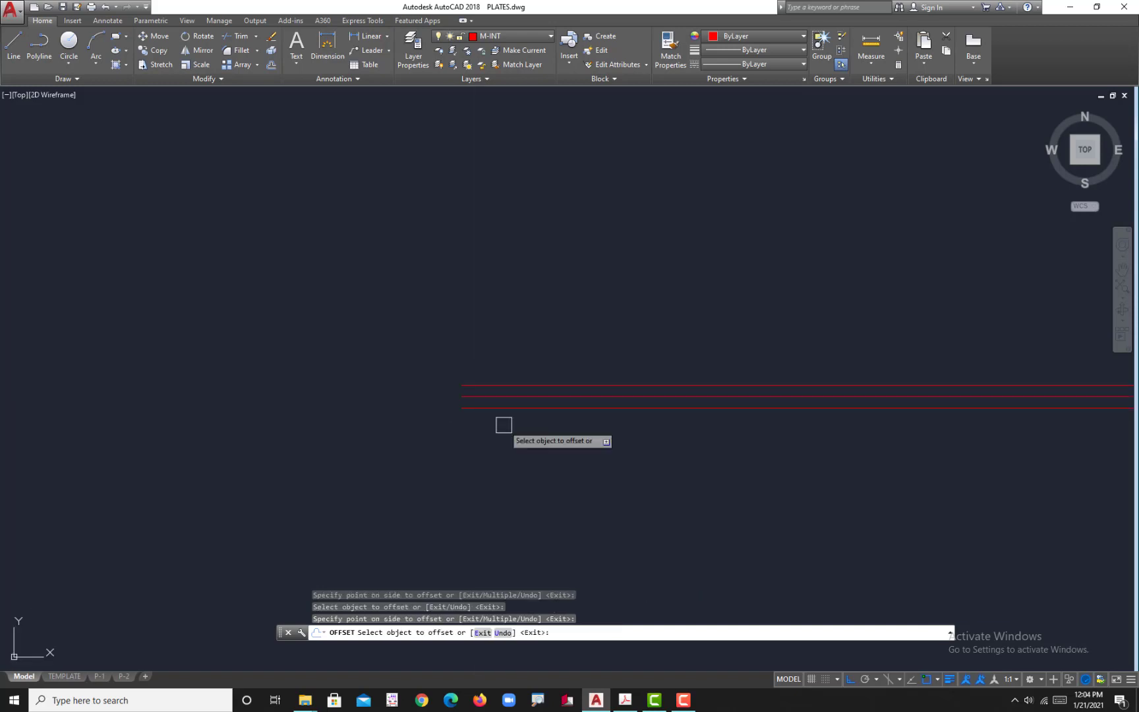
key(Escape)
Step: Start a line outline at the left end of the lowest horizontal line, running 413 straight down and 700 to the right
click(13, 45)
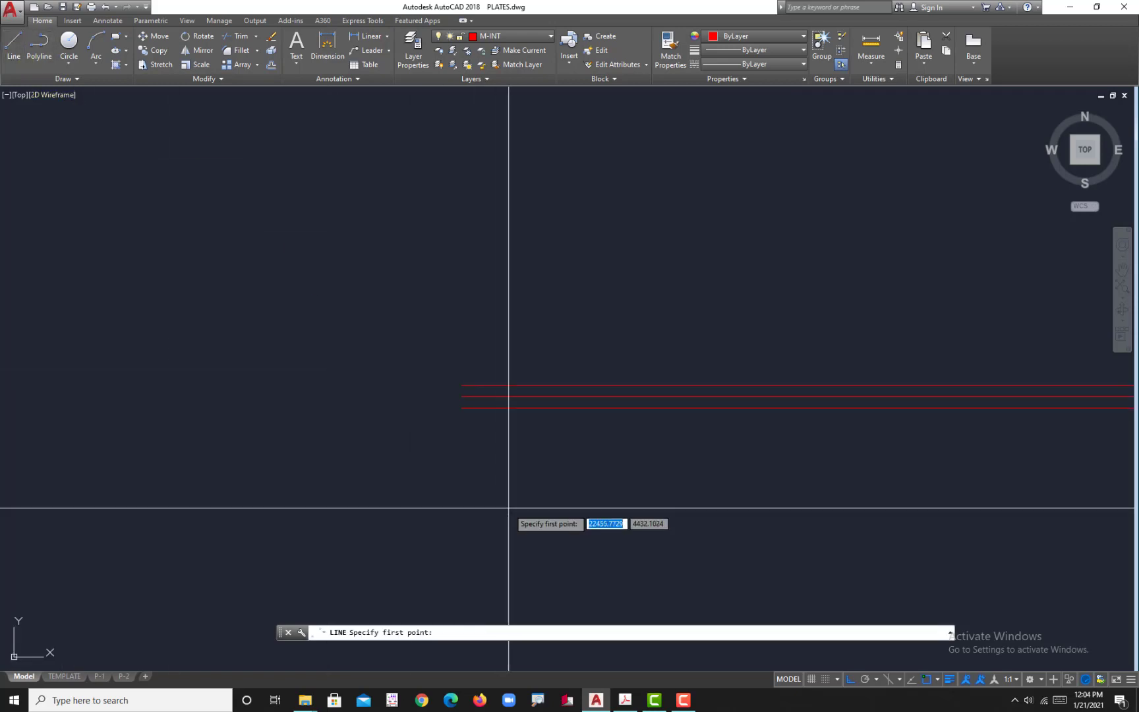
click(462, 408)
middle_drag(442, 580, 463, 445)
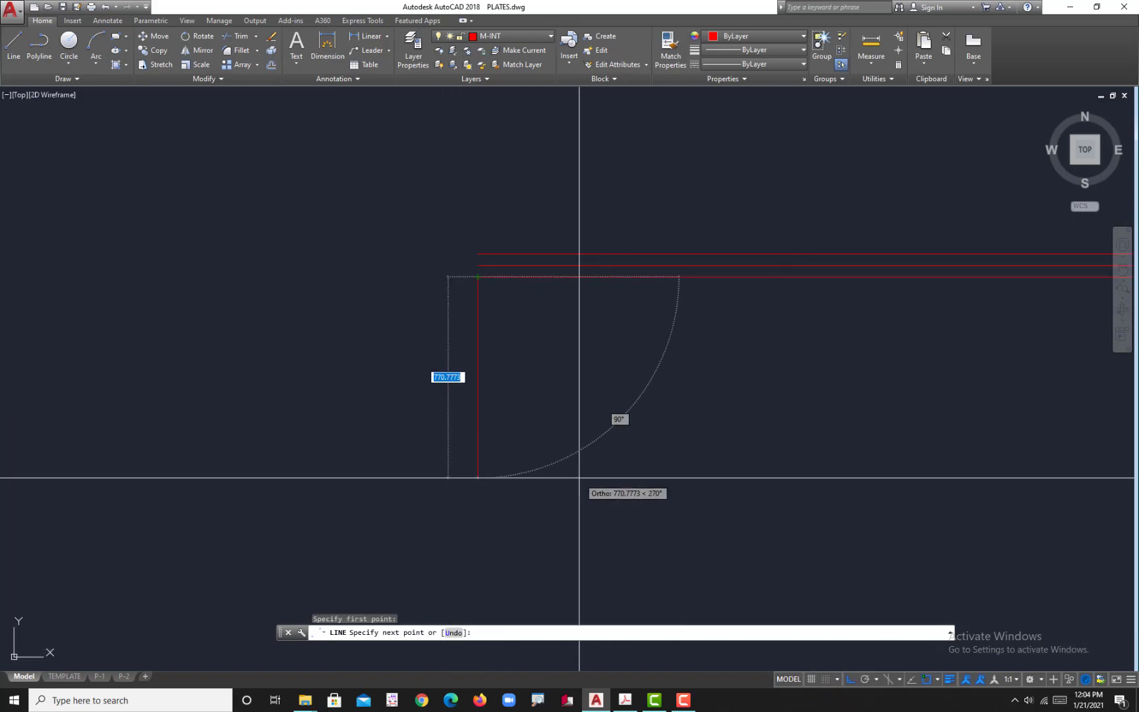
text(413)
key(Return)
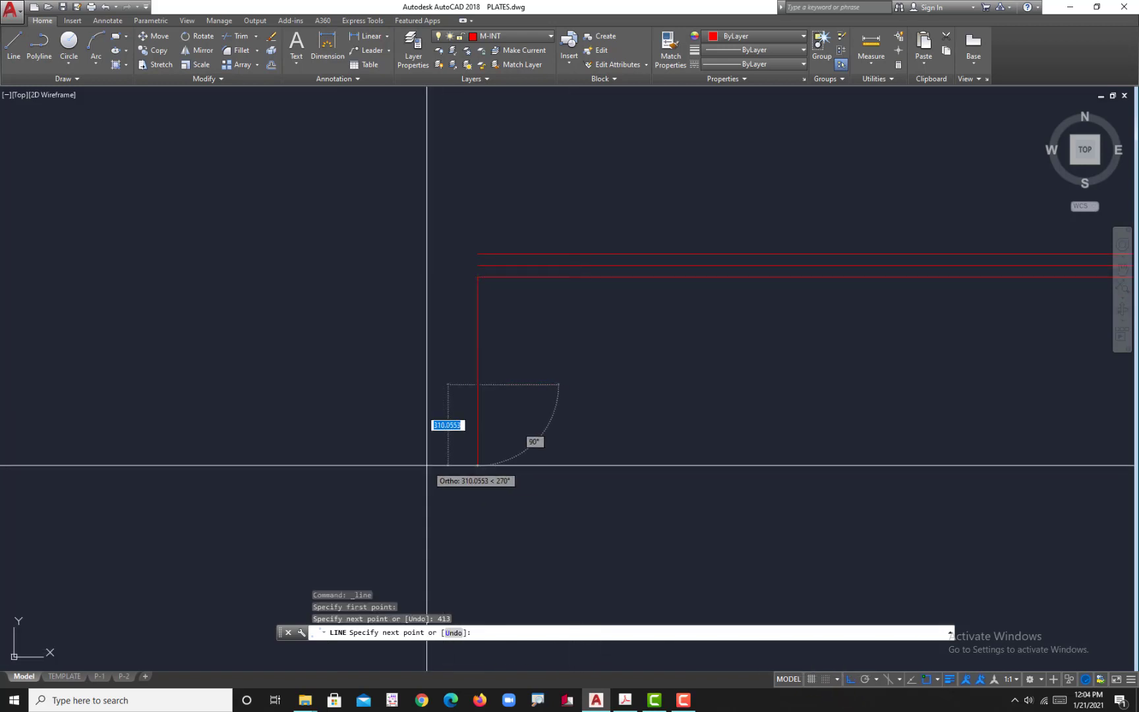
text(700)
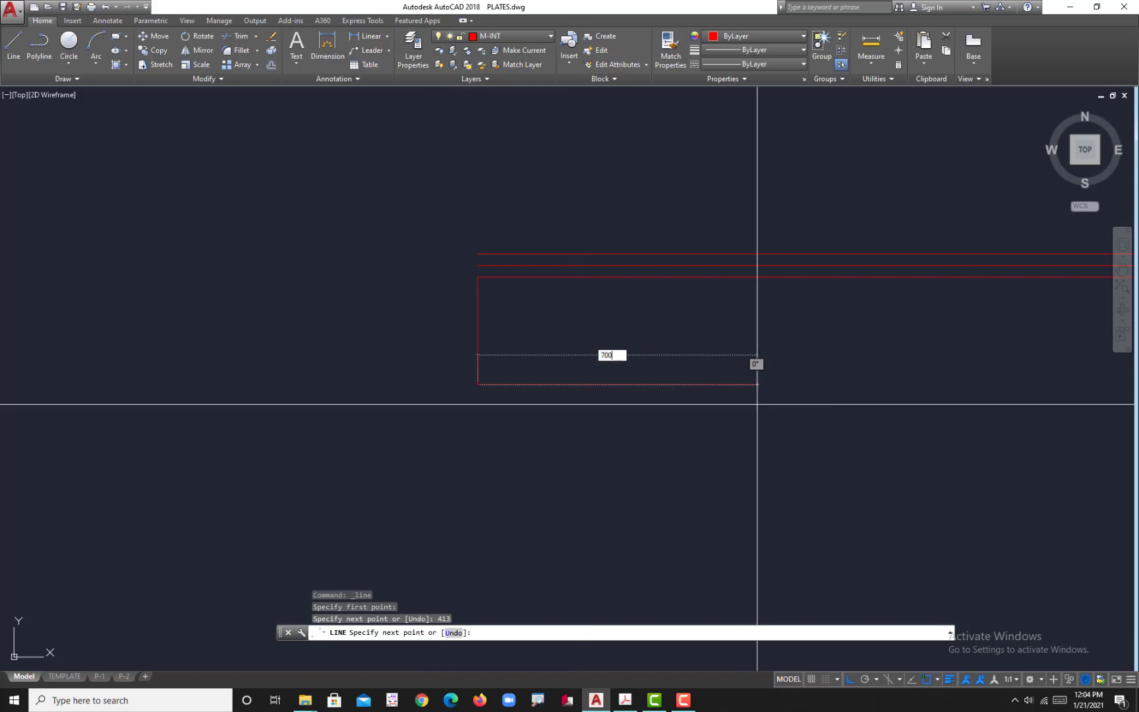
key(Return)
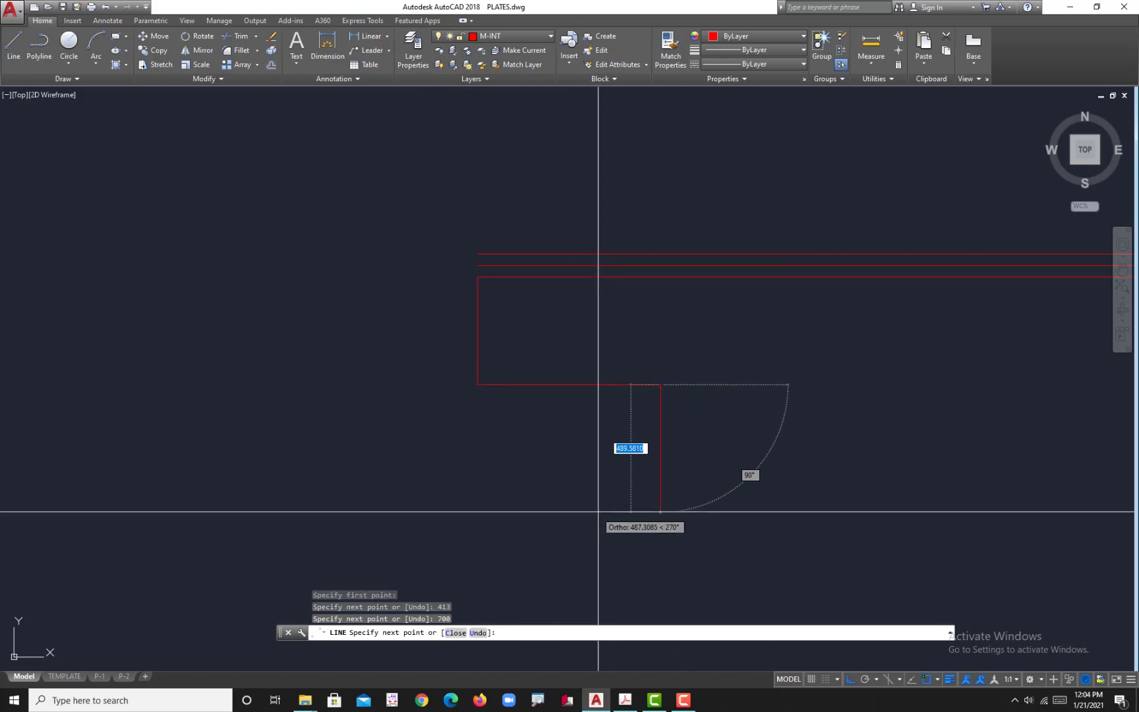
Step: Using the plate in Acrobat for dimensions, continue the outline around the lower leg in AutoCAD: 411 down, 500 right and 411 up
key(alt+Tab)
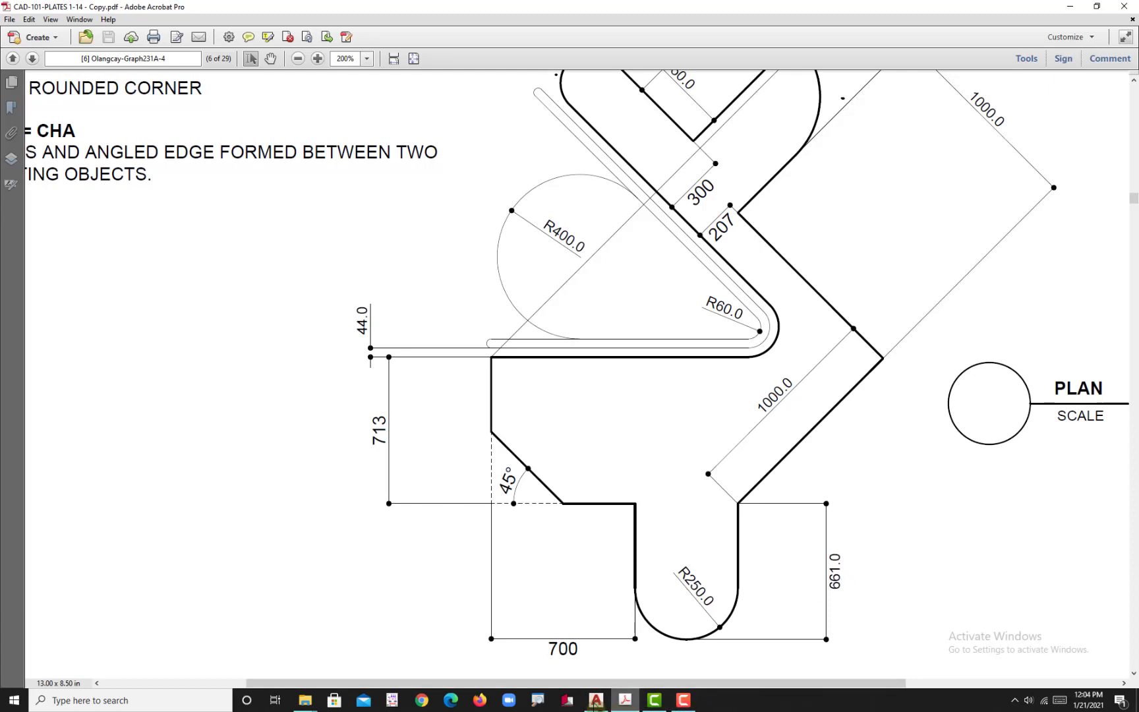
click(596, 700)
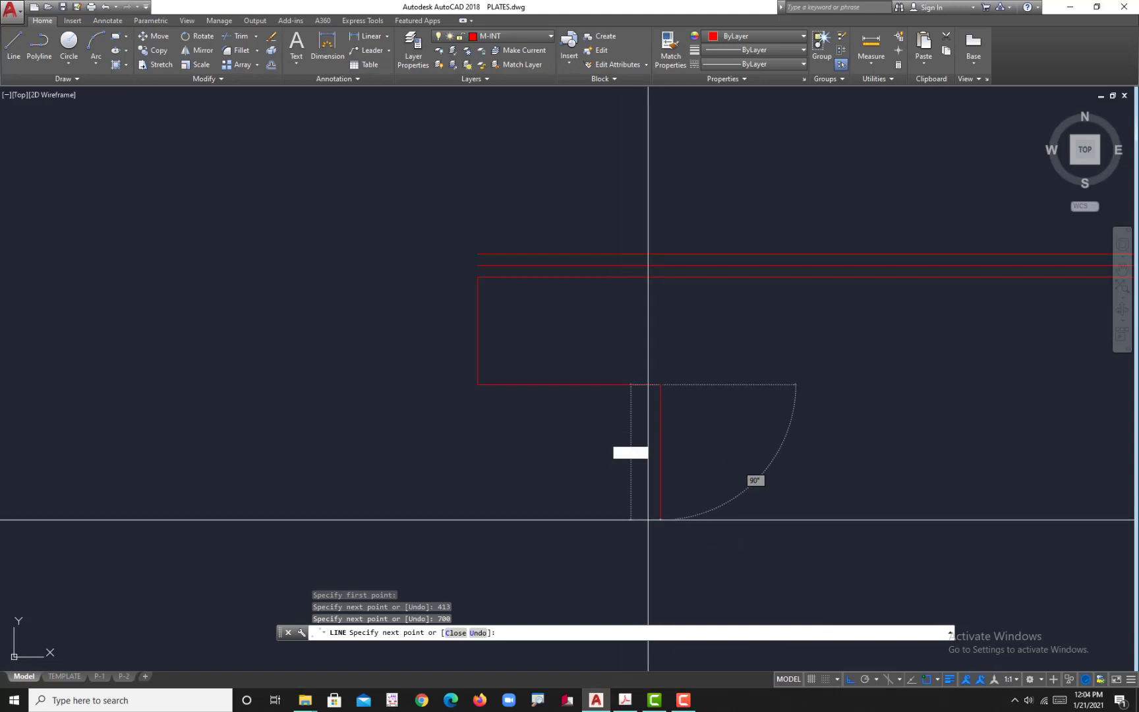
key(Return)
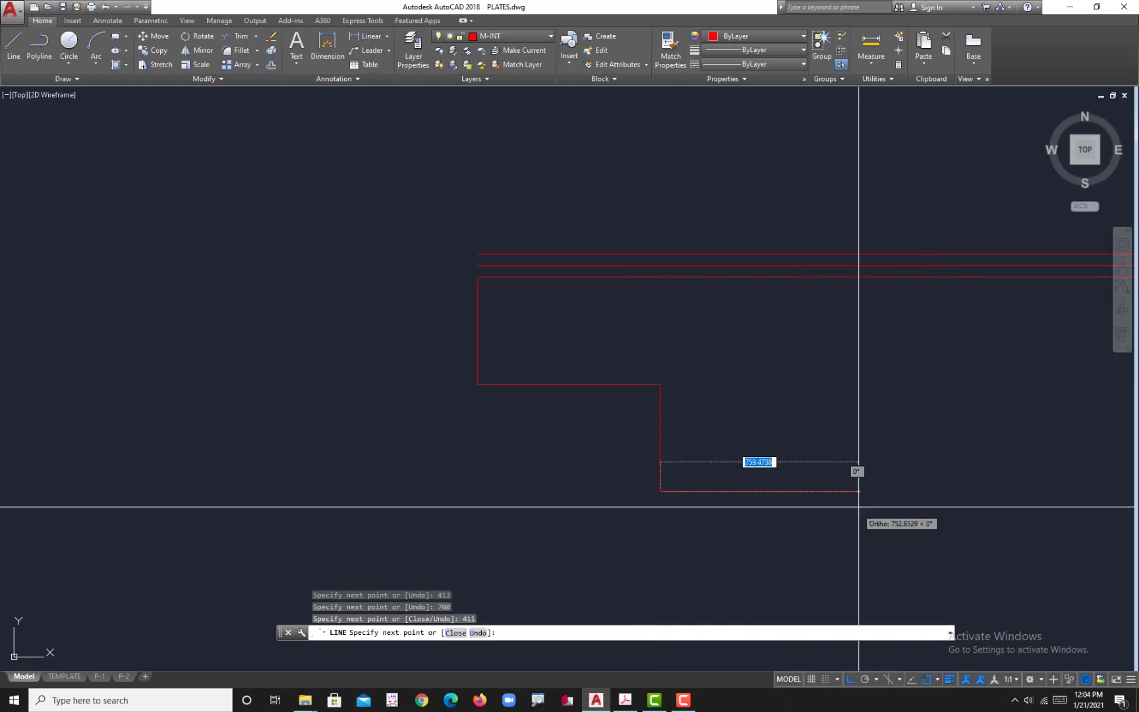
click(624, 700)
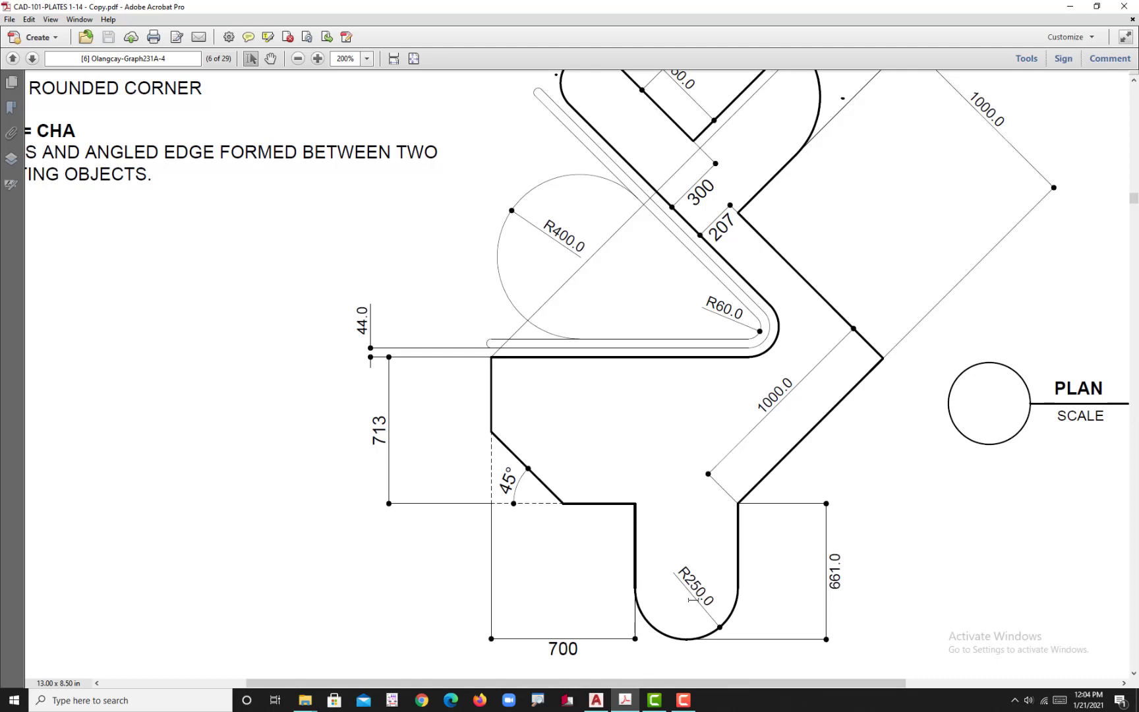
click(637, 704)
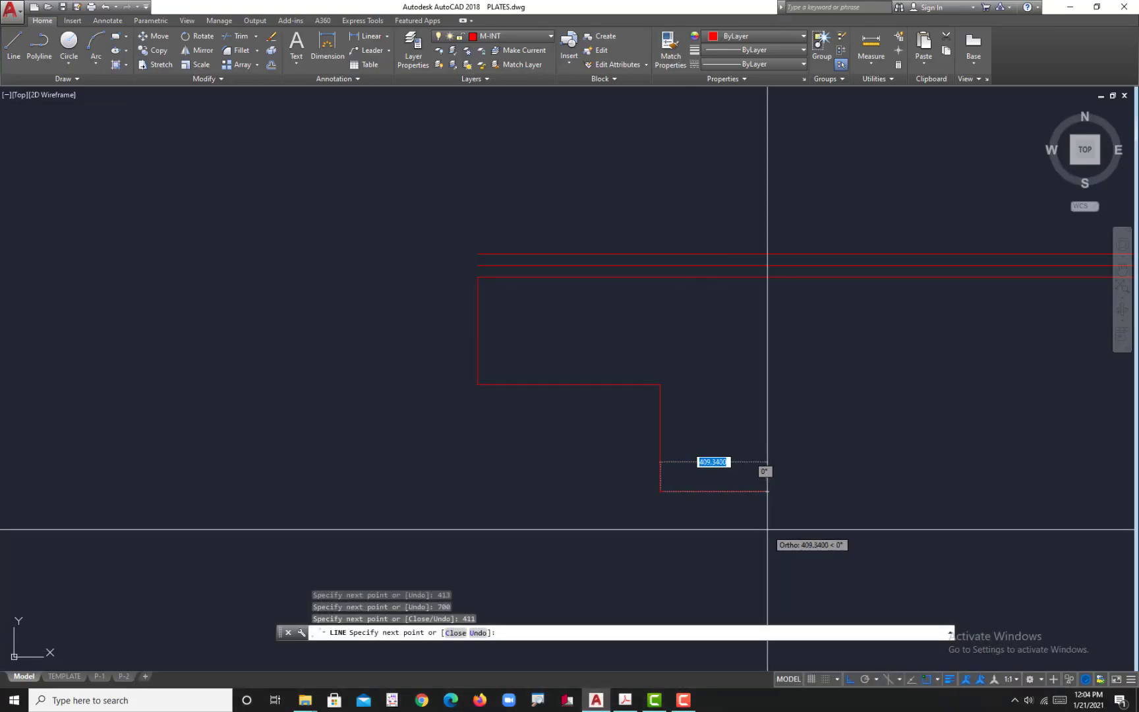
text(500)
key(Return)
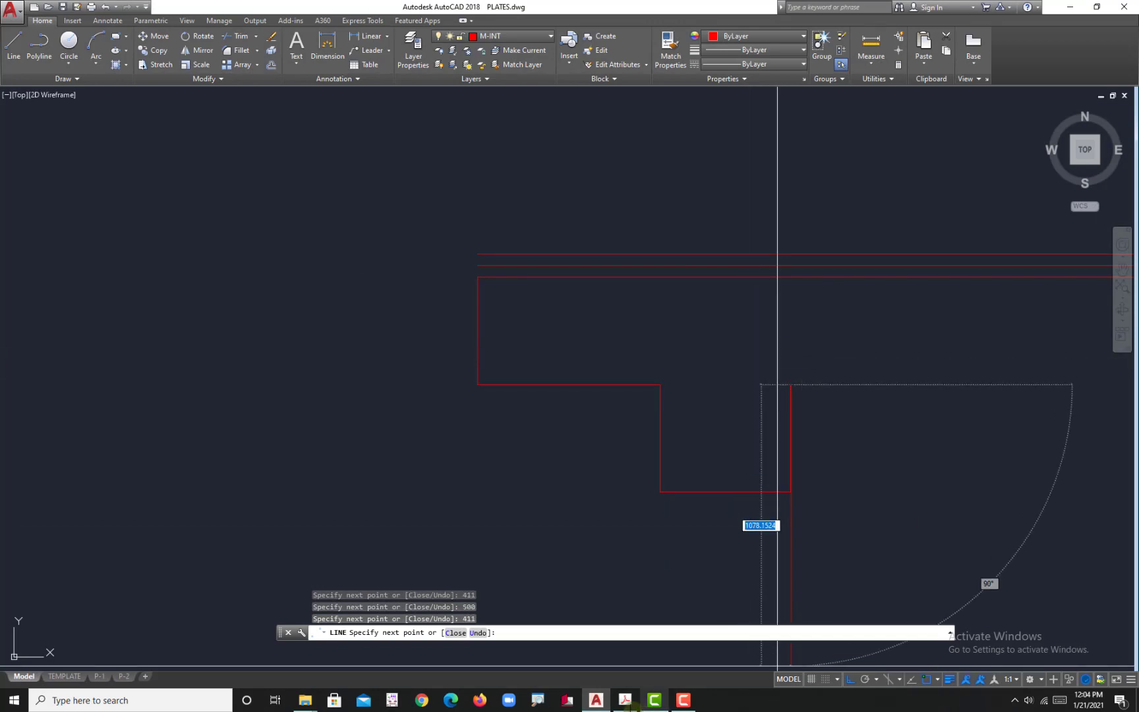
Step: Check the slanted edge on the plate in Acrobat, and turn on polar tracking at 45° increments in AutoCAD
key(alt+Tab)
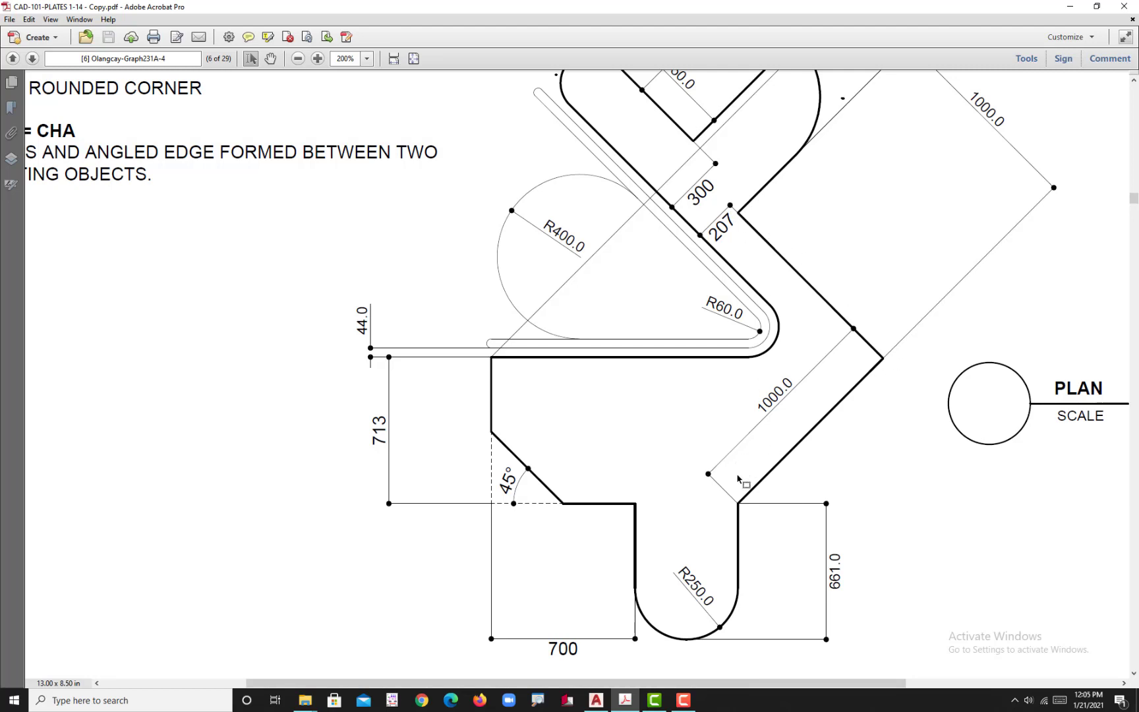
click(595, 700)
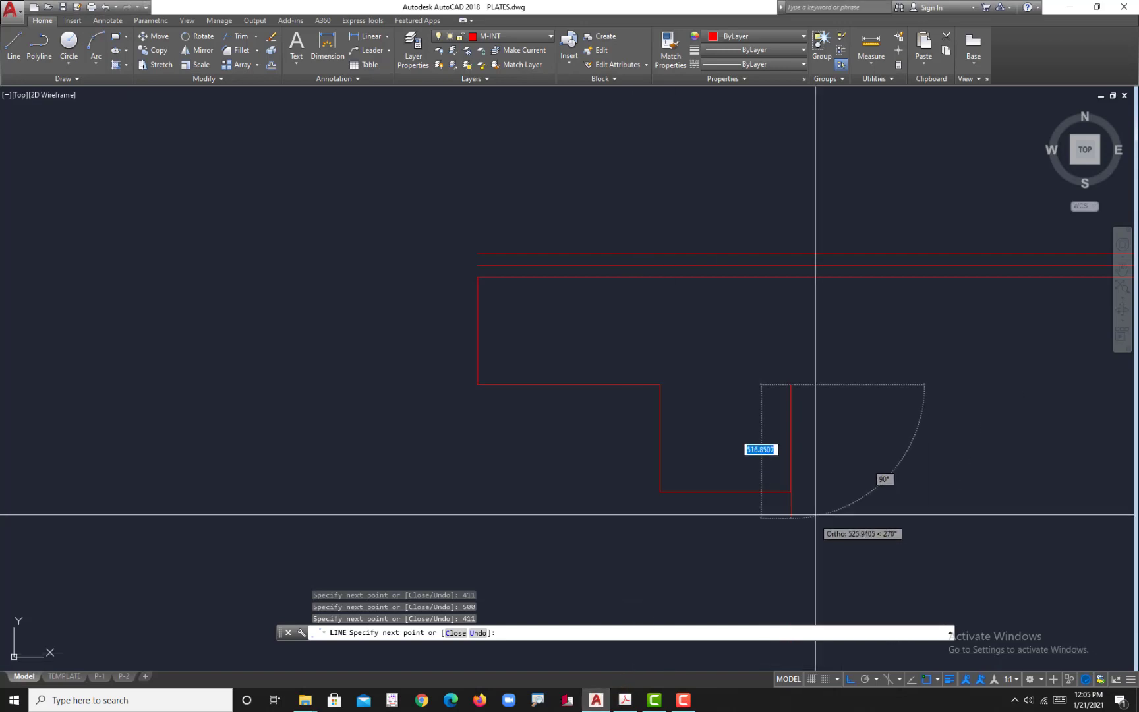
middle_drag(815, 514, 595, 552)
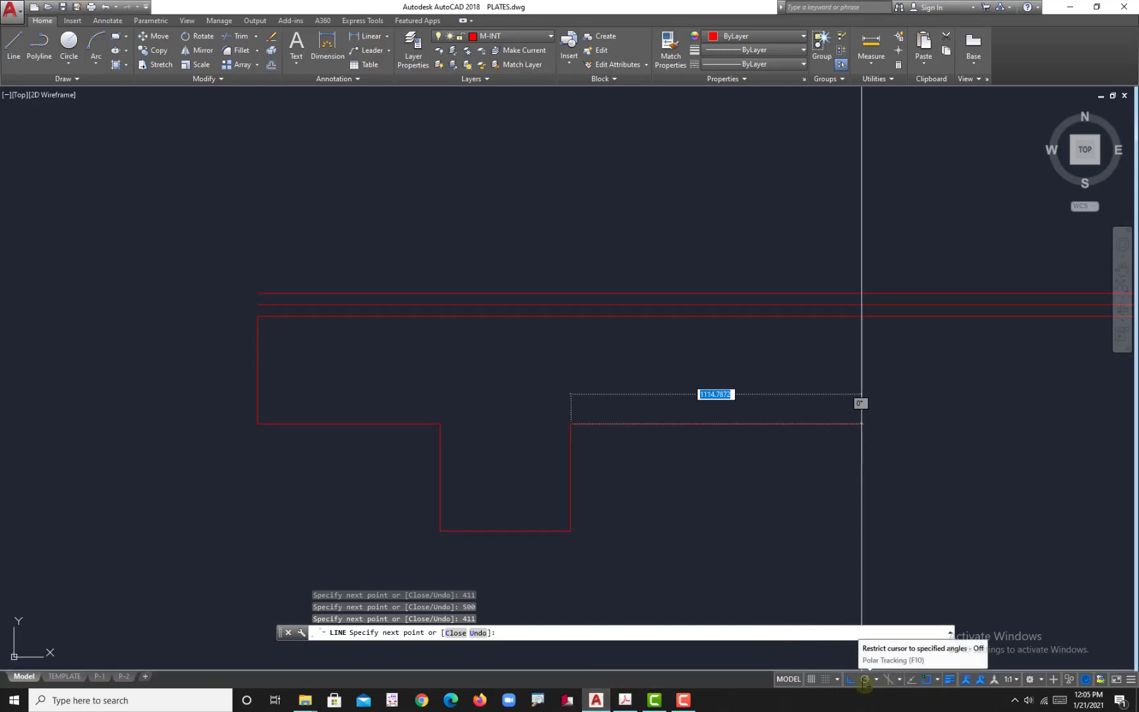
click(864, 682)
click(876, 678)
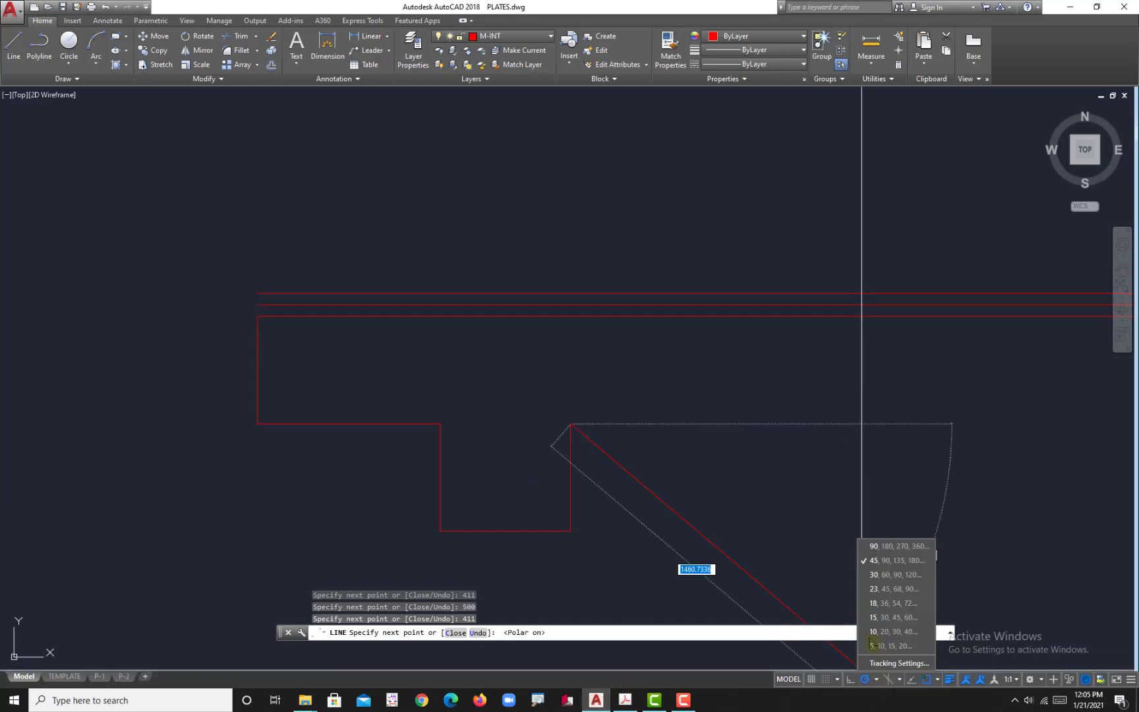
click(885, 562)
Step: Continue the outline from the leg's upper-right corner with a 1000 segment at 45° and another 1000 segment at 135°
scroll(743, 490, down, 3)
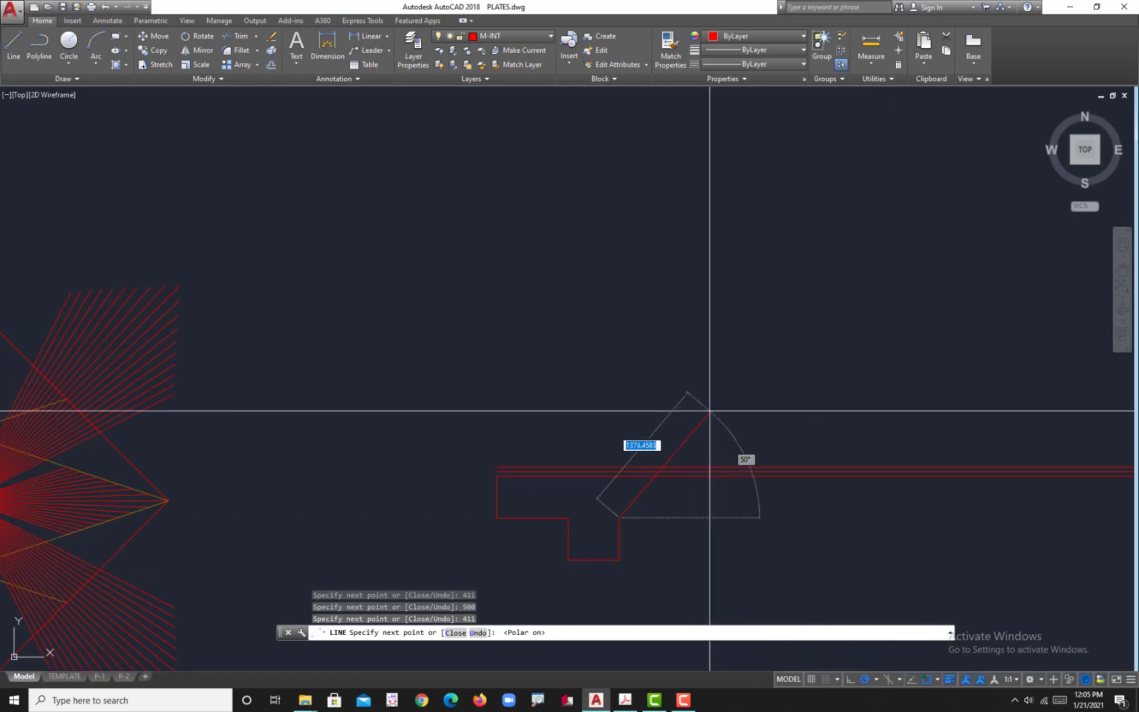
text(1000)
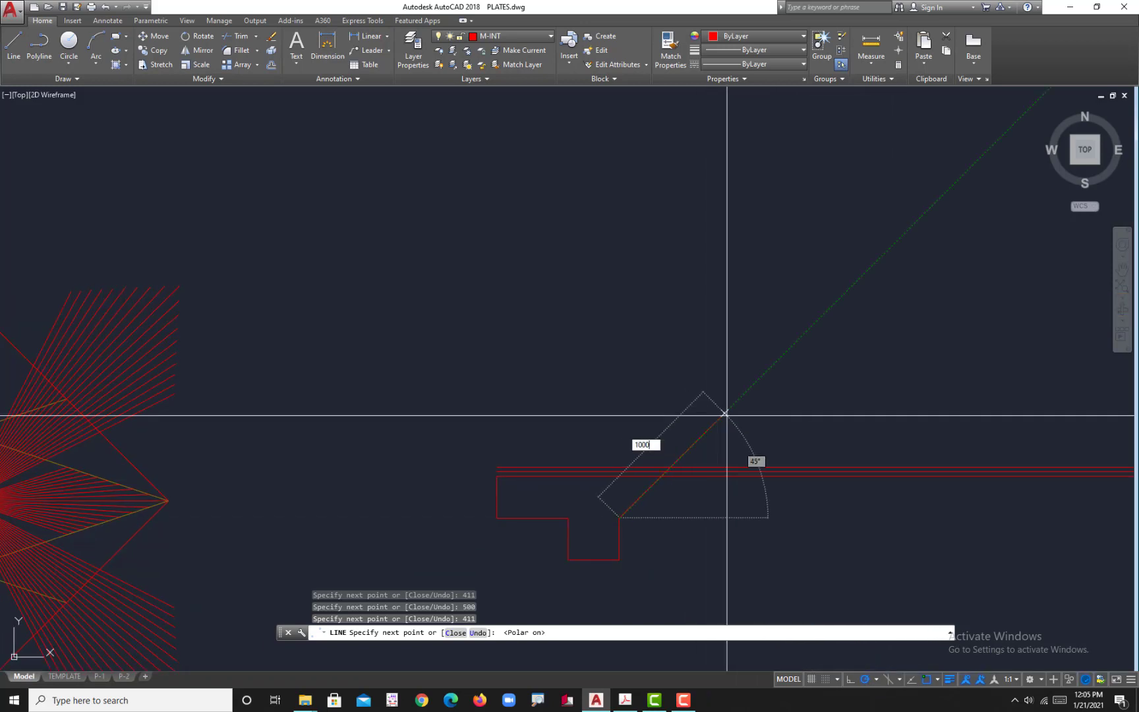
key(Return)
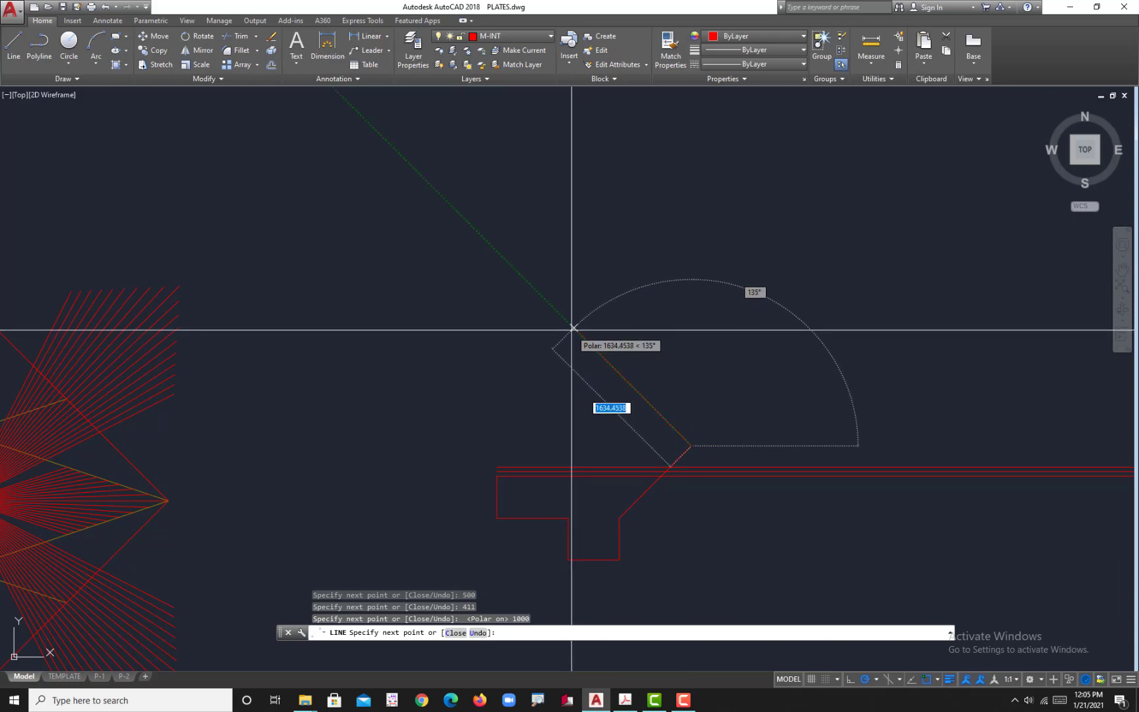
text(1000)
key(Return)
scroll(600, 394, up, 2)
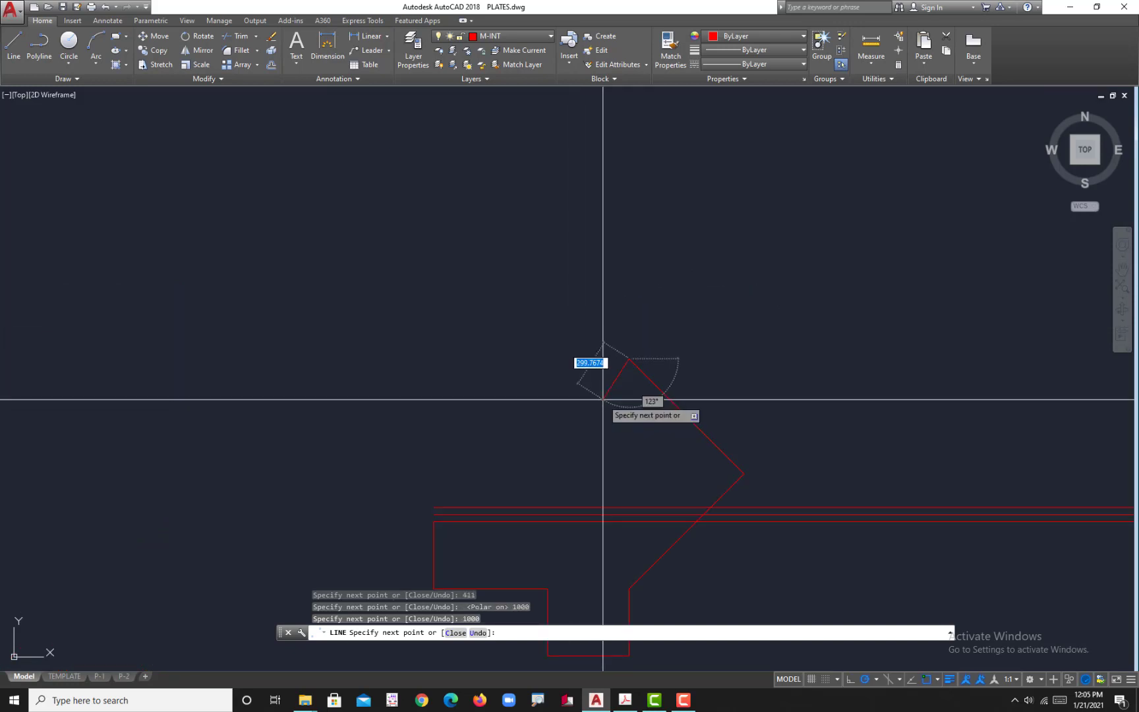
Step: Check the upper arm's dimensions on the plate in Acrobat, and switch polar tracking back on at 45° increments in AutoCAD
click(624, 700)
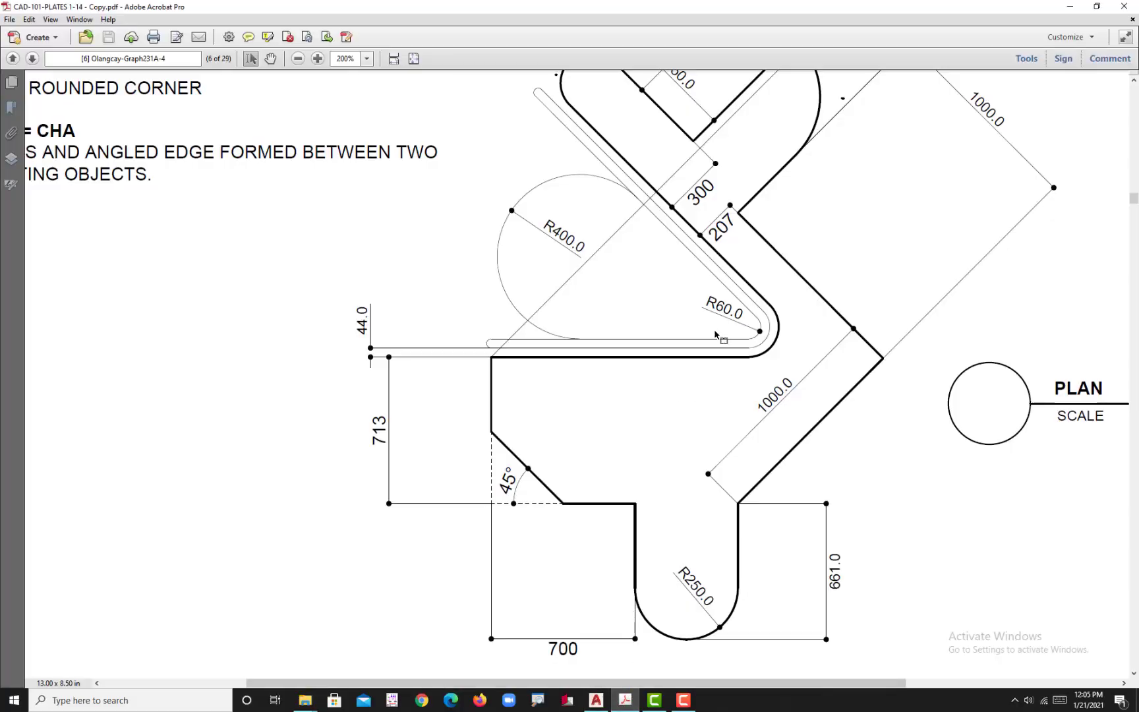
scroll(759, 257, up, 1)
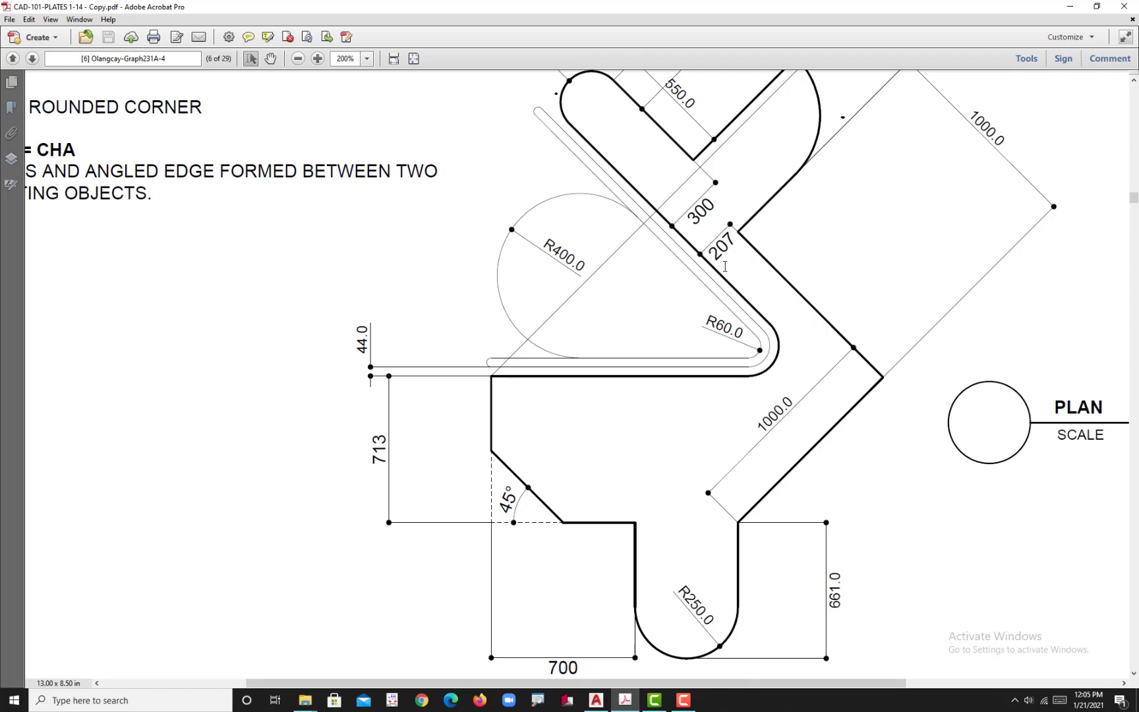
scroll(732, 274, up, 2)
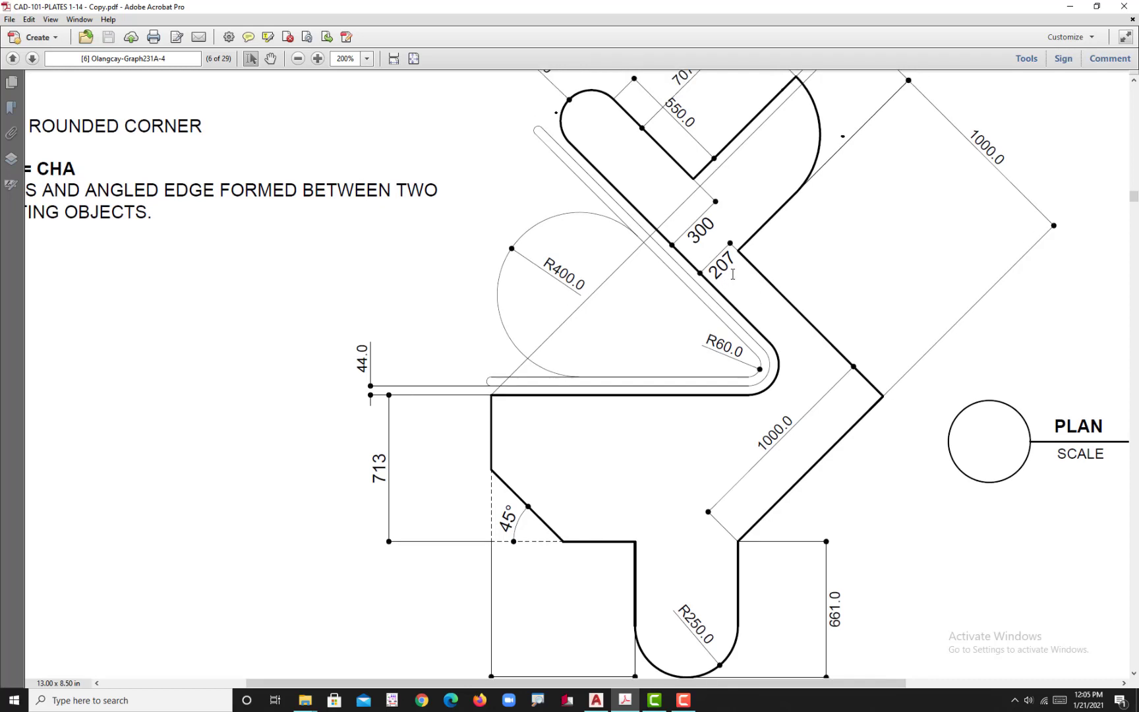
scroll(734, 281, up, 3)
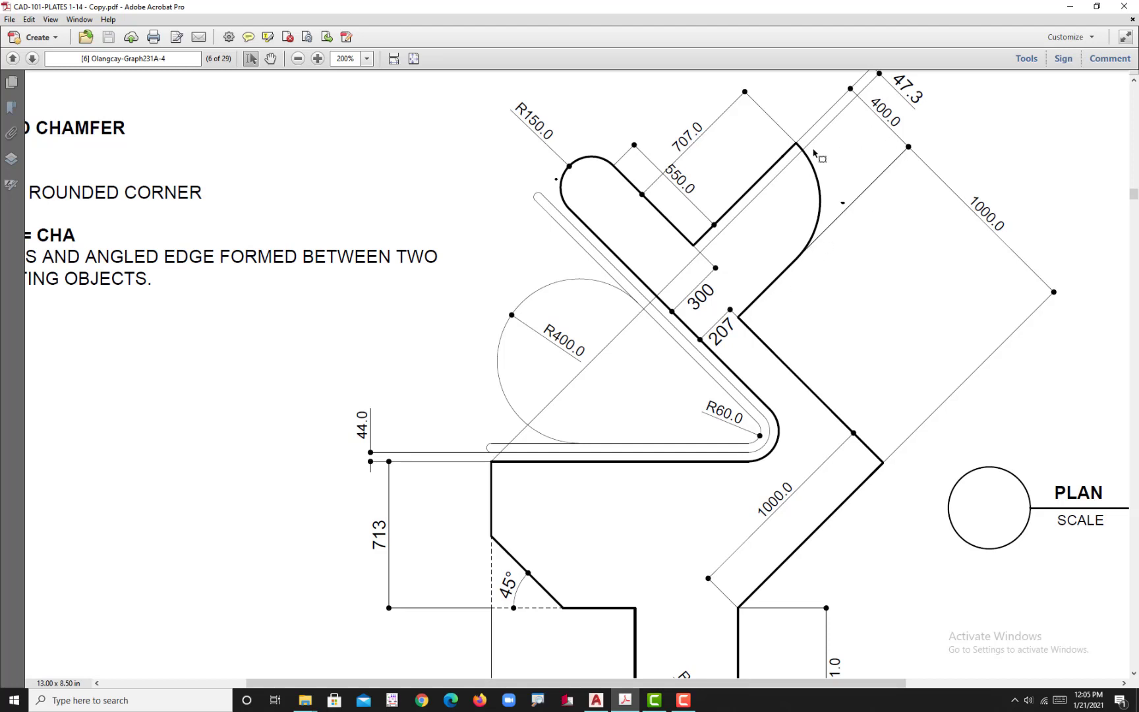
click(596, 700)
scroll(690, 322, up, 2)
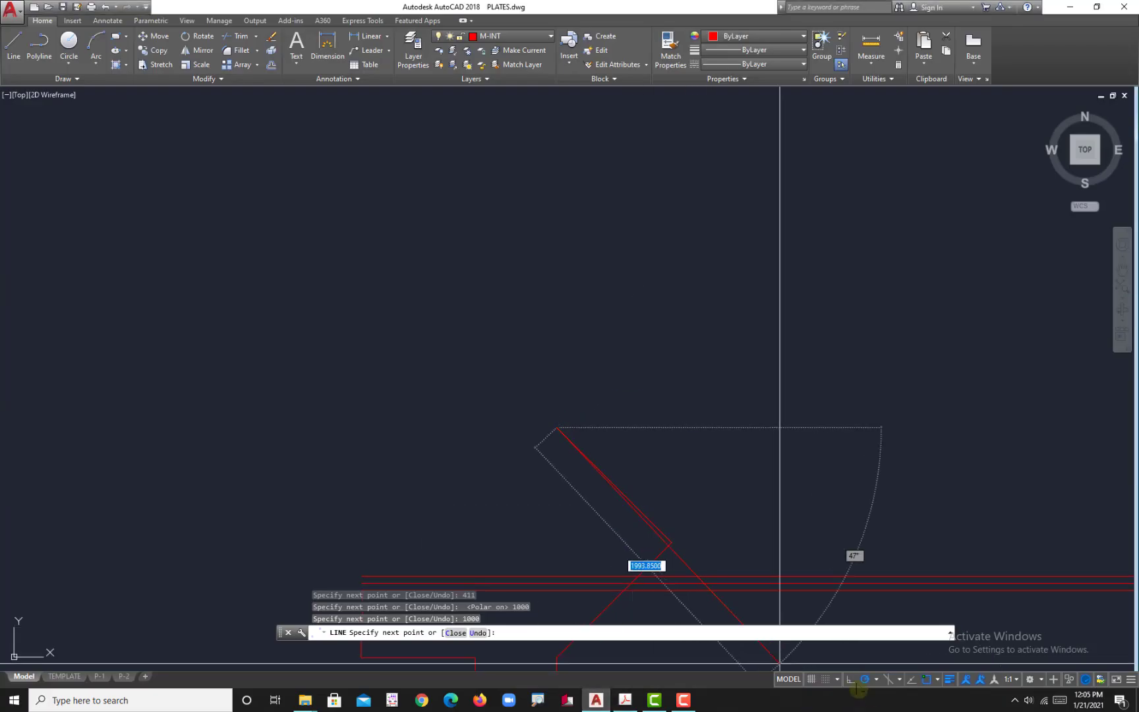
click(851, 679)
scroll(598, 305, down, 2)
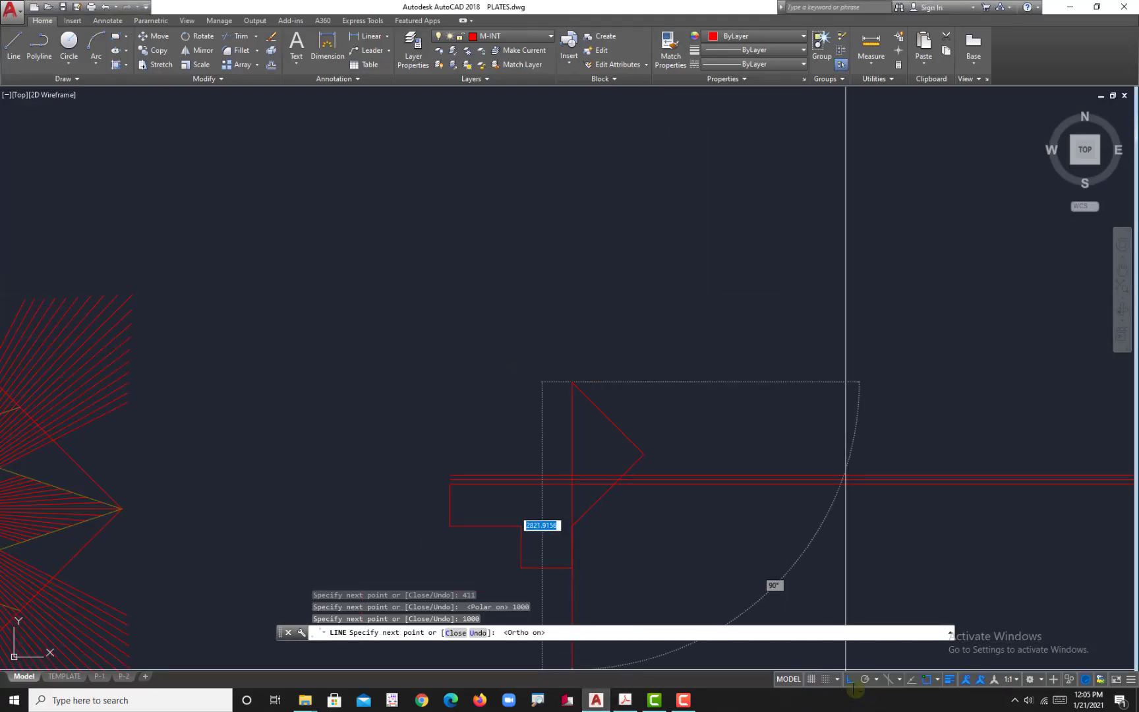
click(851, 680)
click(864, 679)
click(876, 680)
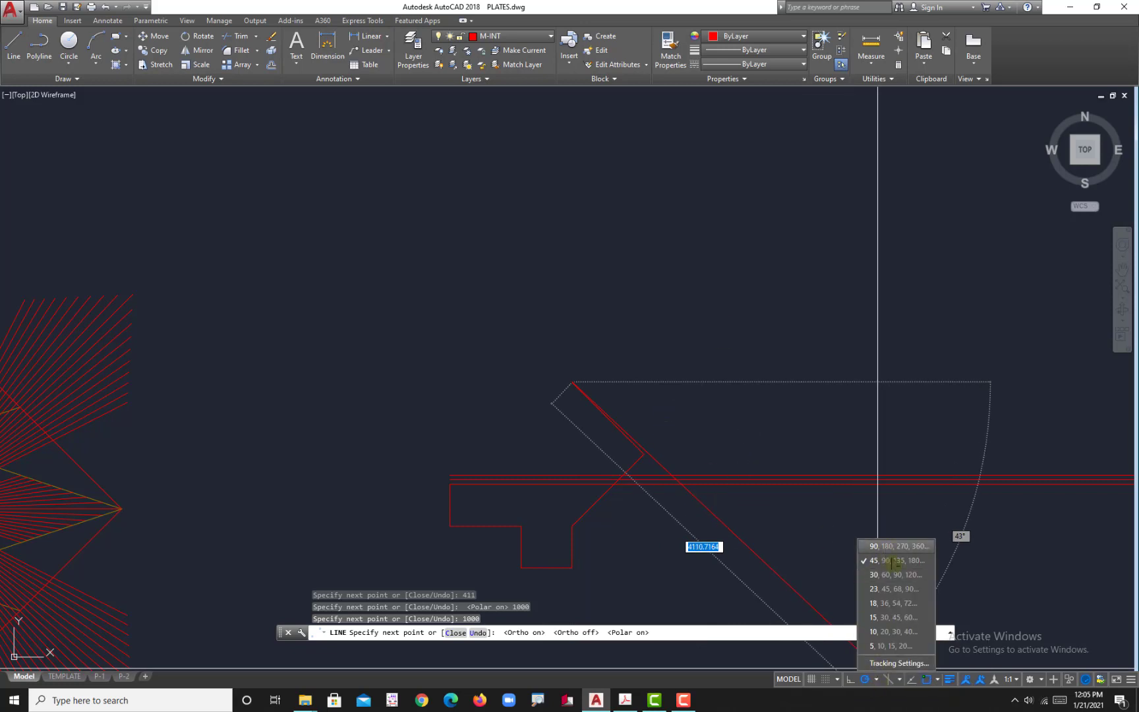
click(894, 561)
Step: Continue the outline from the end of the second 1000 segment with an about 2250 long line at 45°, and end the line
middle_drag(571, 304, 547, 391)
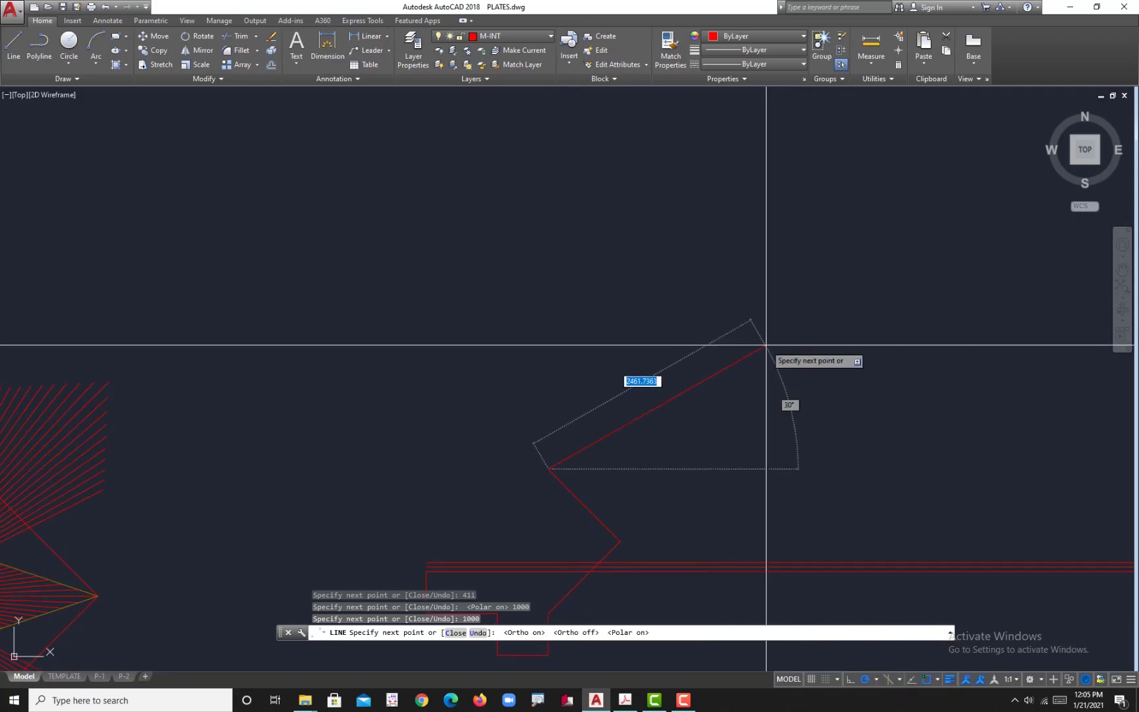
click(707, 307)
key(Return)
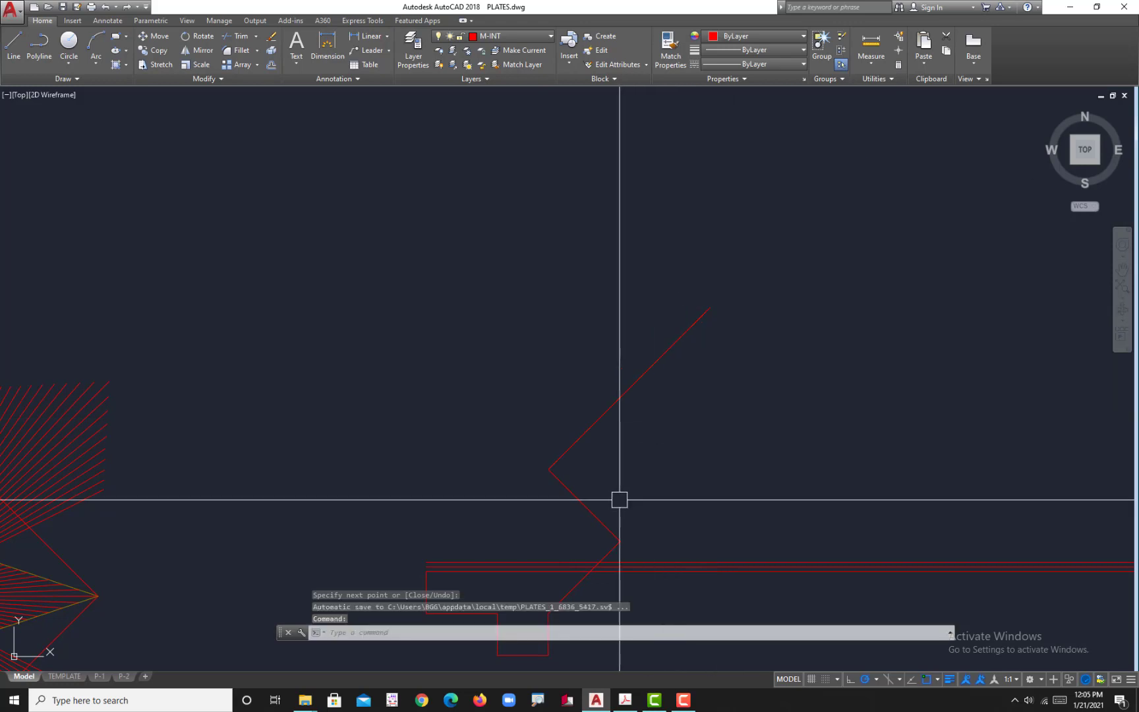
Step: Offset the long 45° line 400 toward its upper-left side
text(o)
key(Return)
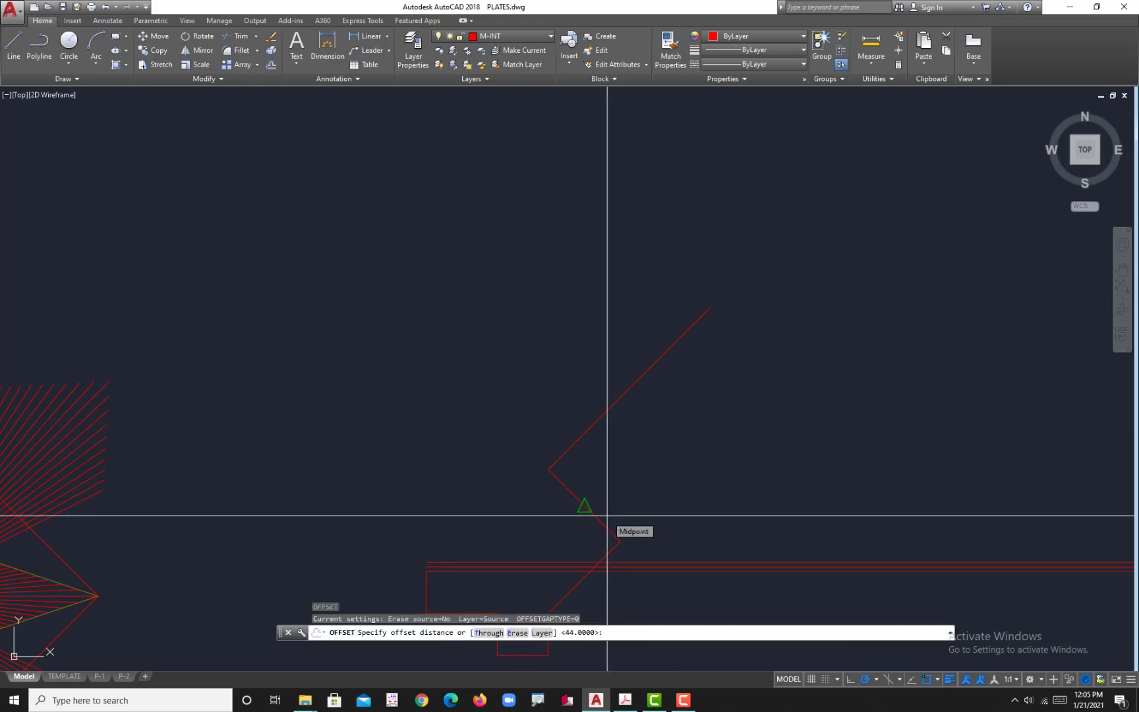
text(400)
key(Return)
click(599, 419)
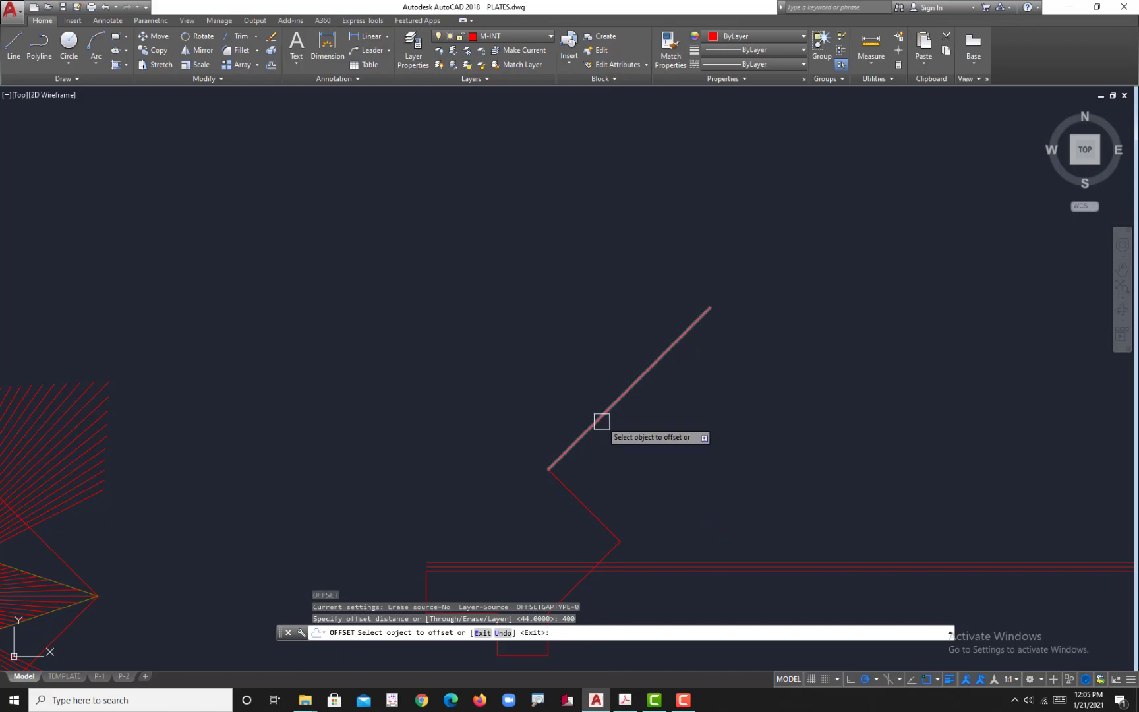
click(524, 389)
Step: Check the arm spacing on the plate in Acrobat, and offset the new parallel 45° line another 550 toward the upper left in AutoCAD
click(625, 700)
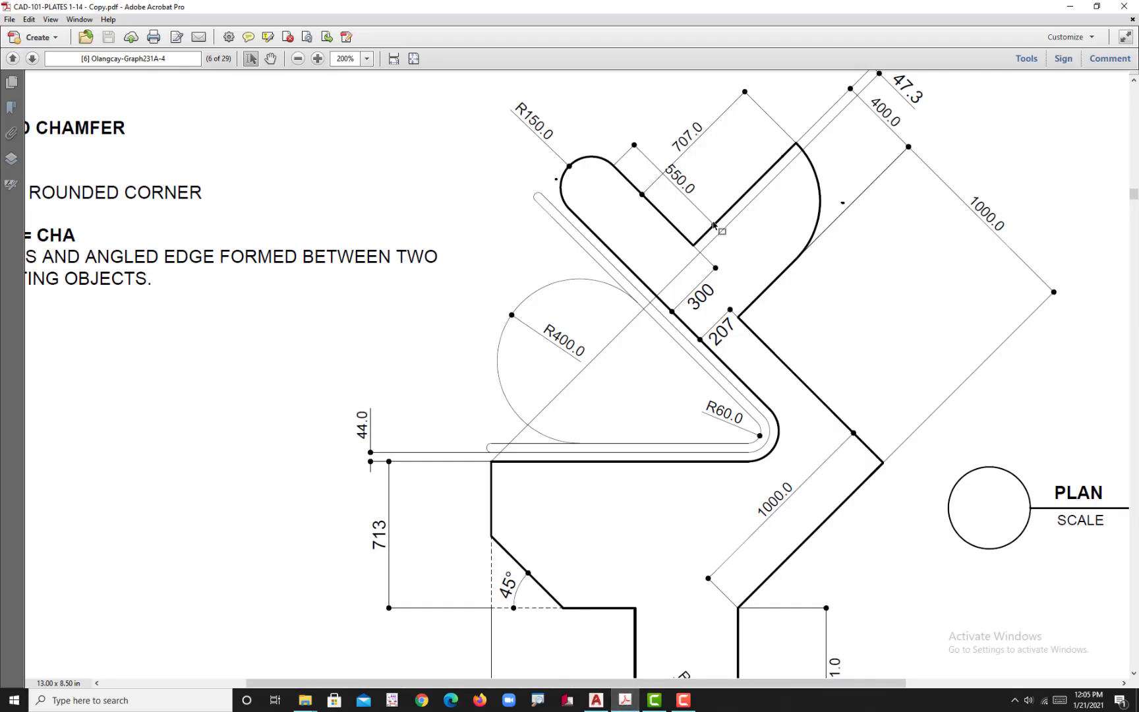
click(655, 700)
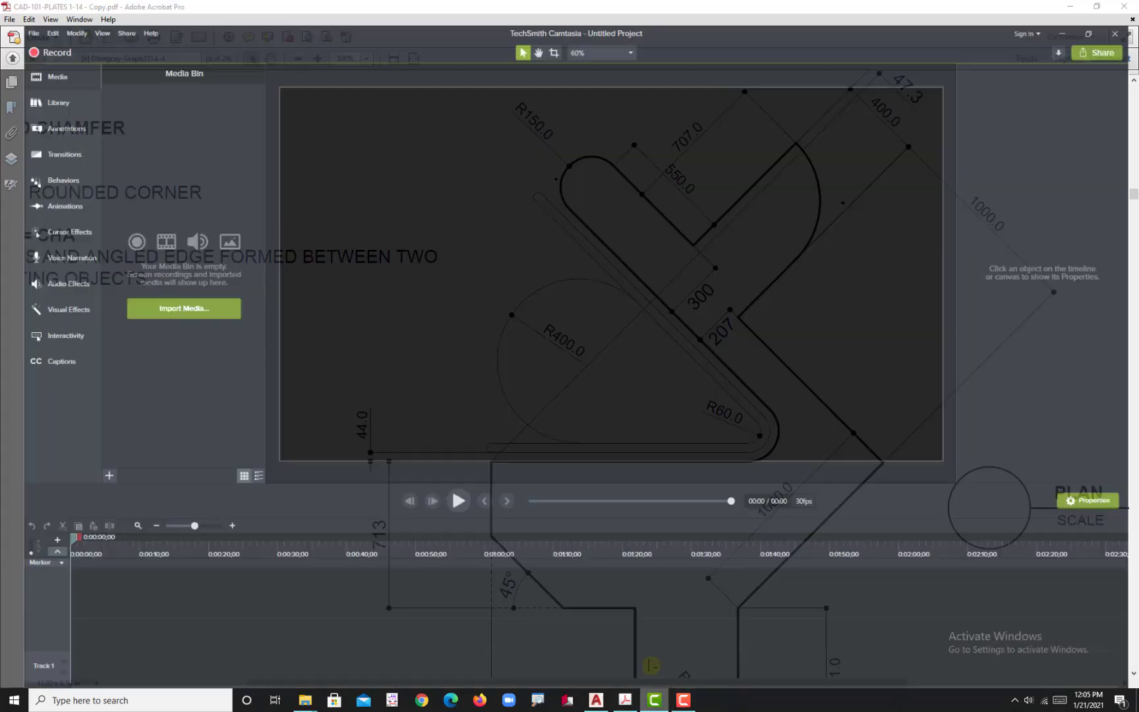
click(595, 700)
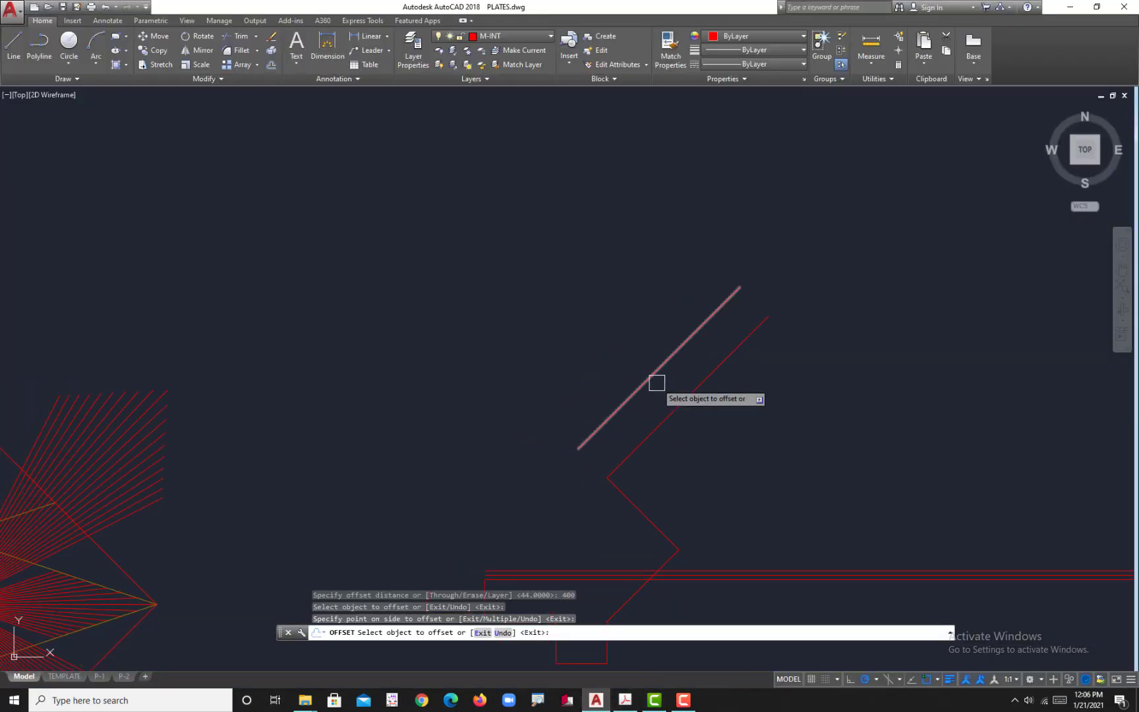
key(Return)
key(Return)
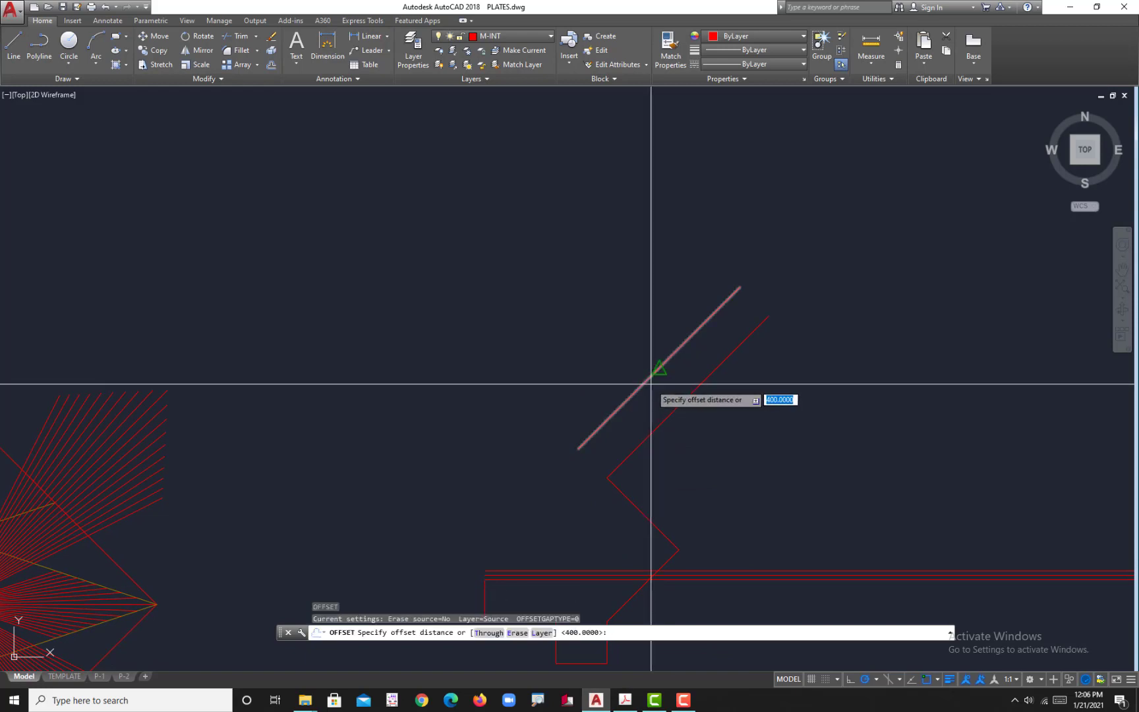
text(550)
key(Return)
click(650, 381)
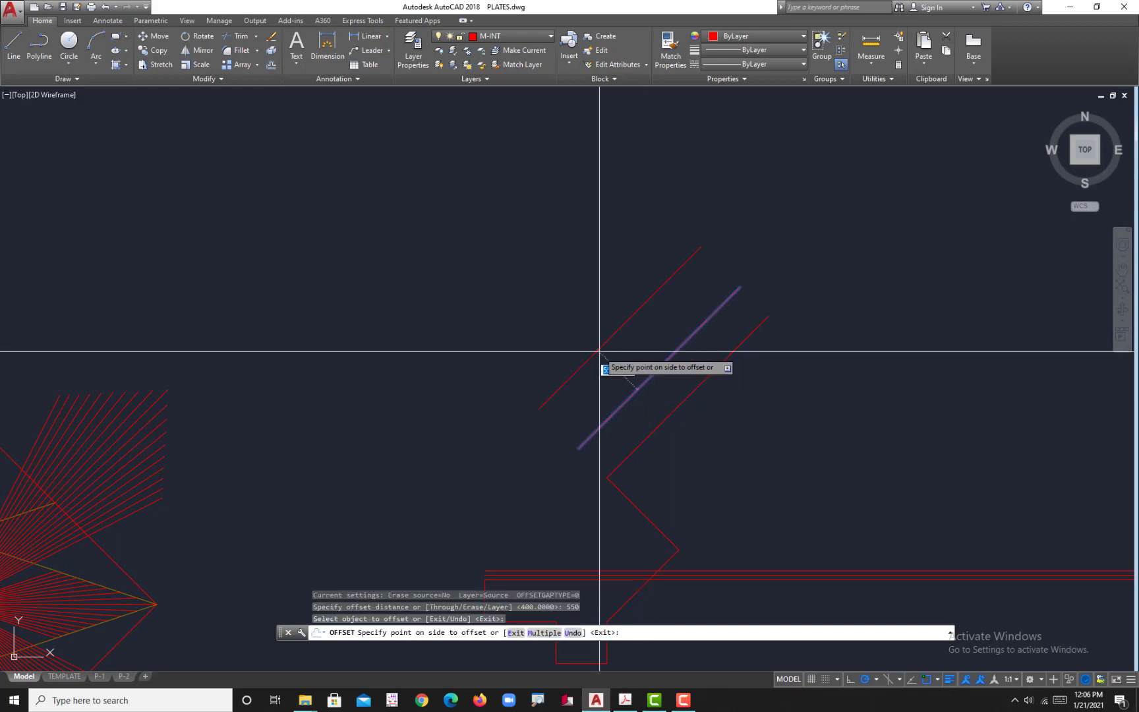
click(599, 366)
middle_drag(607, 443, 707, 335)
key(Return)
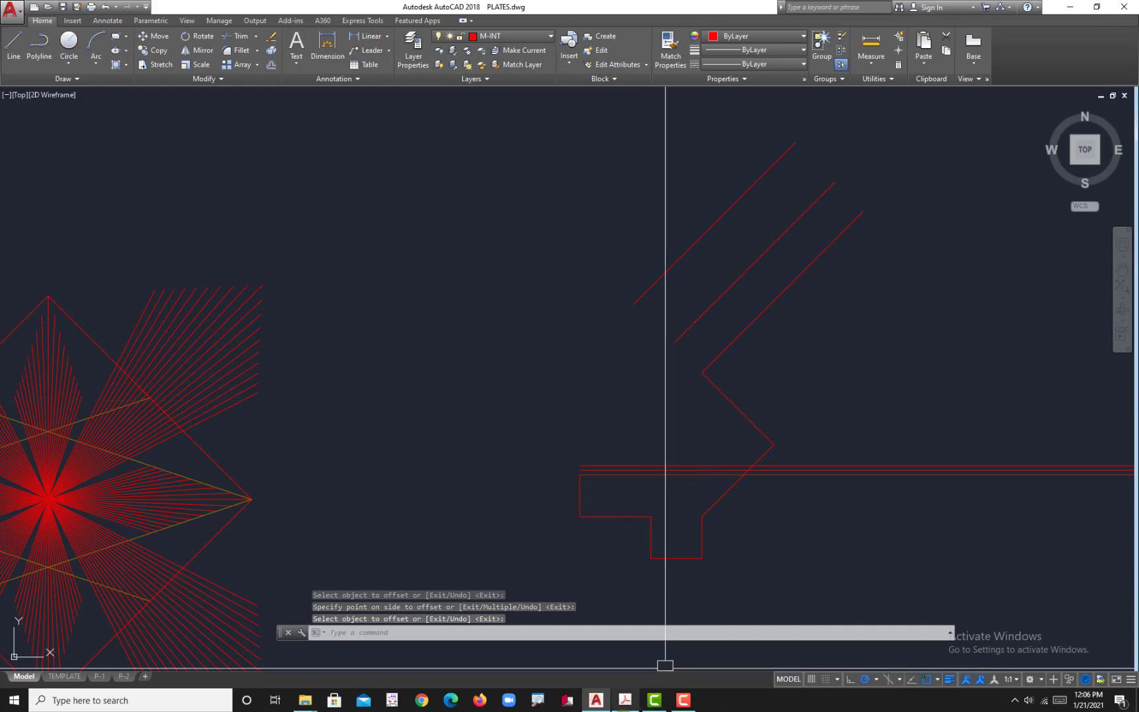
Step: Check the arm width on the plate in Acrobat, and offset the 135° outline edge 207 toward its lower-left side in AutoCAD
click(625, 700)
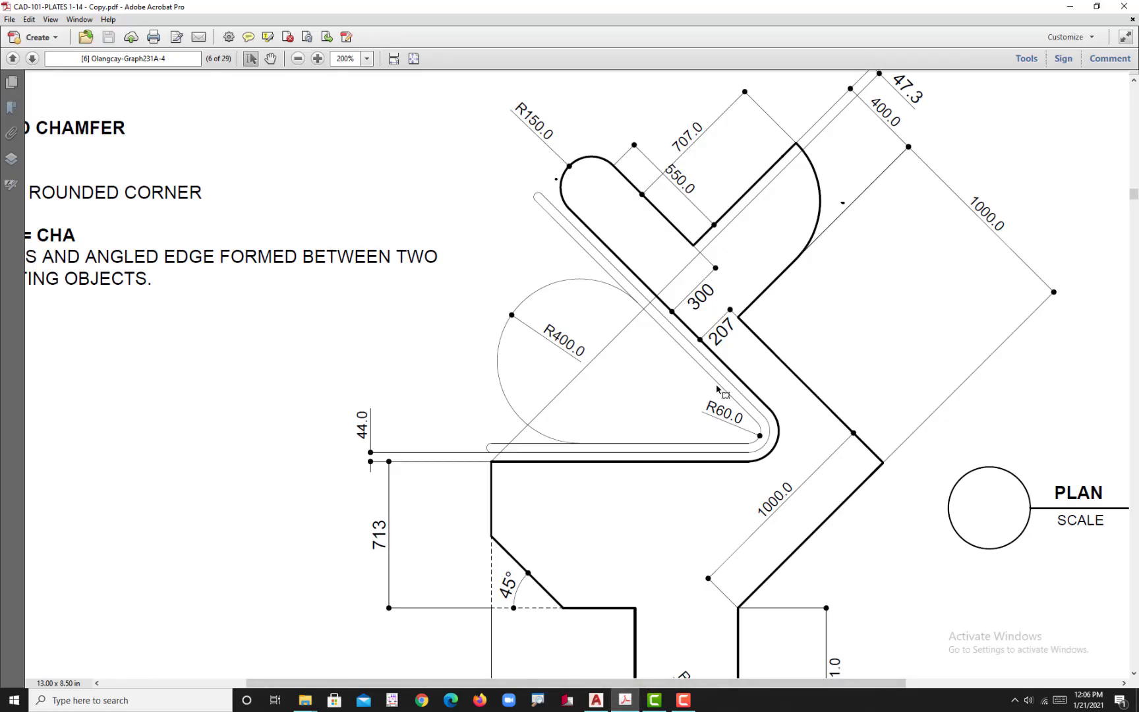
click(595, 700)
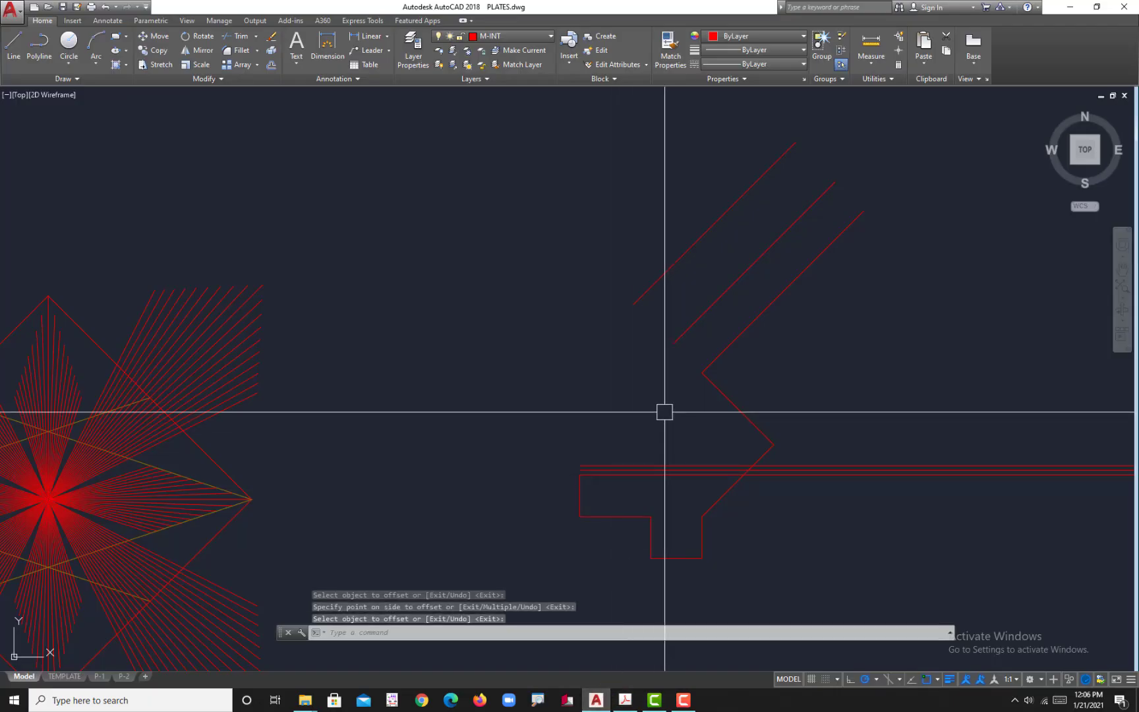
key(Return)
text(20)
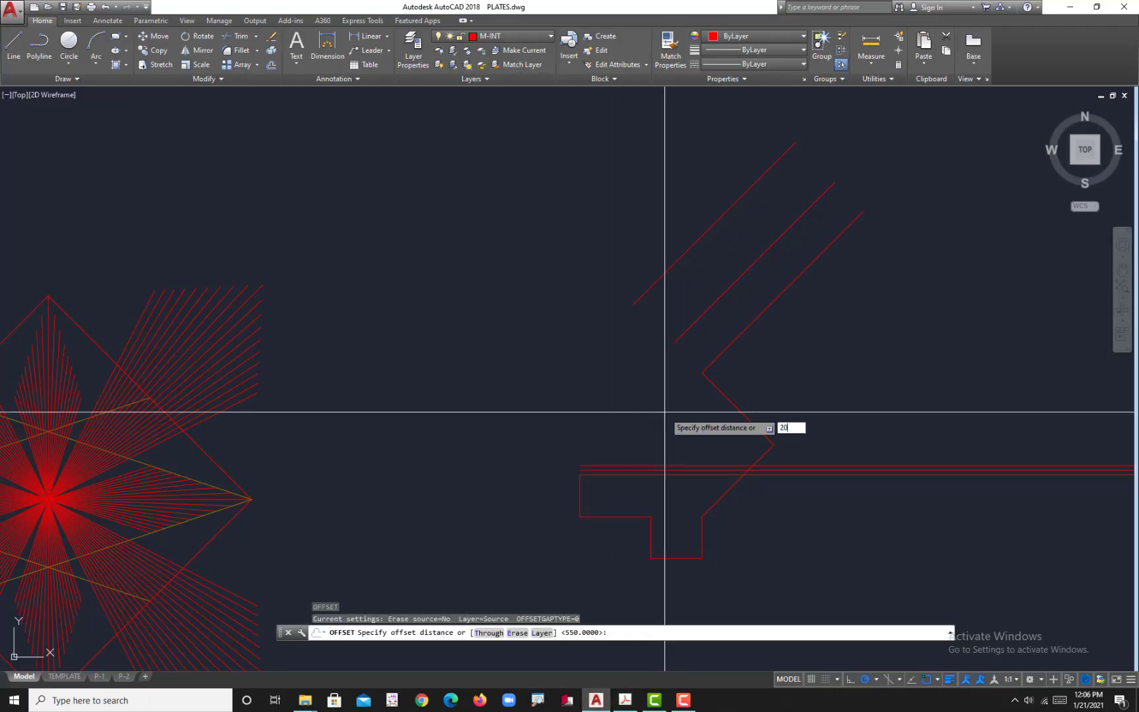
text(7)
key(Return)
scroll(725, 408, up, 3)
click(710, 397)
click(735, 437)
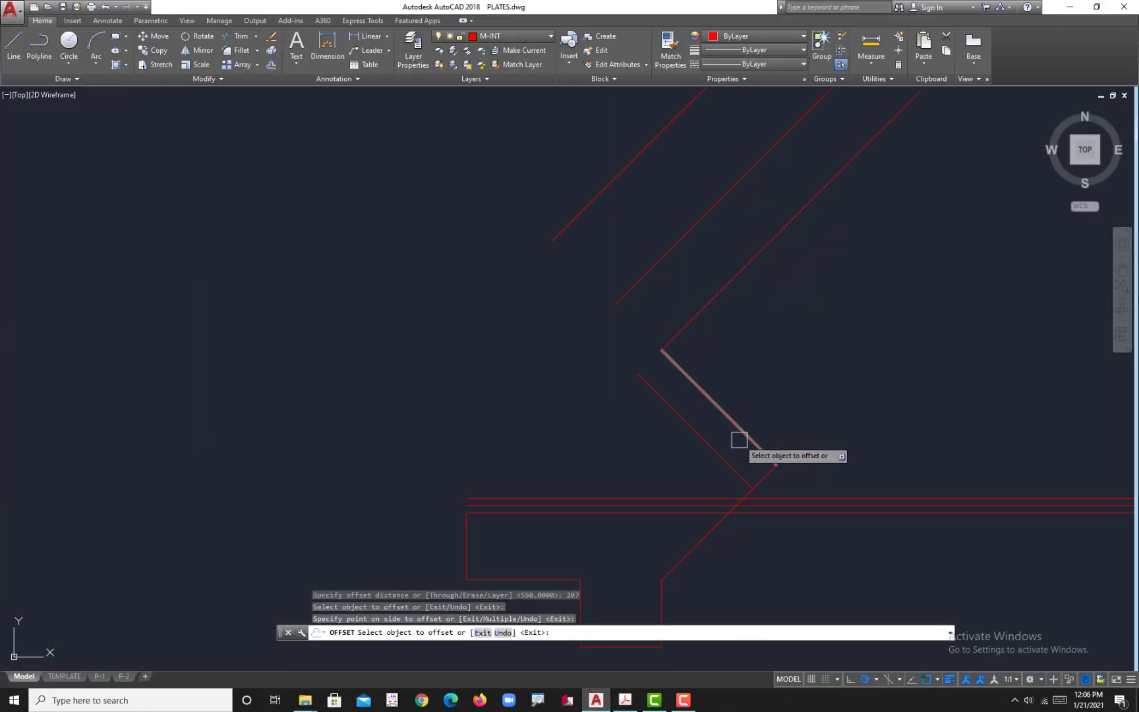
middle_drag(739, 439, 798, 363)
key(Escape)
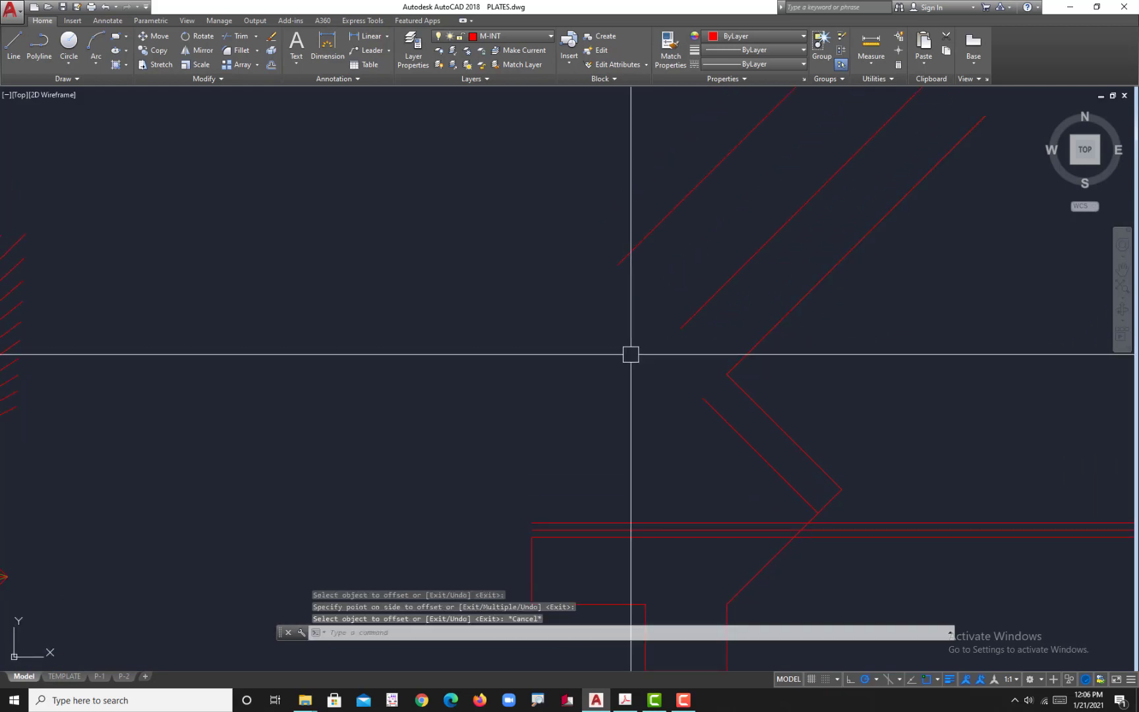
Step: Check the plate in Acrobat, and stretch the lower end of the uppermost parallel 45° line about 350 along 225° in AutoCAD
click(593, 701)
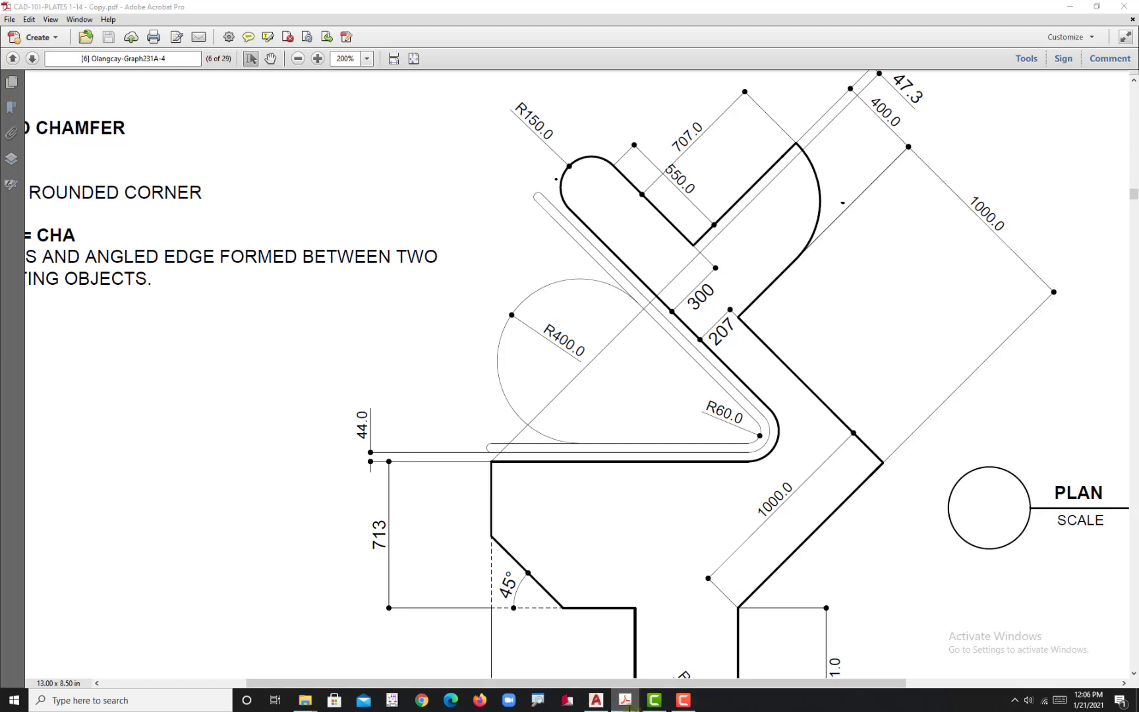
click(654, 700)
click(596, 700)
middle_drag(609, 286, 626, 292)
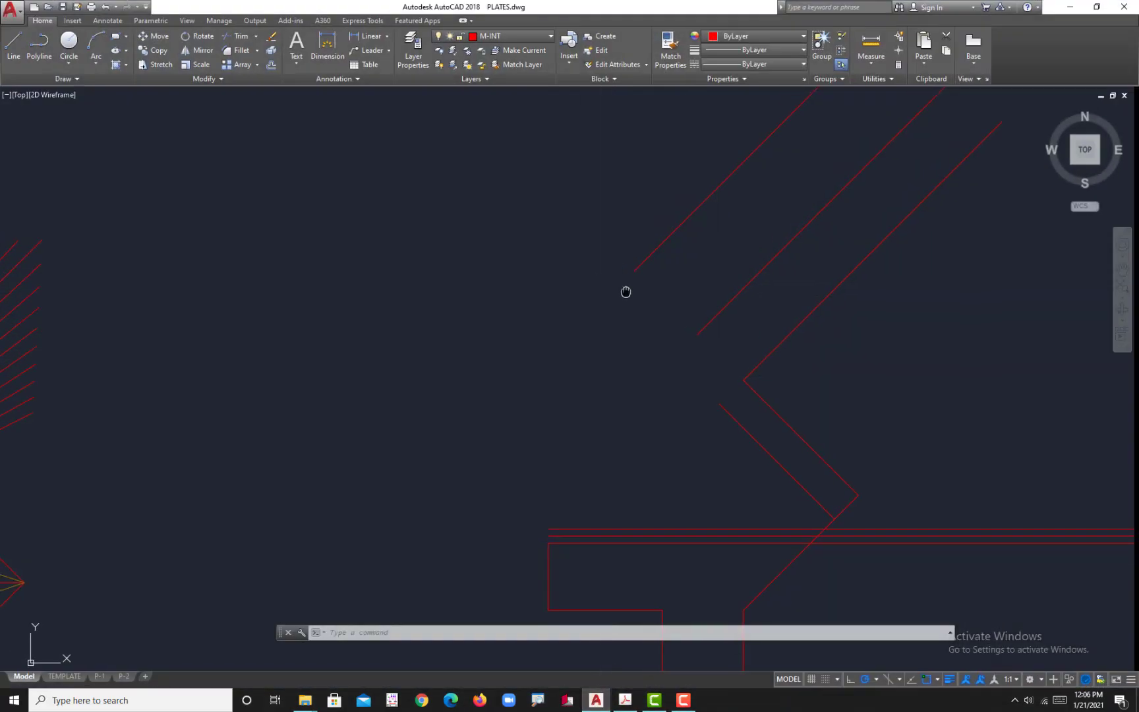
click(638, 265)
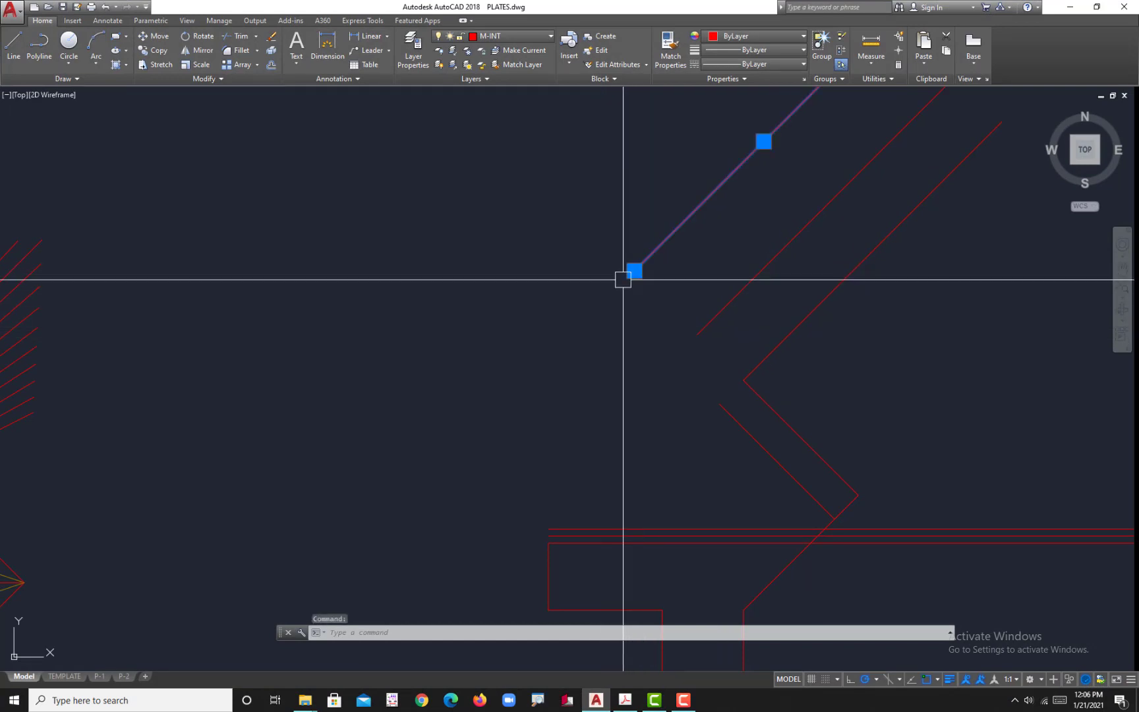
click(635, 270)
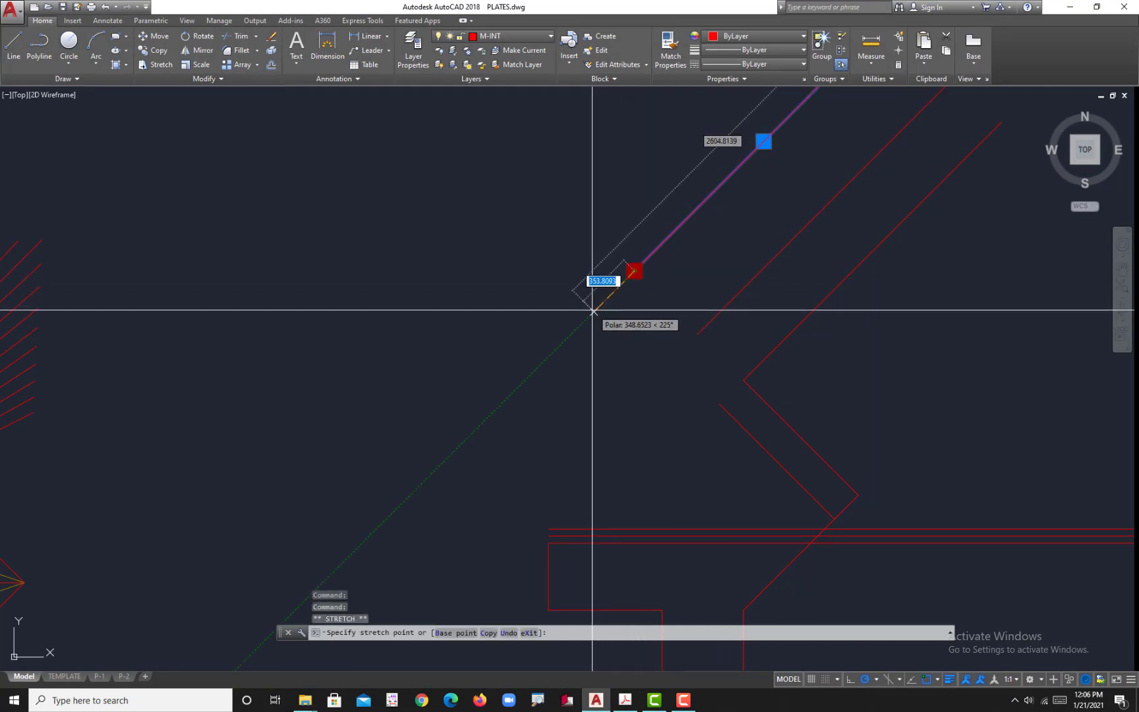
click(591, 313)
key(Escape)
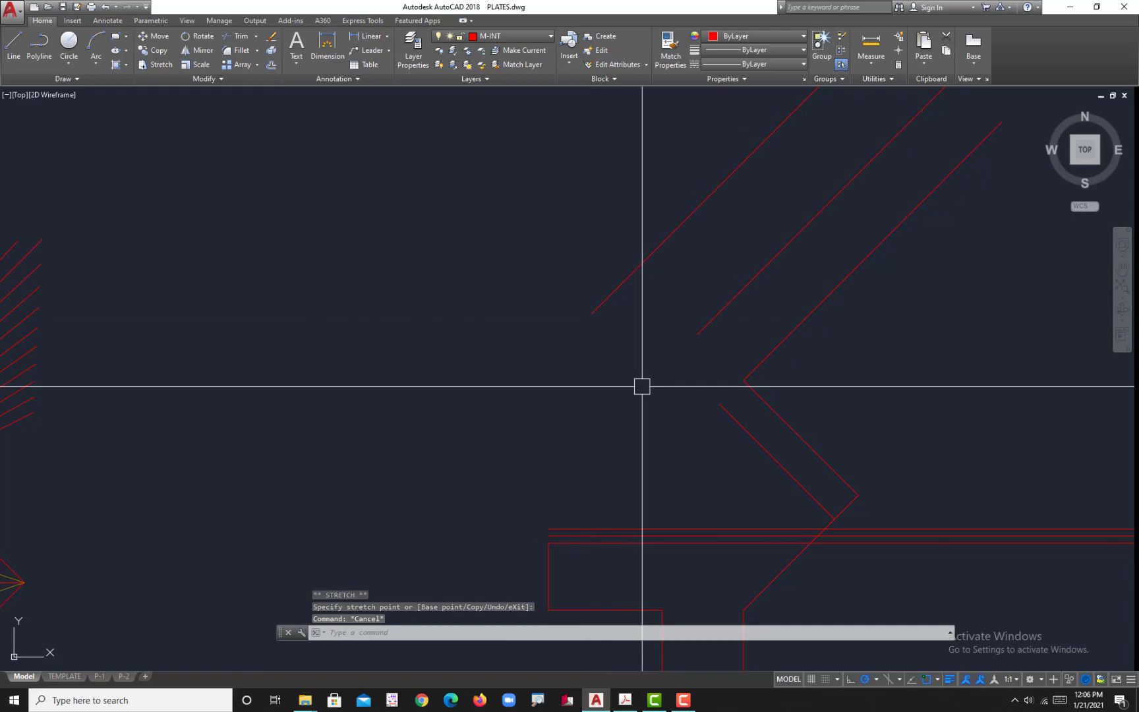
Step: Extend the 207 offset edge up to the uppermost parallel 45° line
text(ex)
key(Return)
click(604, 301)
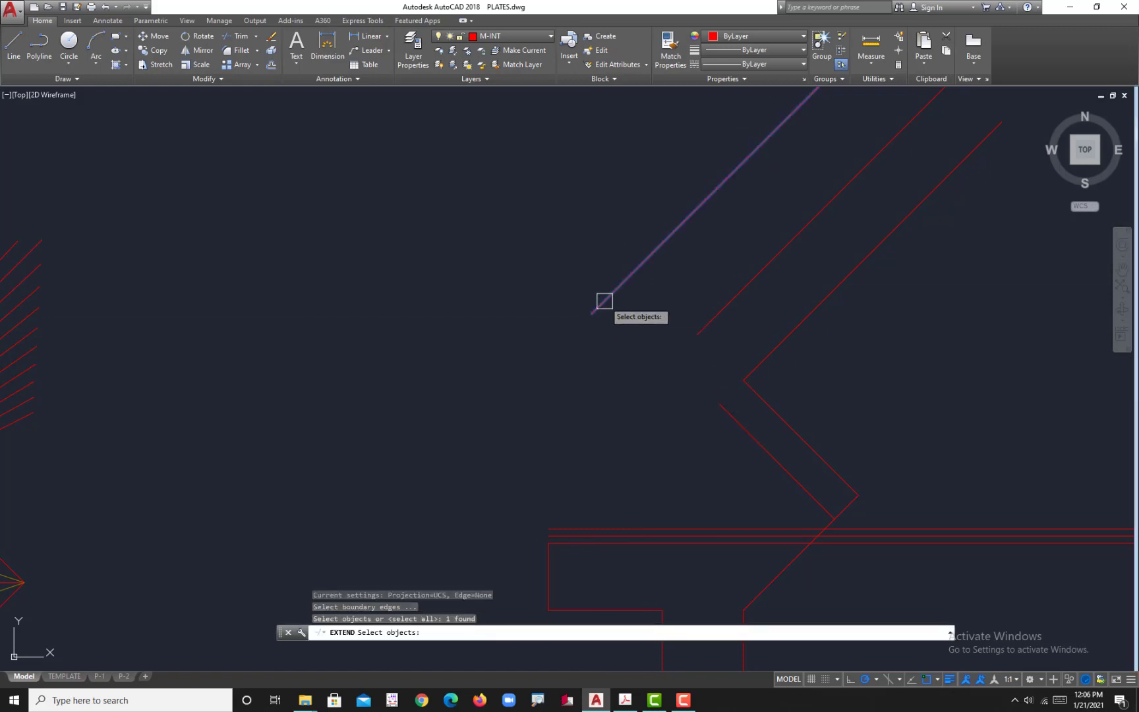
key(Return)
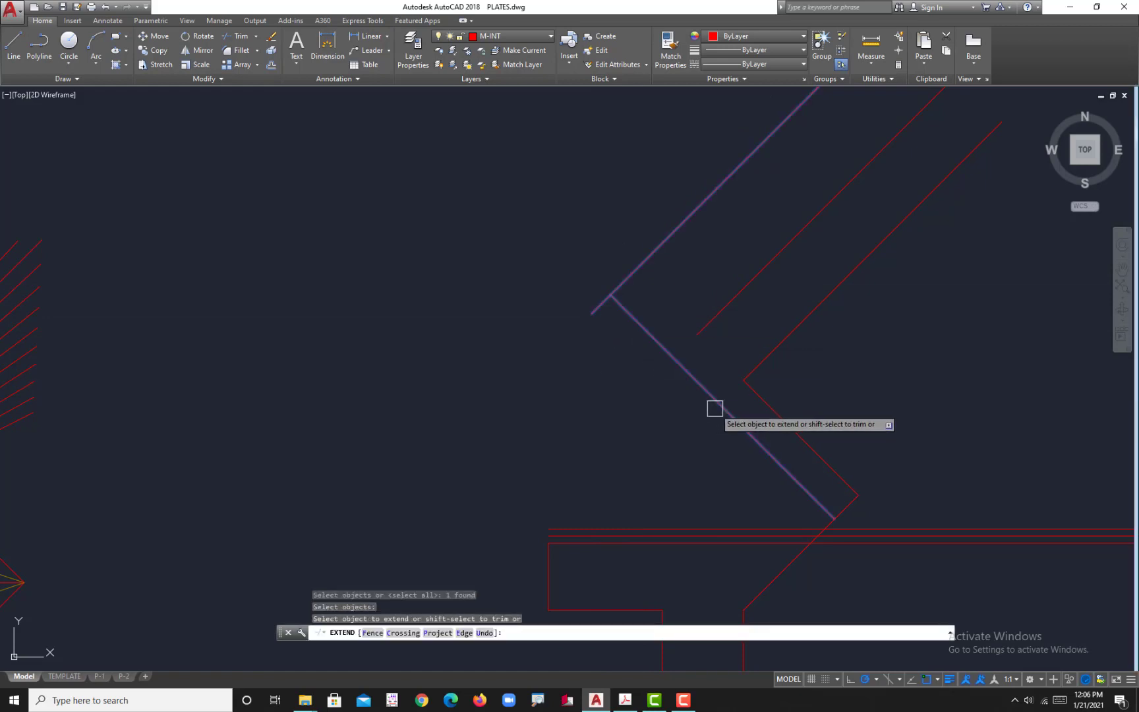
click(707, 409)
key(Return)
Step: Offset the extended 135° edge 300 toward its upper-right side
middle_drag(723, 470, 686, 461)
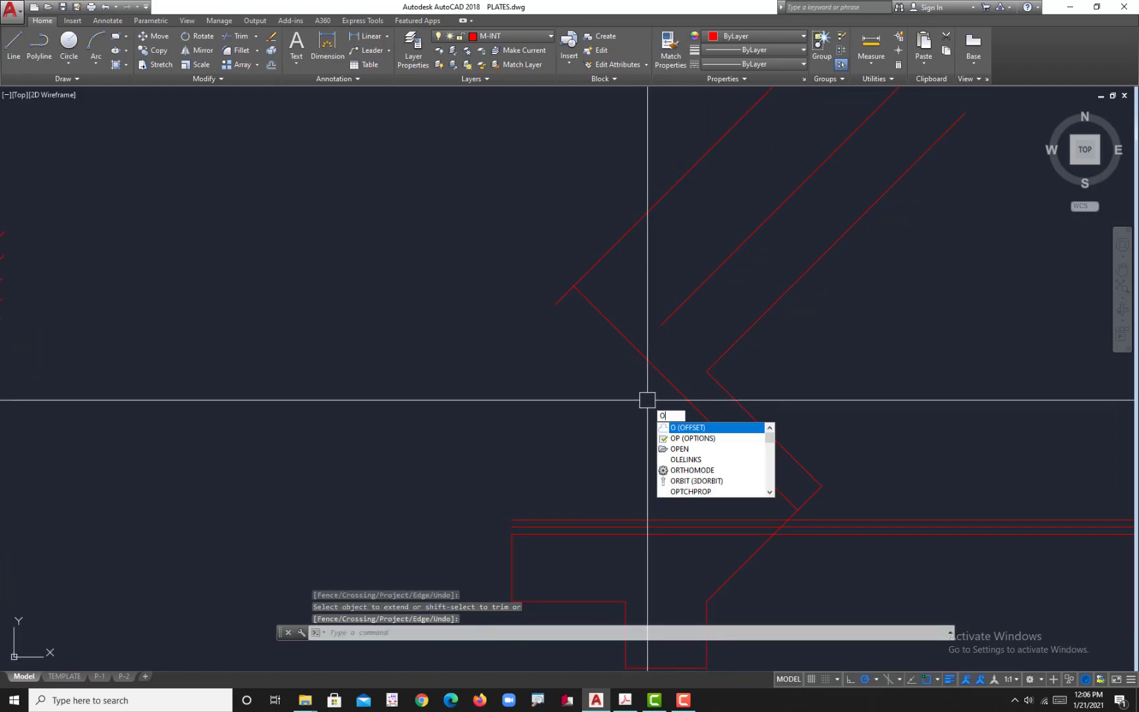
key(Return)
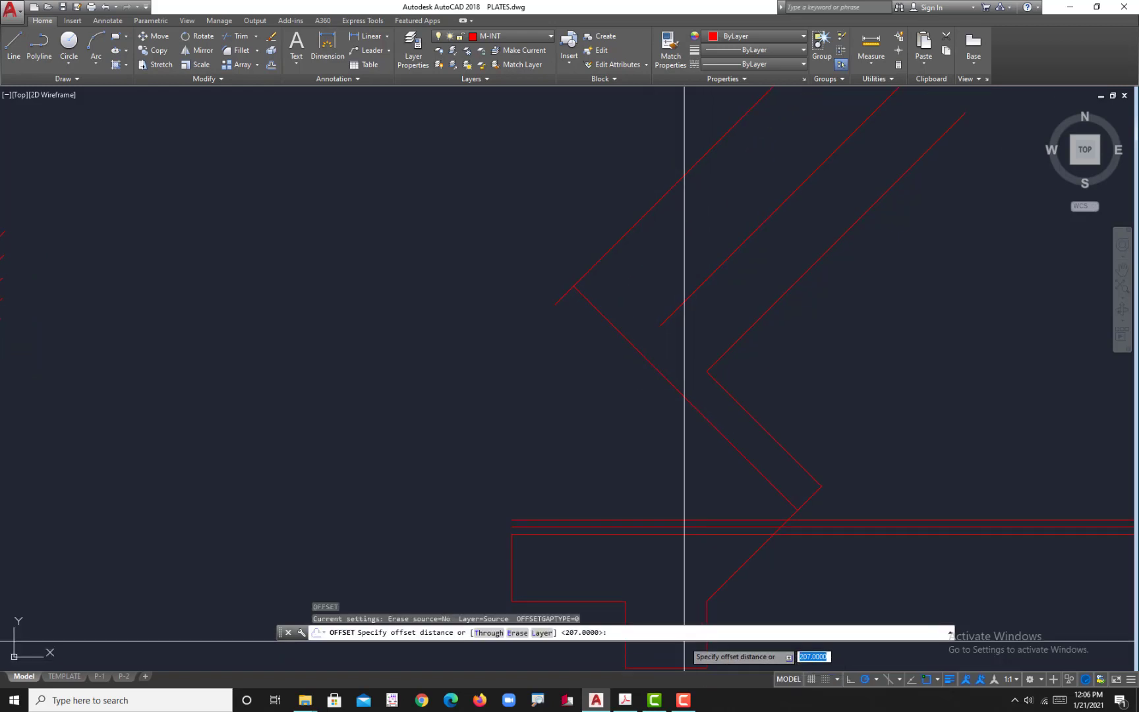
key(Return)
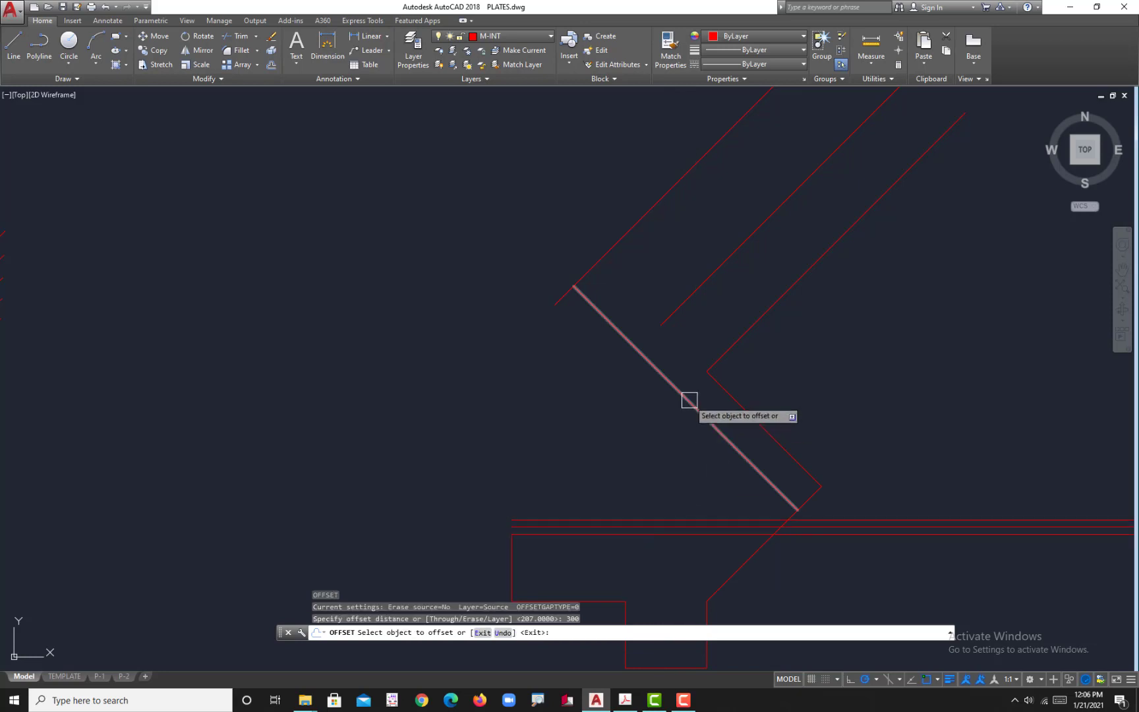
click(682, 394)
click(775, 330)
scroll(718, 379, up, 4)
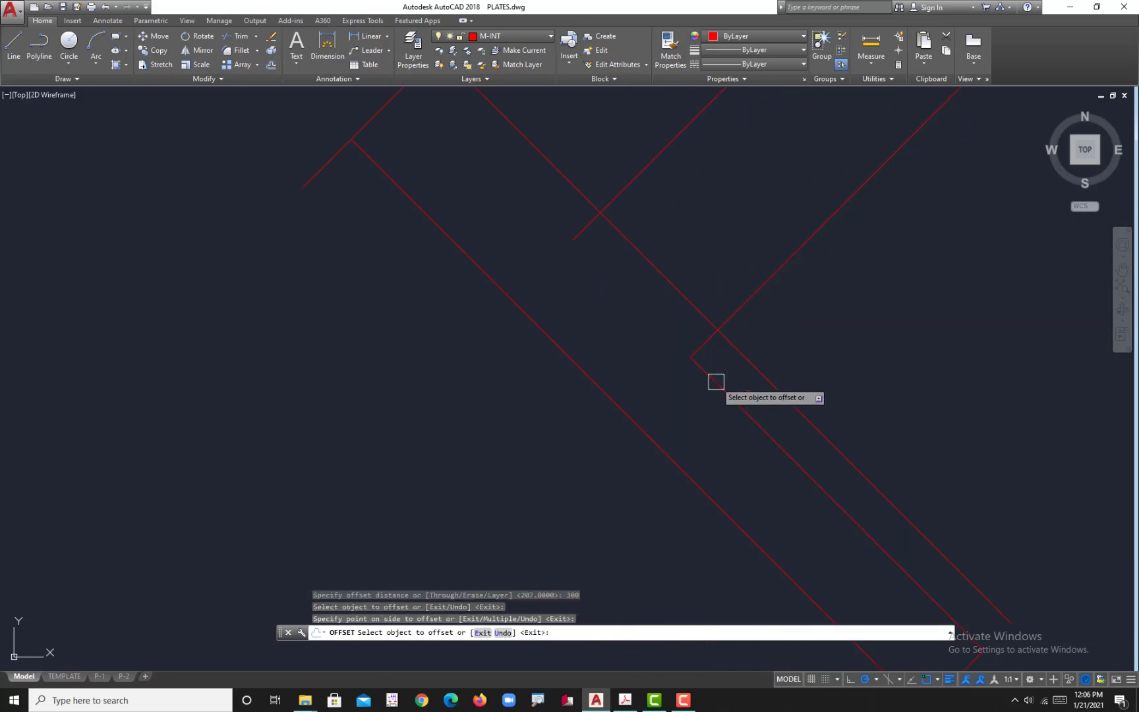
key(Escape)
key(Escape)
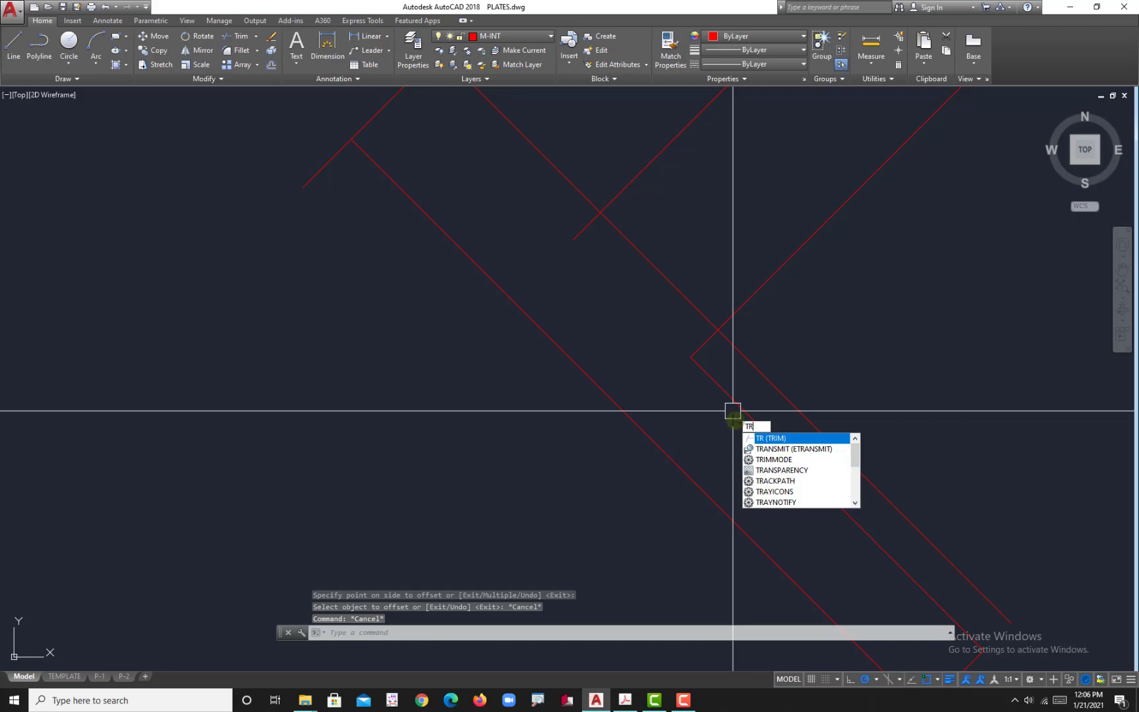
Step: Trim the 300 offset edge and the middle parallel 45° line at their intersection to form the arm's inner corner
key(Return)
key(Return)
scroll(643, 285, down, 2)
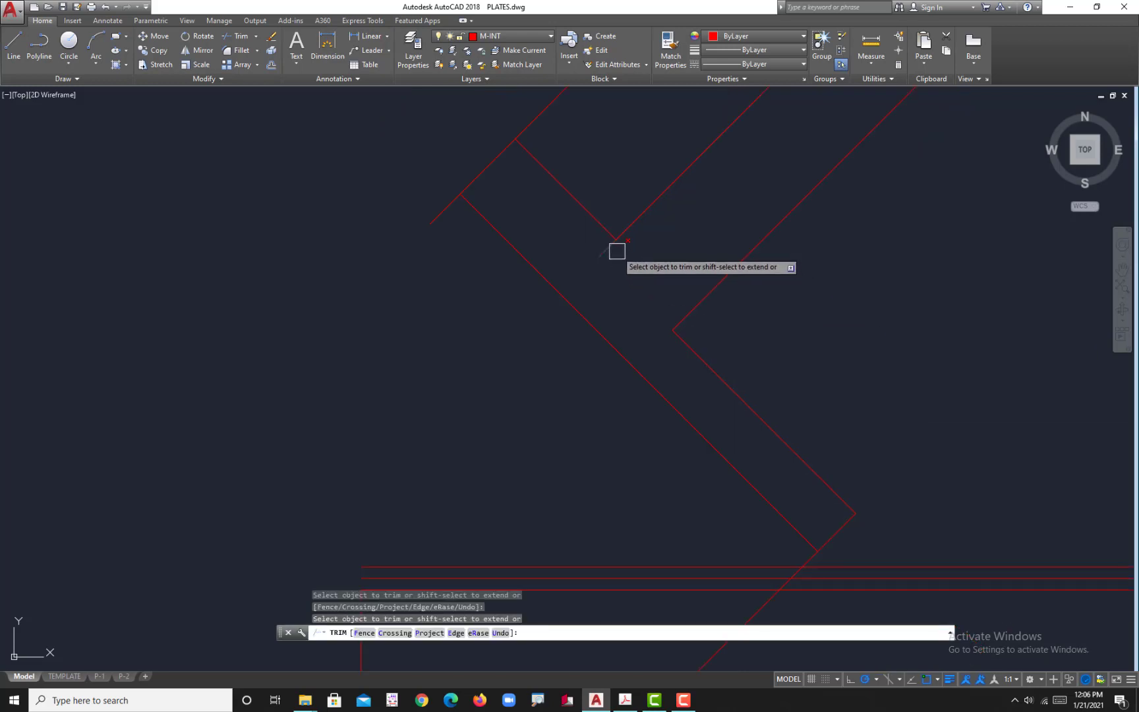
scroll(869, 373, down, 2)
middle_drag(870, 374, 801, 356)
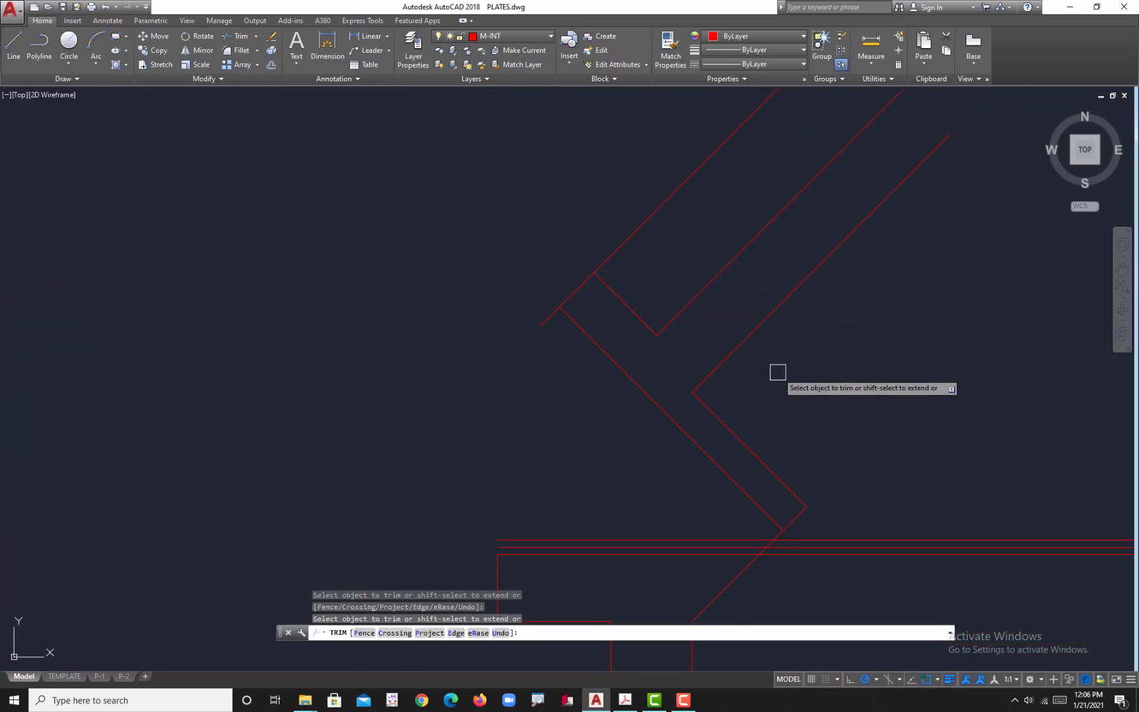
key(Escape)
Step: Check the upper arm dimensions on the plate in Acrobat, and offset the trimmed 135° arm edge 707 toward its upper-right side in AutoCAD
click(625, 700)
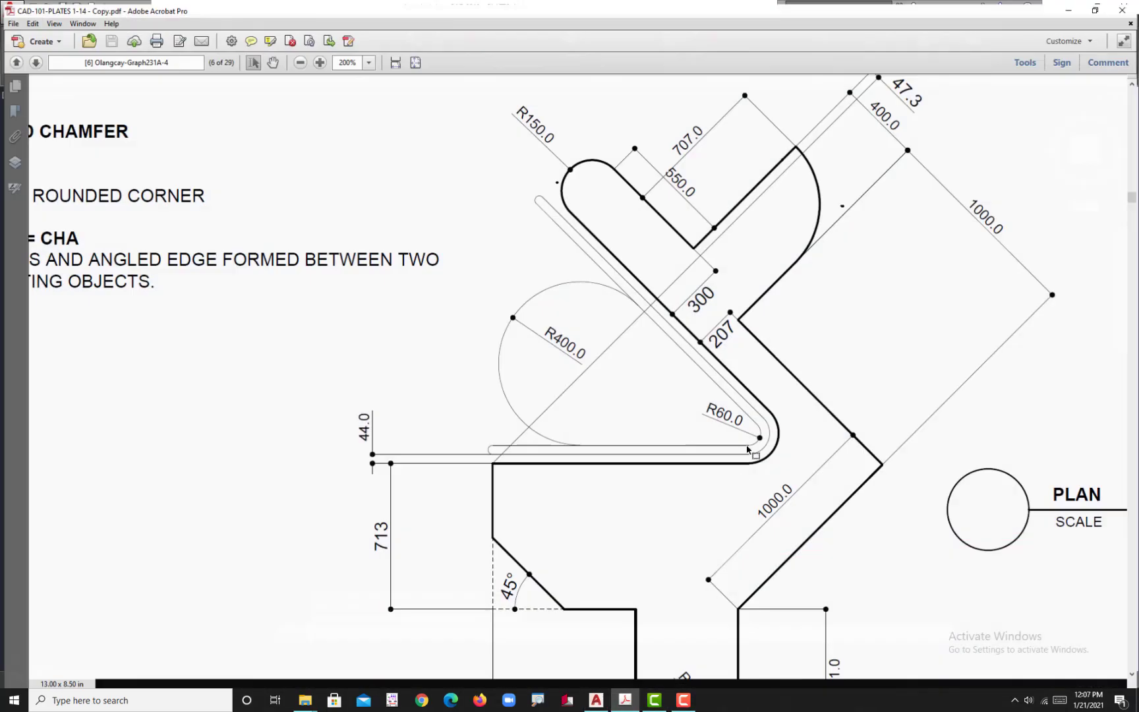
scroll(750, 118, up, 2)
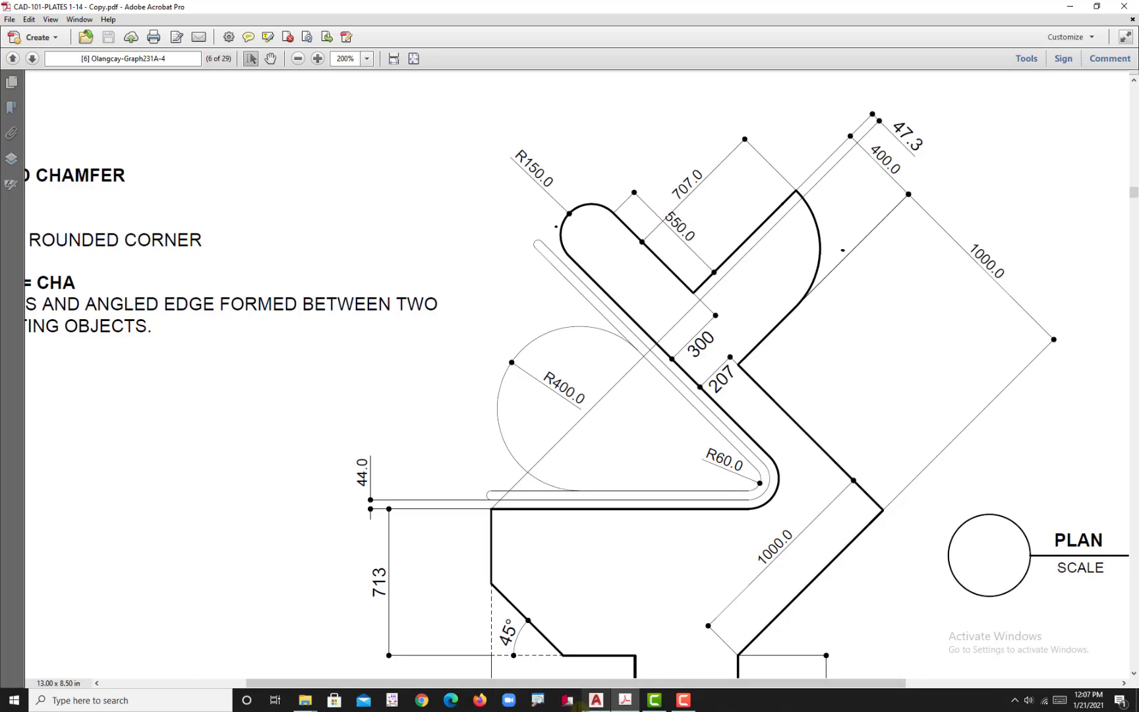
click(595, 700)
mouse_move(623, 539)
middle_down()
mouse_move(628, 442)
mouse_move(652, 368)
mouse_move(565, 444)
middle_up()
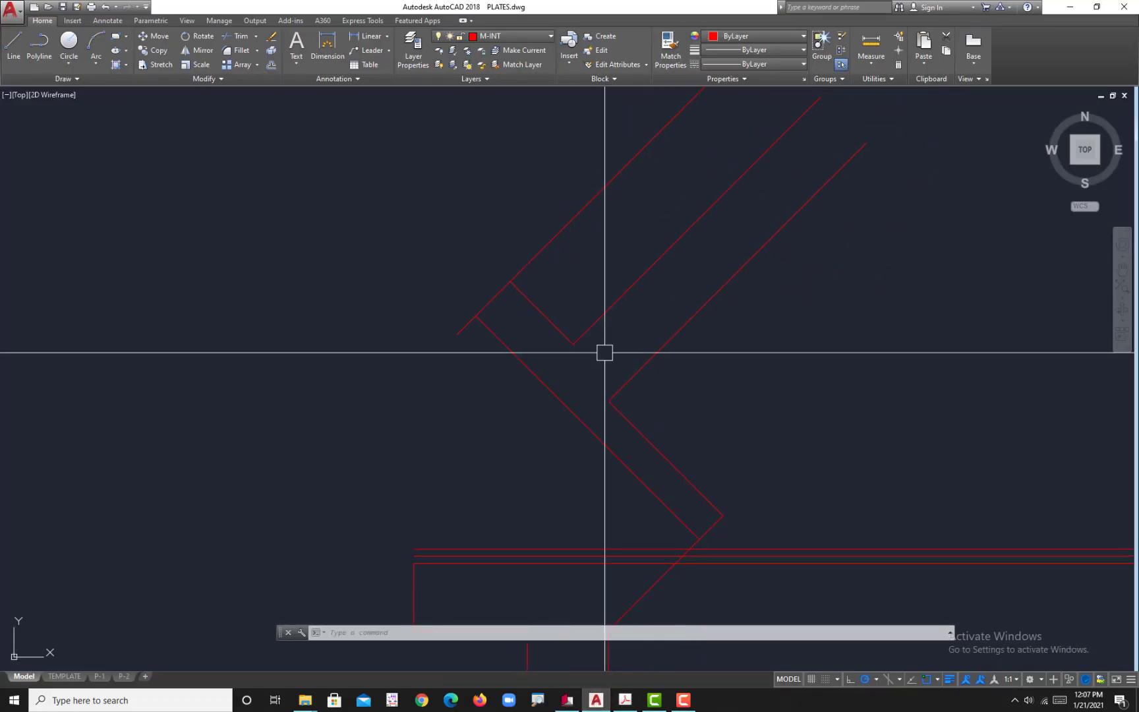
key(Return)
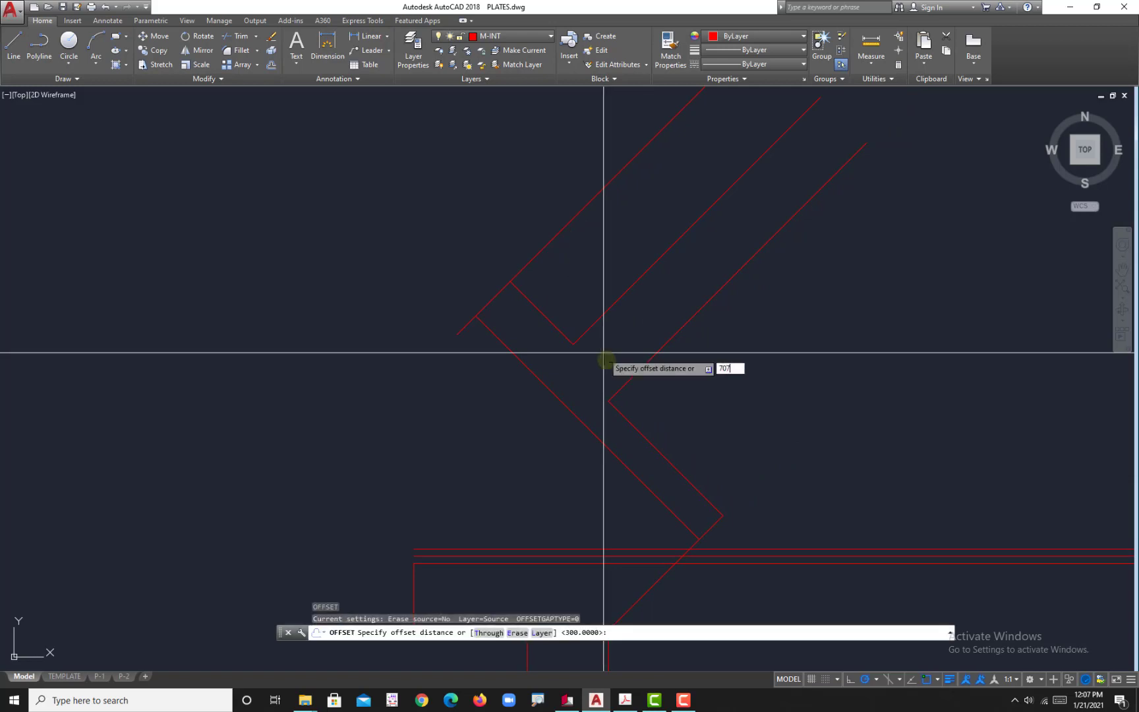
key(Return)
click(549, 320)
click(690, 232)
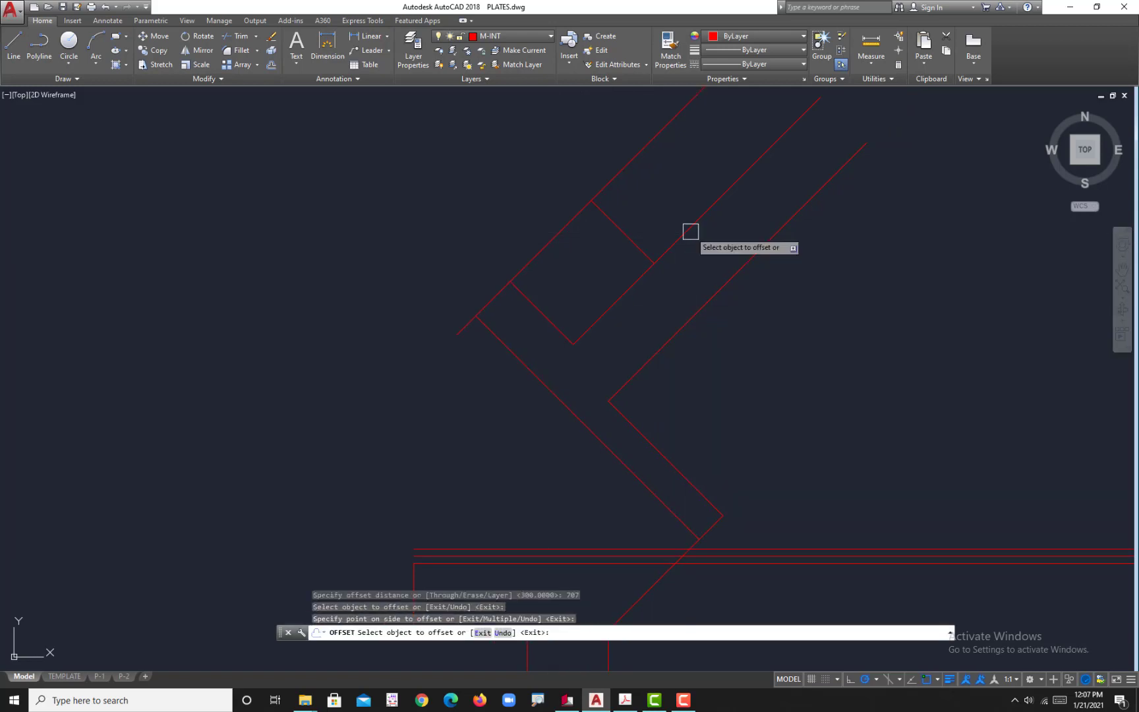
scroll(676, 432, down, 6)
scroll(676, 359, up, 4)
middle_drag(676, 359, 686, 366)
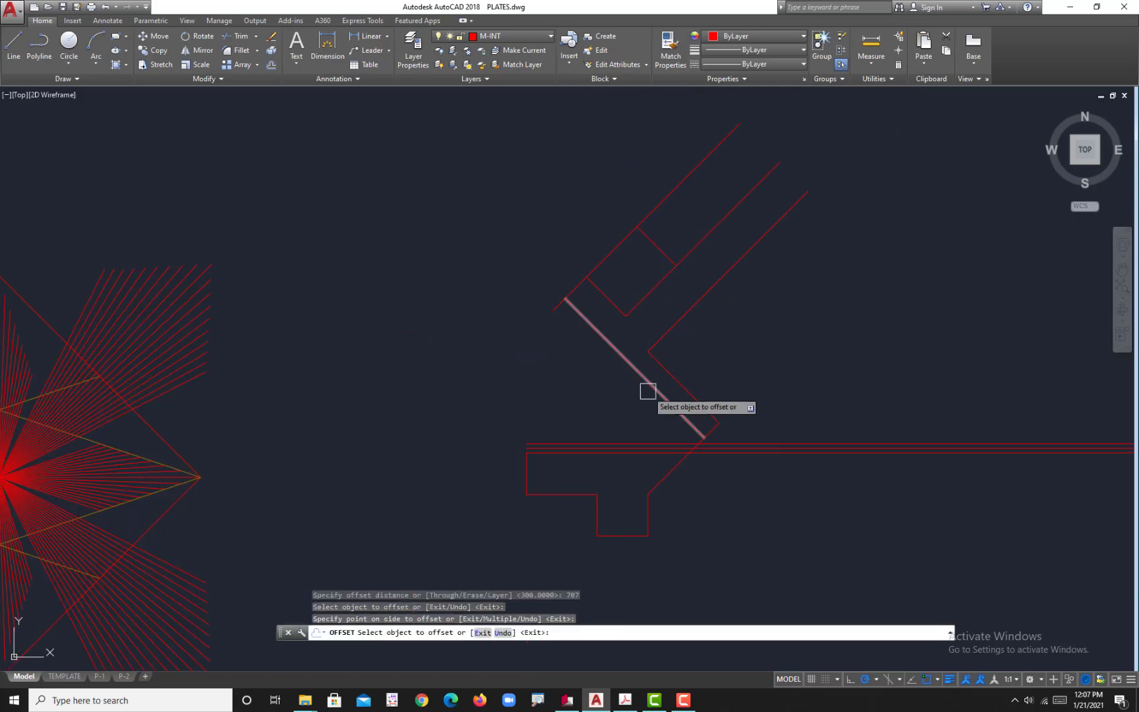
key(Escape)
scroll(554, 415, down, 7)
scroll(636, 387, up, 5)
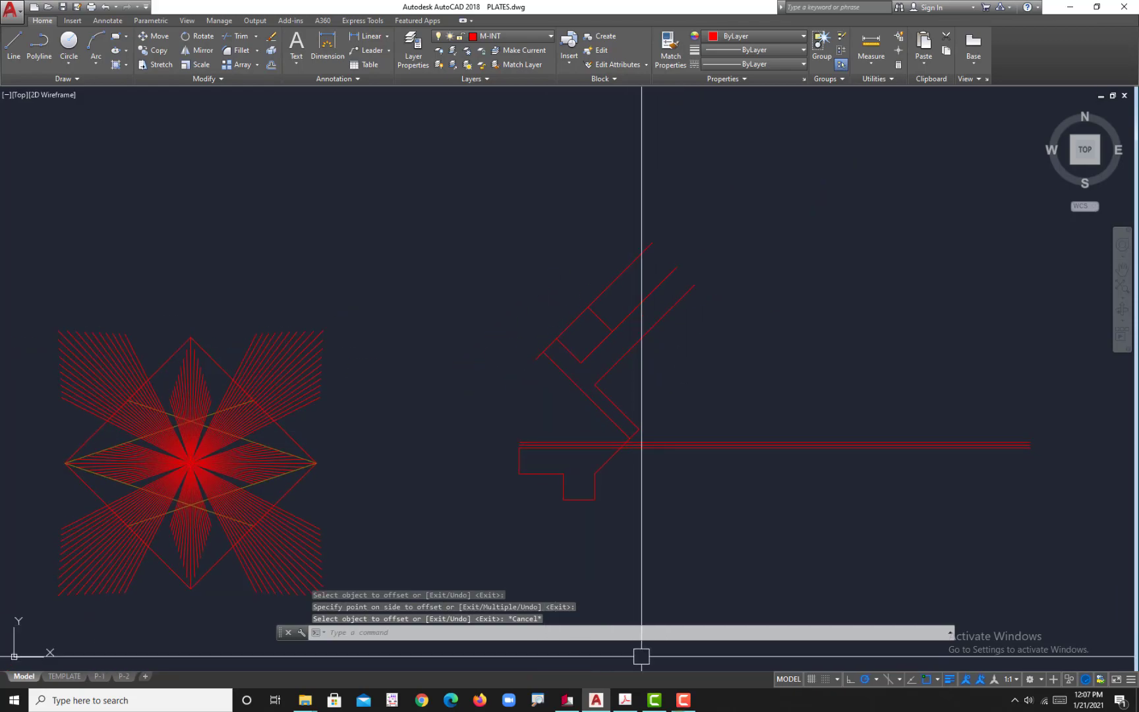
Step: Examine the fillet and chamfer notes and the plate's dimensions in Acrobat, and return to AutoCAD
click(624, 700)
ctrl+scroll(496, 417, down, 3)
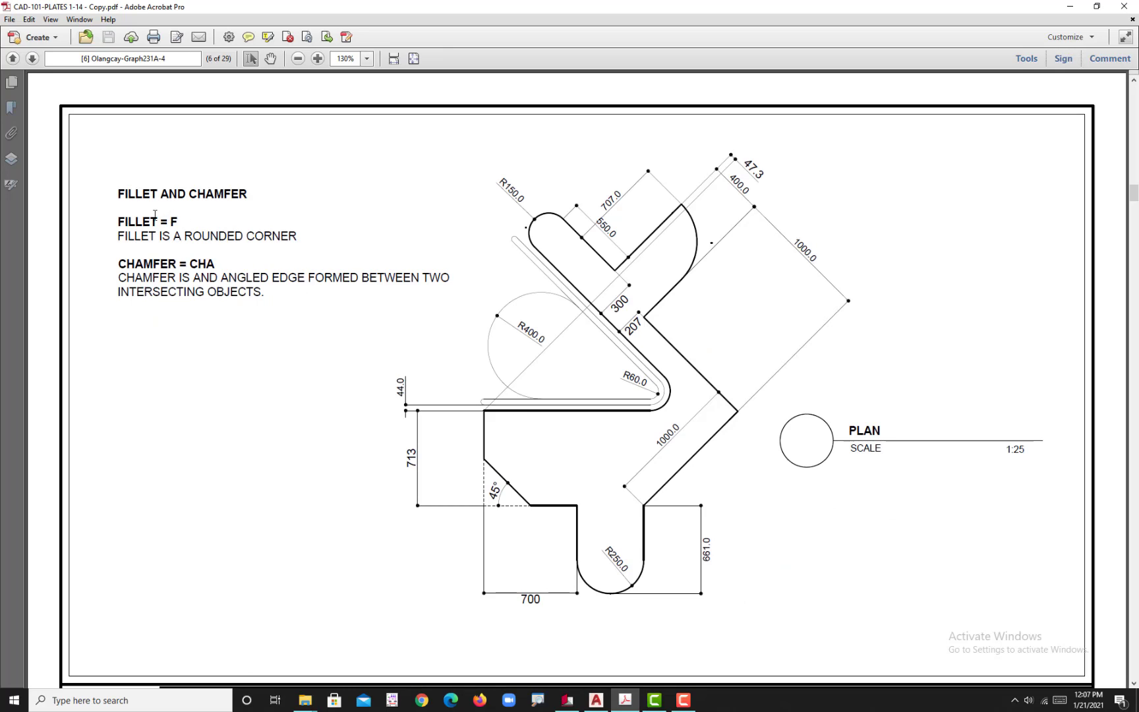
ctrl+scroll(155, 215, up, 3)
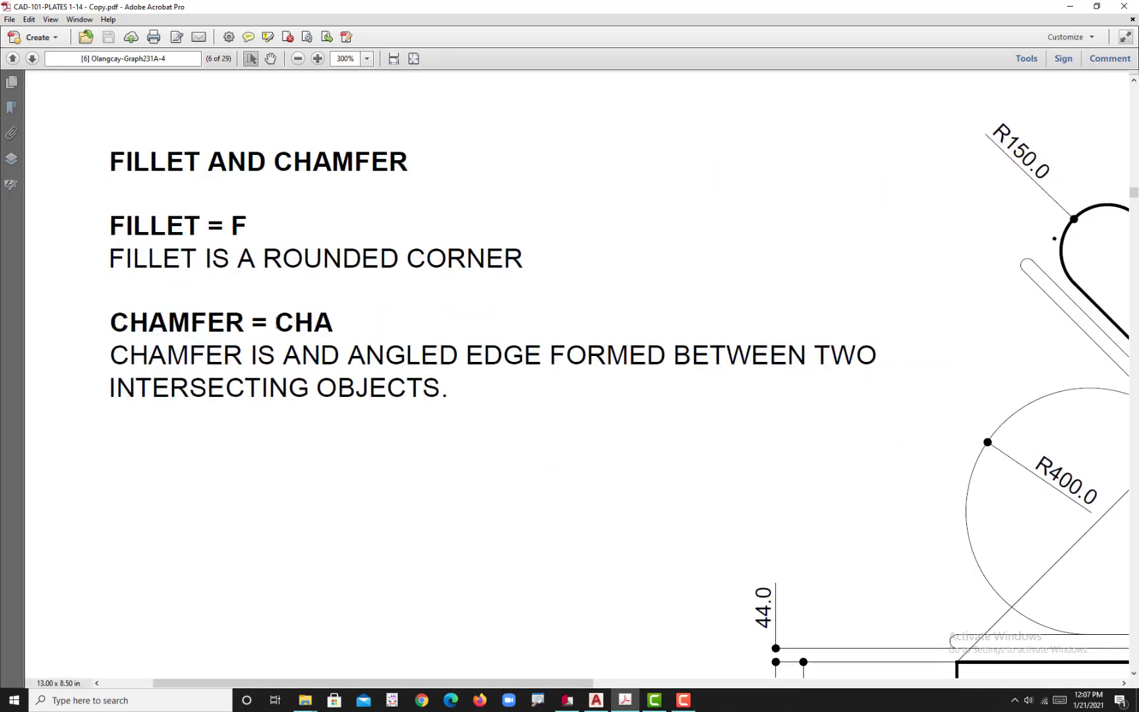
ctrl+scroll(361, 357, down, 3)
scroll(181, 252, up, 1)
ctrl+scroll(181, 252, up, 1)
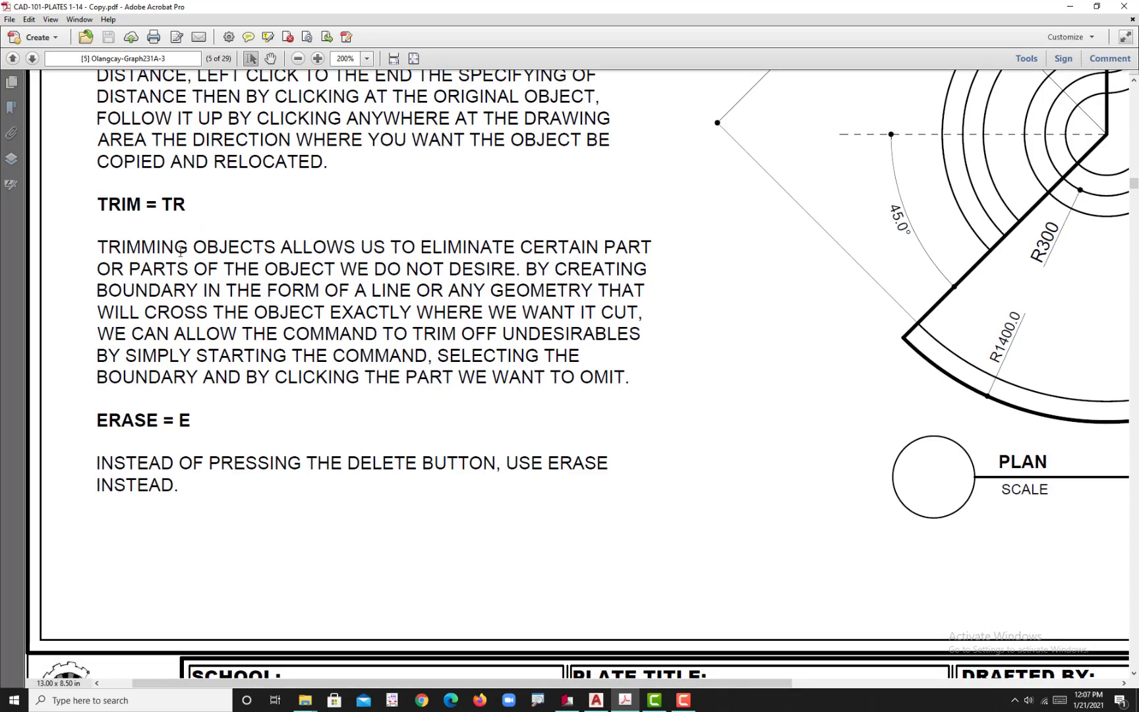
scroll(192, 240, up, 1)
scroll(277, 387, down, 2)
ctrl+scroll(205, 390, down, 2)
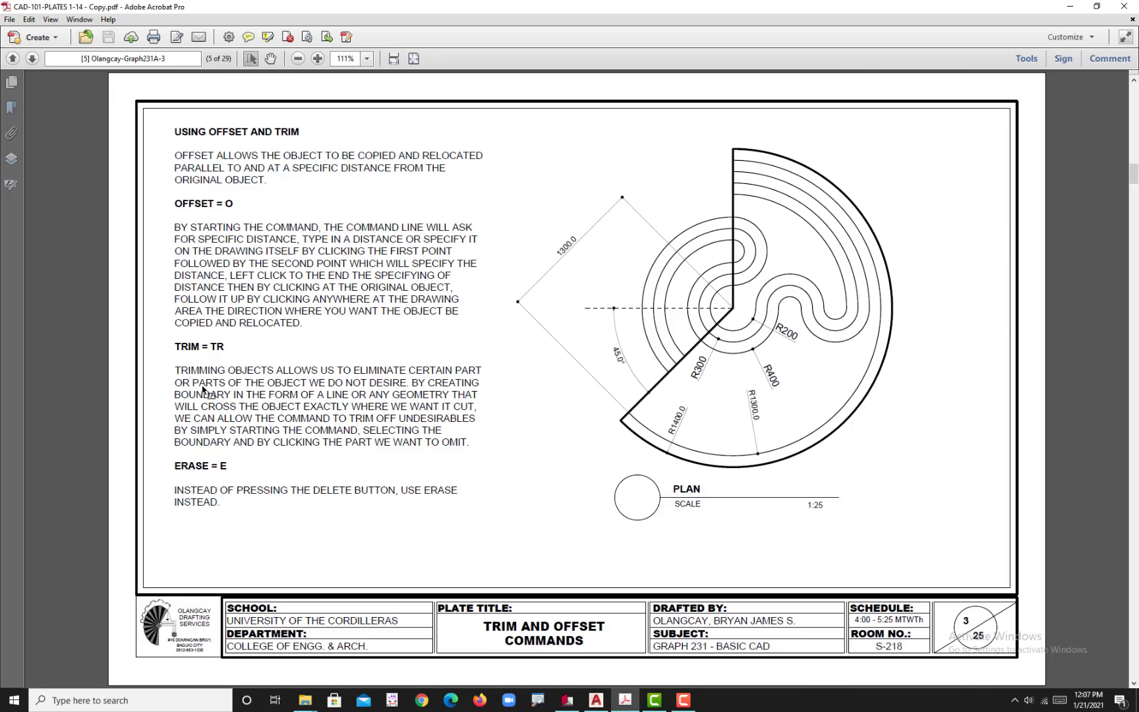
scroll(195, 422, down, 2)
scroll(196, 423, up, 2)
scroll(196, 423, down, 1)
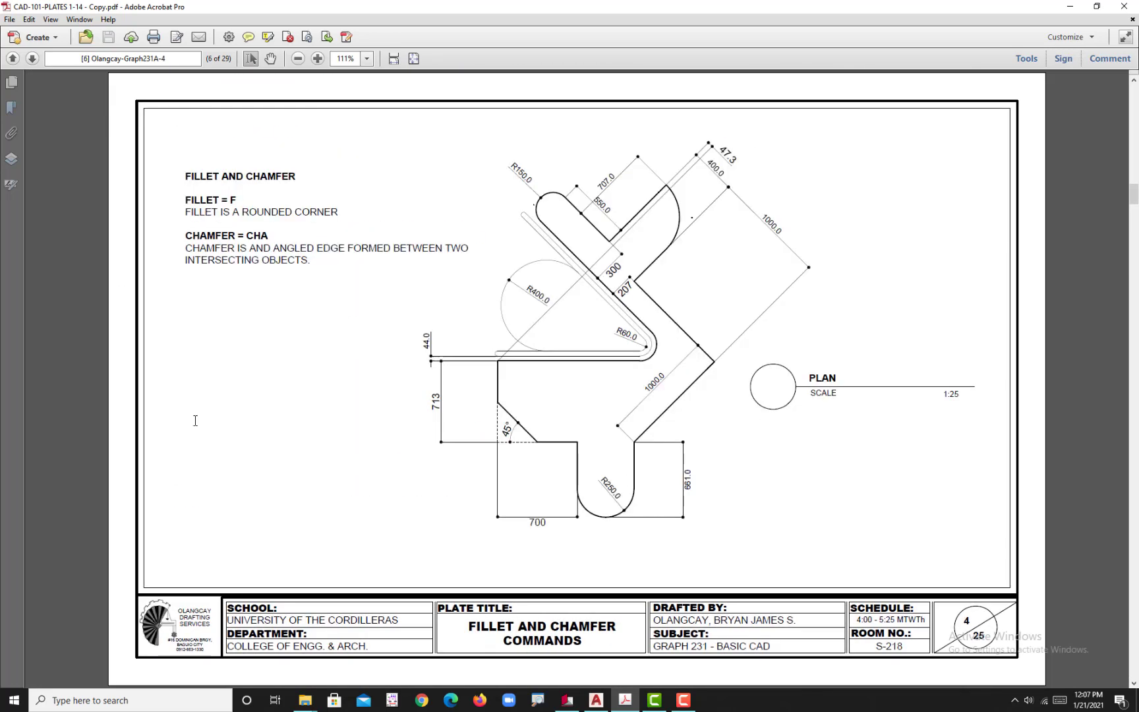
scroll(195, 423, up, 1)
scroll(196, 423, down, 1)
ctrl+scroll(213, 203, up, 2)
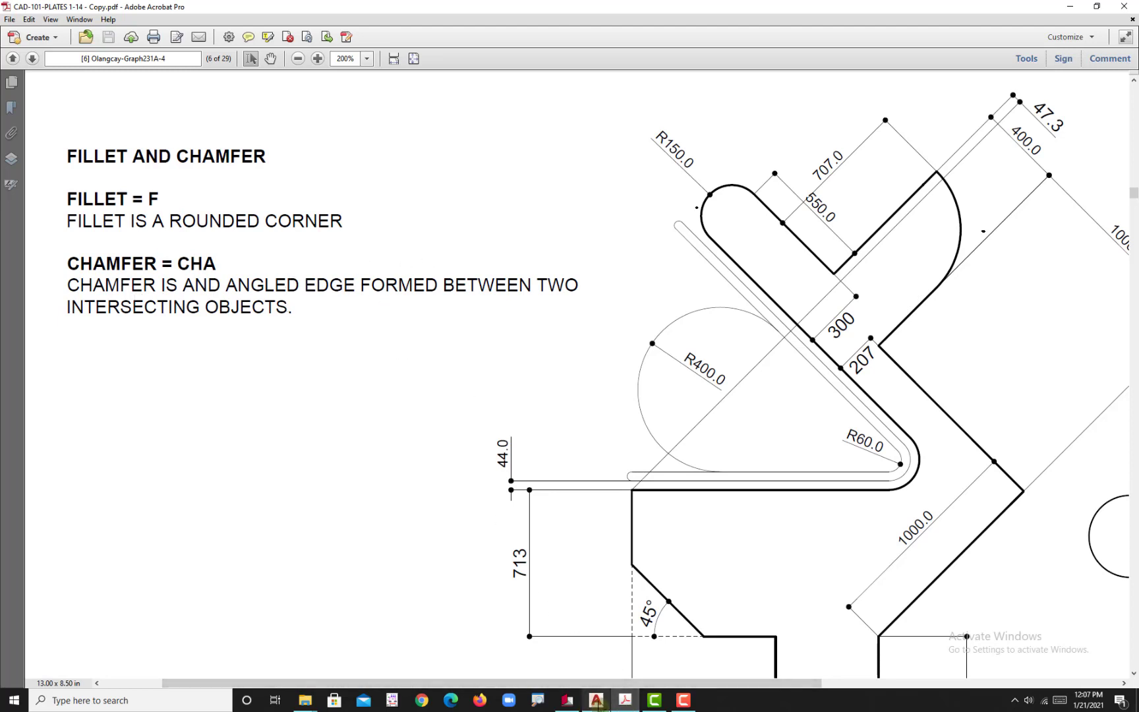
click(596, 700)
scroll(598, 395, up, 6)
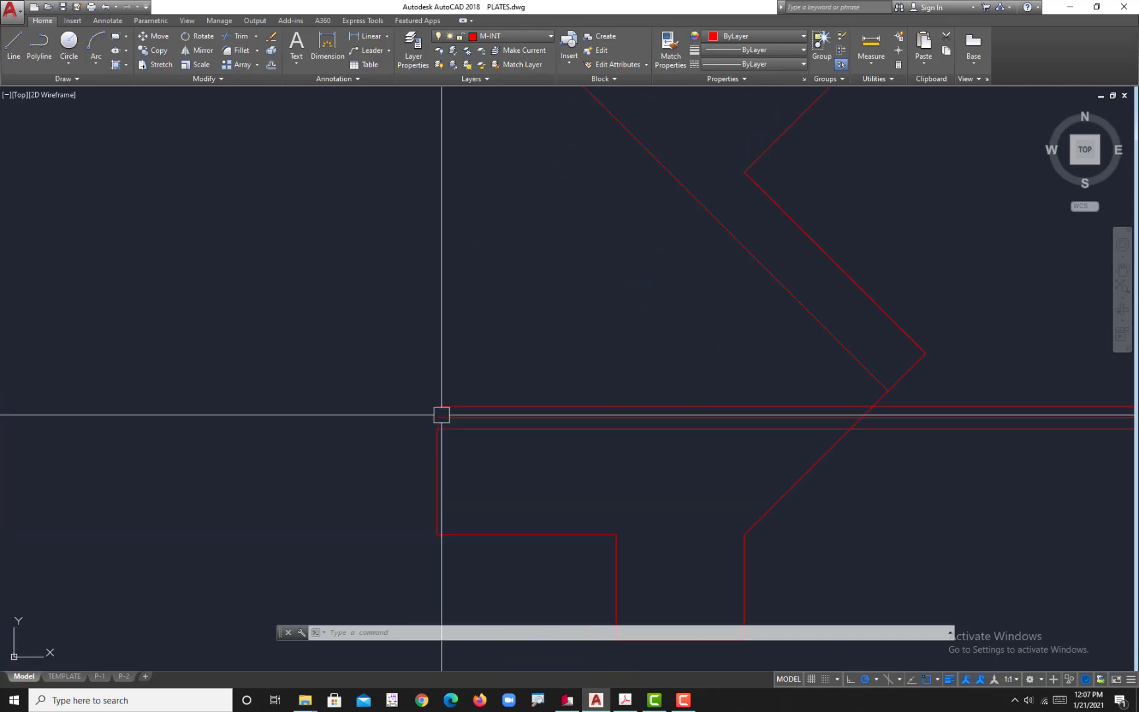
text(F)
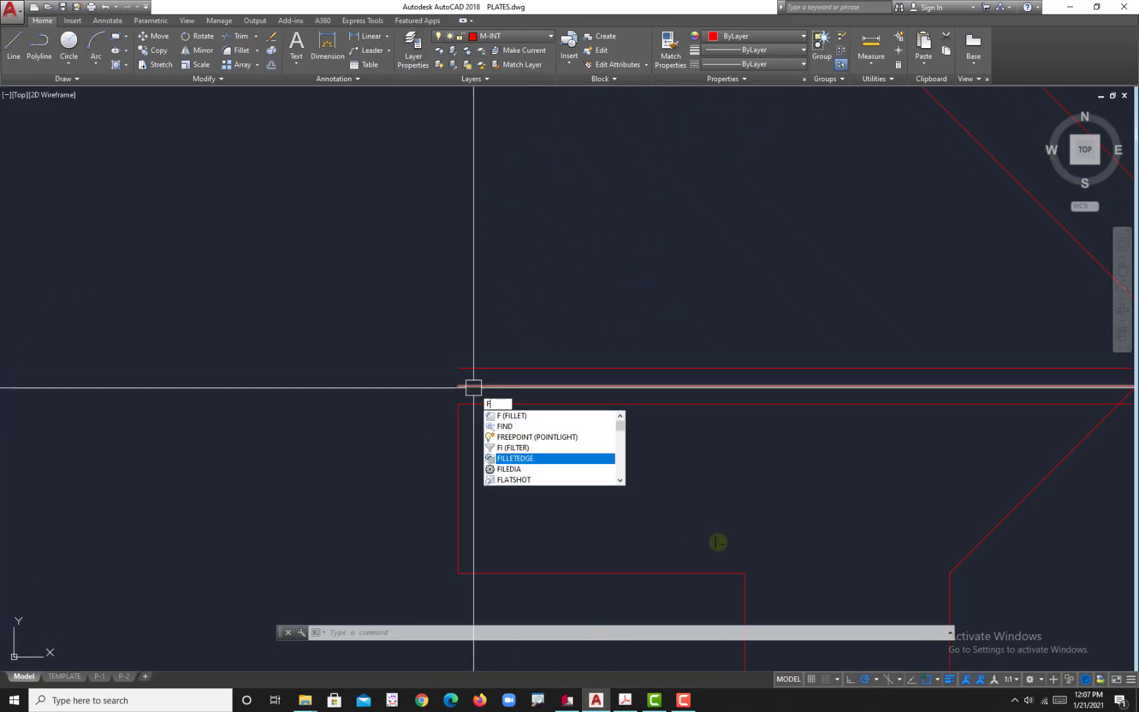
key(Return)
scroll(460, 373, up, 3)
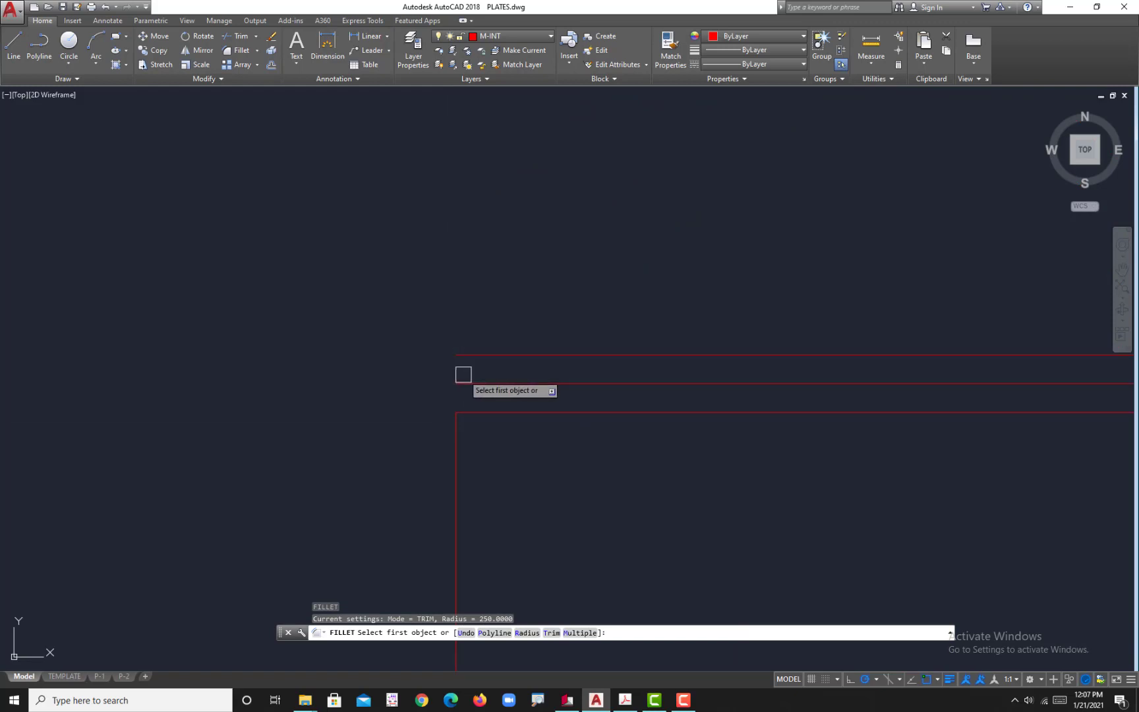
key(Escape)
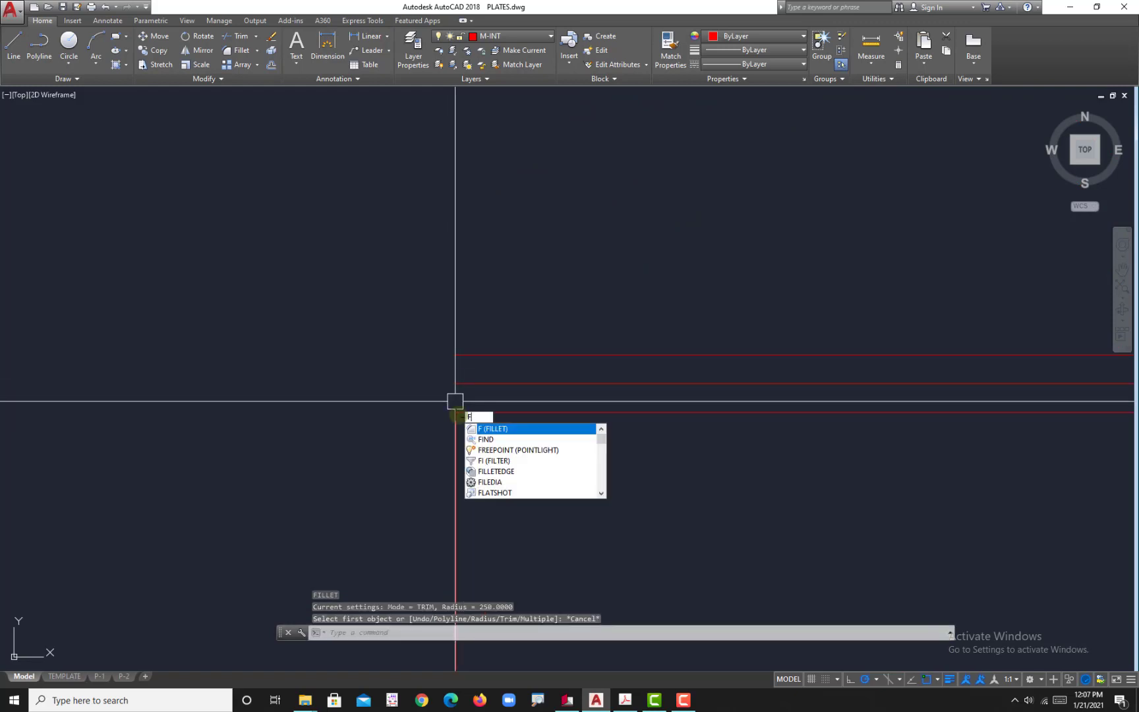
Step: Set the fillet radius to 0 and fillet the left ends of the two upper horizontal lines into a rounded cap
key(Return)
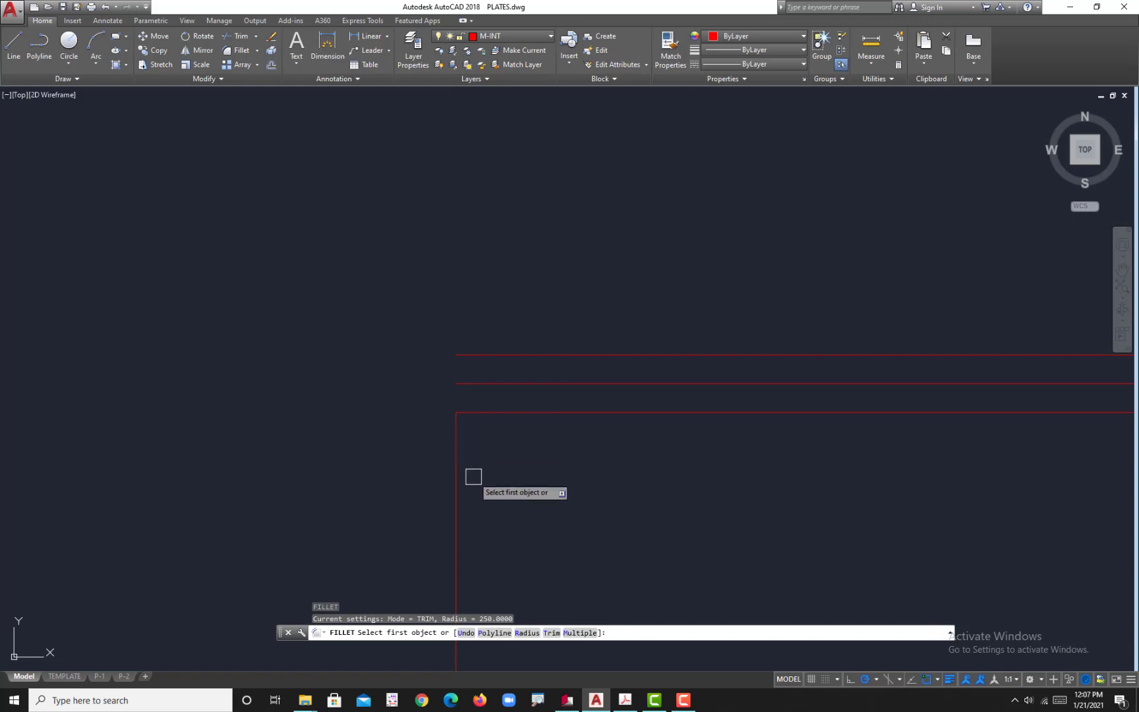
click(528, 632)
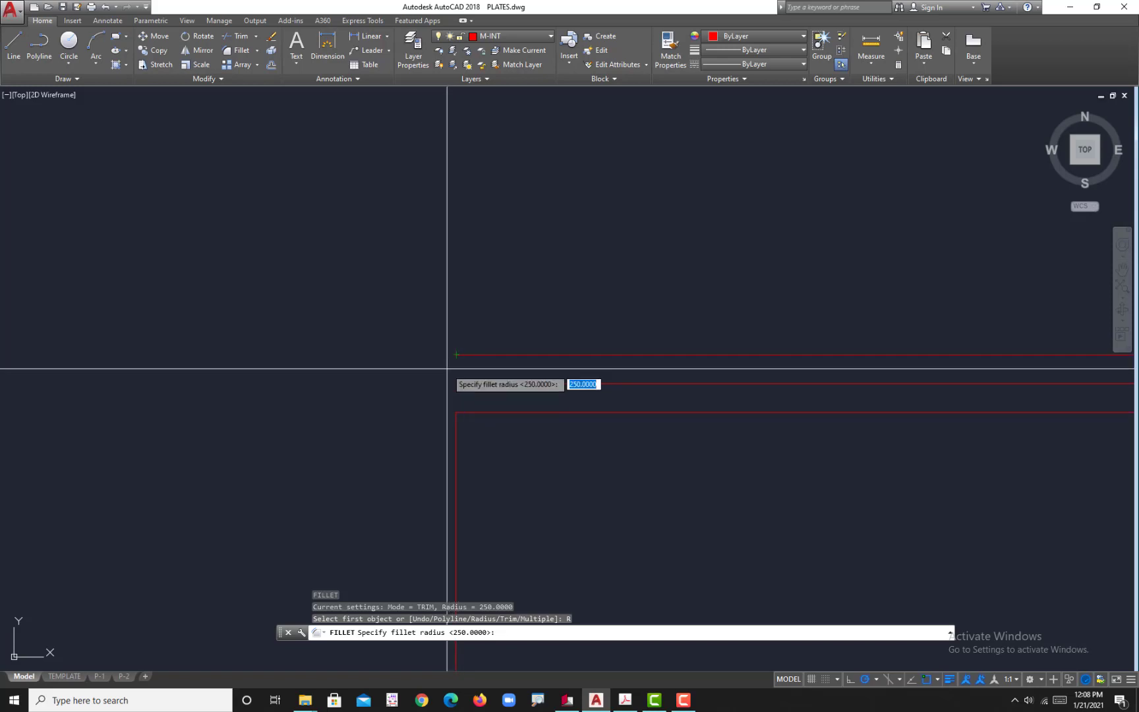
key(Return)
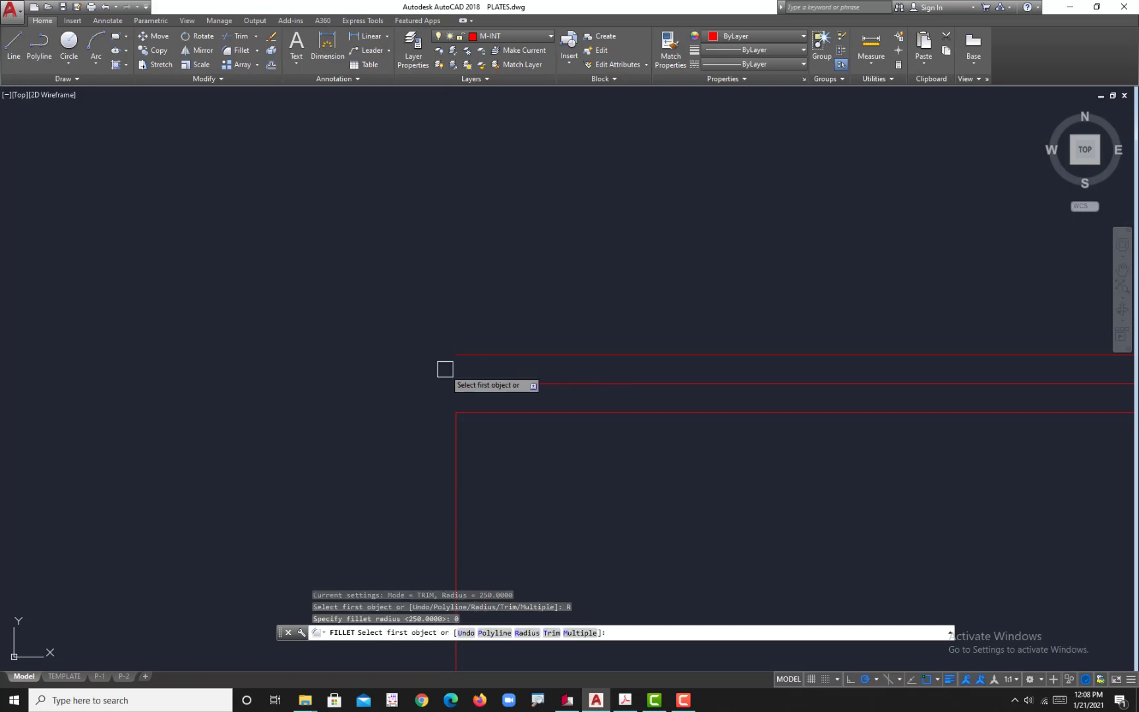
click(466, 357)
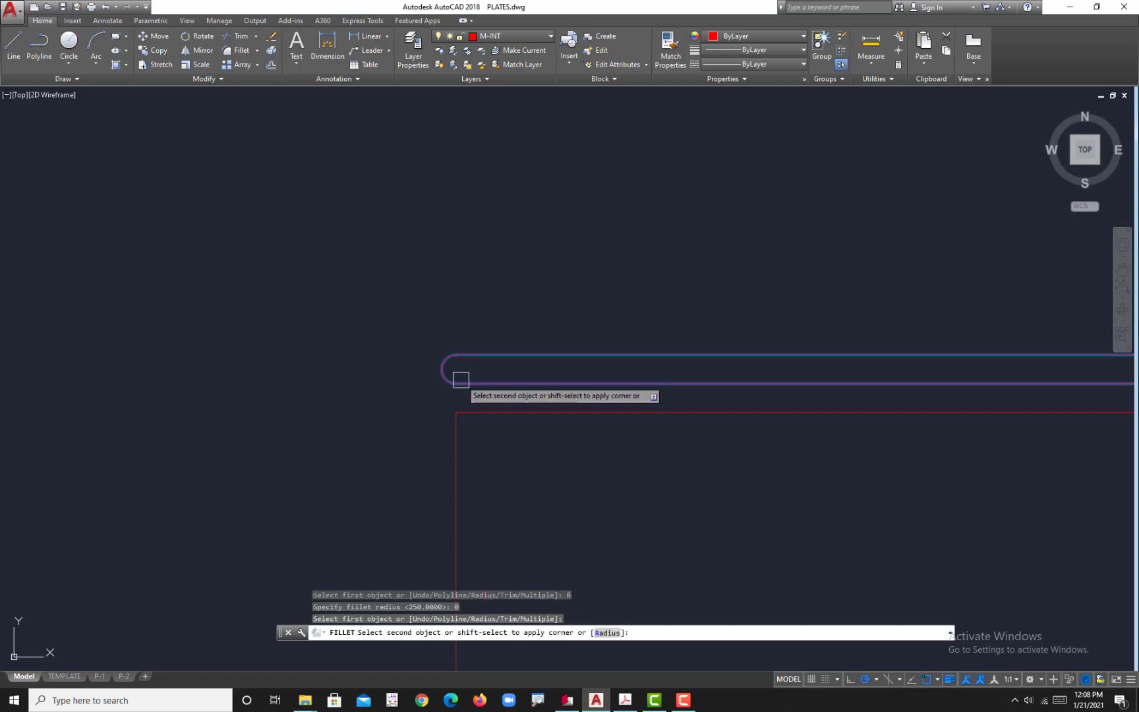
click(460, 380)
scroll(427, 366, up, 4)
scroll(454, 392, down, 2)
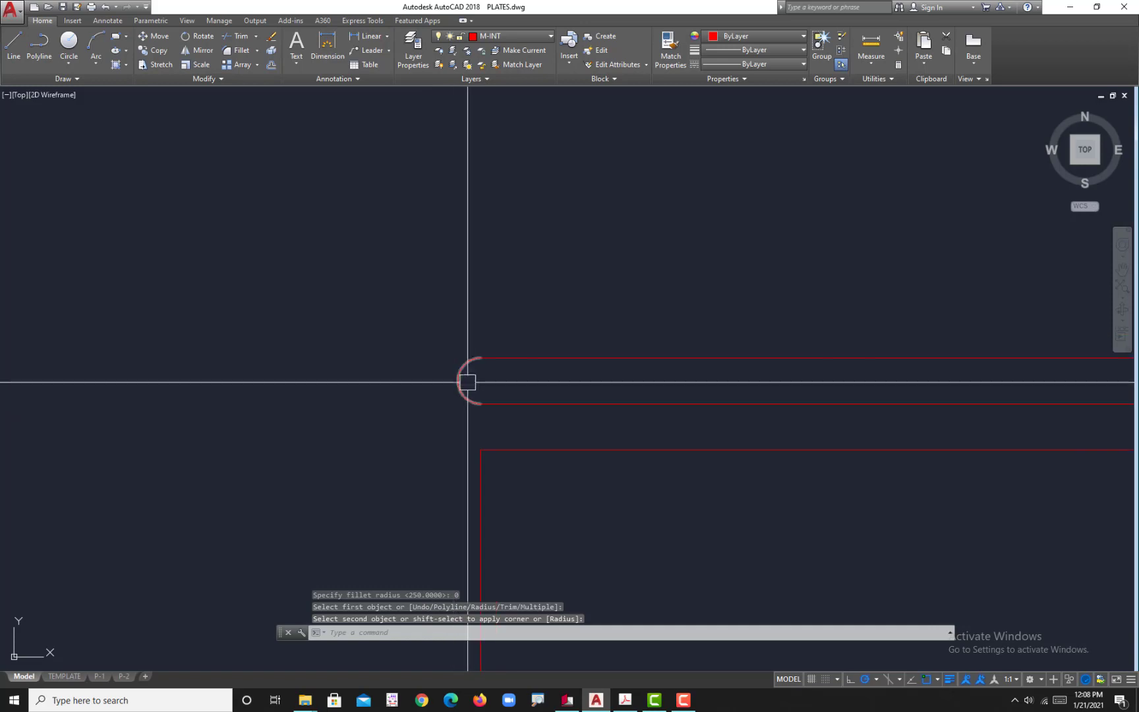
scroll(457, 386, down, 4)
middle_drag(492, 437, 510, 397)
scroll(510, 397, down, 4)
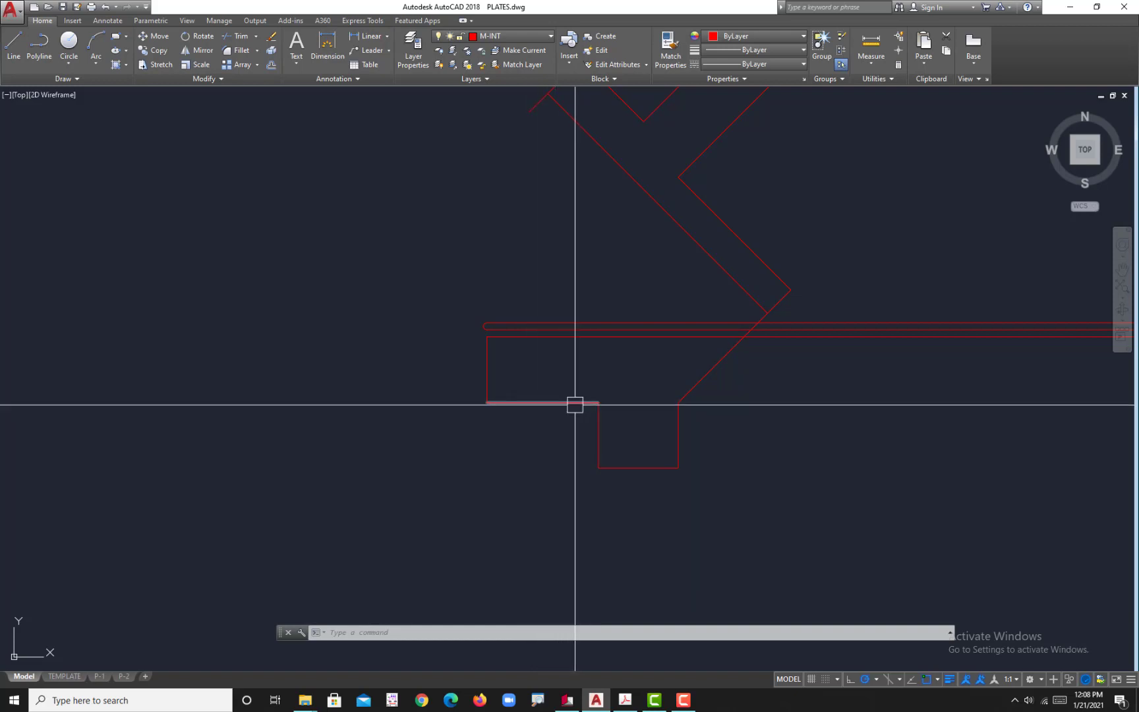
Step: Measure the plate's lower-left horizontal edge with a temporary linear dimension, and erase the dimension
scroll(575, 404, up, 4)
key(Escape)
text(dli)
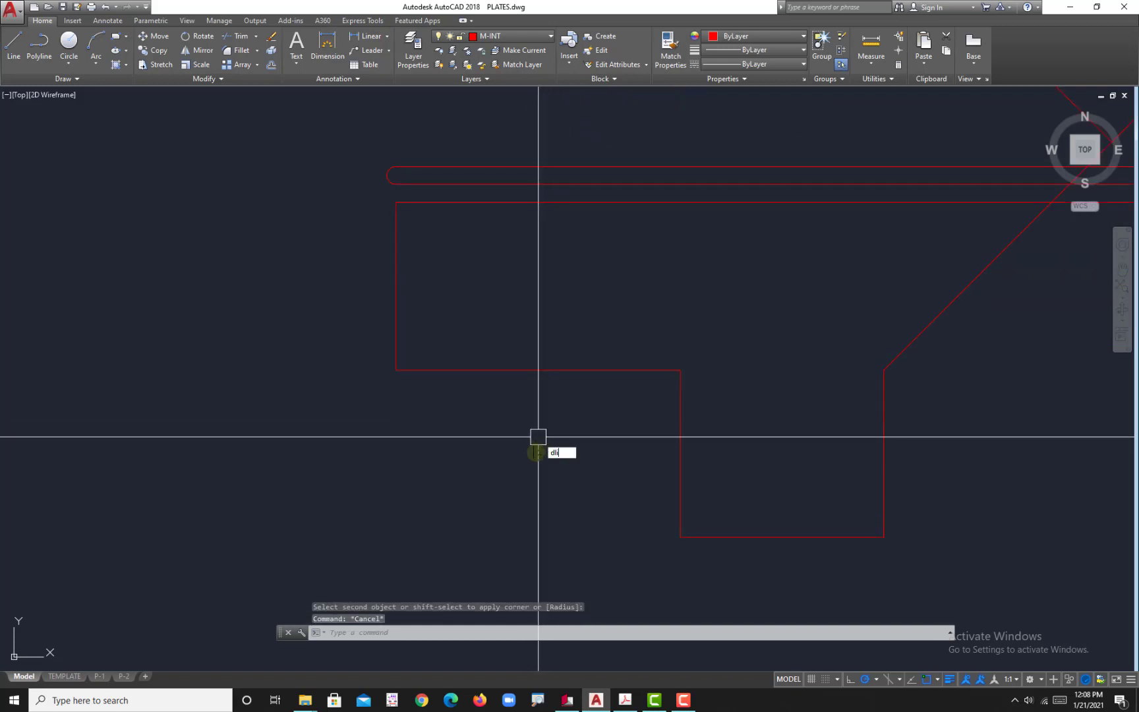
key(Return)
click(563, 374)
click(556, 389)
scroll(534, 397, up, 5)
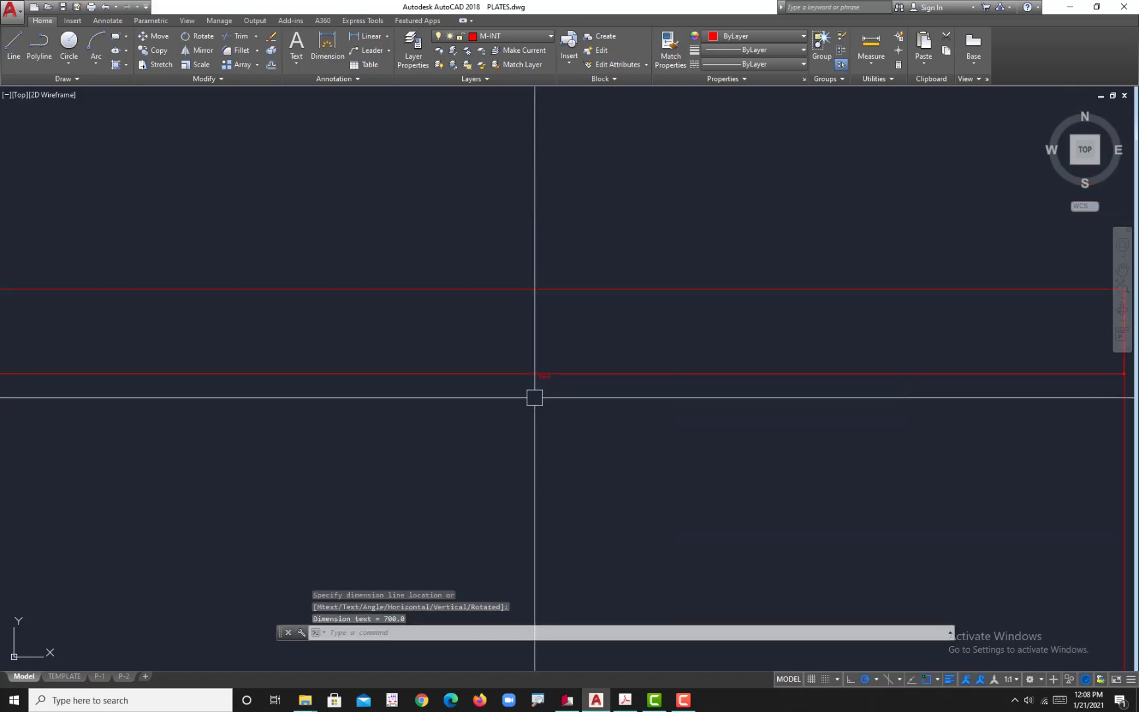
scroll(542, 383, down, 5)
click(542, 422)
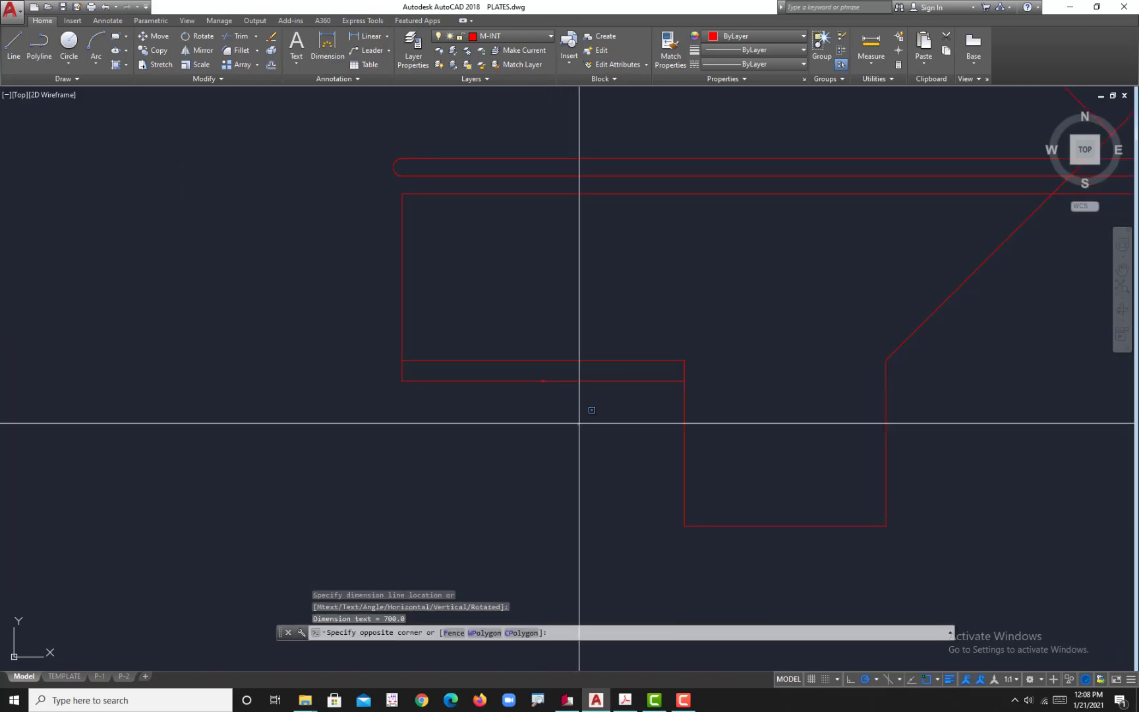
click(542, 382)
mouse_move(543, 381)
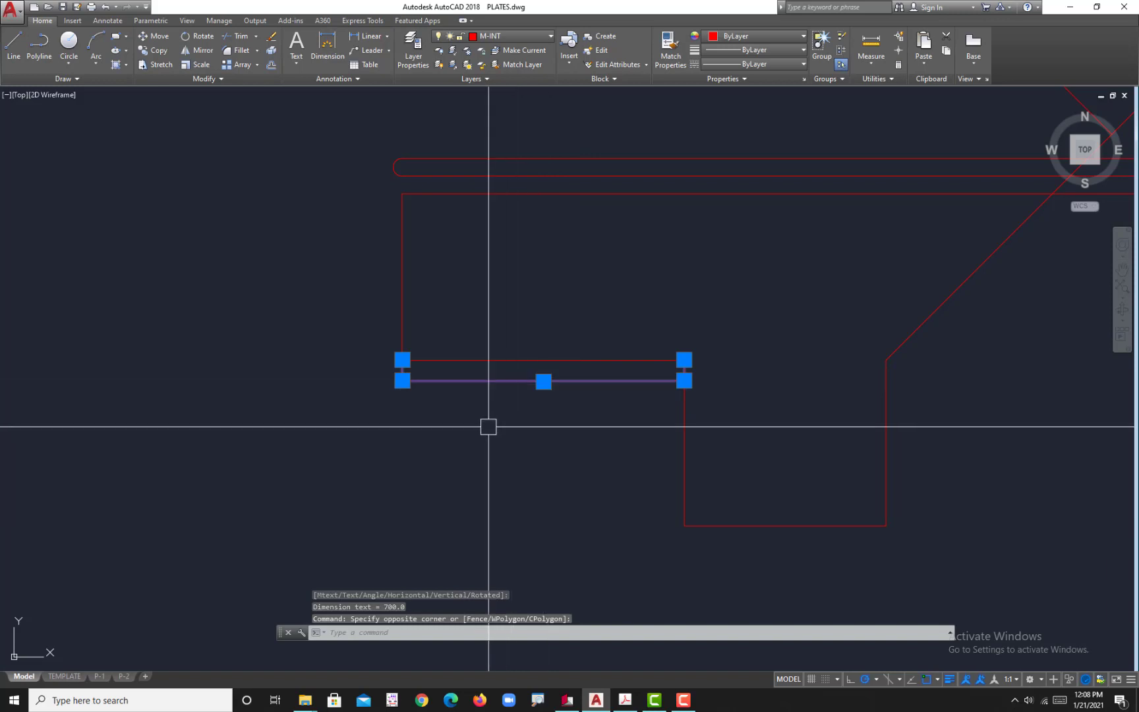
key(Delete)
Step: Place a linear dimension on the plate's left vertical edge to check its length
middle_drag(483, 419, 506, 458)
text(dli)
key(Return)
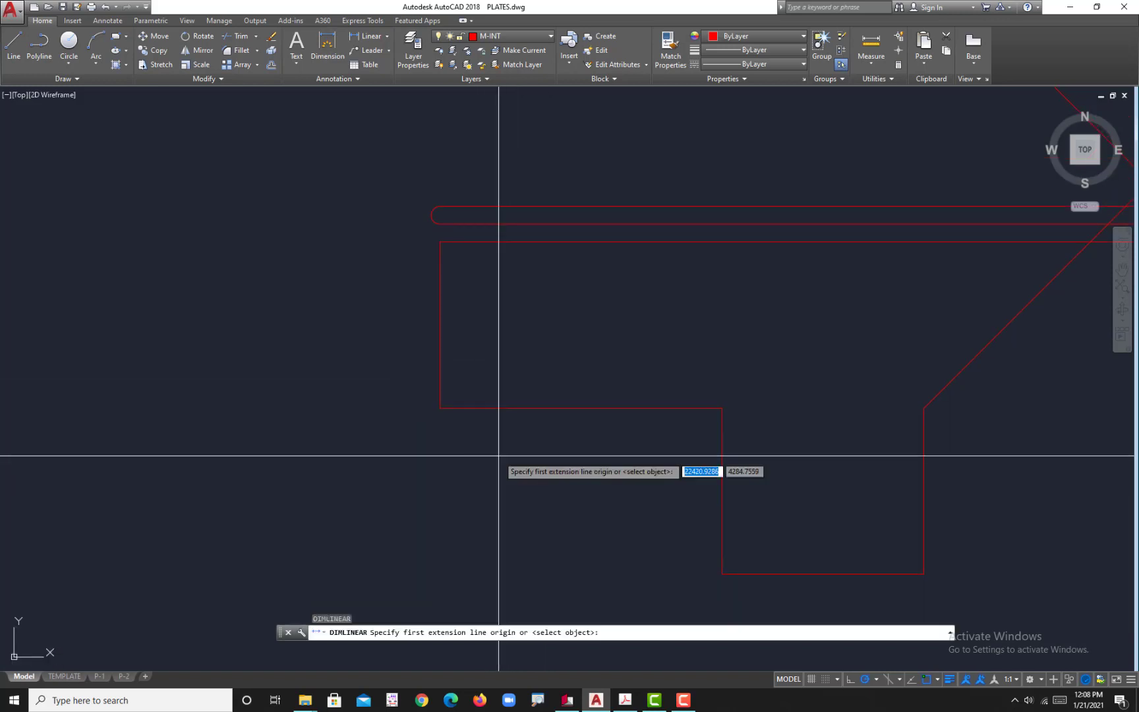
key(Return)
click(441, 350)
click(380, 326)
scroll(368, 323, up, 5)
scroll(405, 328, up, 2)
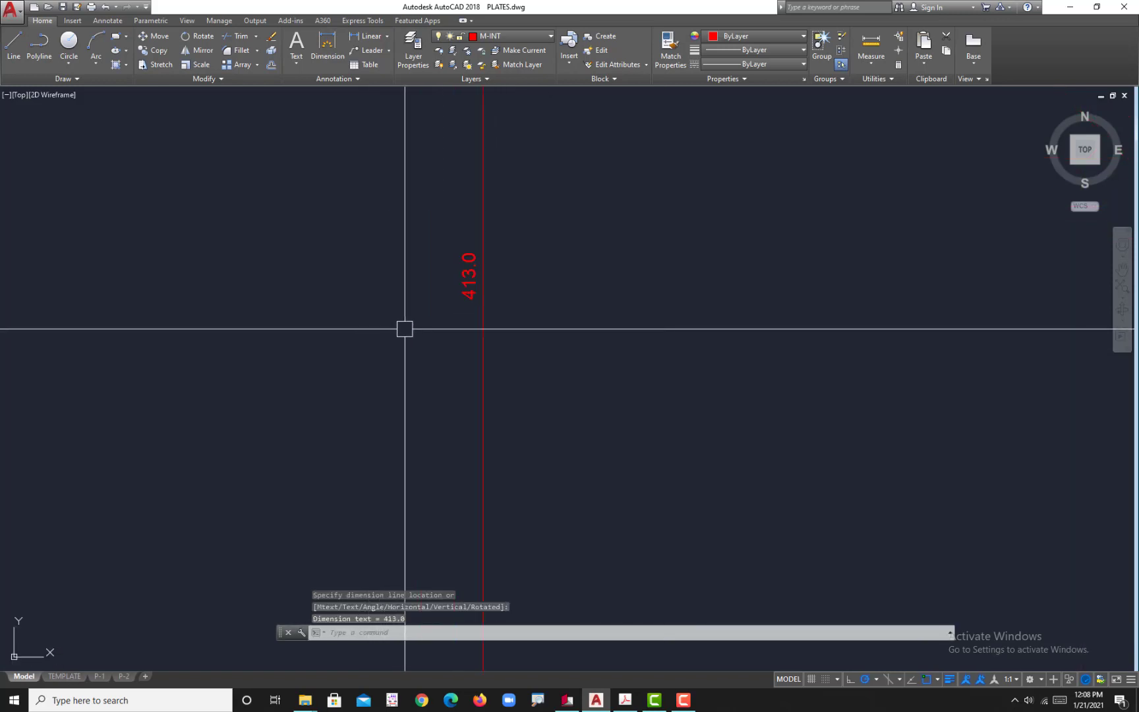
Step: Erase the plate's left vertical edge together with its dimension
scroll(405, 329, down, 14)
middle_drag(538, 412, 569, 433)
click(521, 382)
click(458, 369)
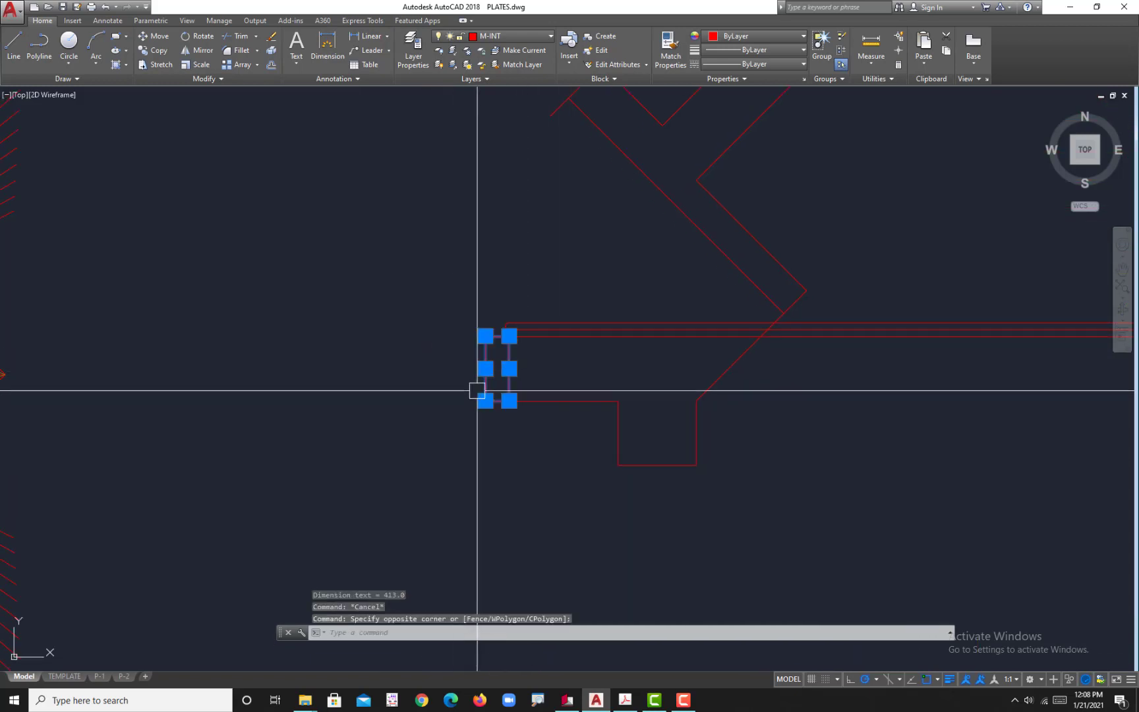
key(Delete)
Step: Offset the lowest of the three long horizontal lines 713 downward
scroll(524, 382, up, 4)
middle_drag(524, 381, 524, 392)
text(o)
key(Return)
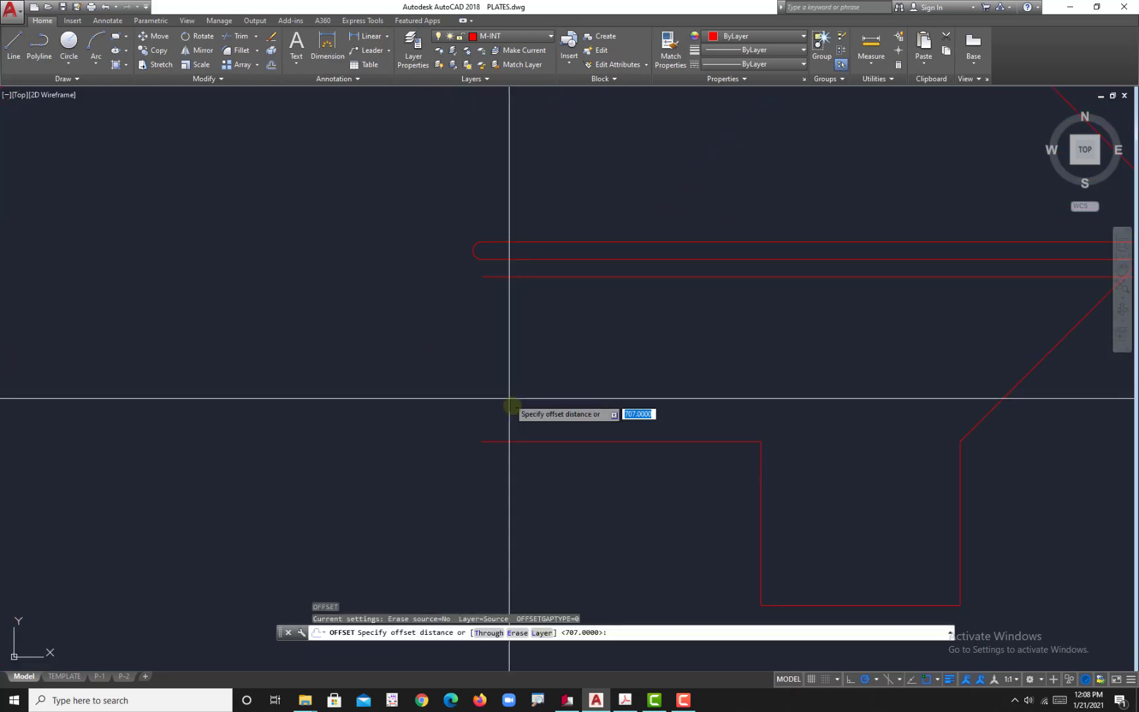
text(713)
key(Return)
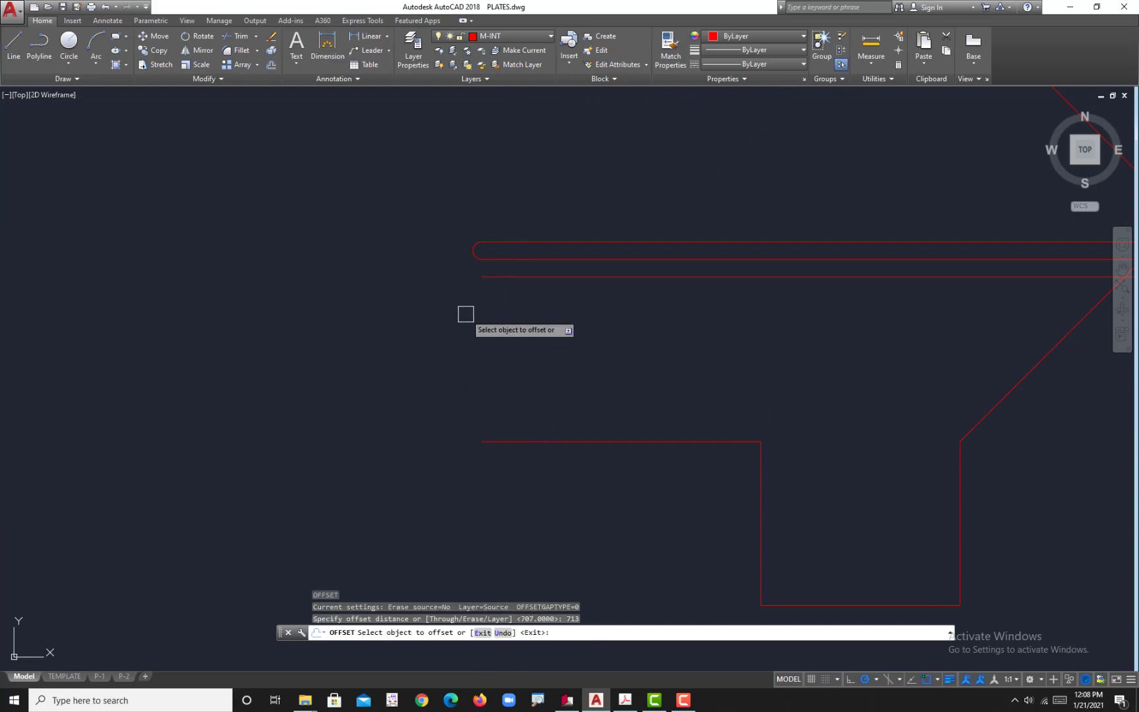
click(544, 282)
click(557, 423)
middle_drag(591, 488, 576, 429)
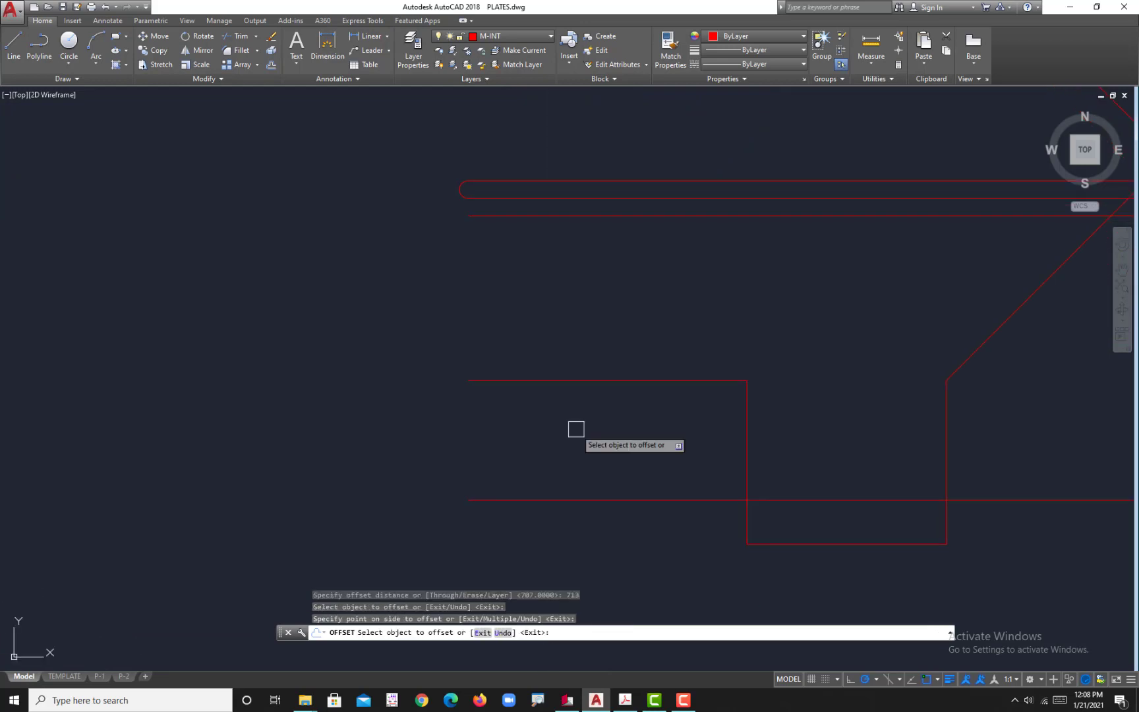
Step: Move the plate's lower profile and angled arm lines down so the lower-left edge's left end meets the newly offset line's left end
scroll(576, 428, down, 4)
key(Escape)
click(768, 428)
click(642, 418)
click(679, 473)
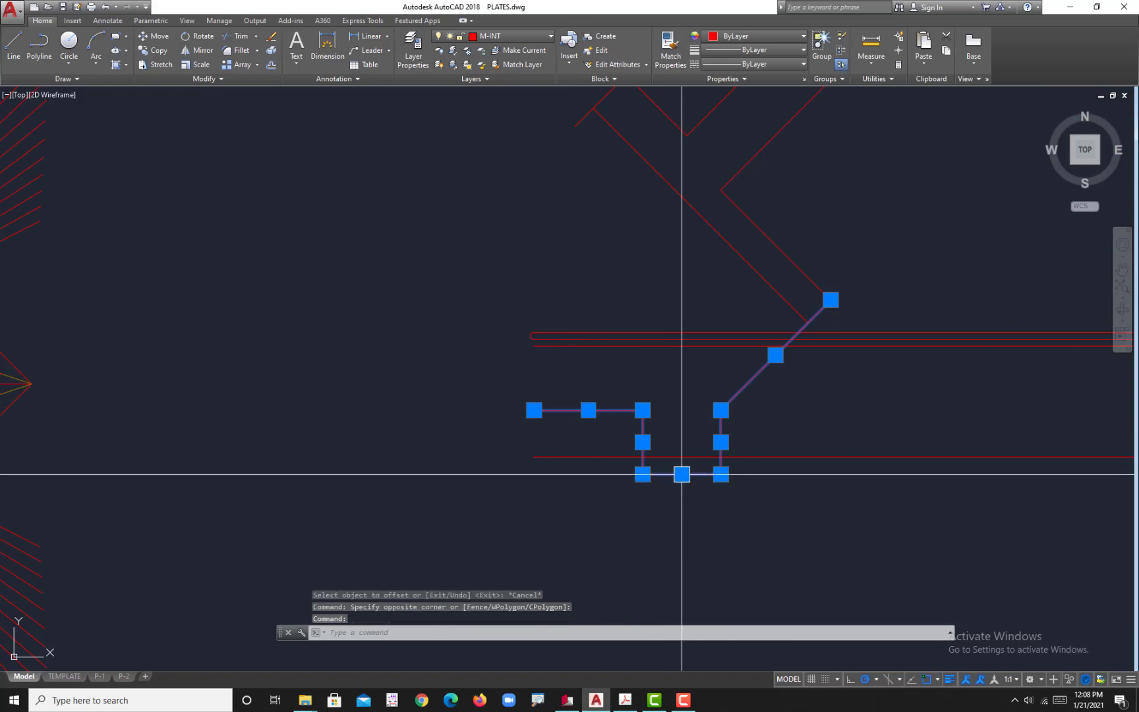
middle_drag(785, 385, 676, 490)
click(764, 409)
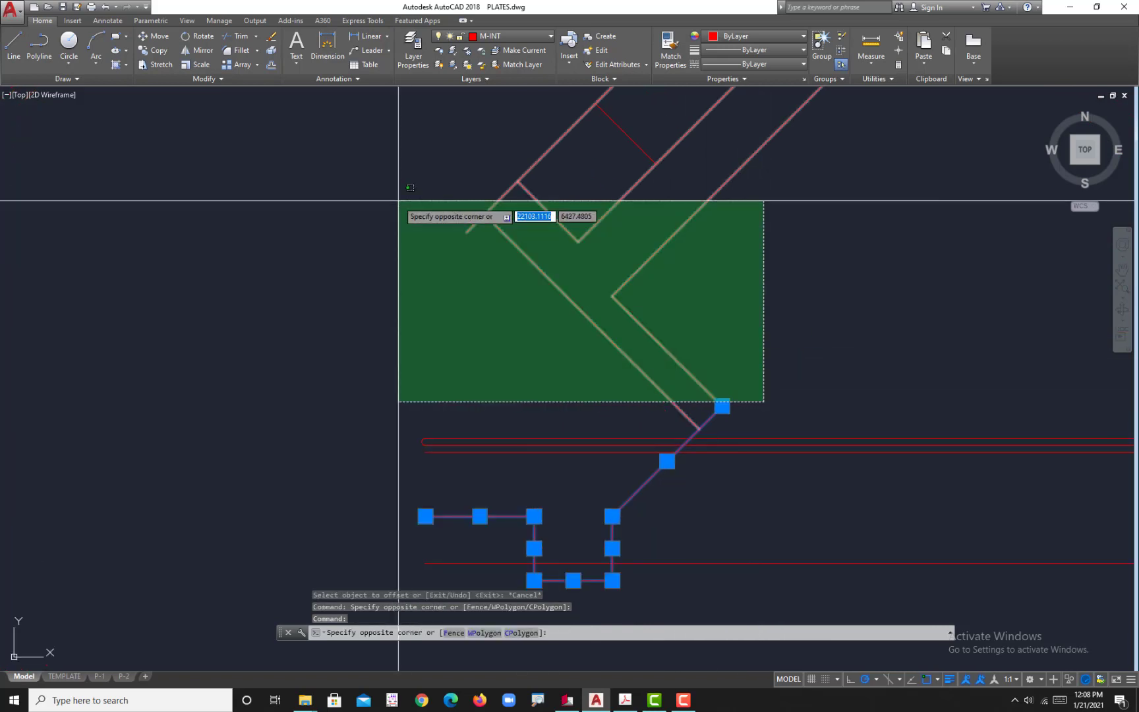
click(414, 132)
scroll(595, 391, down, 2)
scroll(529, 422, up, 5)
text(m)
key(Return)
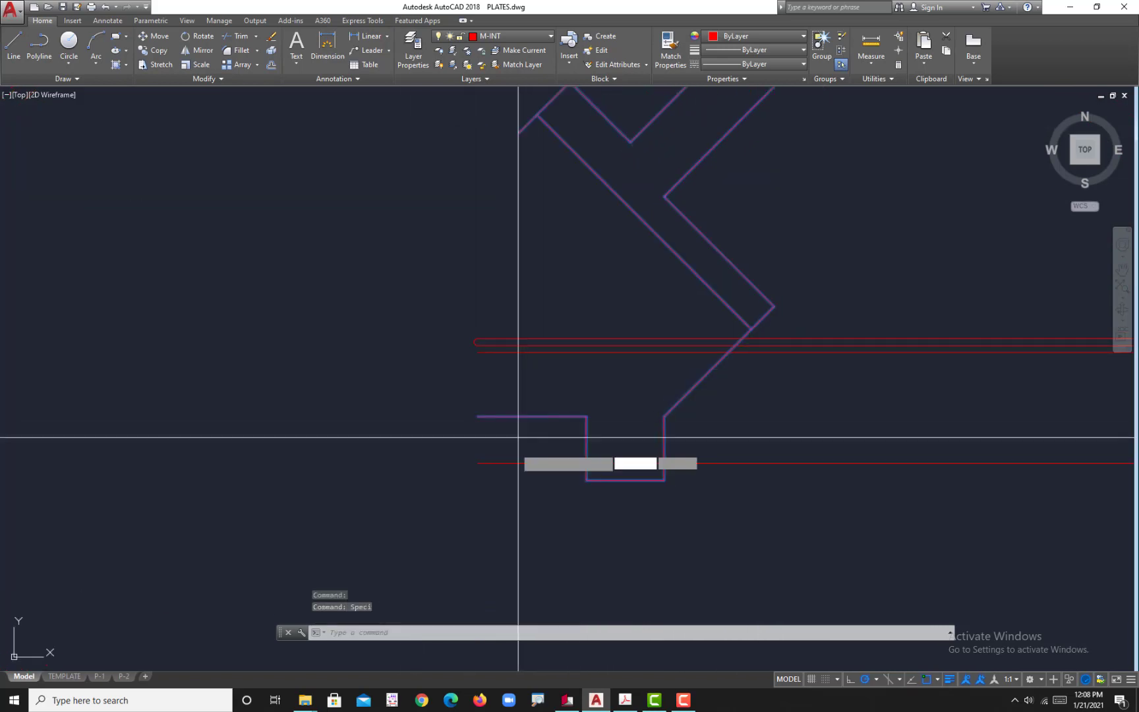
click(472, 420)
click(501, 452)
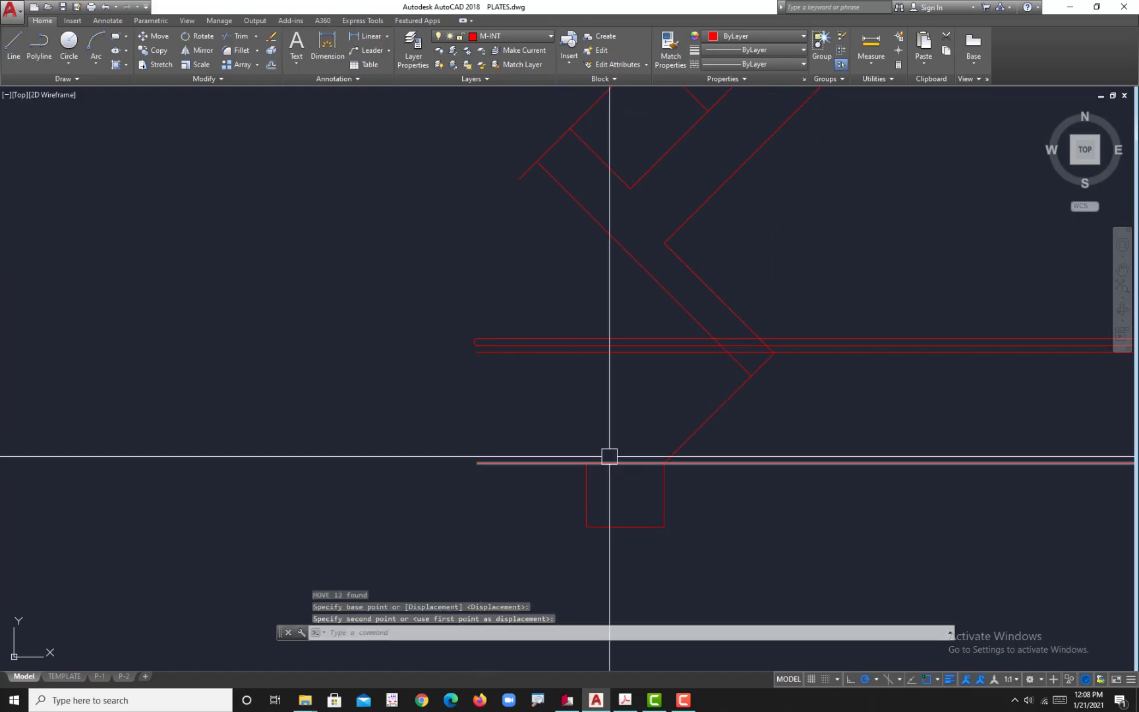
Step: Draw a vertical line joining the left ends of the lowest long horizontal line and the 713 offset line
scroll(572, 447, down, 3)
scroll(572, 447, up, 4)
text(l)
key(Return)
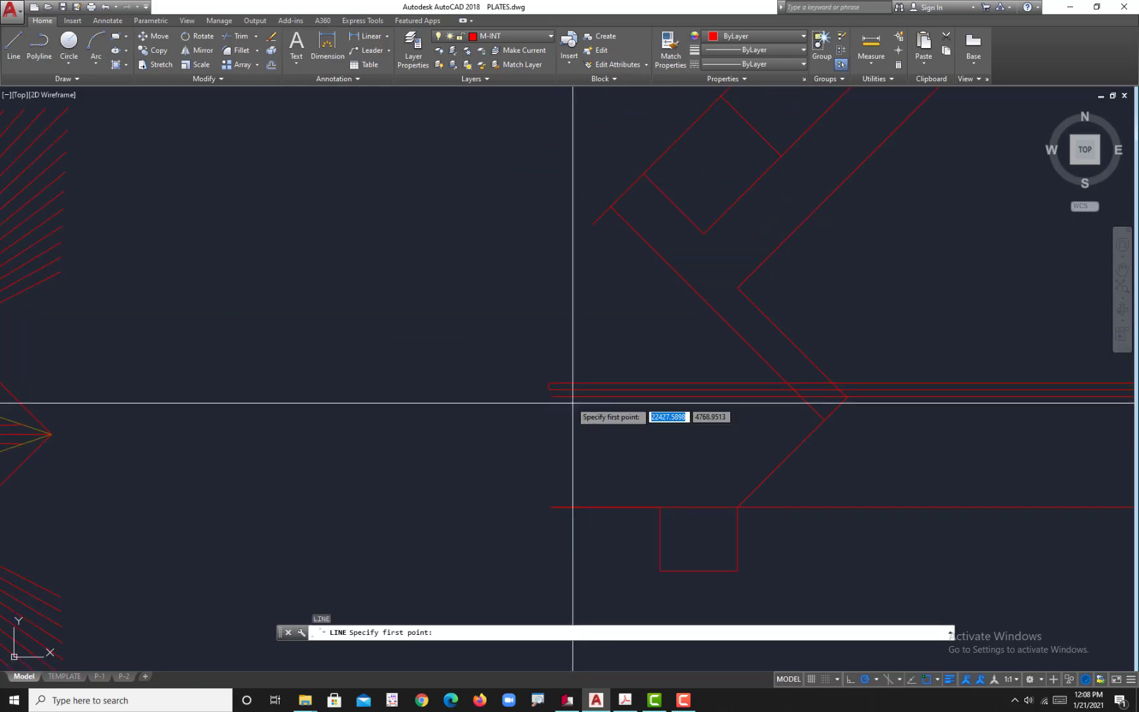
click(551, 396)
click(551, 507)
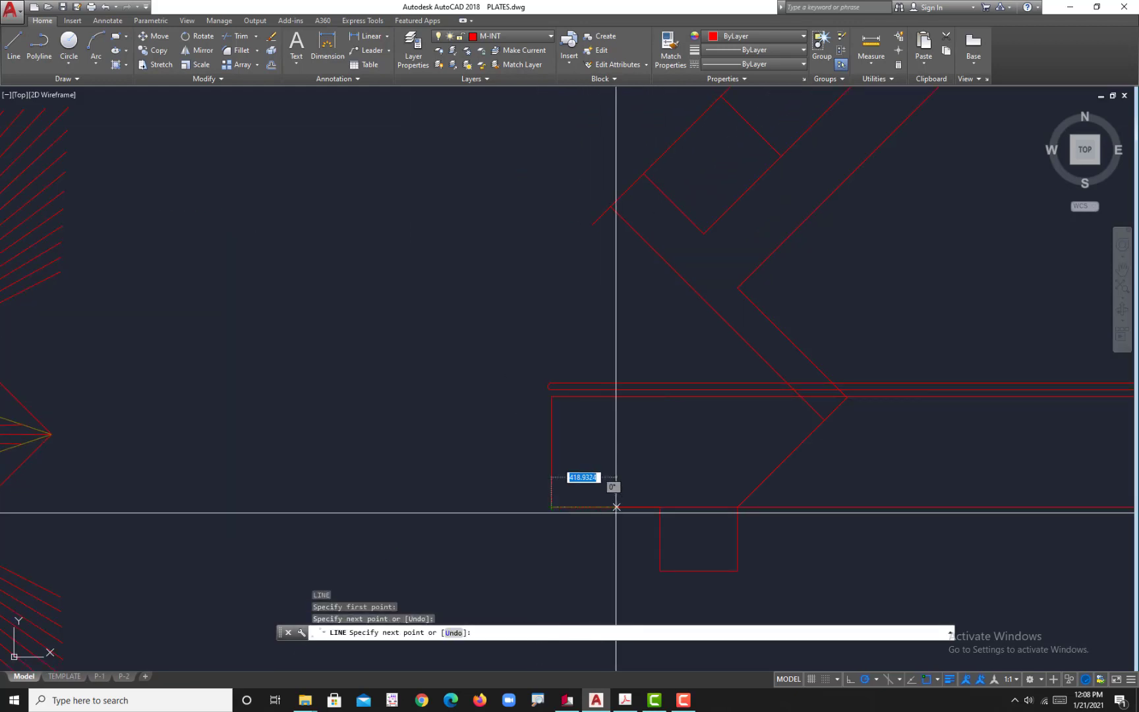
key(Escape)
Step: Switch to the reference PDF to examine the plate's lower-left portion, and return to the AutoCAD drawing
click(625, 700)
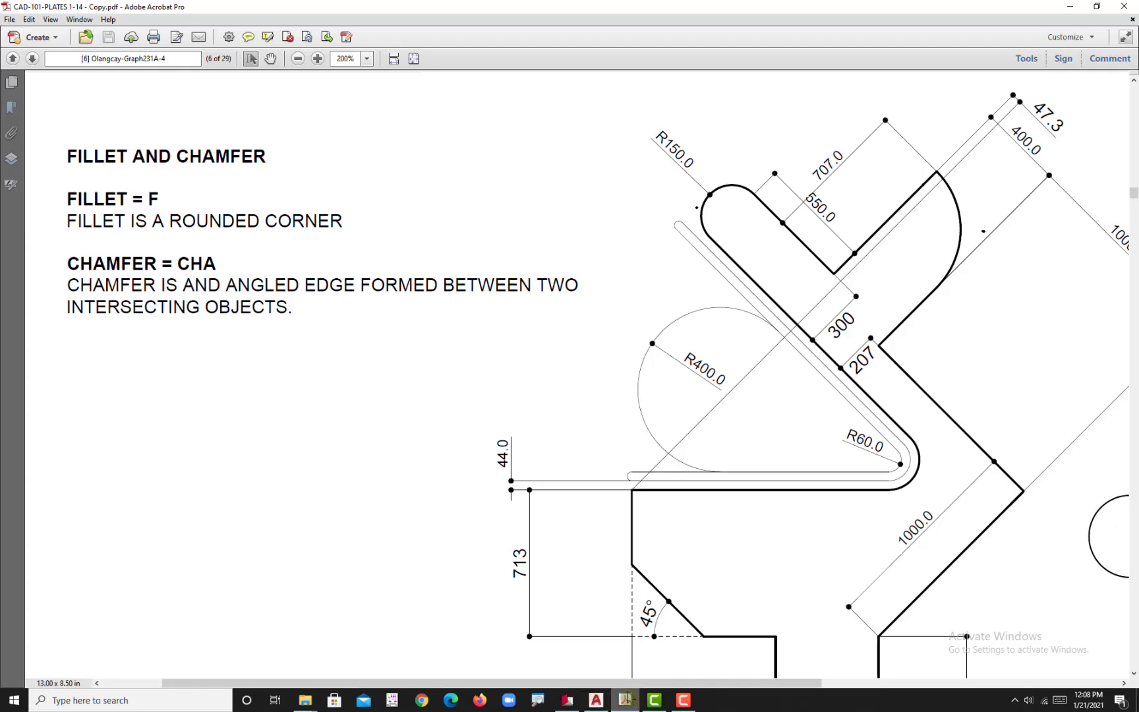
scroll(545, 569, down, 2)
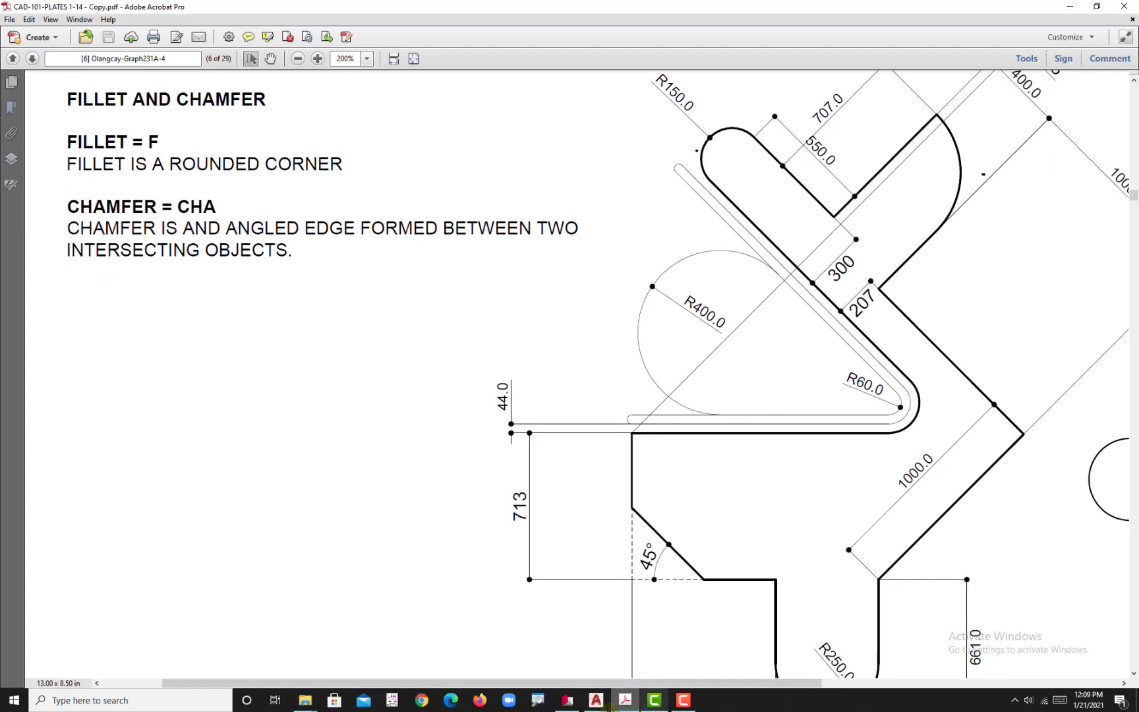
click(596, 700)
scroll(579, 484, down, 3)
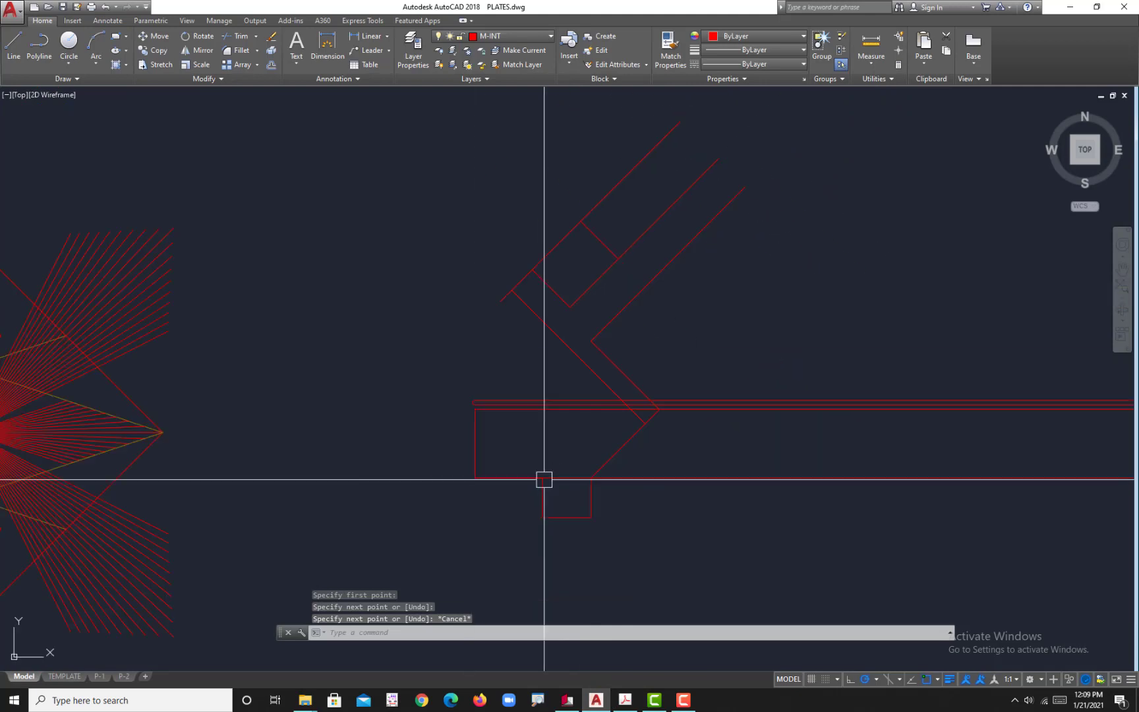
click(544, 478)
key(Escape)
text(tr)
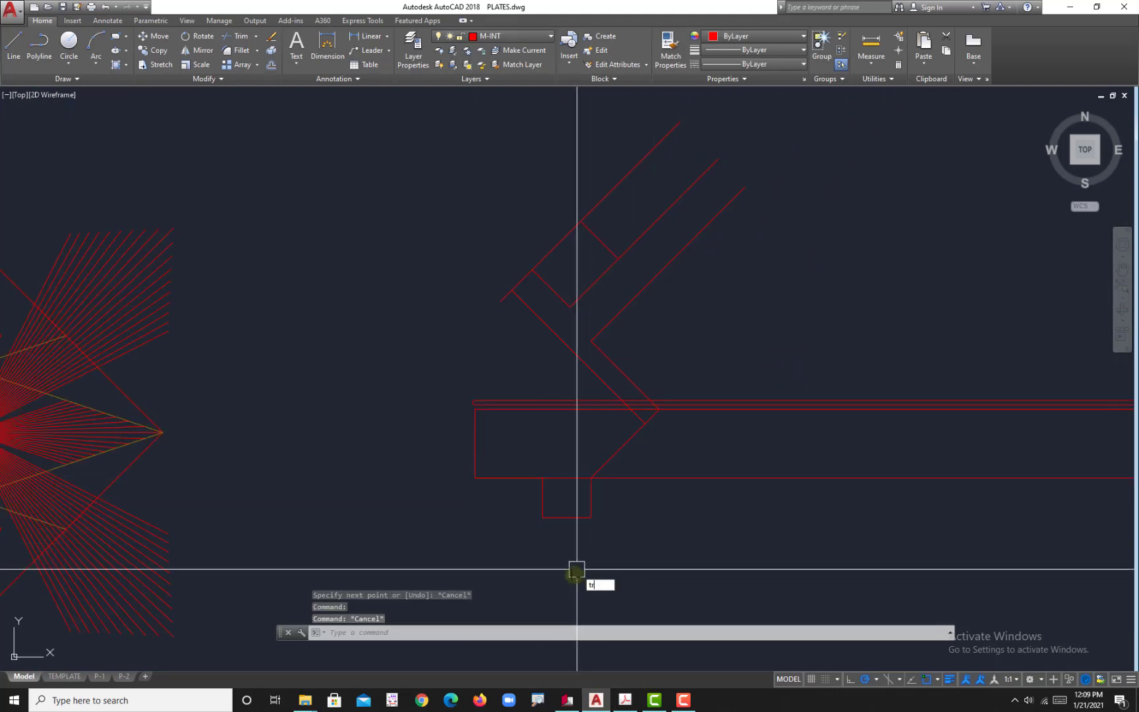
key(Return)
click(568, 477)
key(Escape)
Step: Trim the offset line where it crosses the bottom rectangular leg, and erase its remaining part beyond the leg
text(tr)
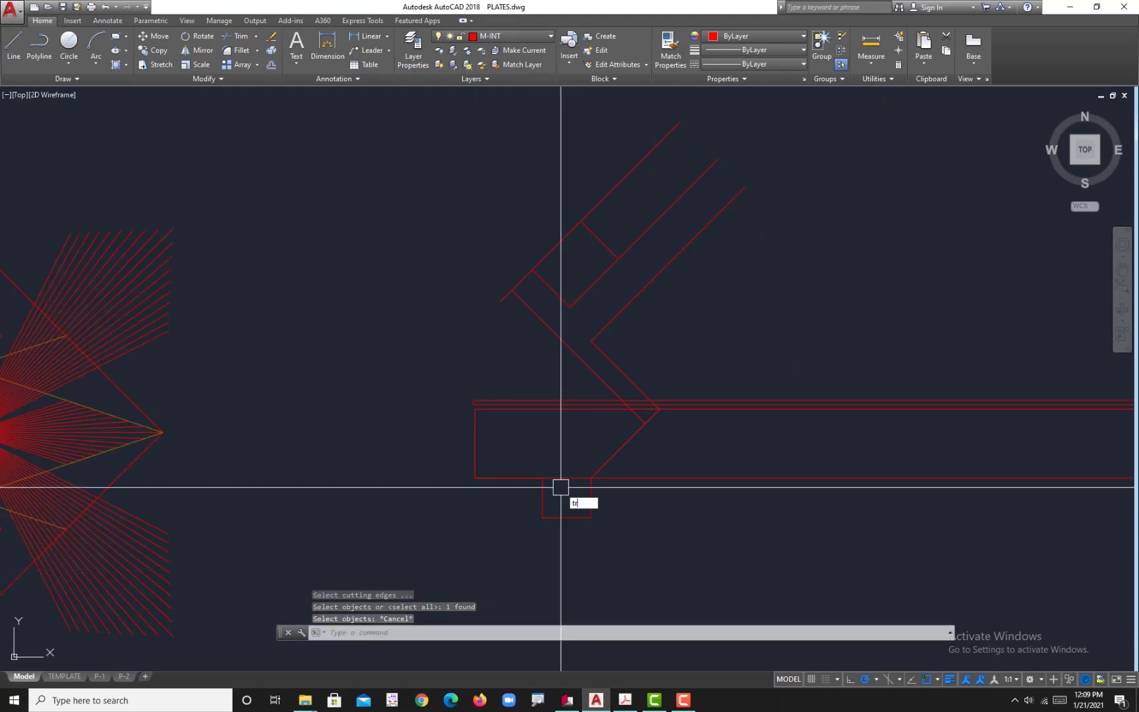
key(Return)
key(Return)
click(564, 479)
key(Escape)
click(648, 482)
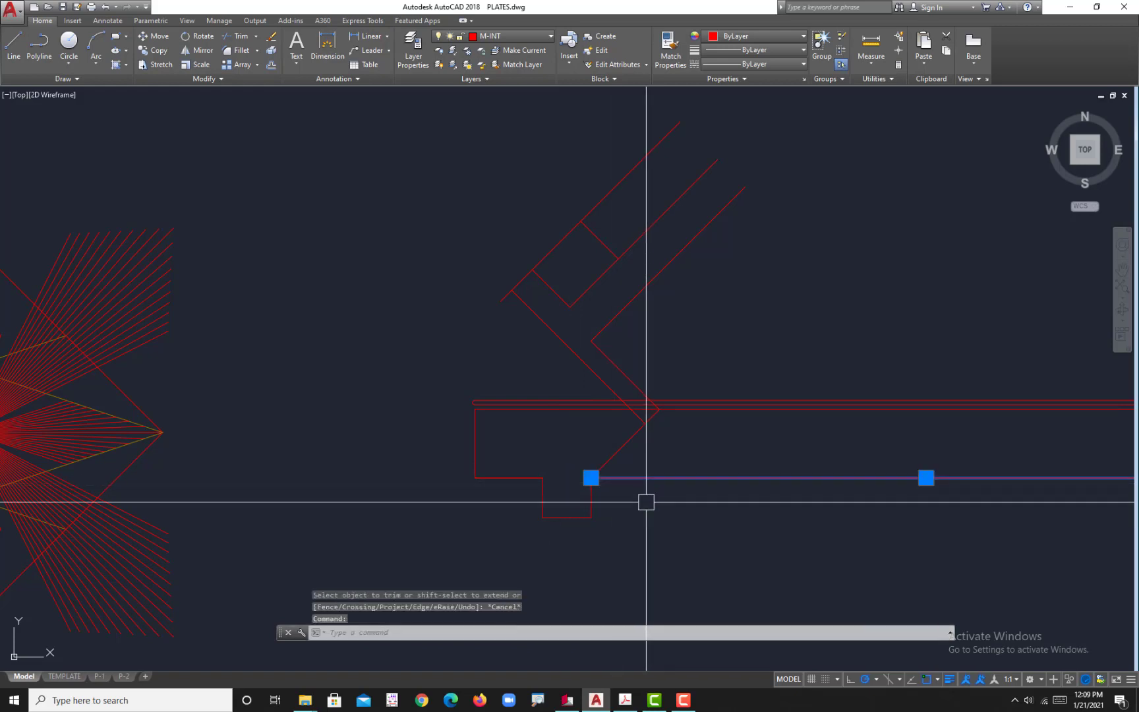
key(Delete)
Step: Switch to the reference PDF to examine the lower-left chamfer's angle and edge dimensions, and return to the AutoCAD drawing
middle_drag(614, 492, 613, 473)
scroll(585, 386, up, 4)
scroll(585, 386, down, 4)
middle_drag(577, 347, 560, 320)
scroll(448, 348, up, 4)
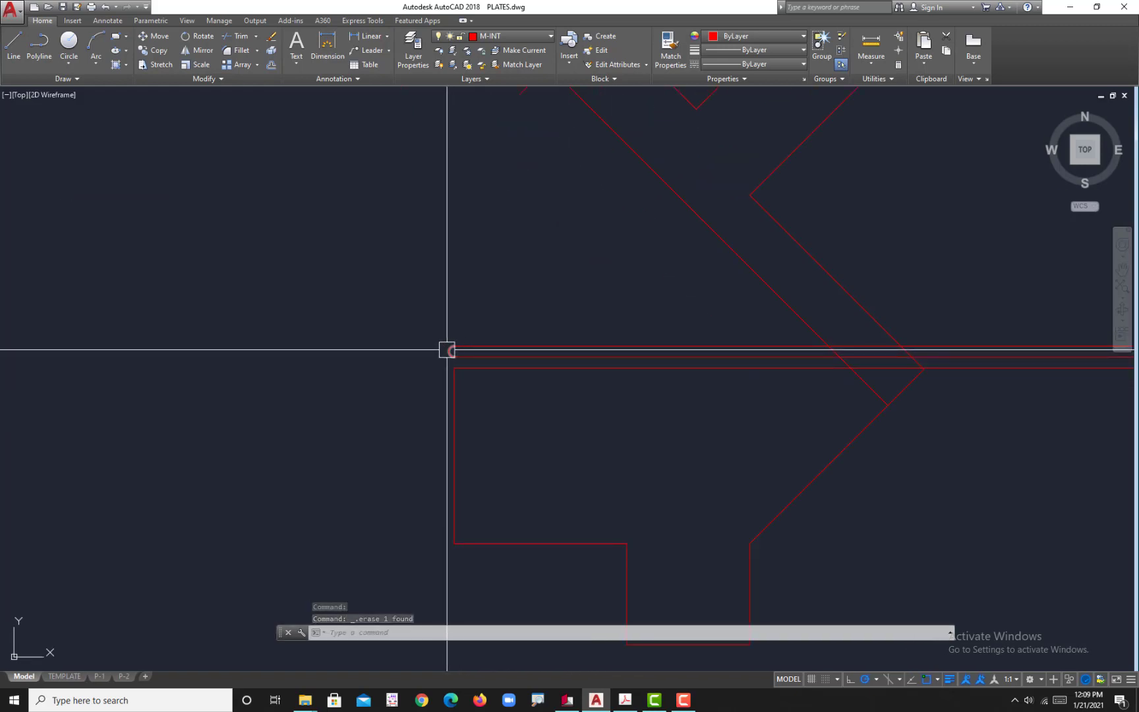
middle_drag(520, 485, 513, 435)
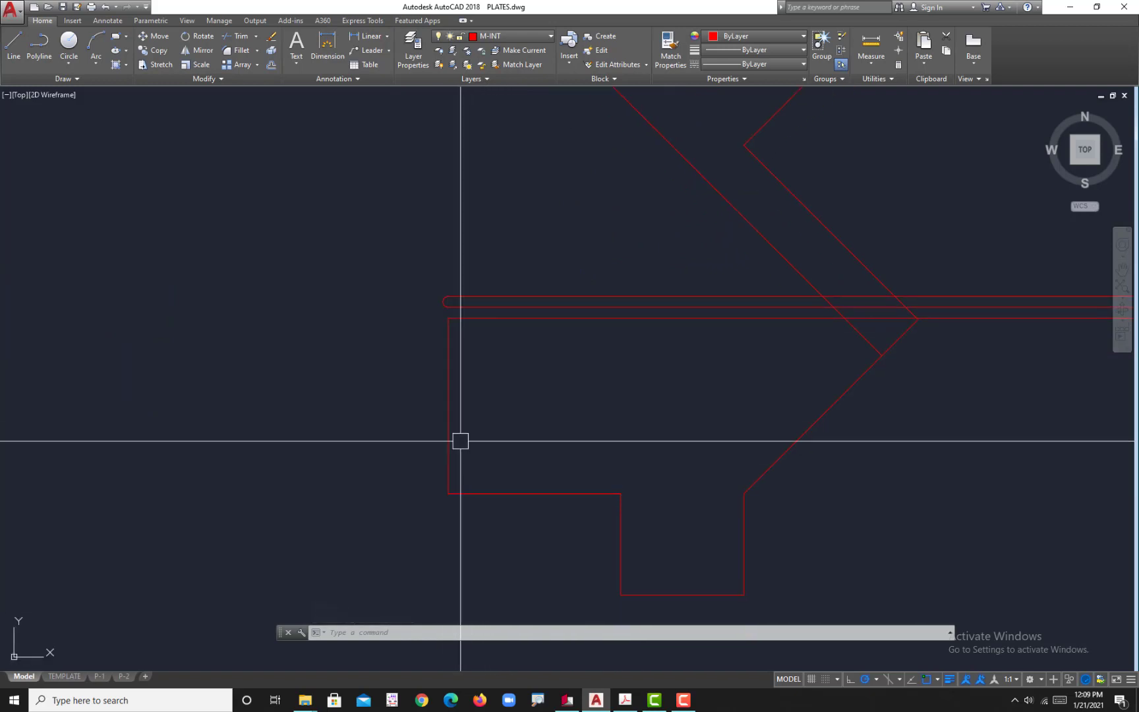
click(625, 700)
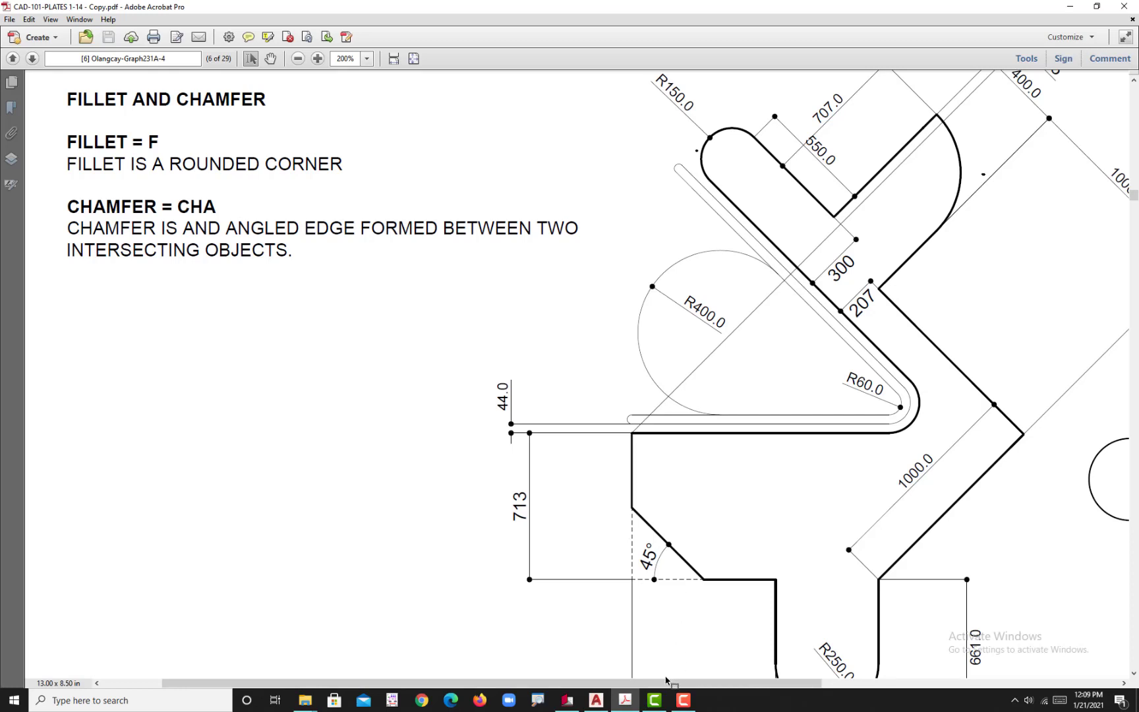
scroll(672, 580, down, 3)
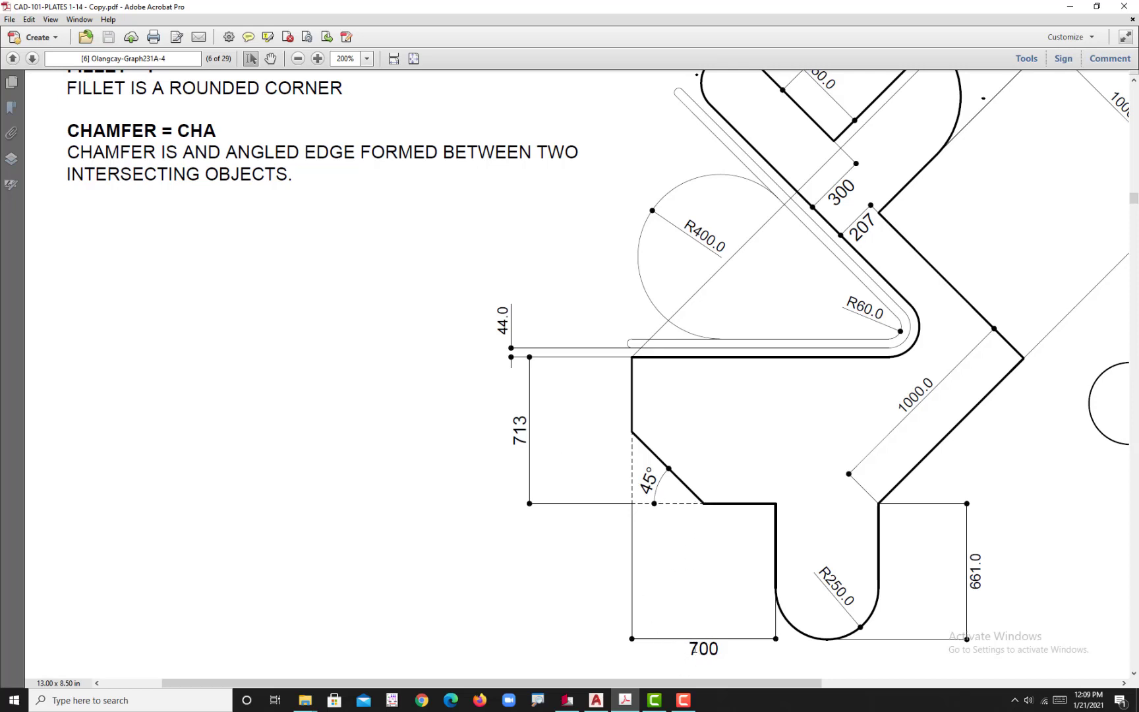
click(596, 700)
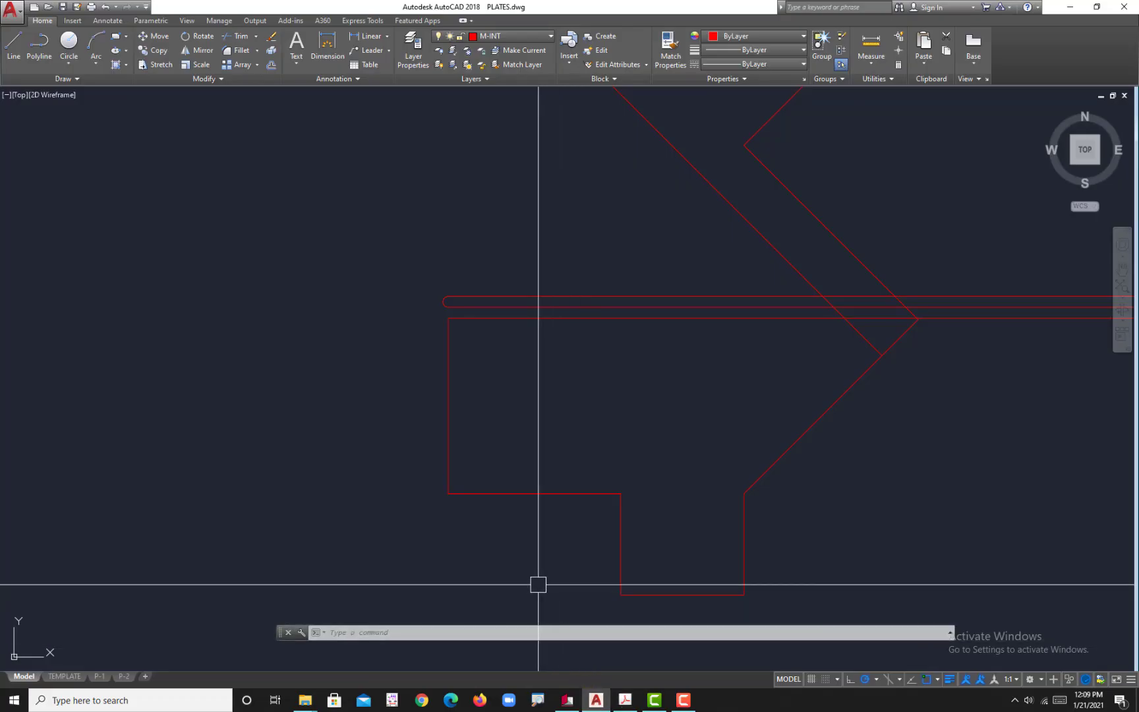
Step: Chamfer the plate's lower-left corner by the angle method, with a length of 350 and an angle of 45
text(cha)
key(Return)
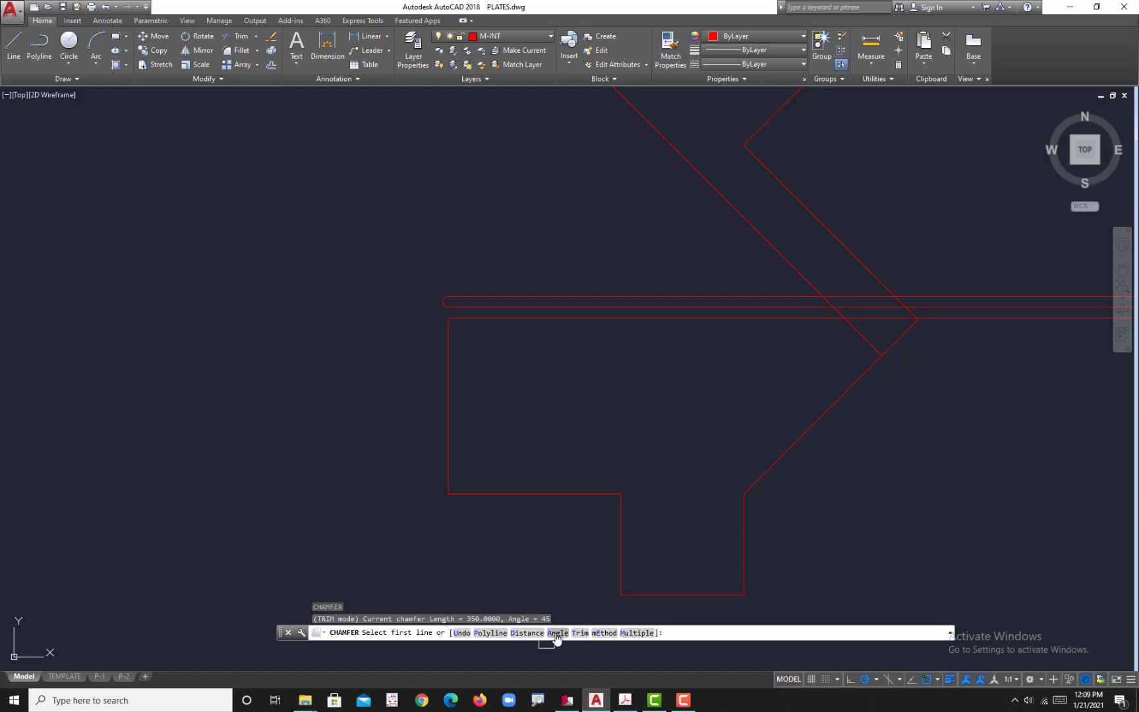
click(555, 634)
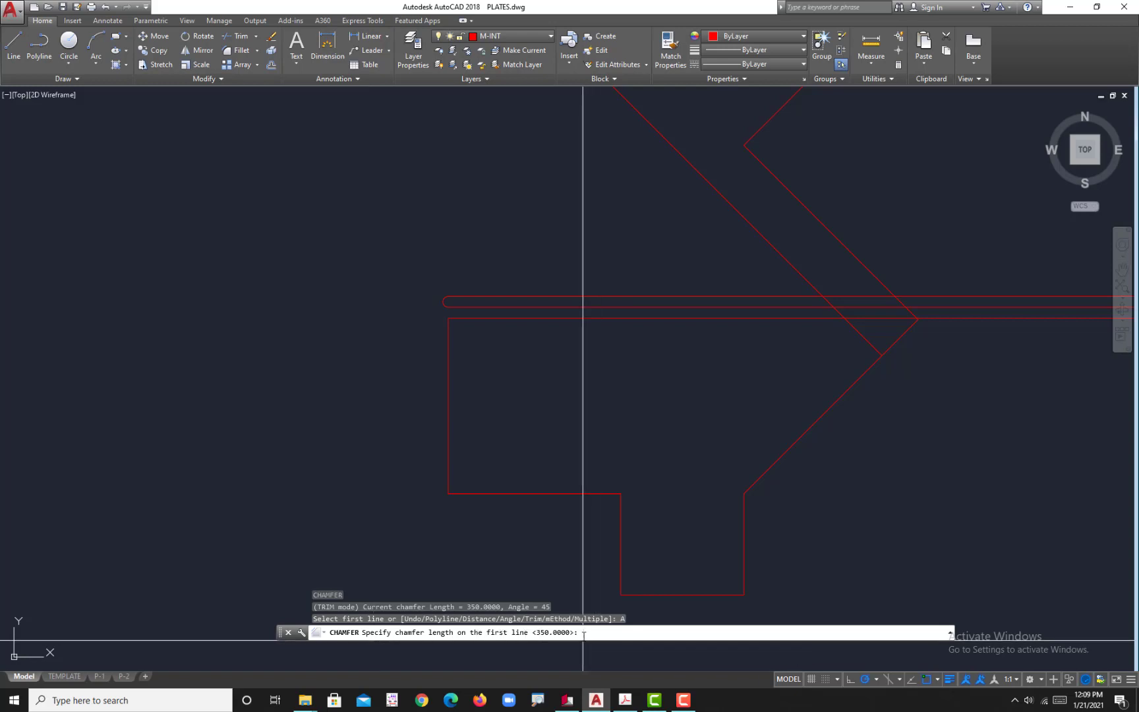
text(350)
key(Return)
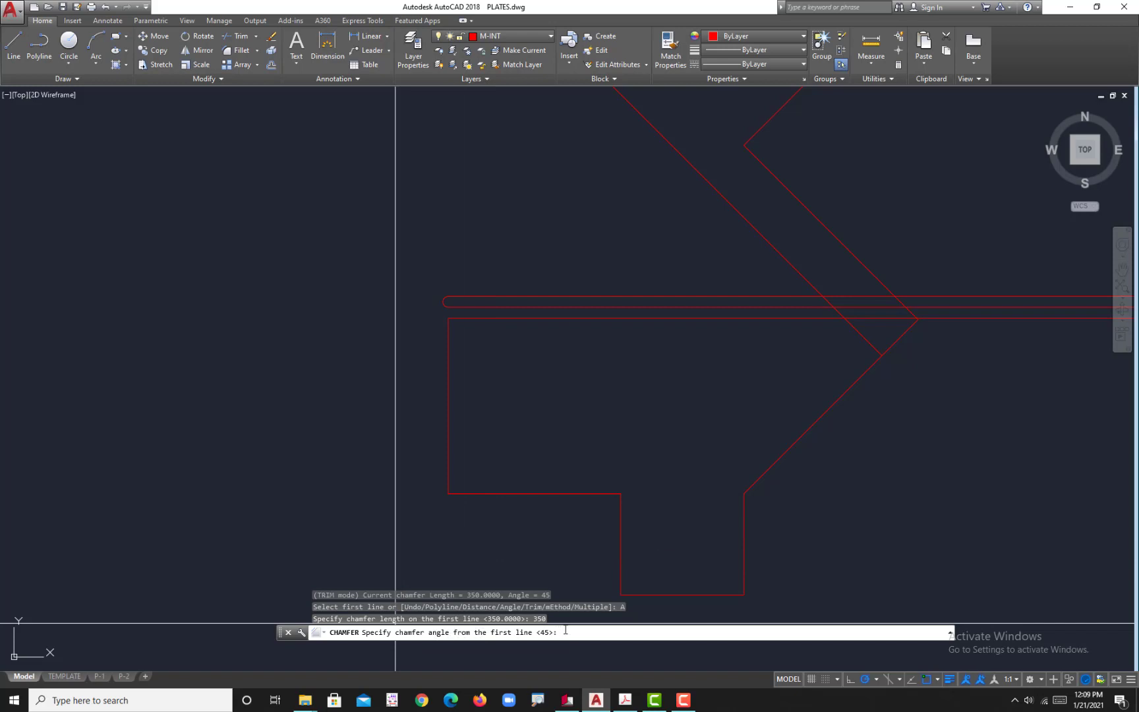
key(Return)
click(517, 491)
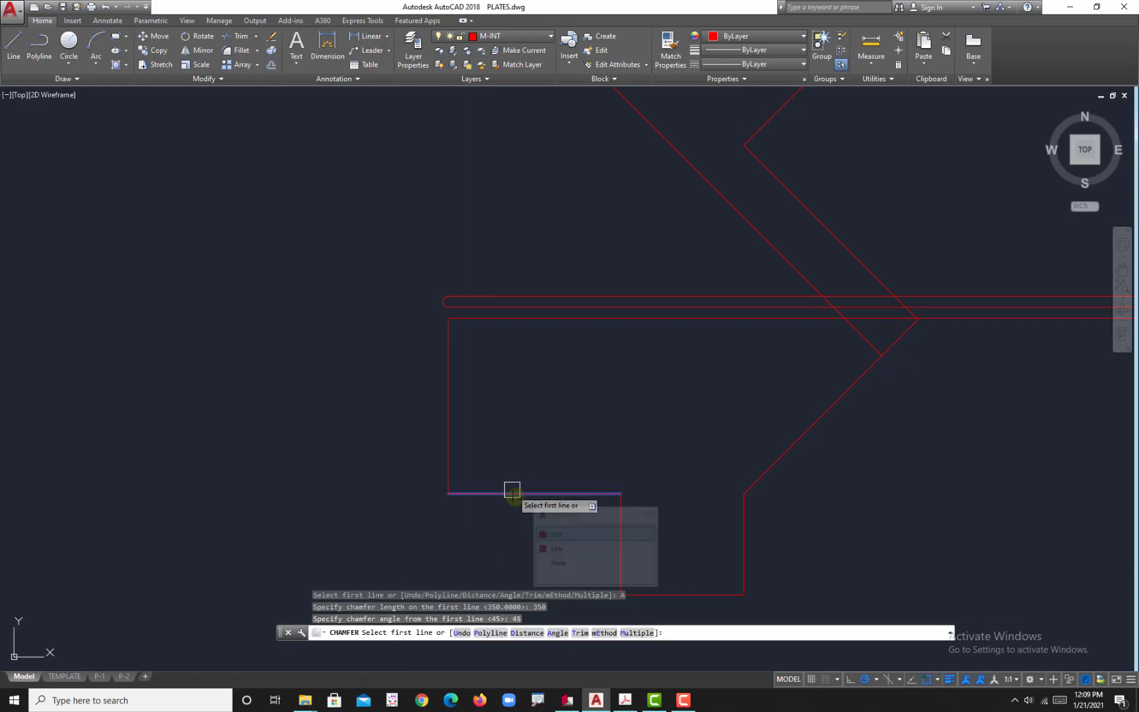
click(558, 535)
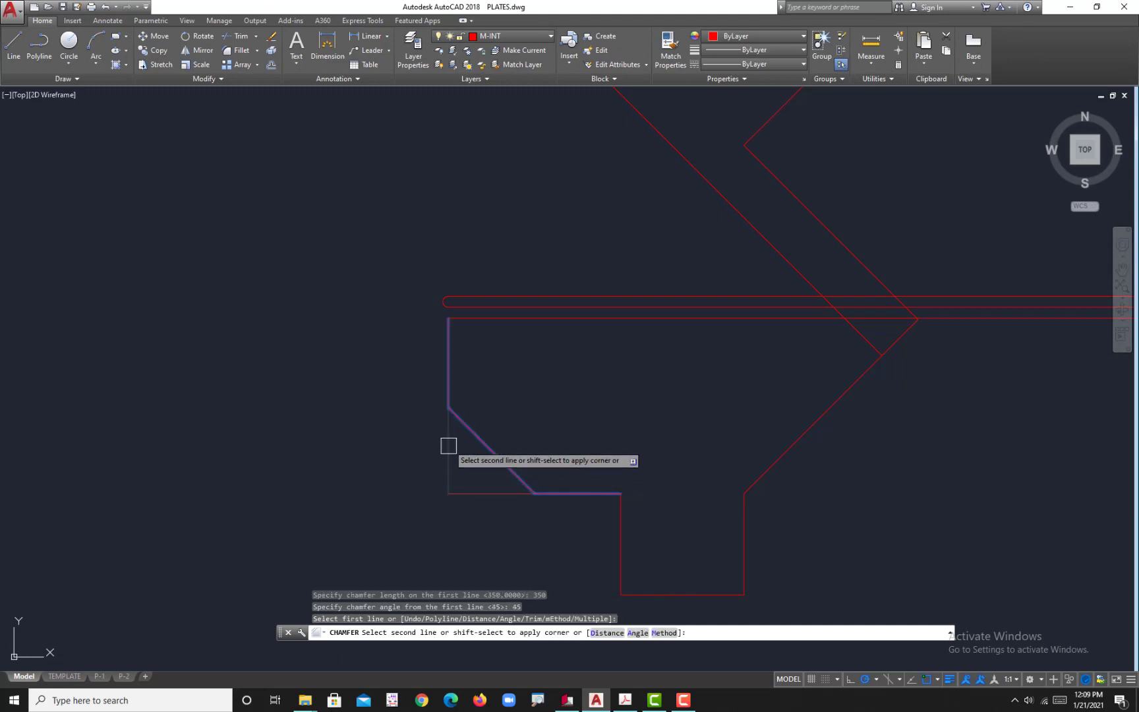
click(452, 453)
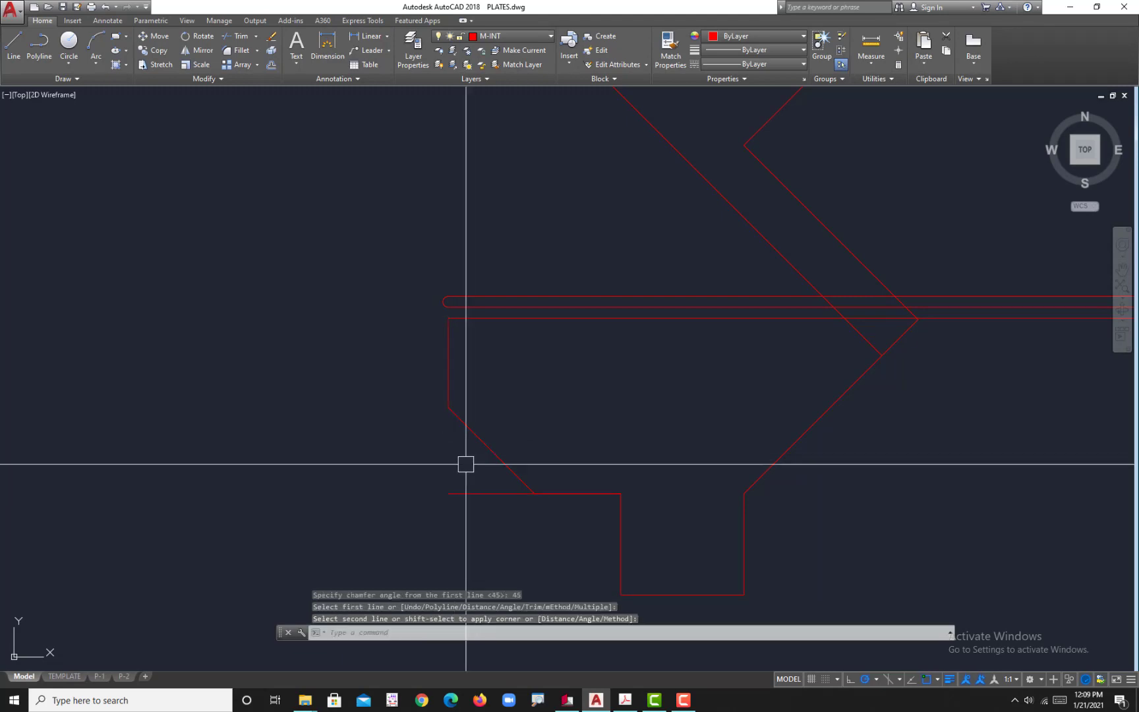
Step: Stretch the left end of the overlapping lower-left horizontal line back within the edge beyond the chamfer
click(481, 493)
click(448, 493)
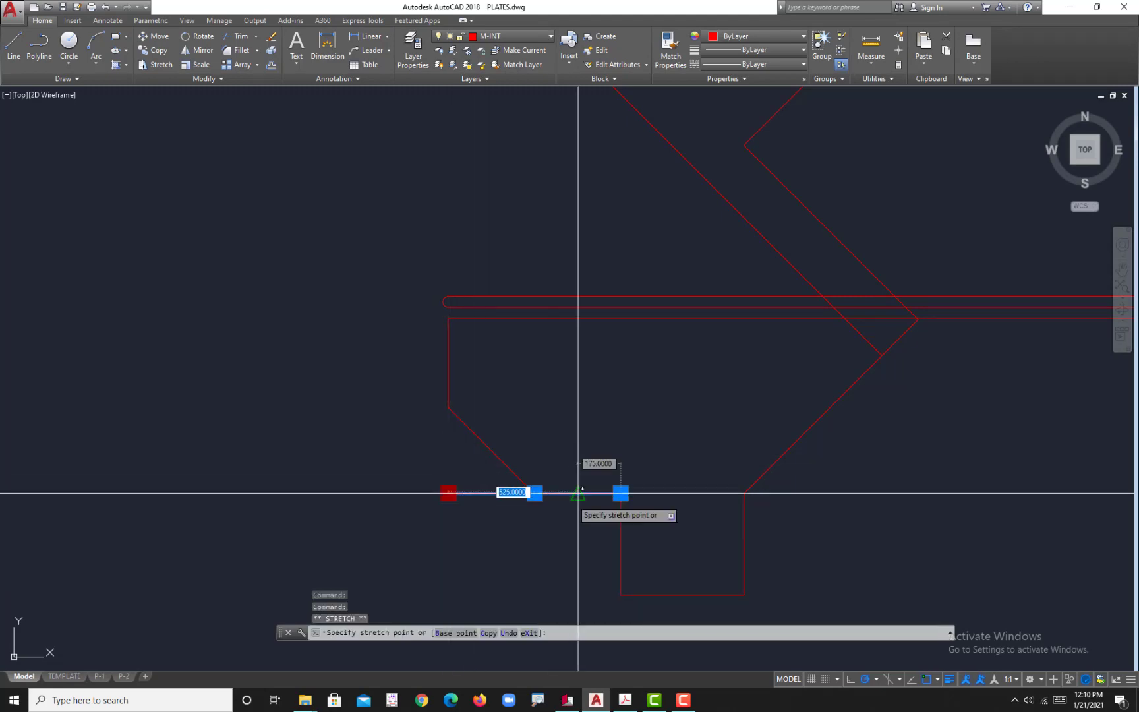
key(Escape)
Step: Switch to the reference PDF to examine the upper arm's dimensions, and return to the AutoCAD drawing
scroll(554, 470, down, 3)
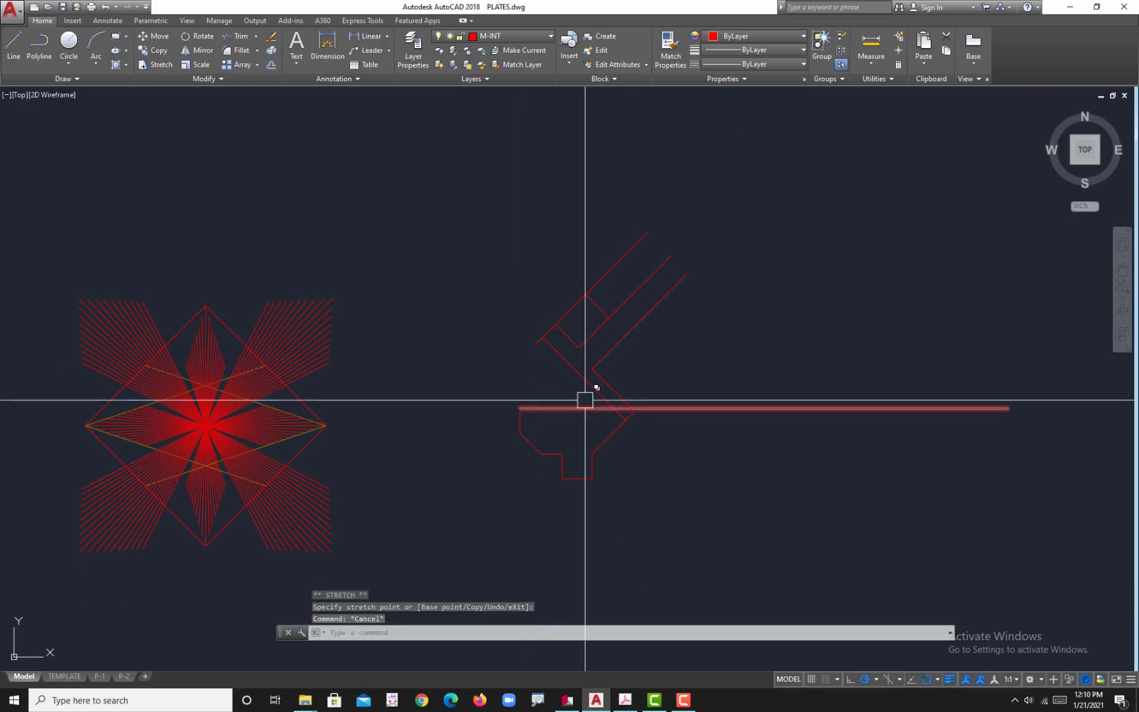
middle_drag(594, 409, 602, 430)
middle_drag(653, 363, 638, 388)
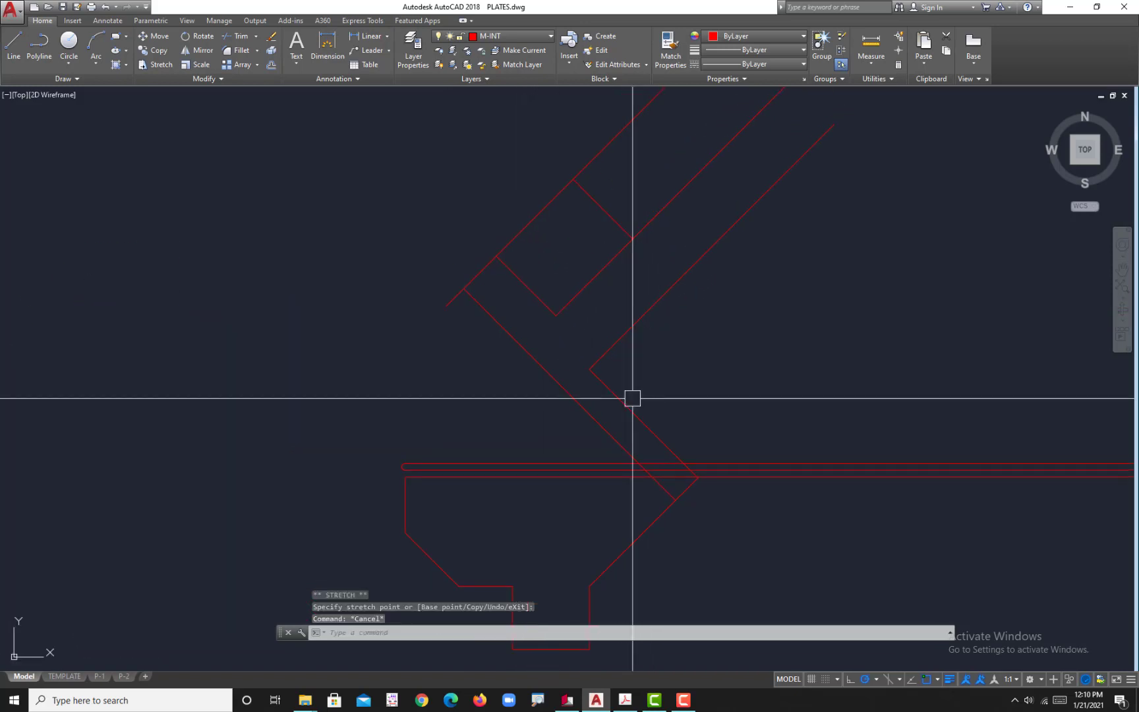
middle_drag(631, 333, 621, 360)
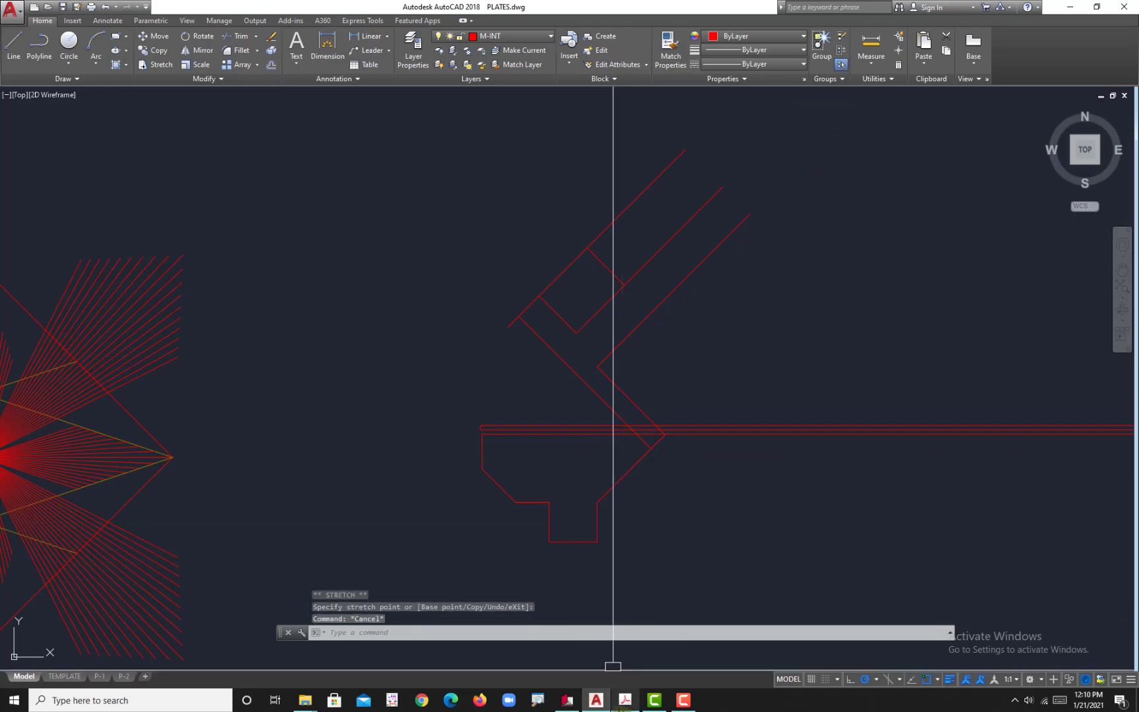
click(625, 700)
scroll(861, 271, up, 5)
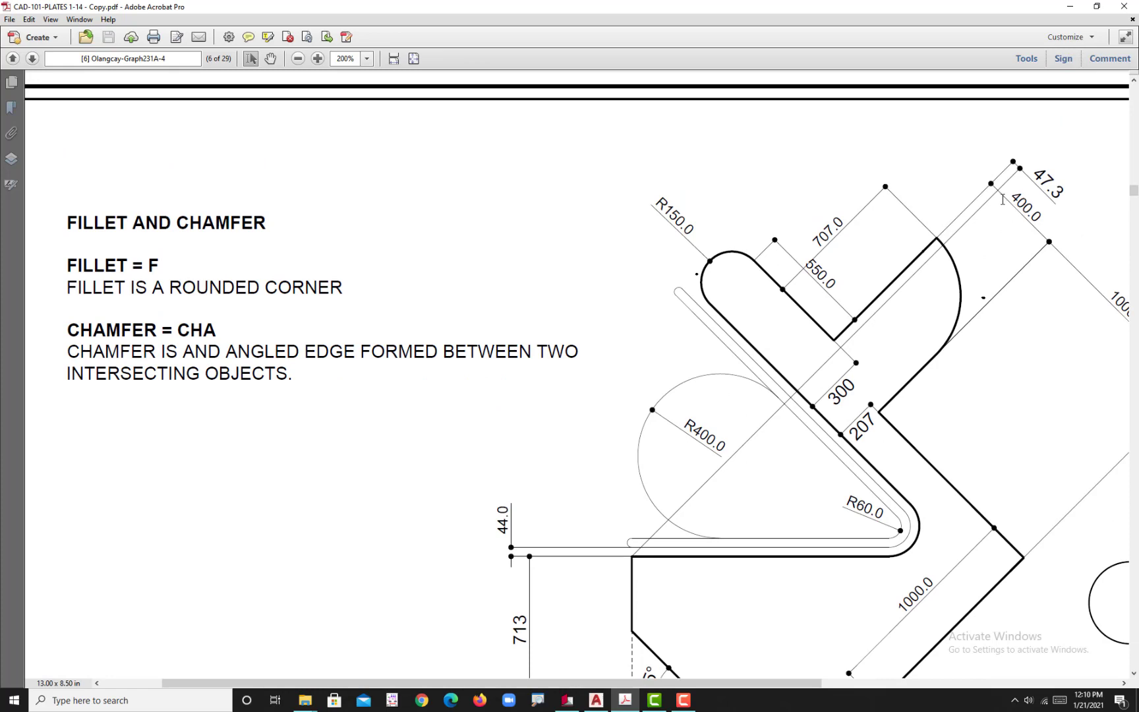
click(596, 700)
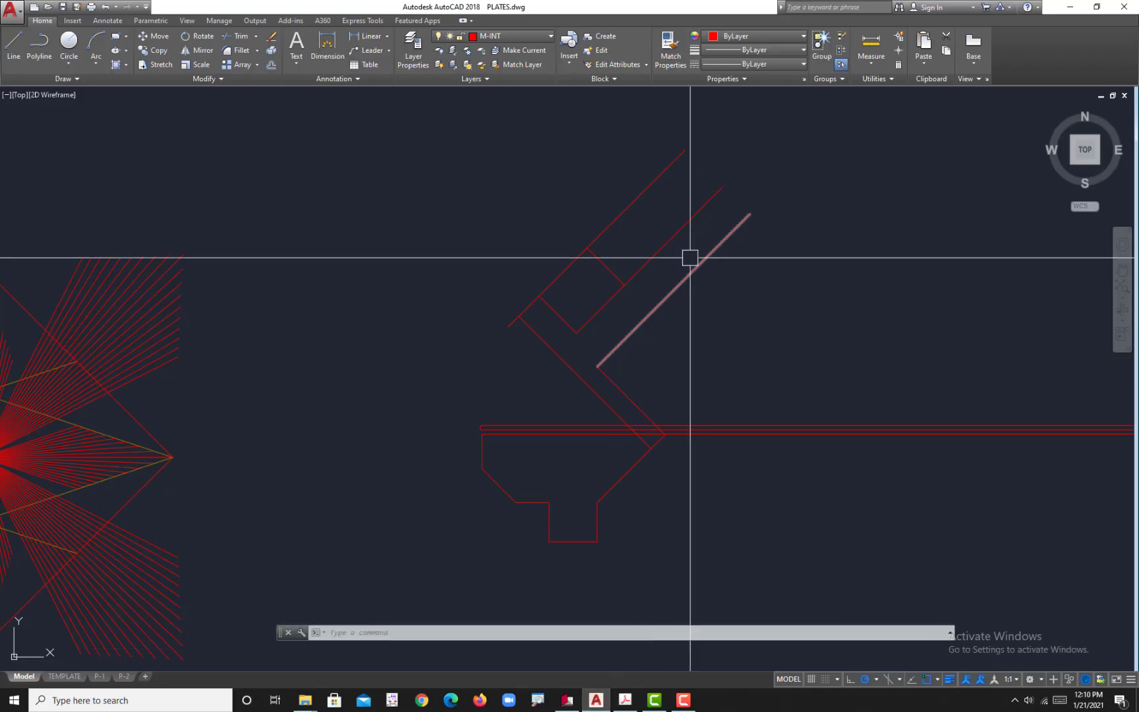
Step: Extend the upper cross line of the angled arm across to the outermost parallel diagonal line
scroll(607, 354, up, 4)
scroll(626, 346, up, 2)
click(582, 273)
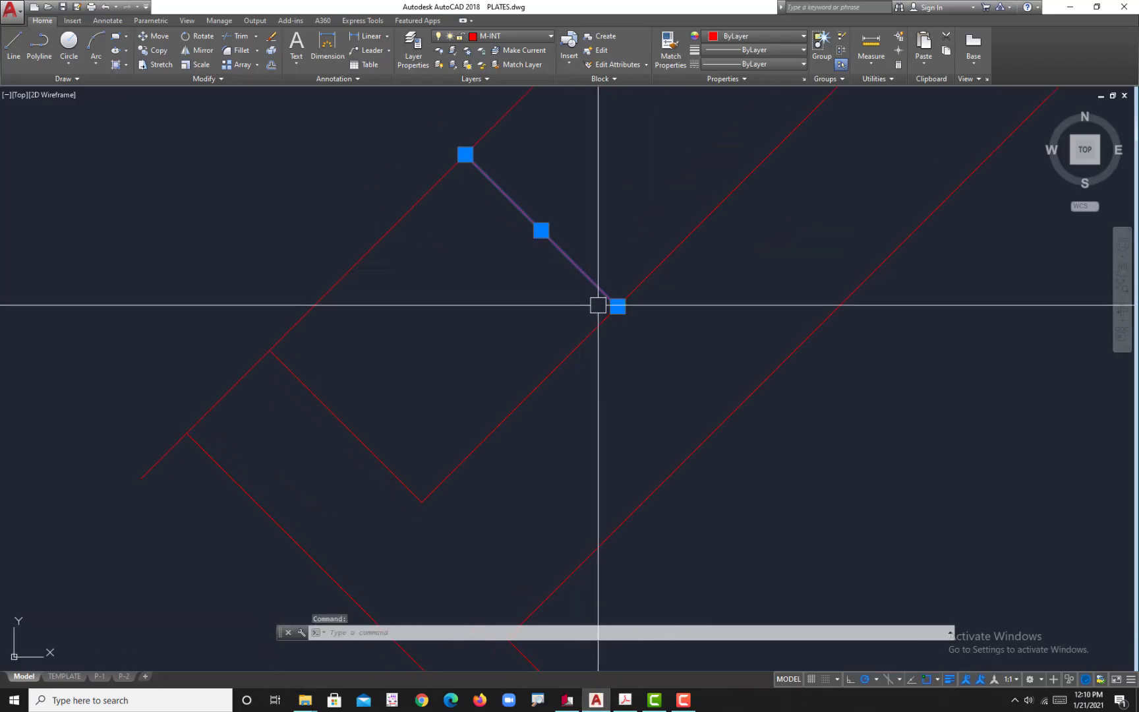
click(618, 306)
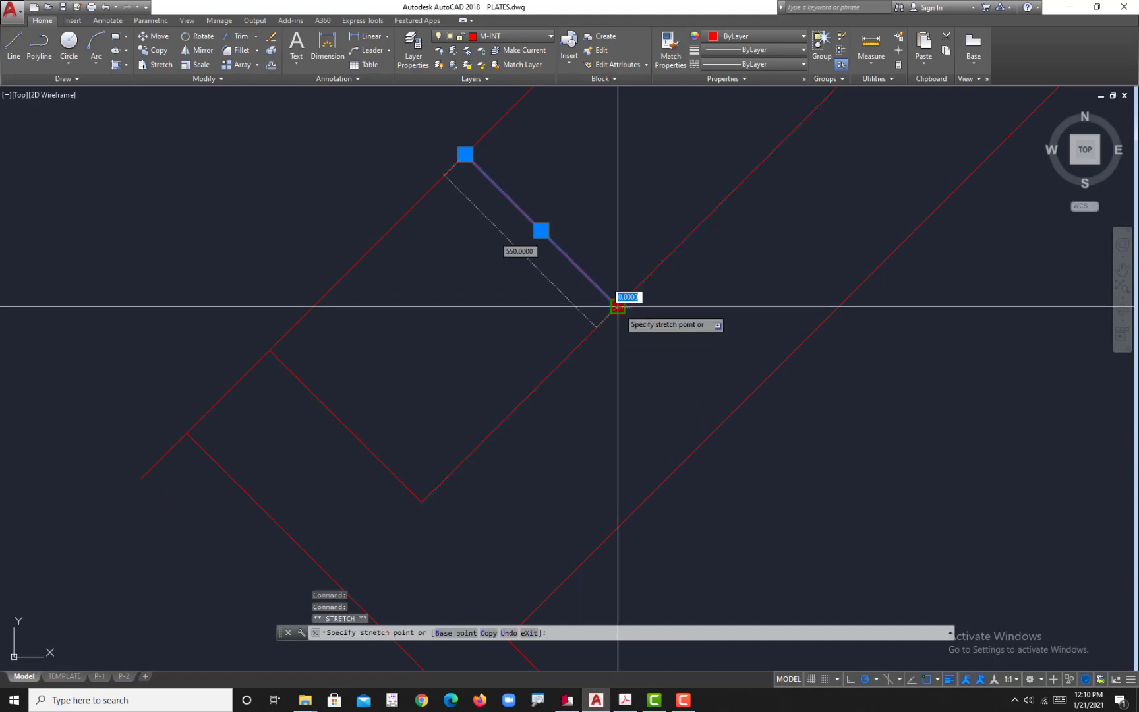
click(728, 417)
key(Escape)
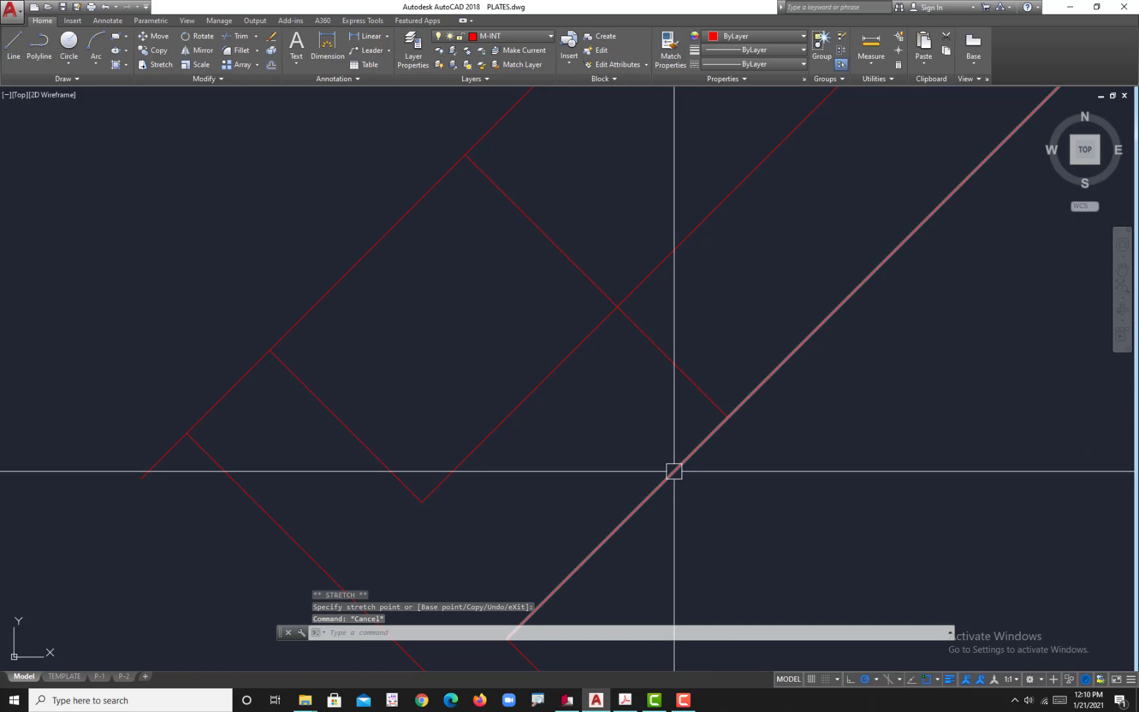
Step: Fillet the corner between the arm's upper cross line and the outermost diagonal line with a radius of 400
middle_drag(674, 471, 667, 441)
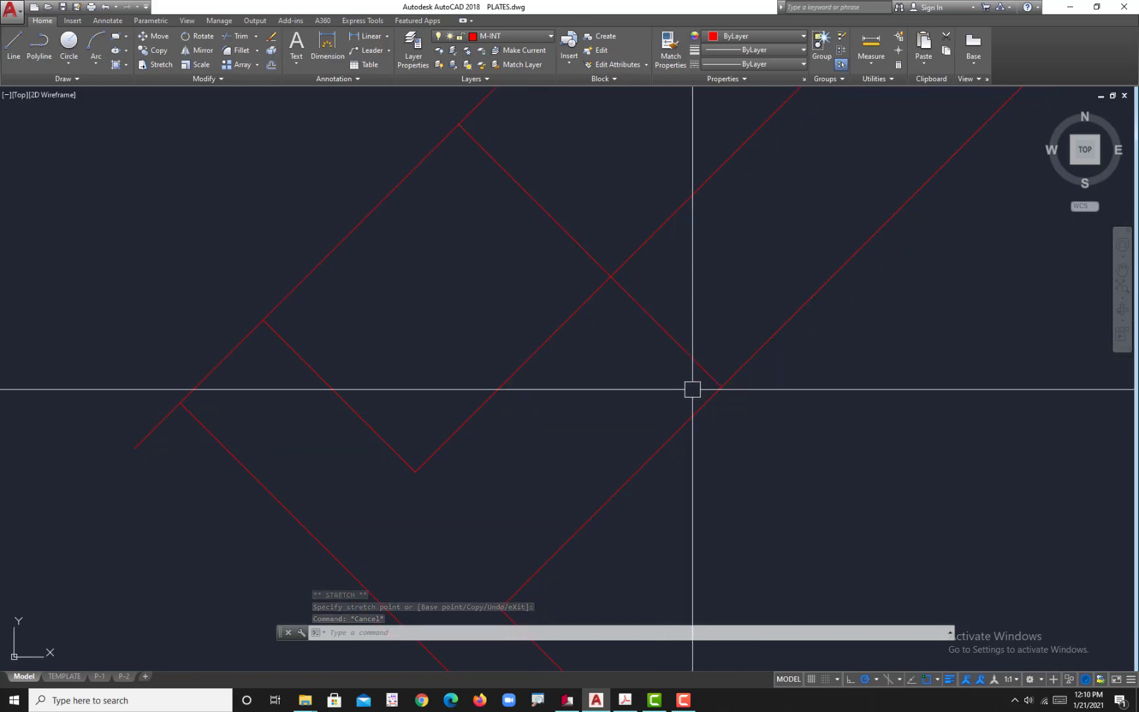
text(f)
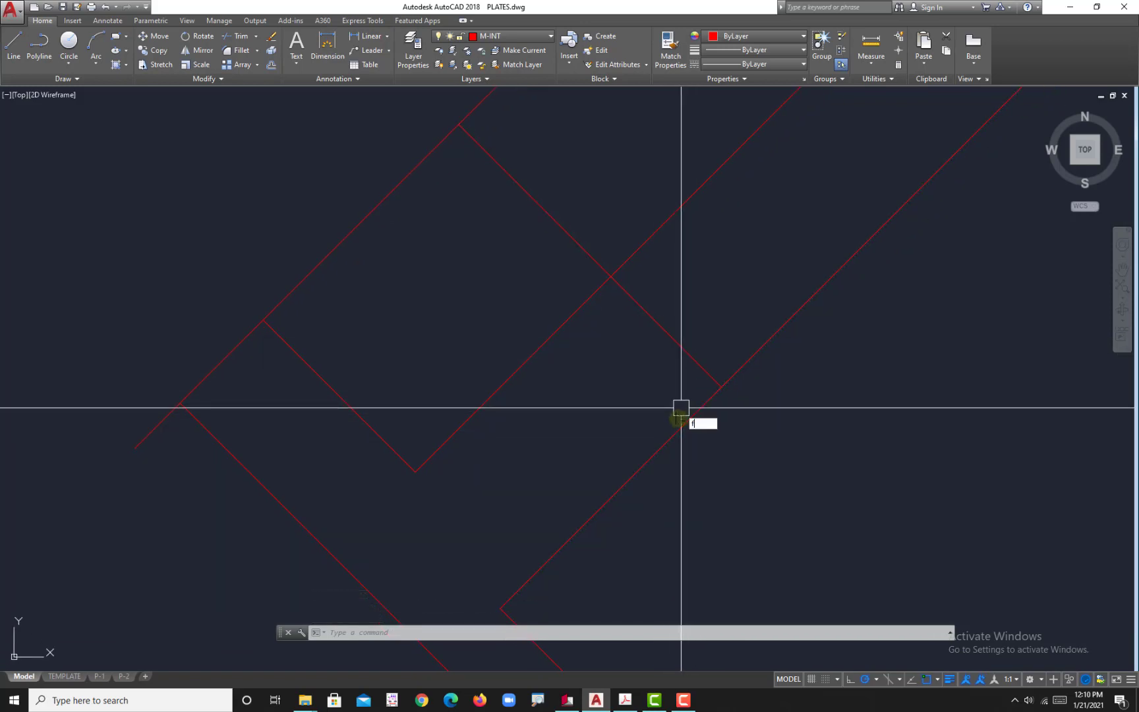
key(Return)
text(r)
key(Return)
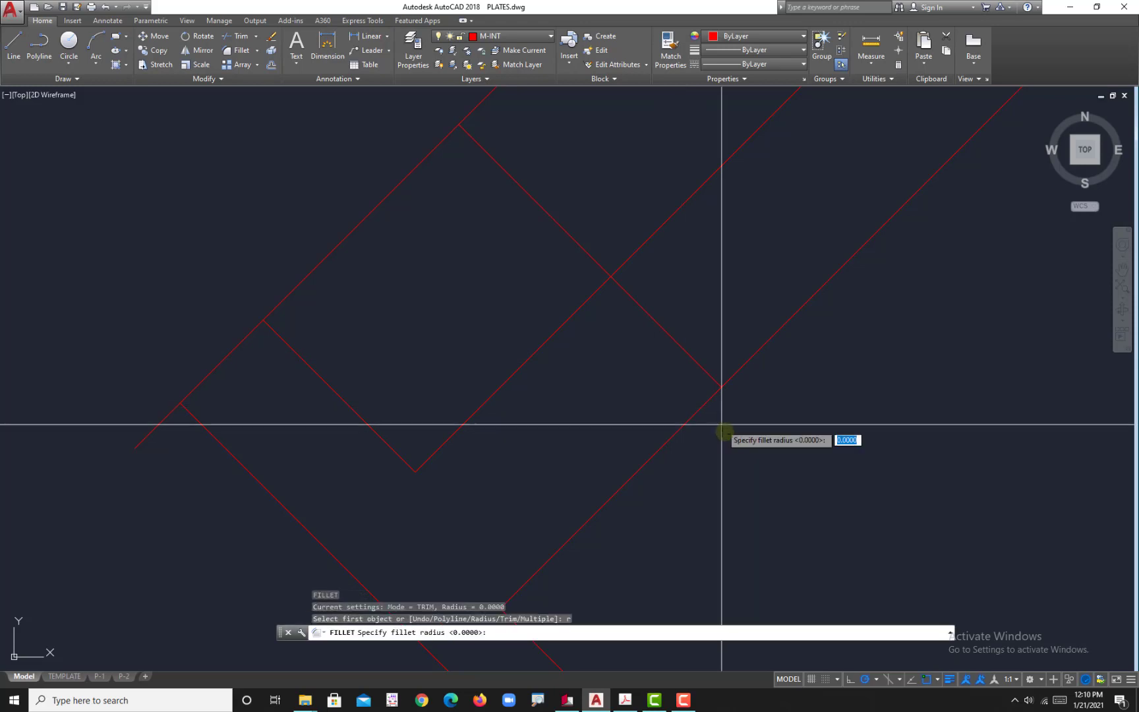
key(Return)
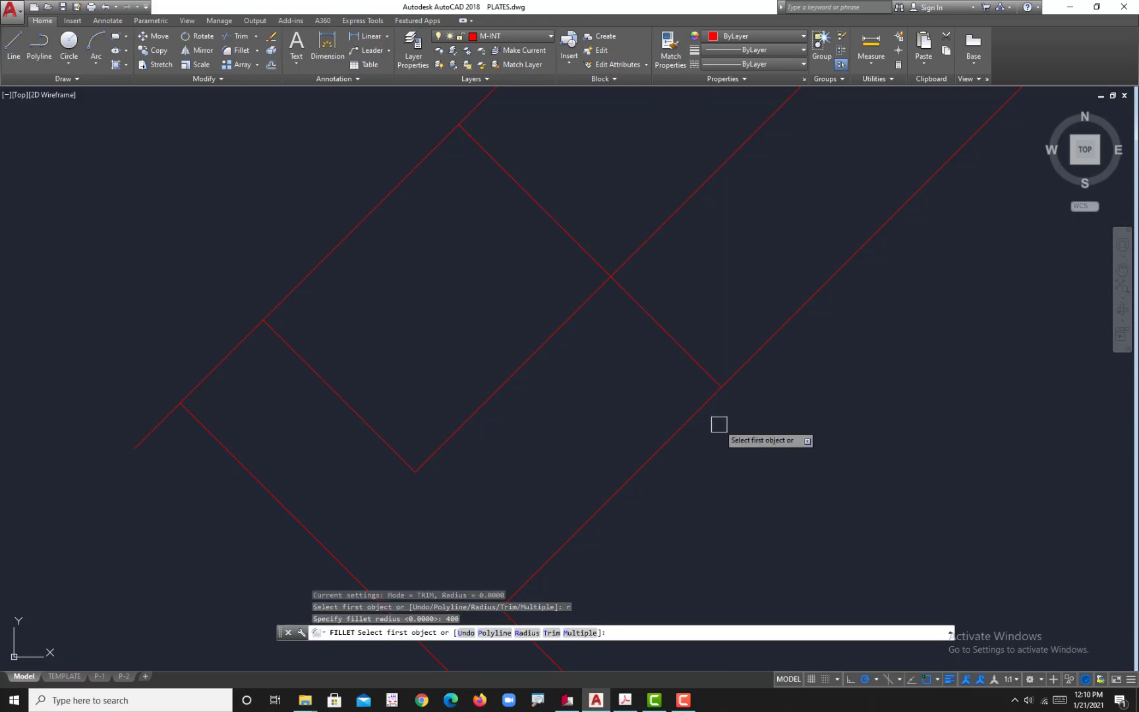
click(663, 335)
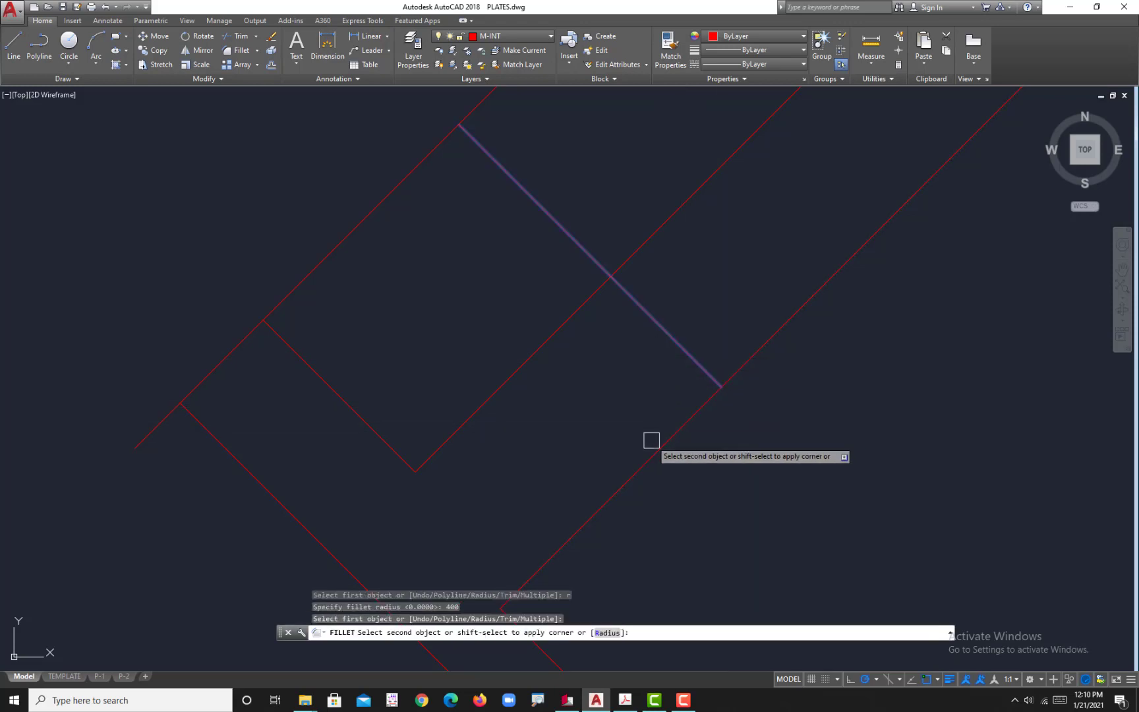
click(633, 465)
scroll(633, 465, down, 4)
middle_drag(633, 465, 656, 422)
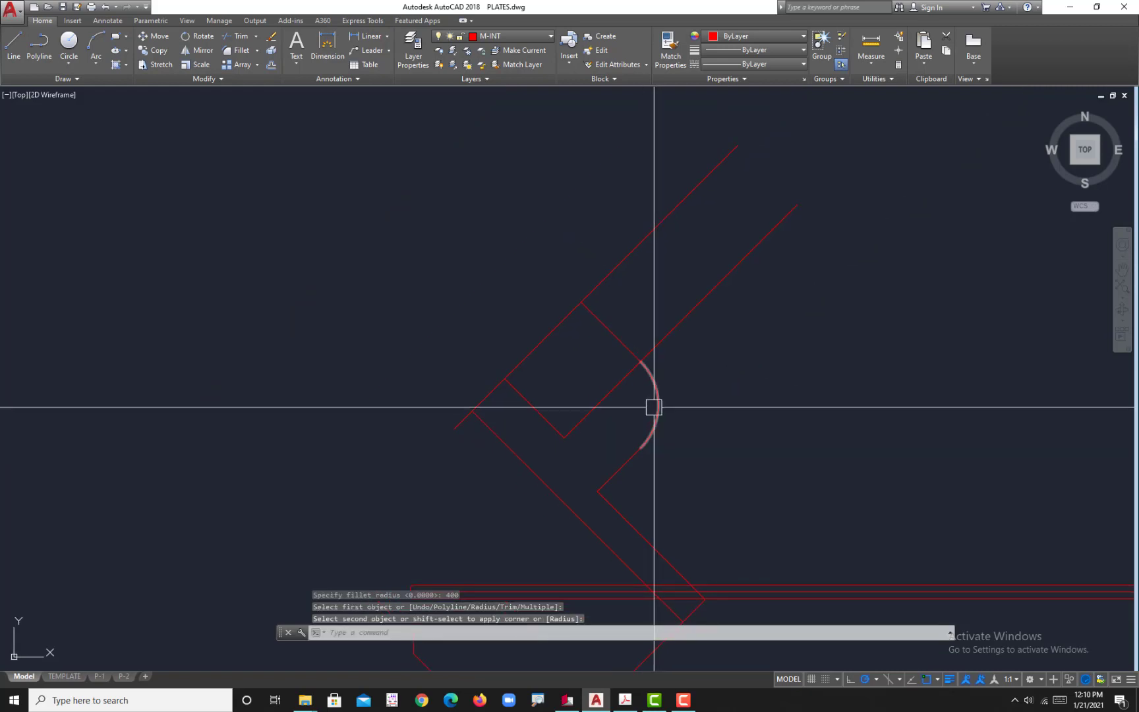
Step: Trim the diagonals beyond the upper cross line and cut the leftmost diagonal back to the arm's short end edge
key(Escape)
text(tr)
key(Return)
key(Return)
click(695, 332)
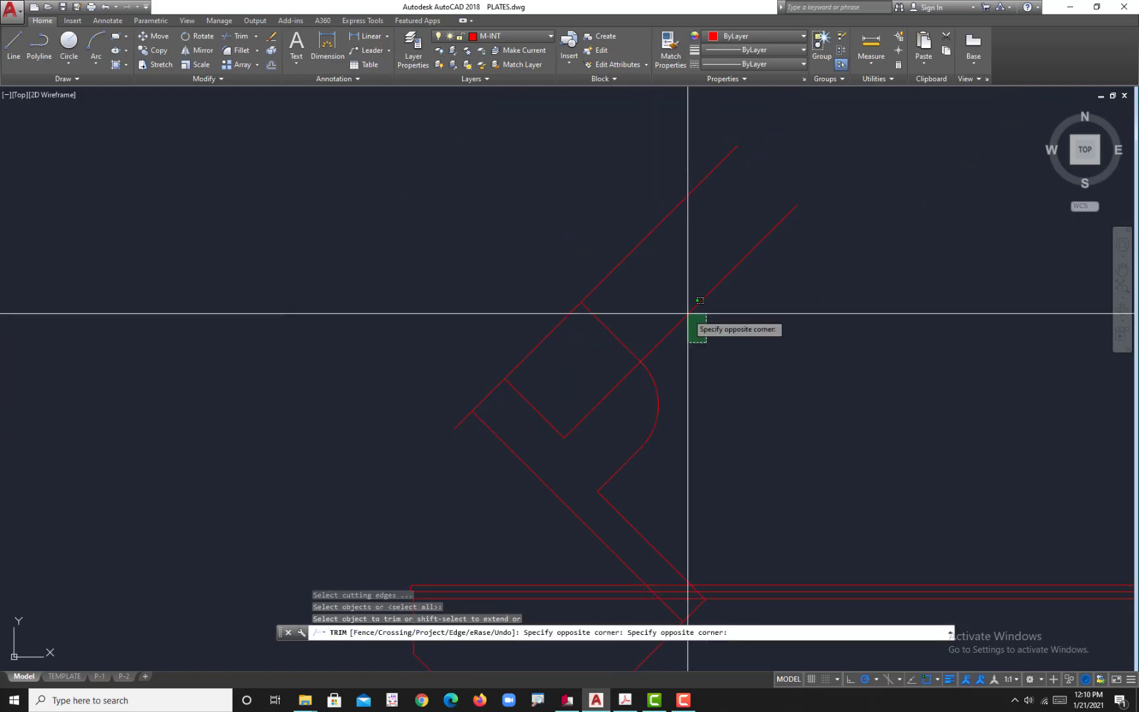
click(686, 312)
click(656, 307)
click(649, 238)
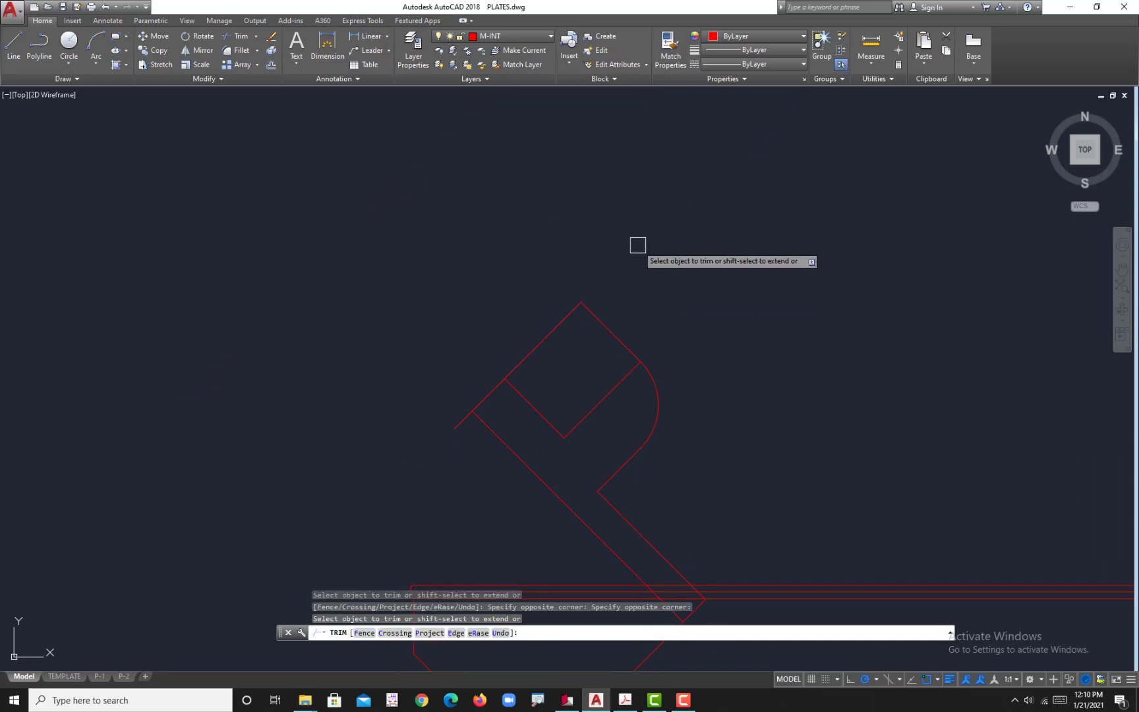
click(550, 359)
click(531, 327)
key(Escape)
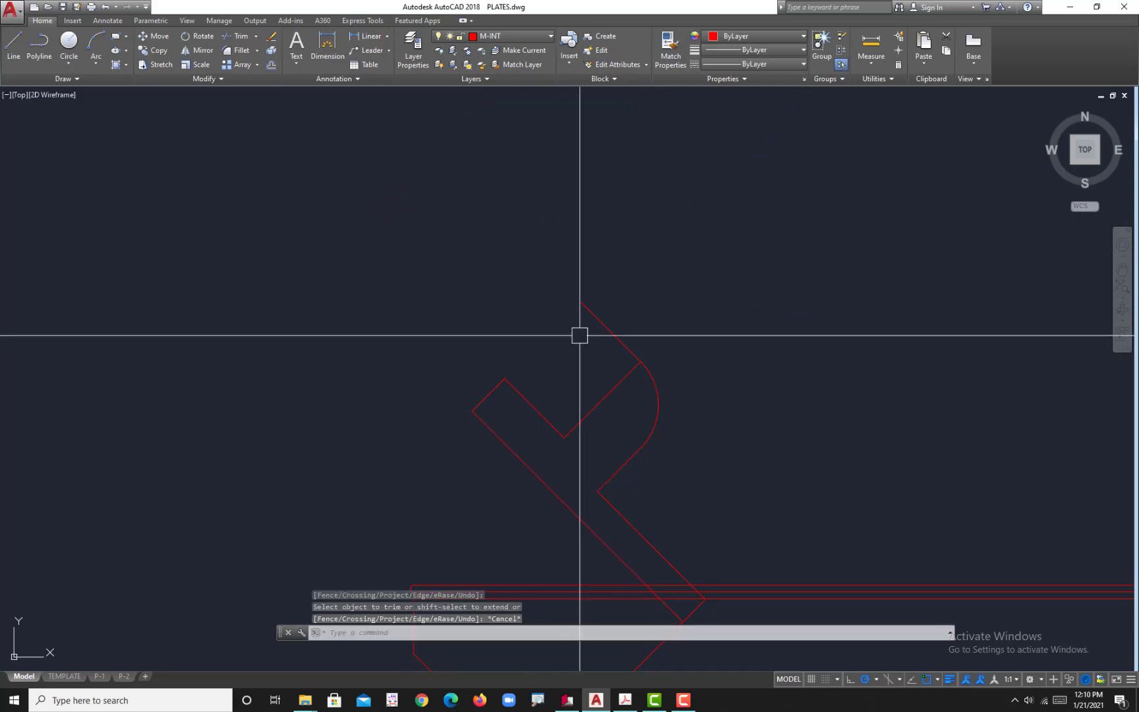
Step: Delete the leftover upper cross line segment beyond the large arc
click(587, 314)
key(Delete)
middle_drag(619, 495, 602, 375)
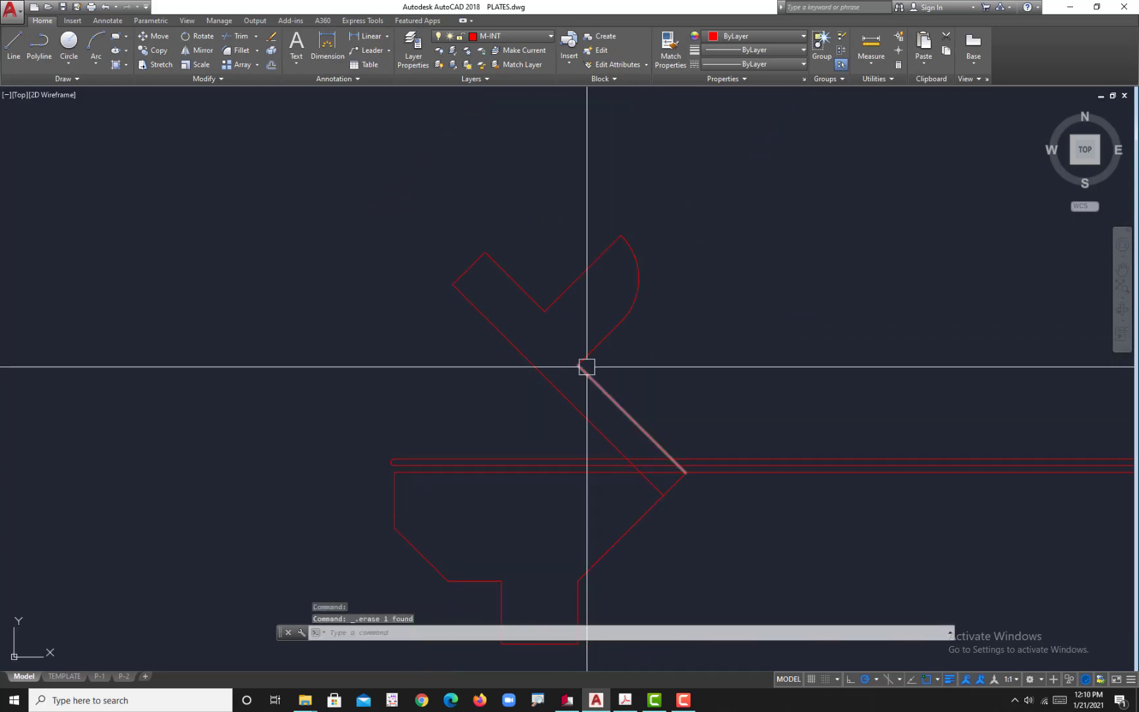
Step: Switch to the reference PDF to examine the fillet radius at the arm's upper-left end, and return to the AutoCAD drawing
middle_drag(528, 330, 586, 352)
click(625, 700)
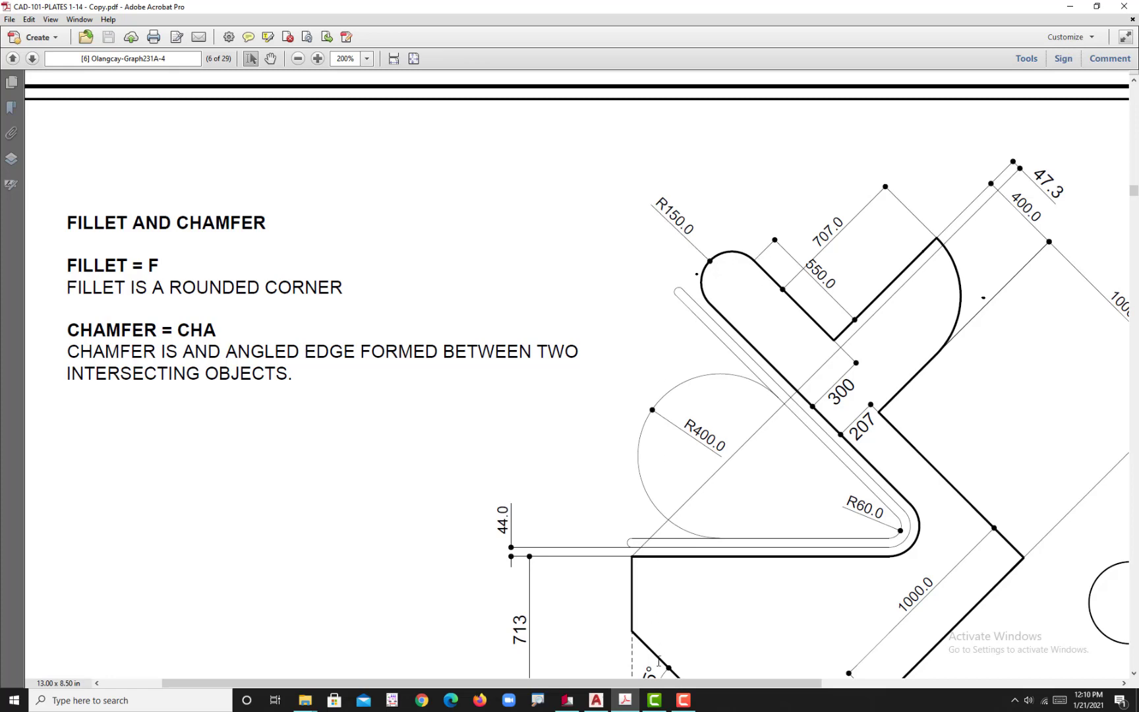
click(596, 700)
scroll(548, 310, up, 5)
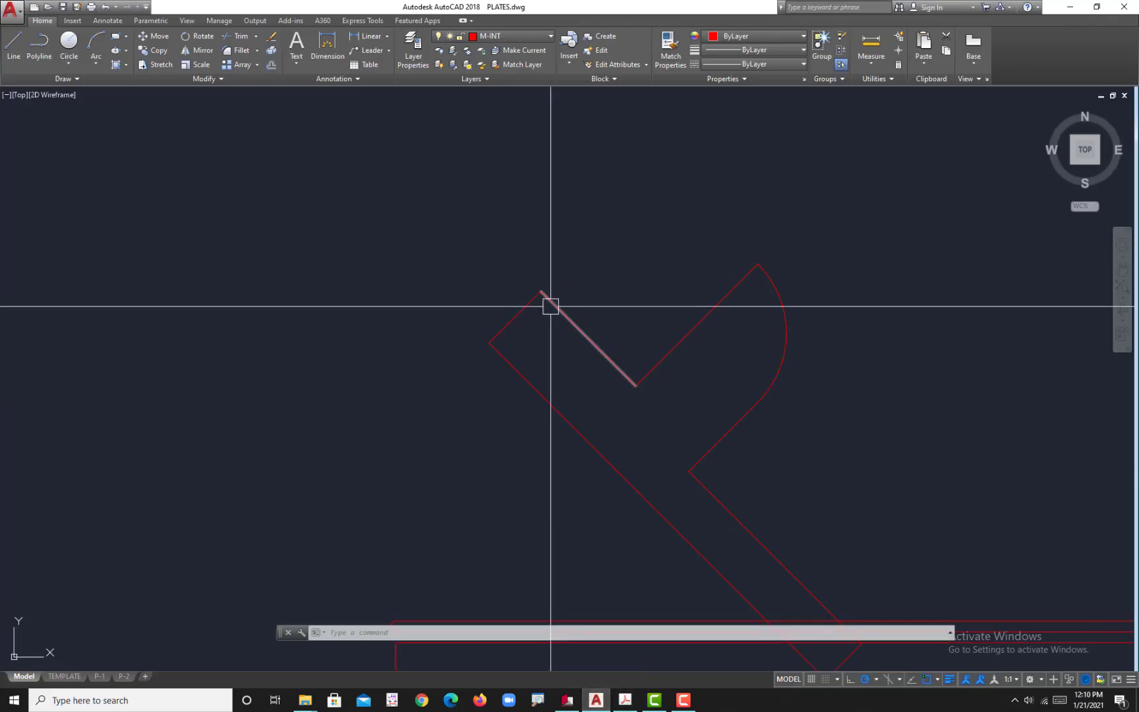
key(Delete)
key(Escape)
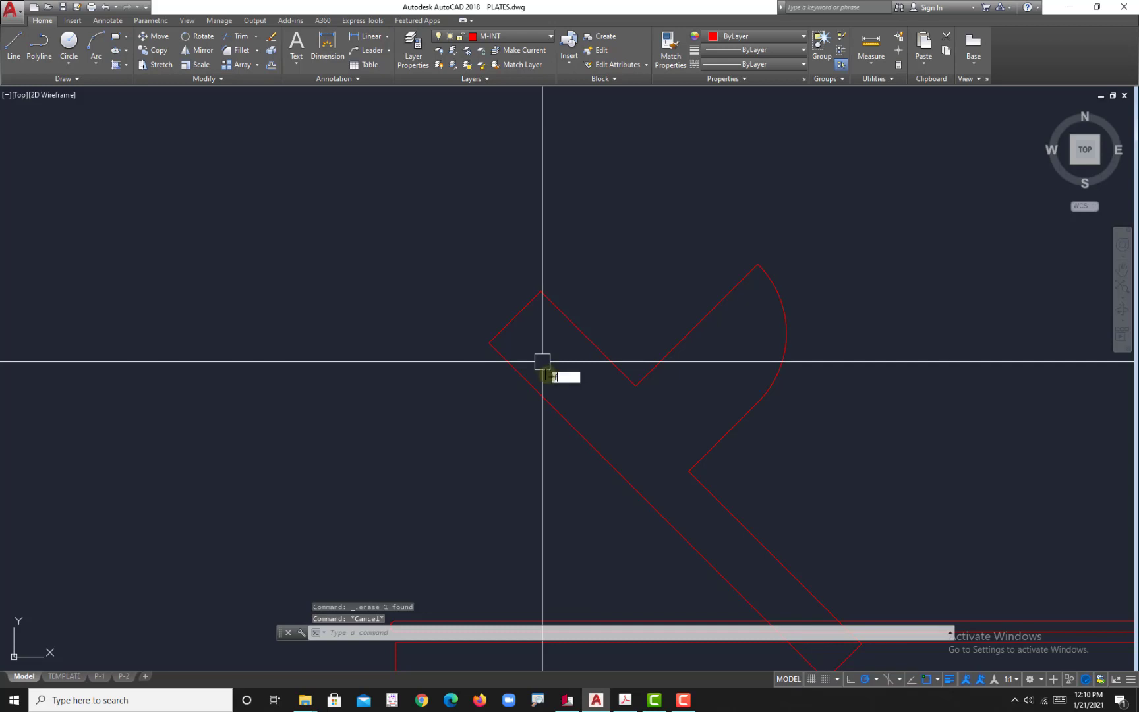
Step: Try to round the arm's upper-left end with a radius 150 fillet between its two long parallel edges
text(f)
key(Return)
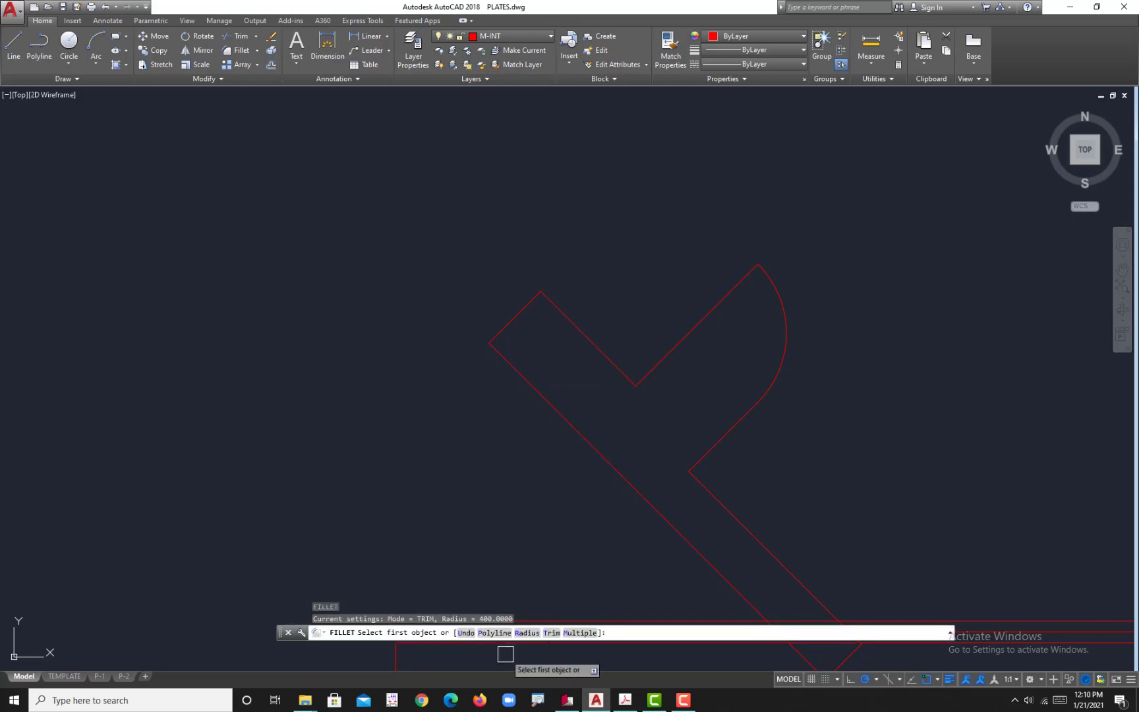
click(526, 633)
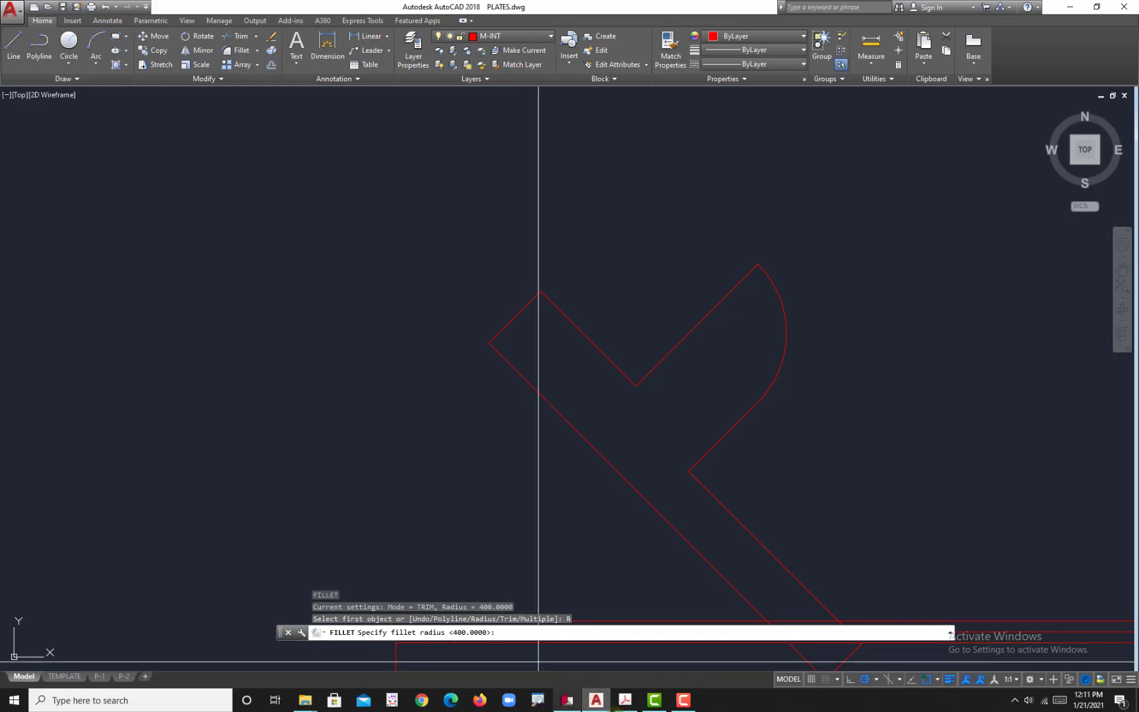
click(624, 701)
click(623, 703)
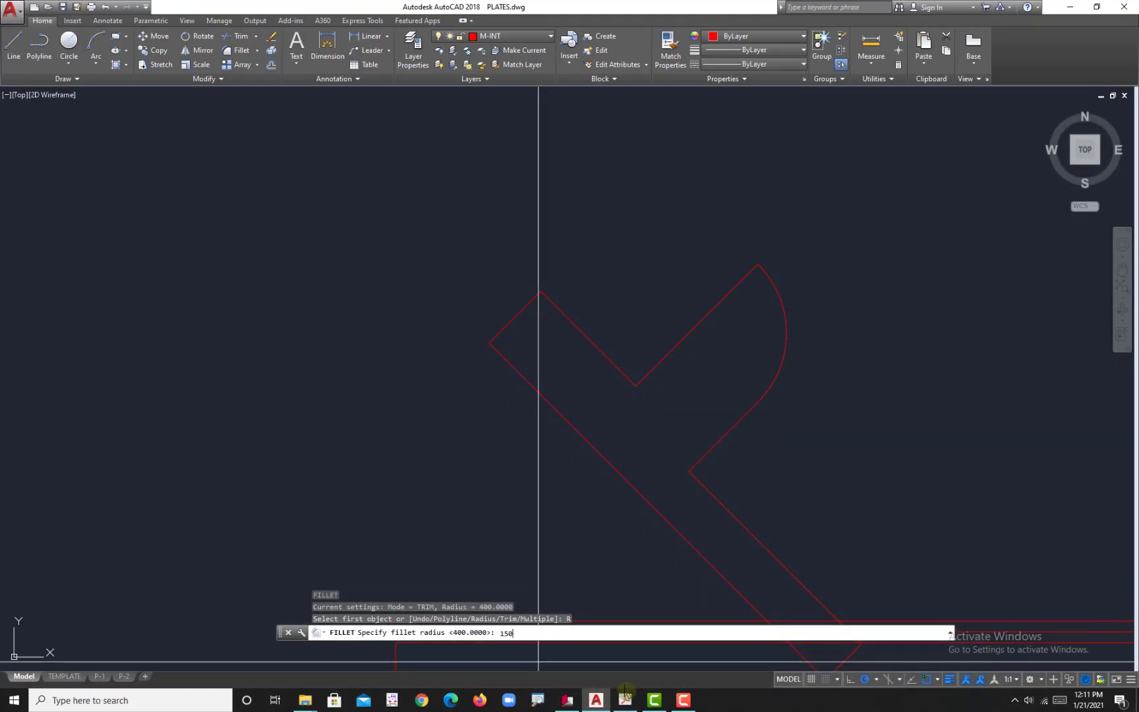
key(Return)
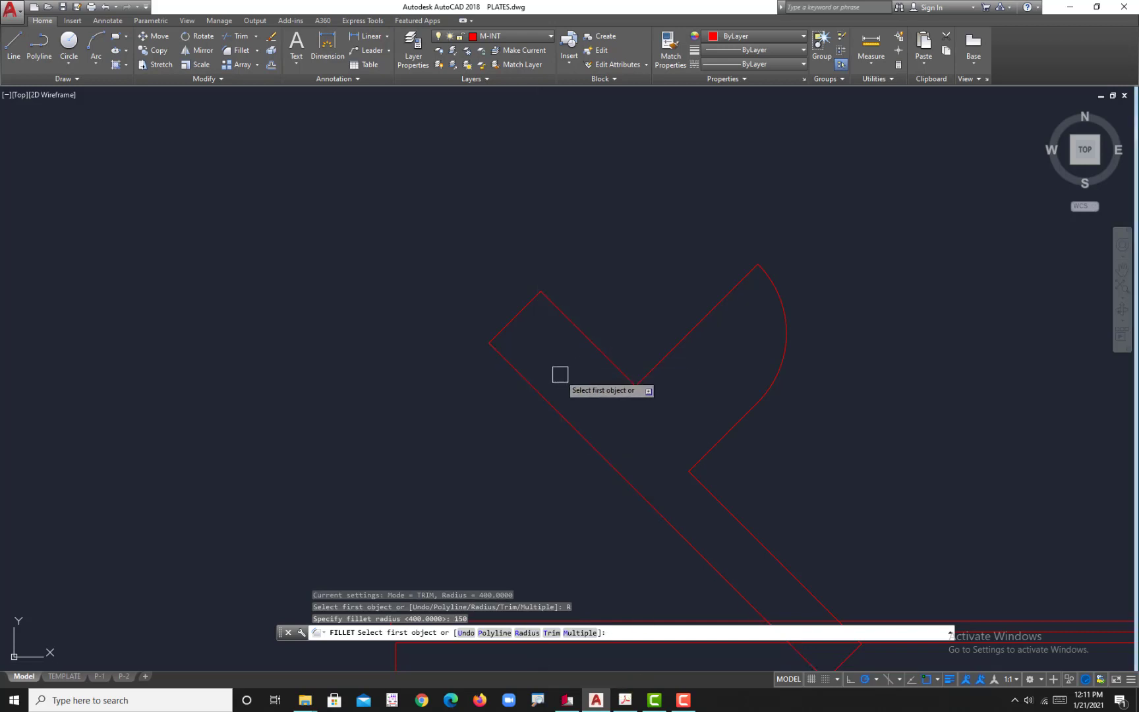
click(500, 360)
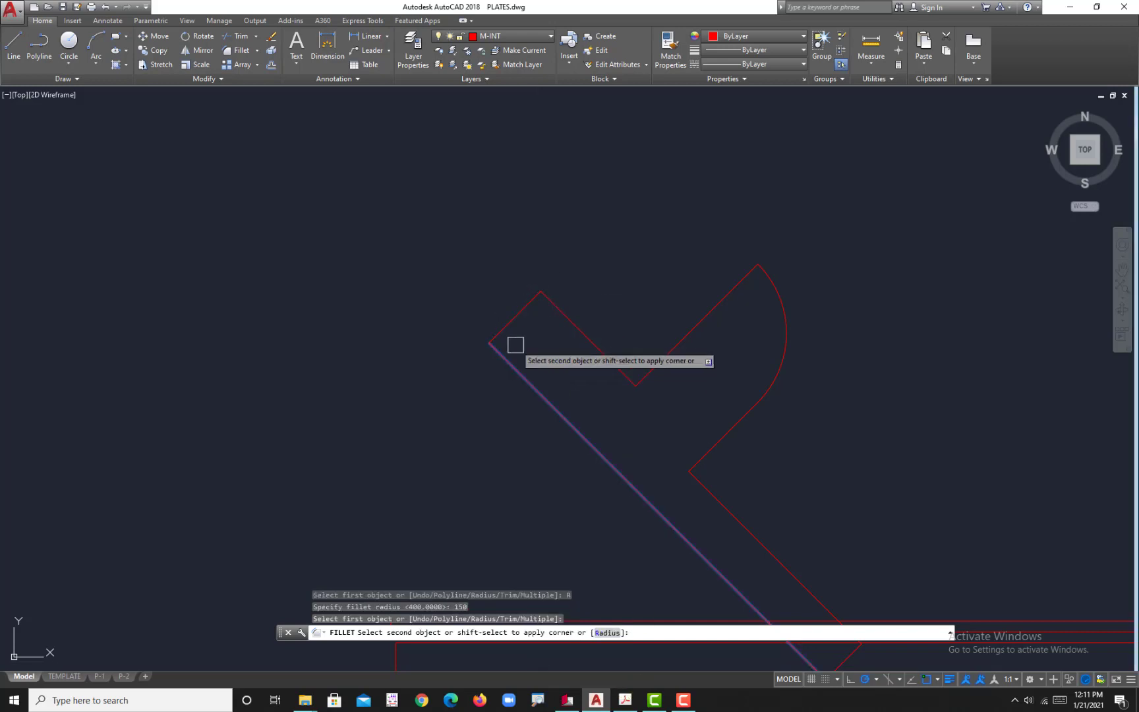
click(554, 316)
Step: Try to fillet the arm's short end line with its long lower edge, and undo the end rounding
key(Return)
click(516, 316)
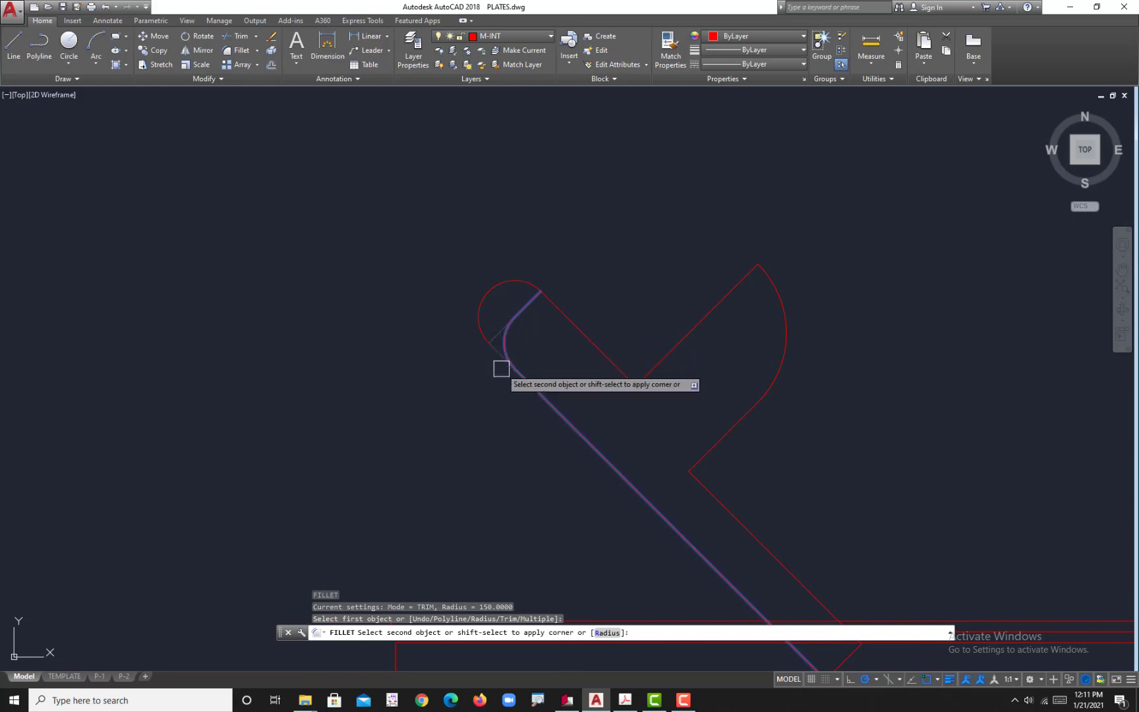
key(ctrl+z)
key(Escape)
click(514, 317)
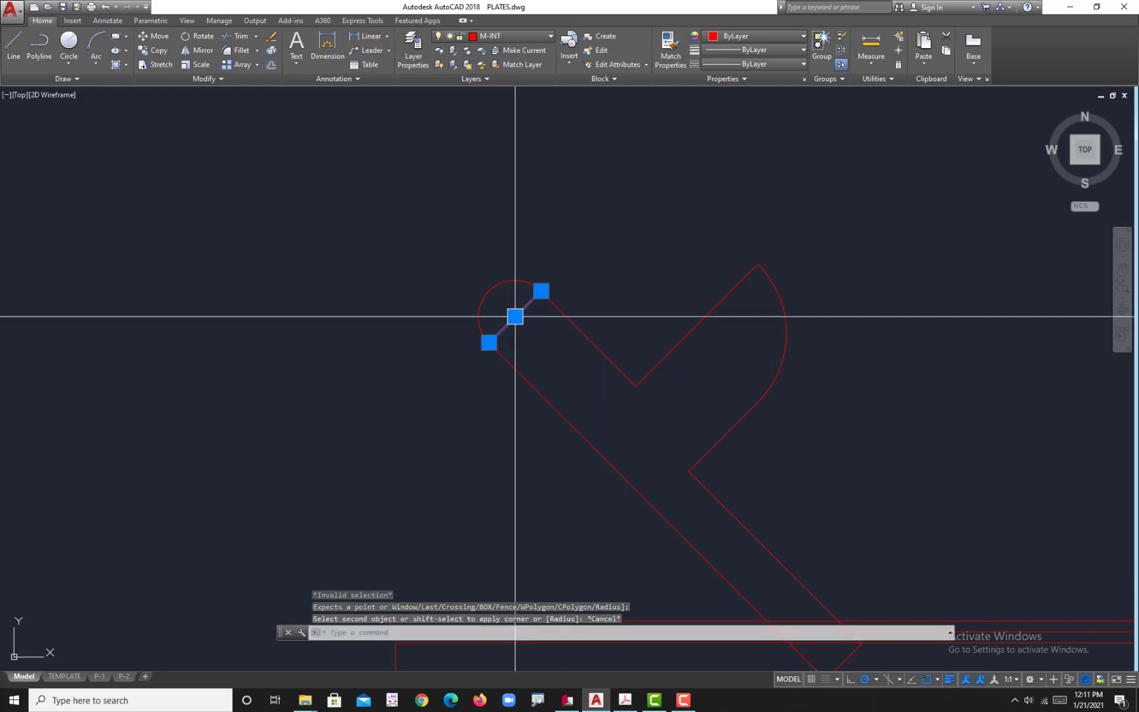
key(Escape)
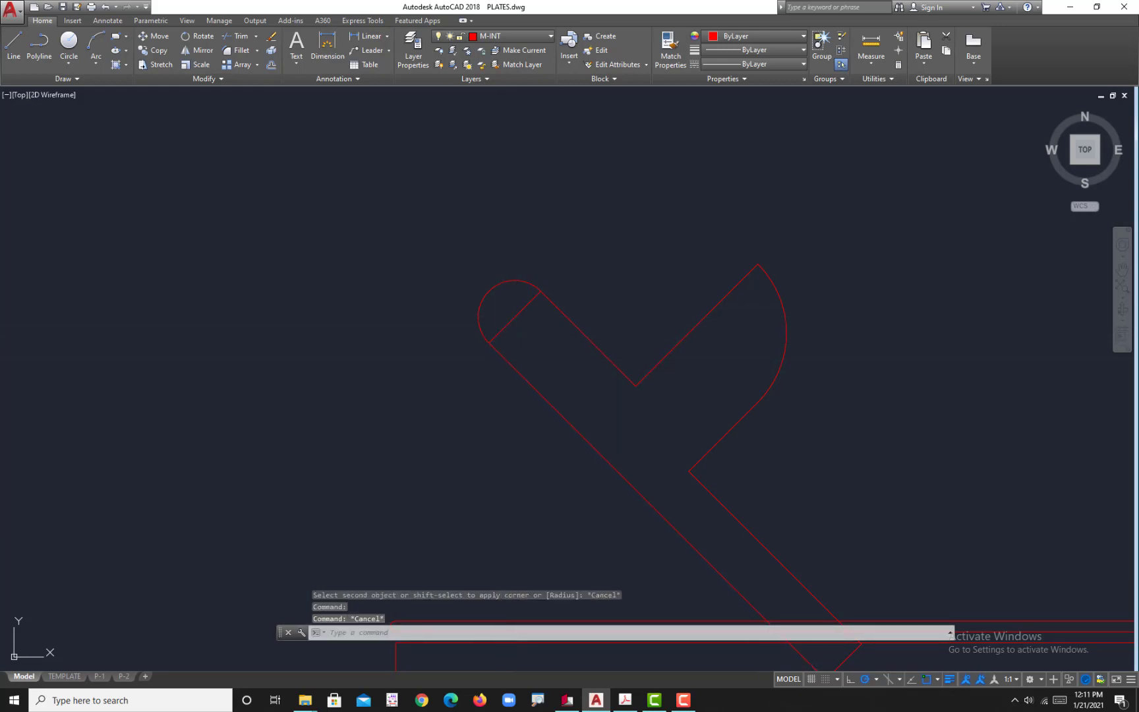
key(ctrl+z)
Step: Fillet the two parallel edges at the arm's upper-left end with a radius of 150
text(f)
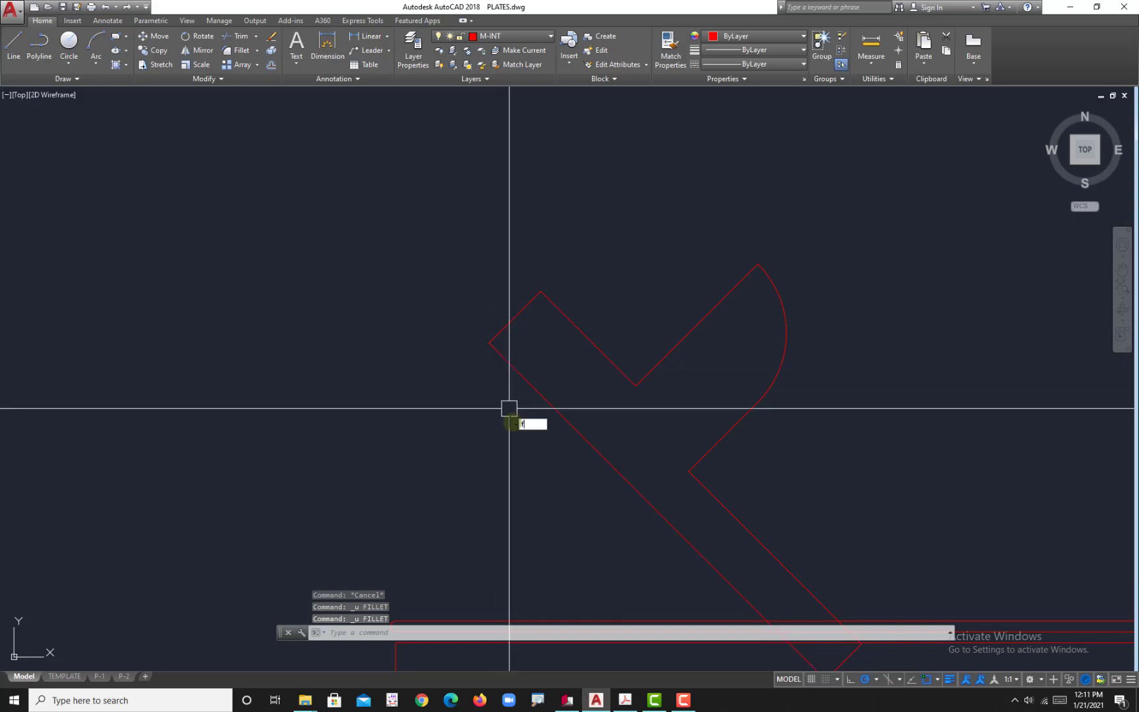
key(Return)
text(r)
key(Return)
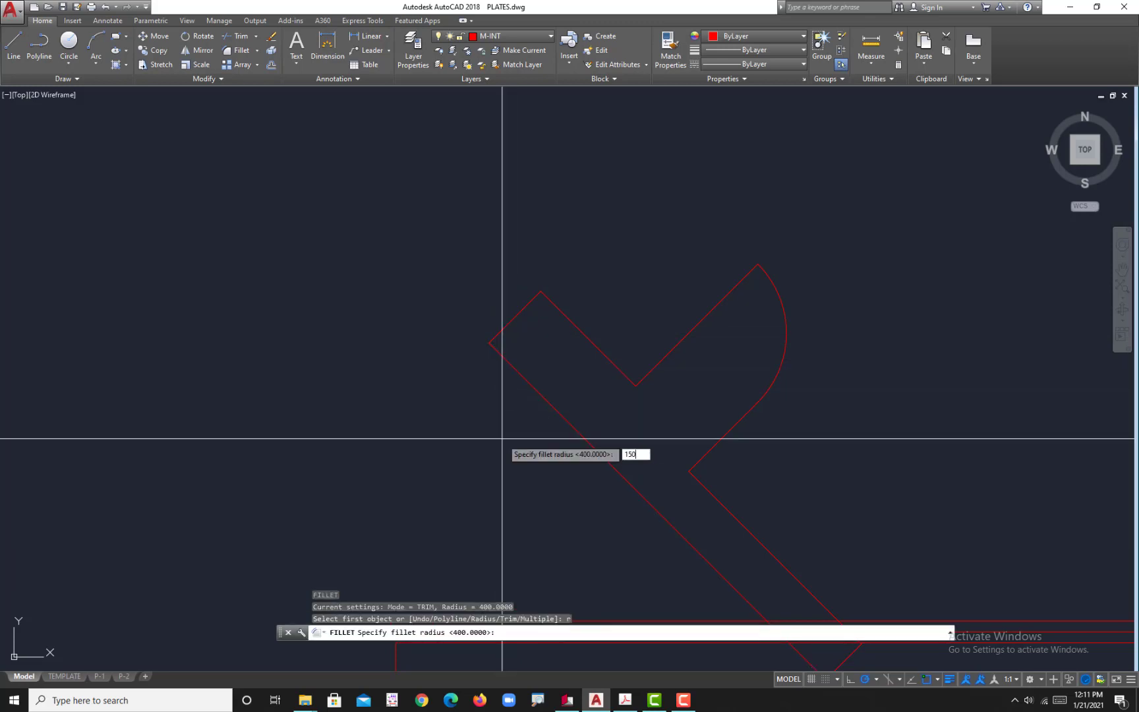
key(Return)
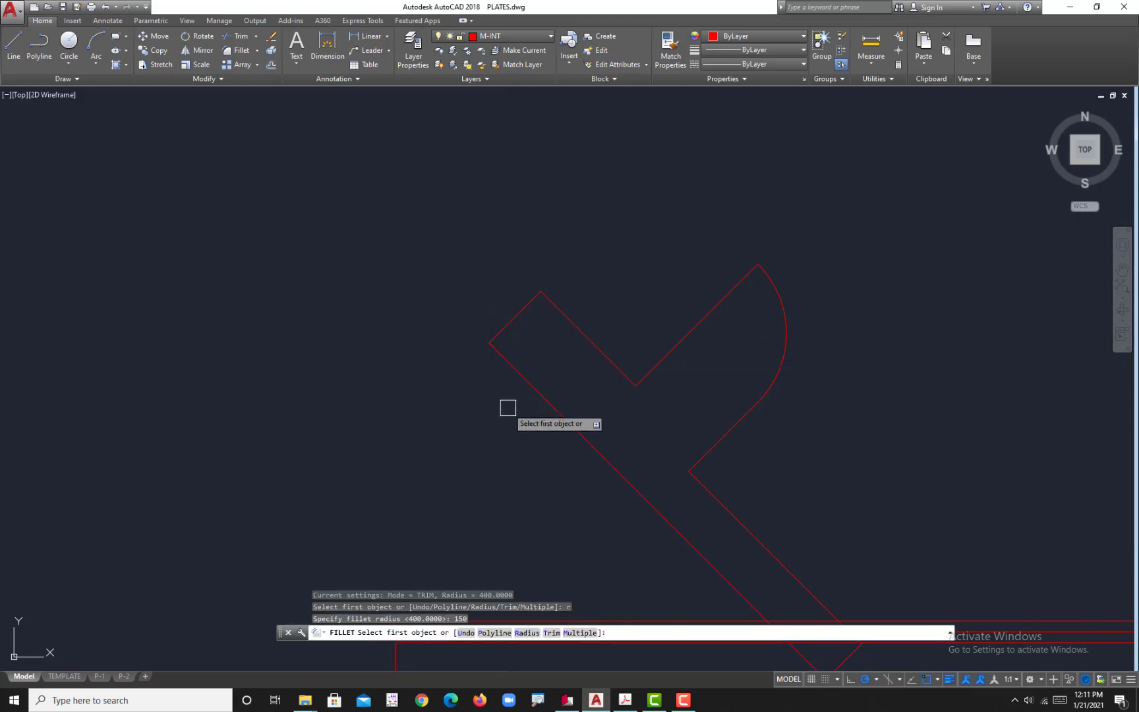
click(564, 317)
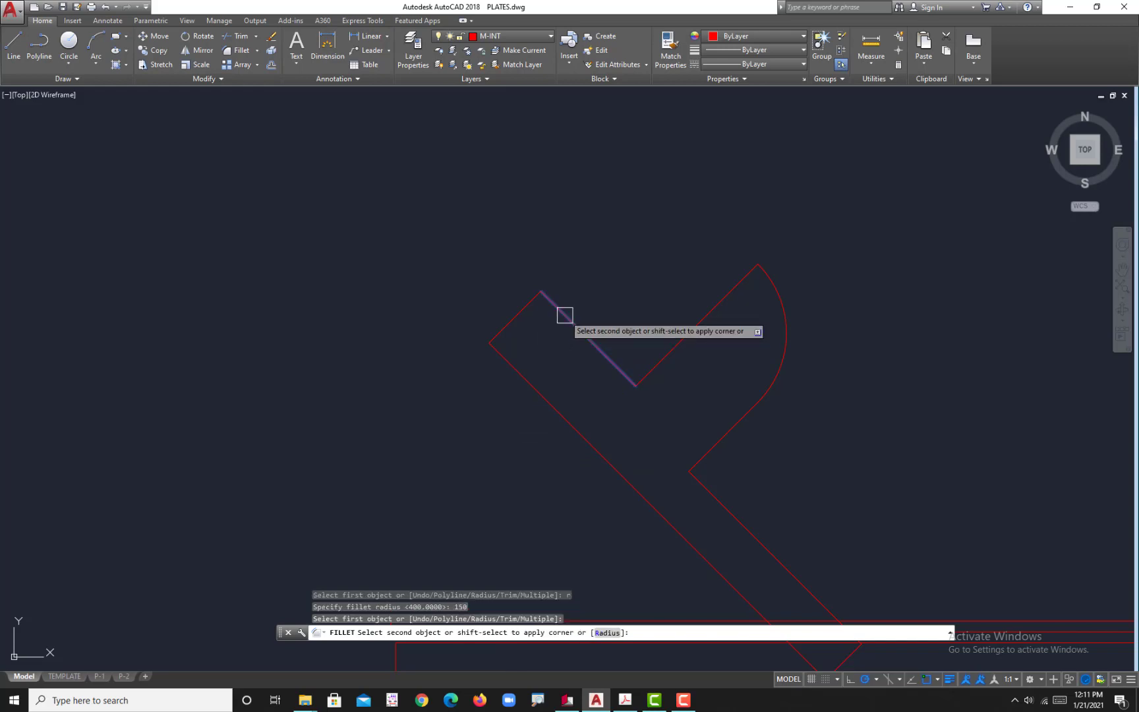
click(516, 370)
key(Return)
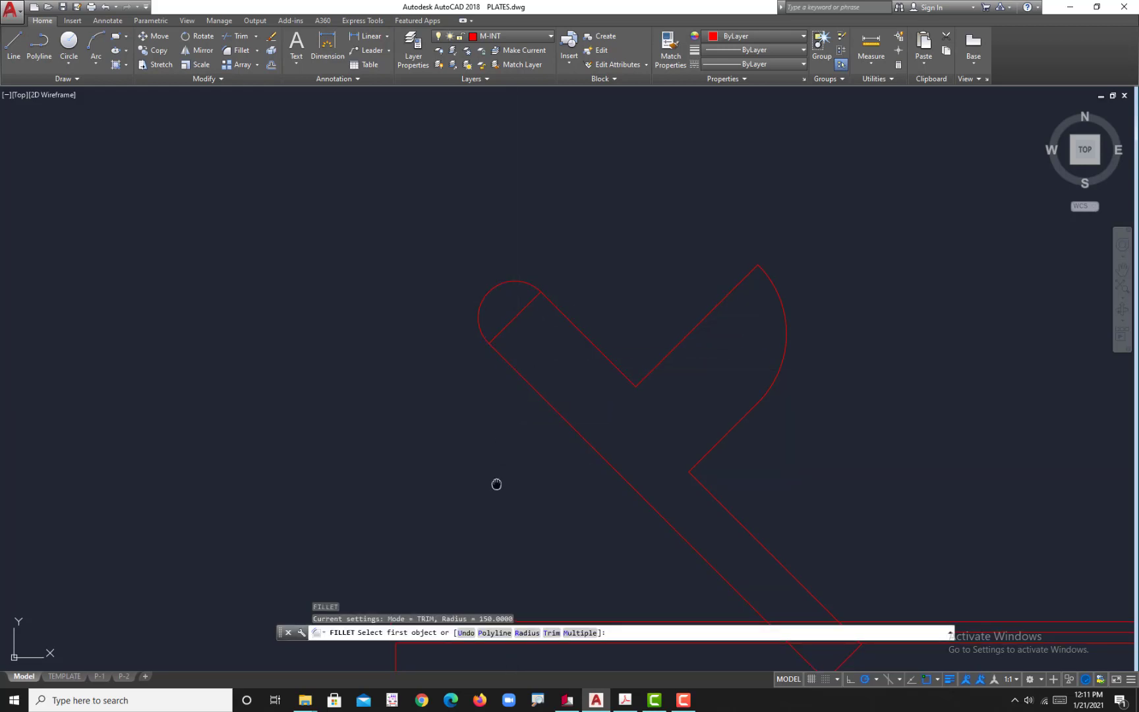
scroll(537, 351, down, 5)
scroll(548, 284, up, 5)
key(Escape)
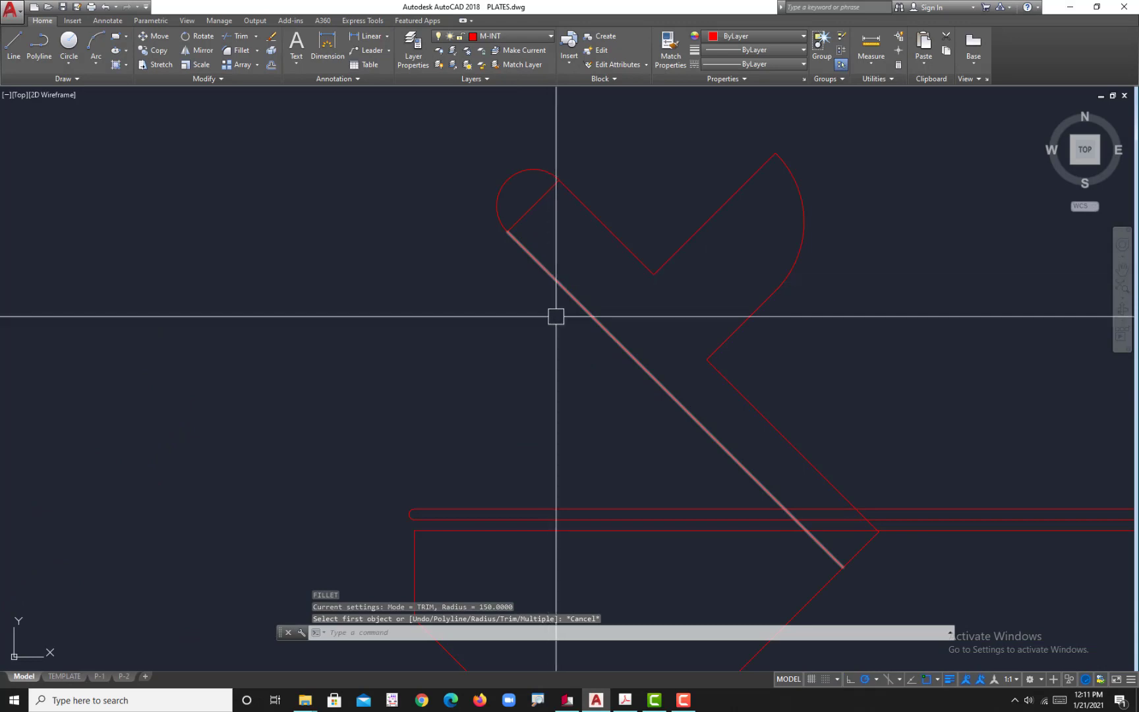
Step: Check the slot spacing in the reference PDF, and offset the arm's long lower edge outward twice by 44 in AutoCAD
click(625, 700)
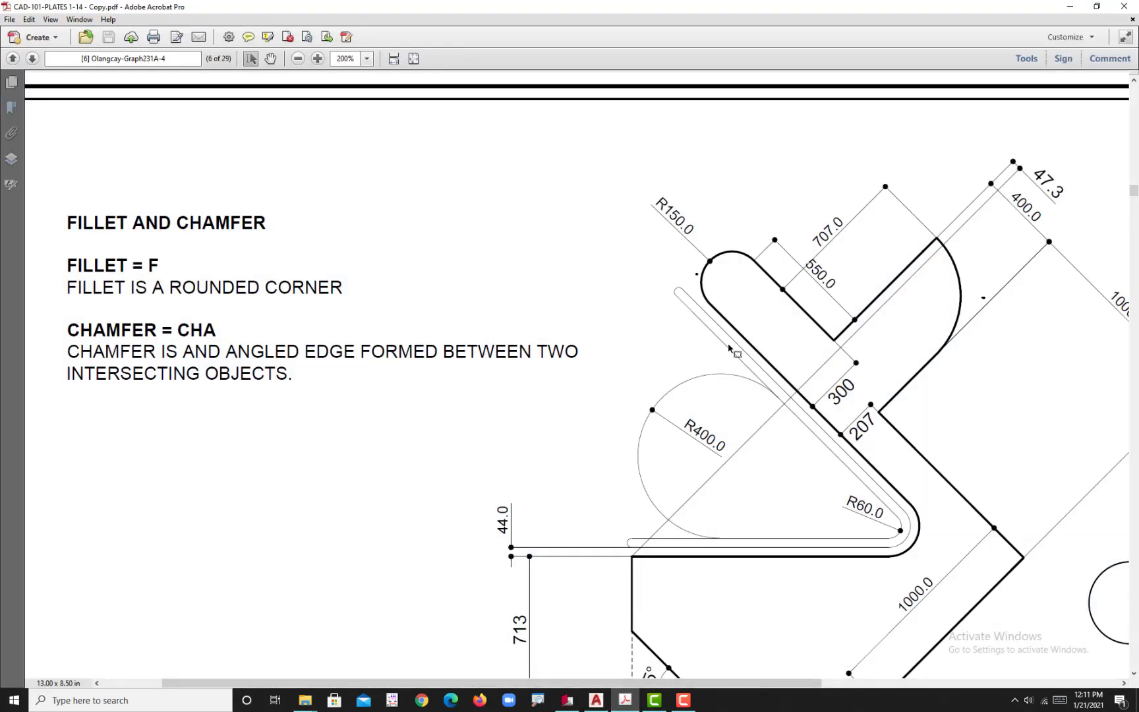
click(596, 700)
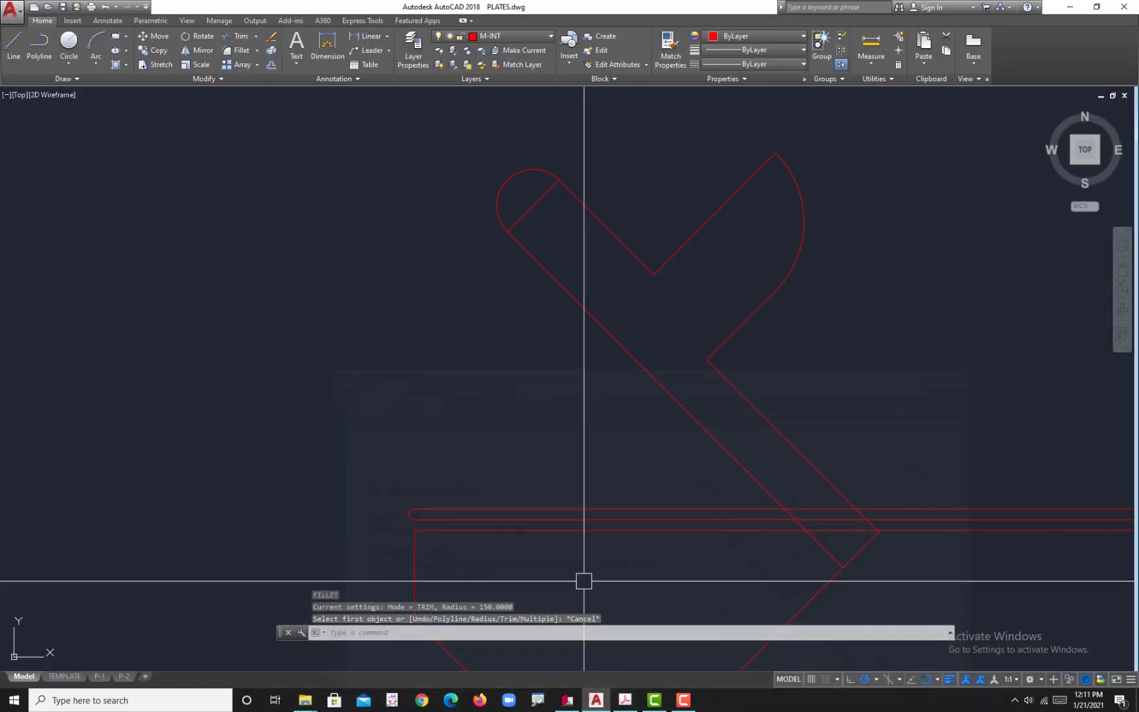
scroll(503, 275, up, 3)
text(o)
key(Return)
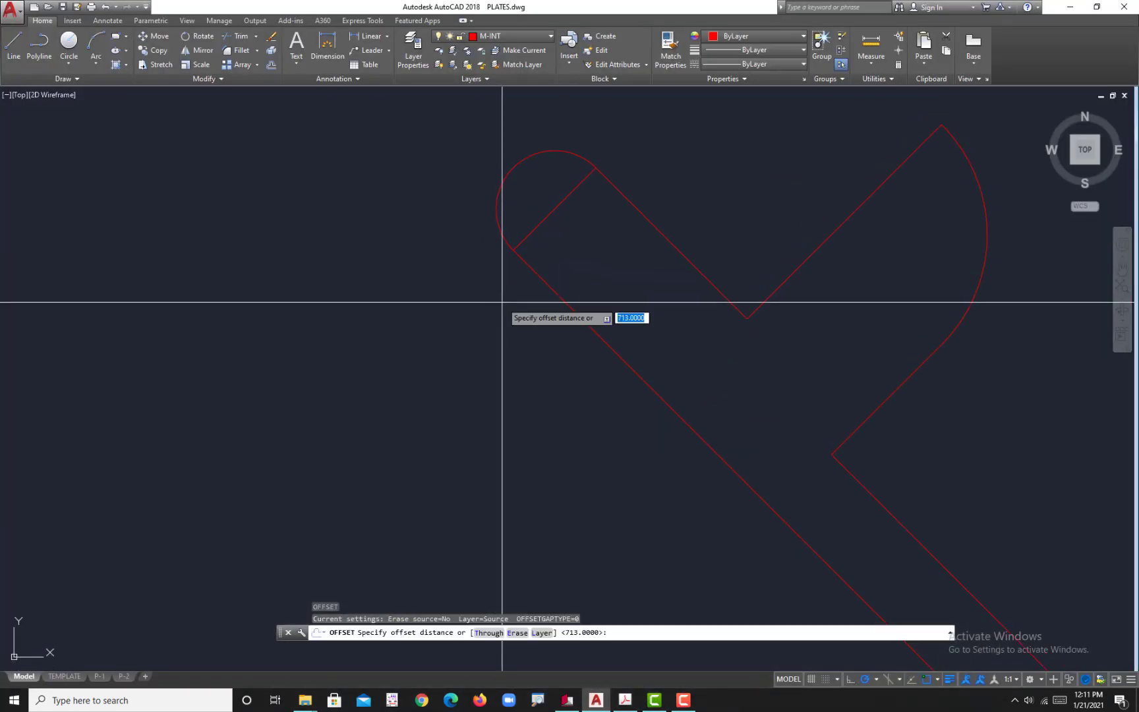
text(44)
key(Return)
click(559, 308)
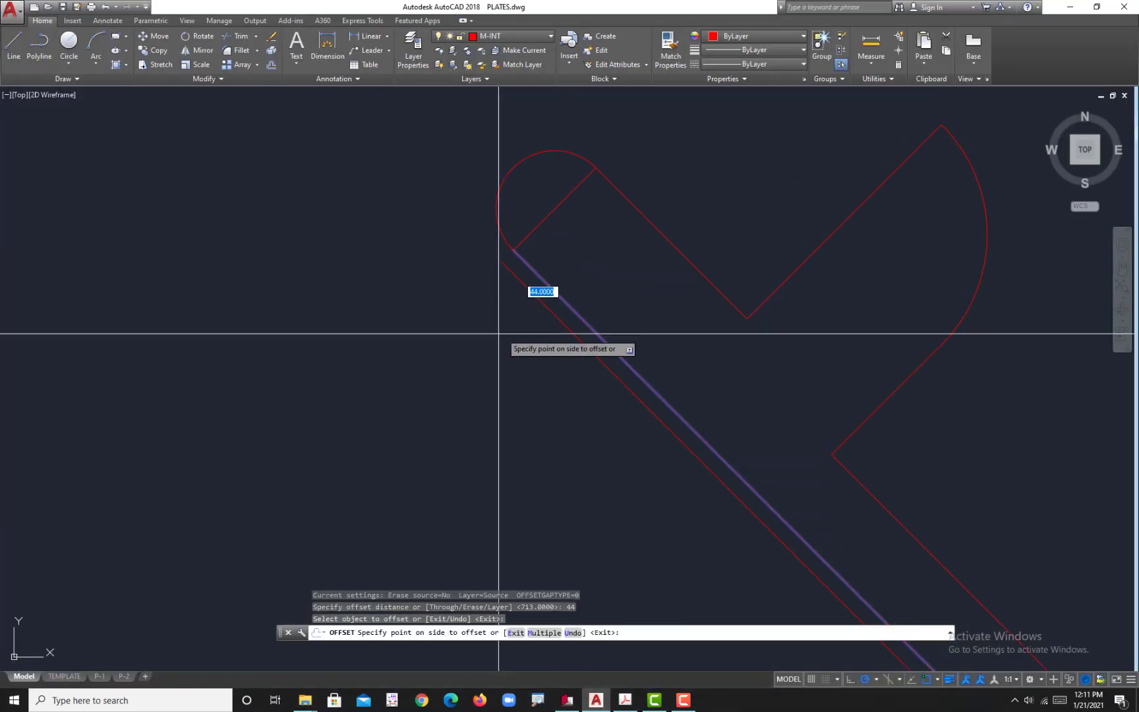
click(501, 330)
click(542, 309)
click(546, 307)
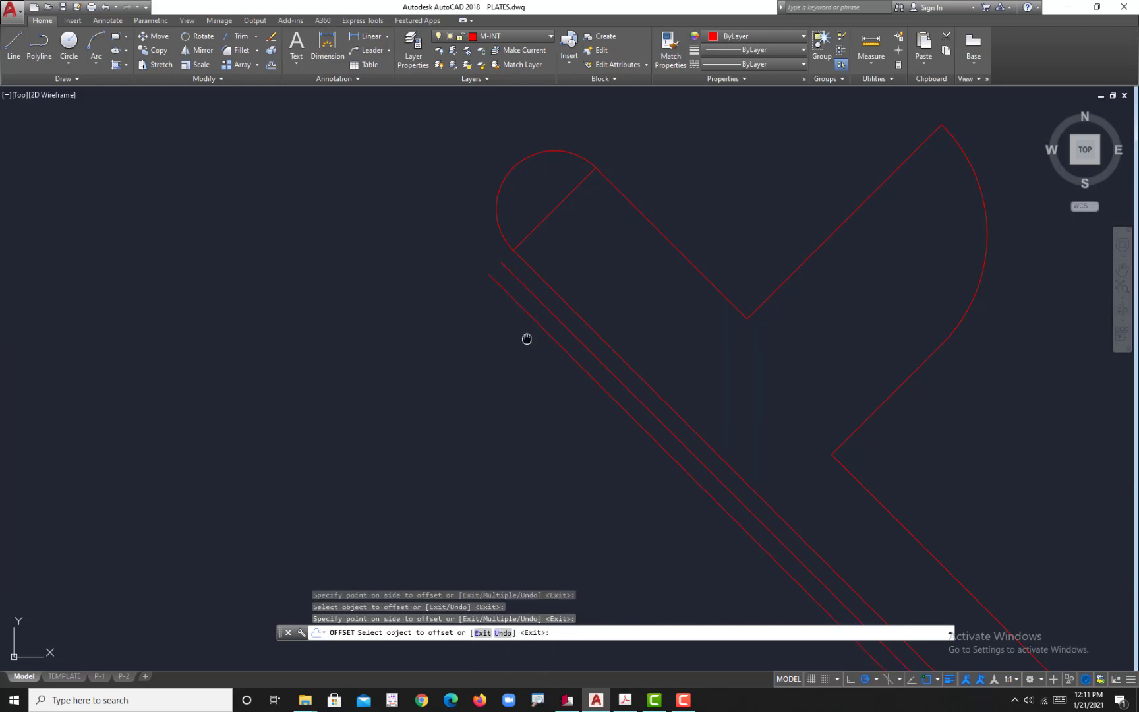
middle_drag(527, 338, 551, 394)
scroll(505, 334, up, 2)
key(Escape)
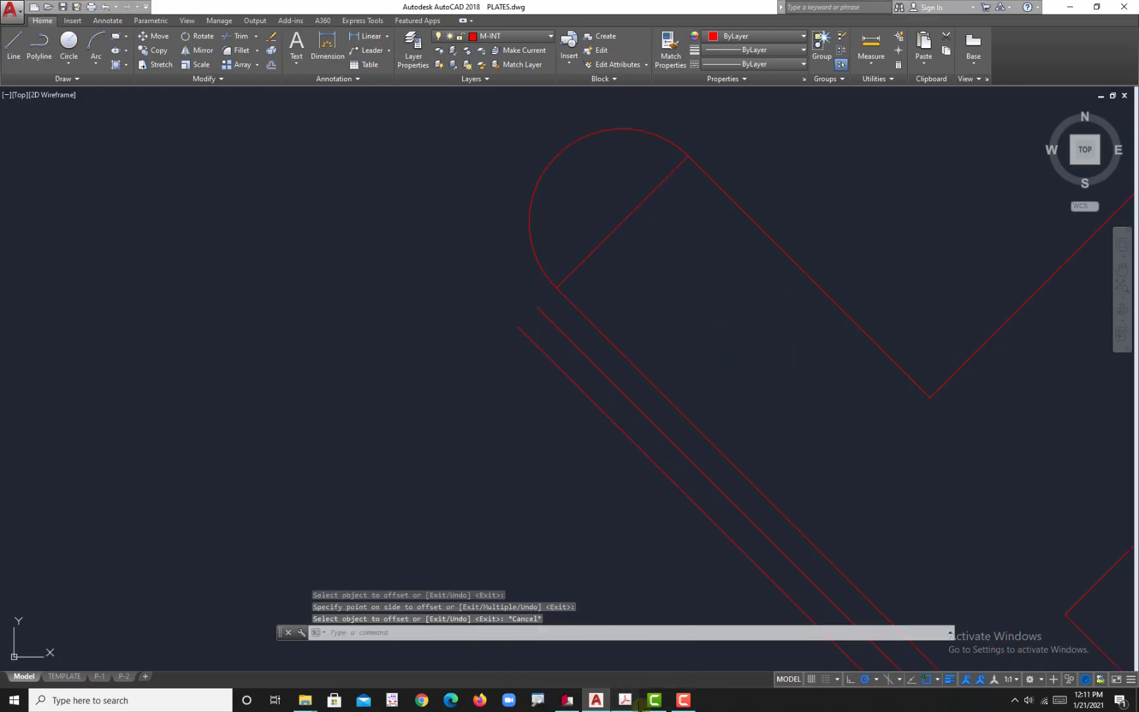
Step: Switch to the reference PDF to examine the rounded end of the narrow slot beside the arm, and return to AutoCAD
click(628, 700)
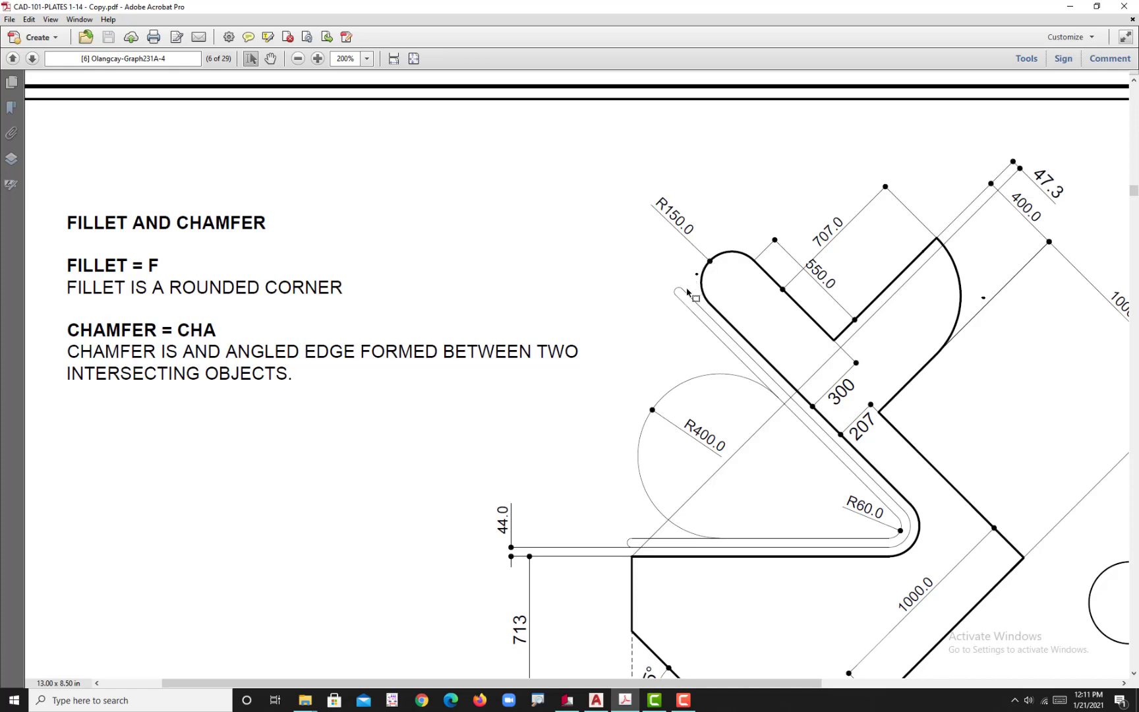
click(595, 700)
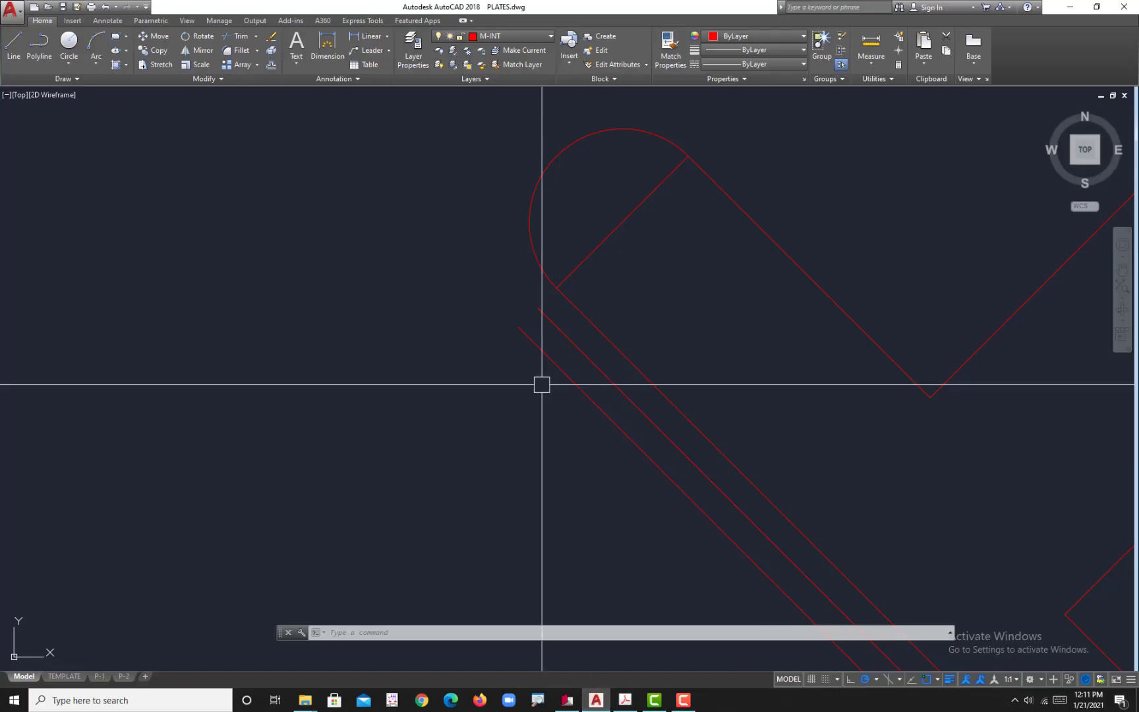
Step: Draw a guide line about 318 long from the midpoint of the arm's rounded end, running down-left at 225°
scroll(542, 387, up, 3)
text(l)
key(Return)
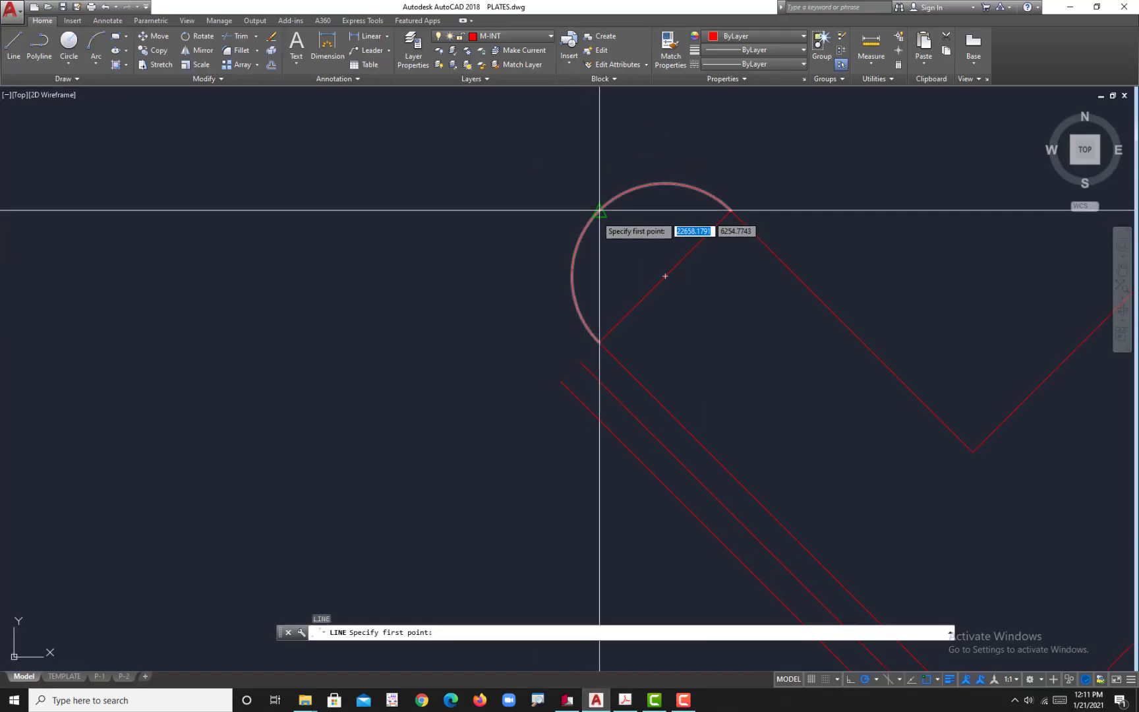
click(598, 210)
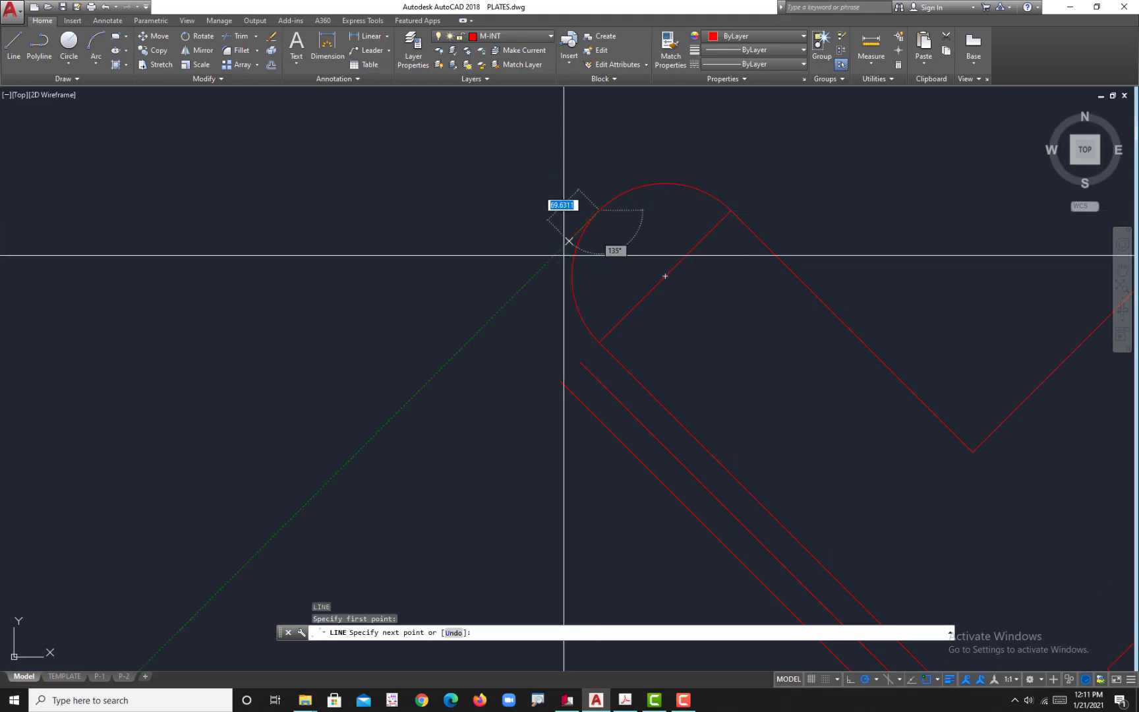
click(459, 350)
key(Escape)
key(Escape)
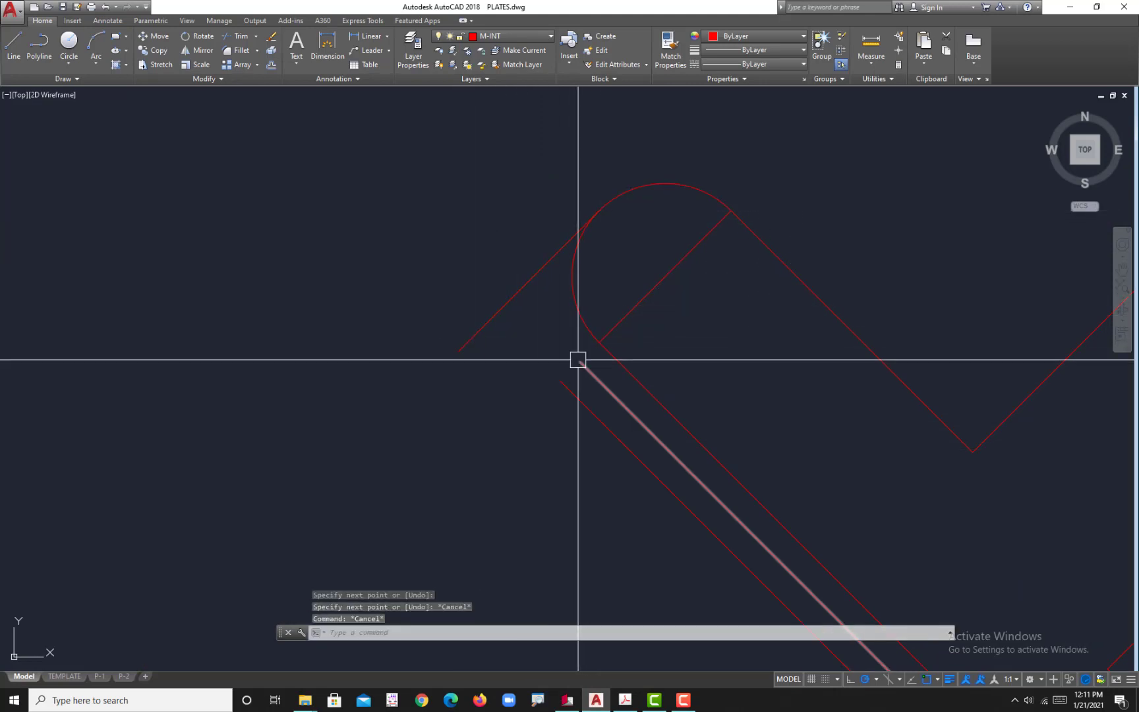
Step: Extend the upper-left ends of the two offset slot lines to the guide line
text(ex)
key(Return)
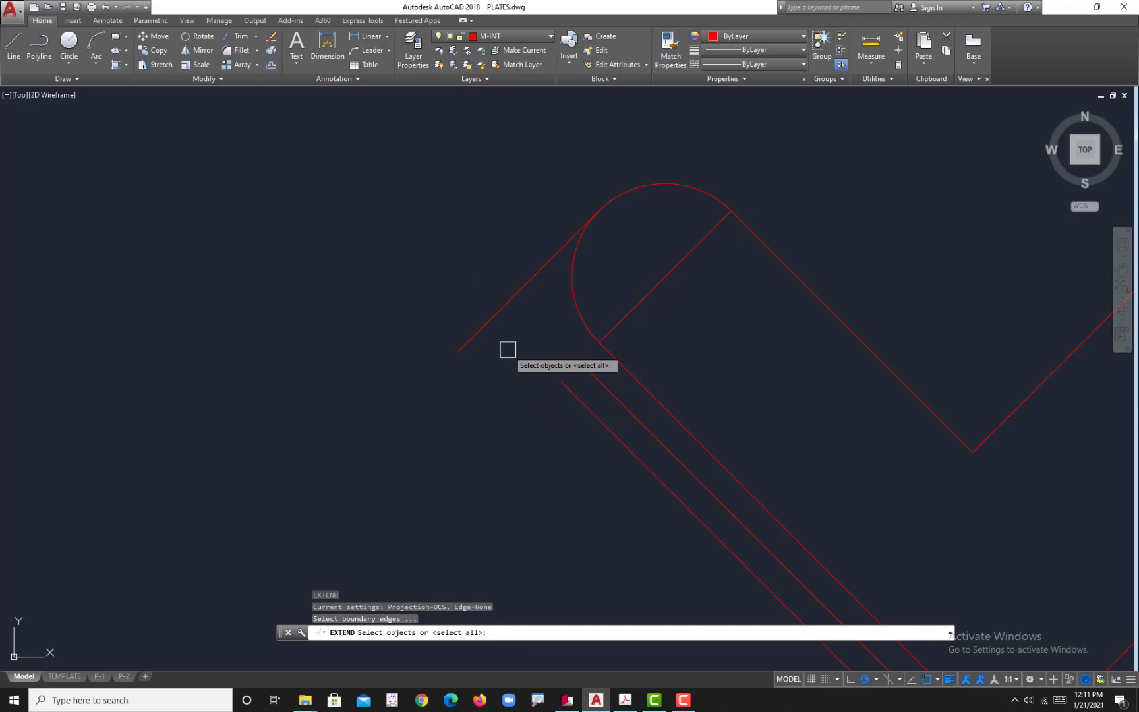
click(509, 313)
key(Return)
click(618, 501)
click(567, 392)
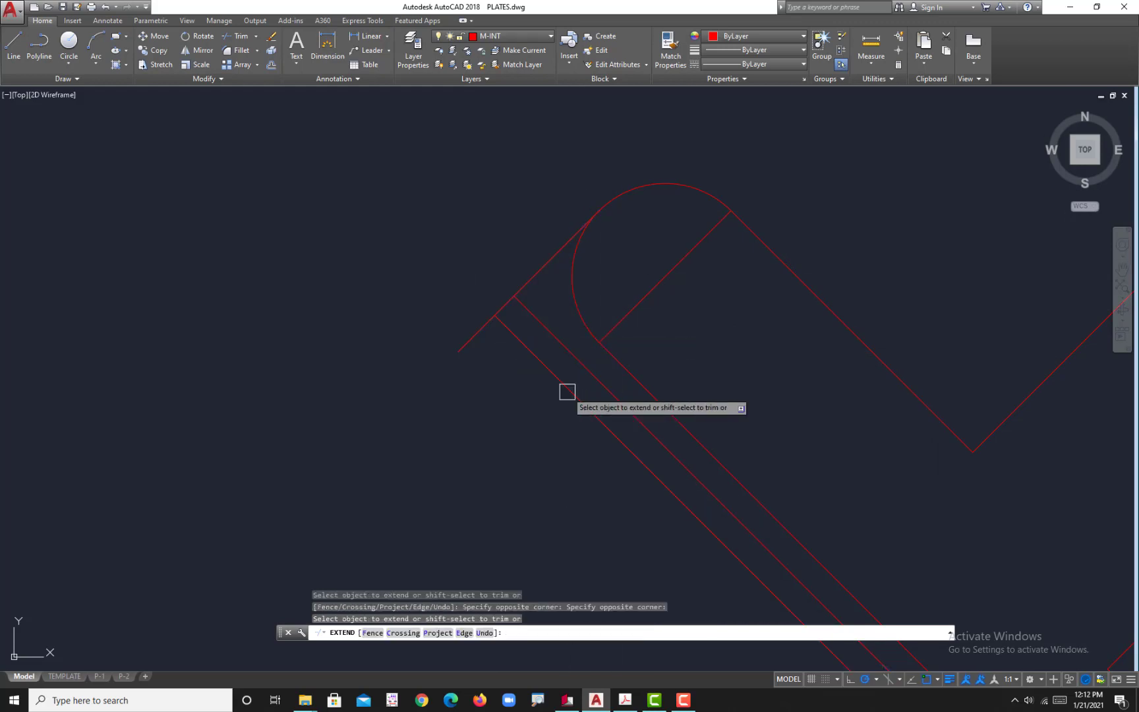
scroll(560, 350, up, 3)
key(Escape)
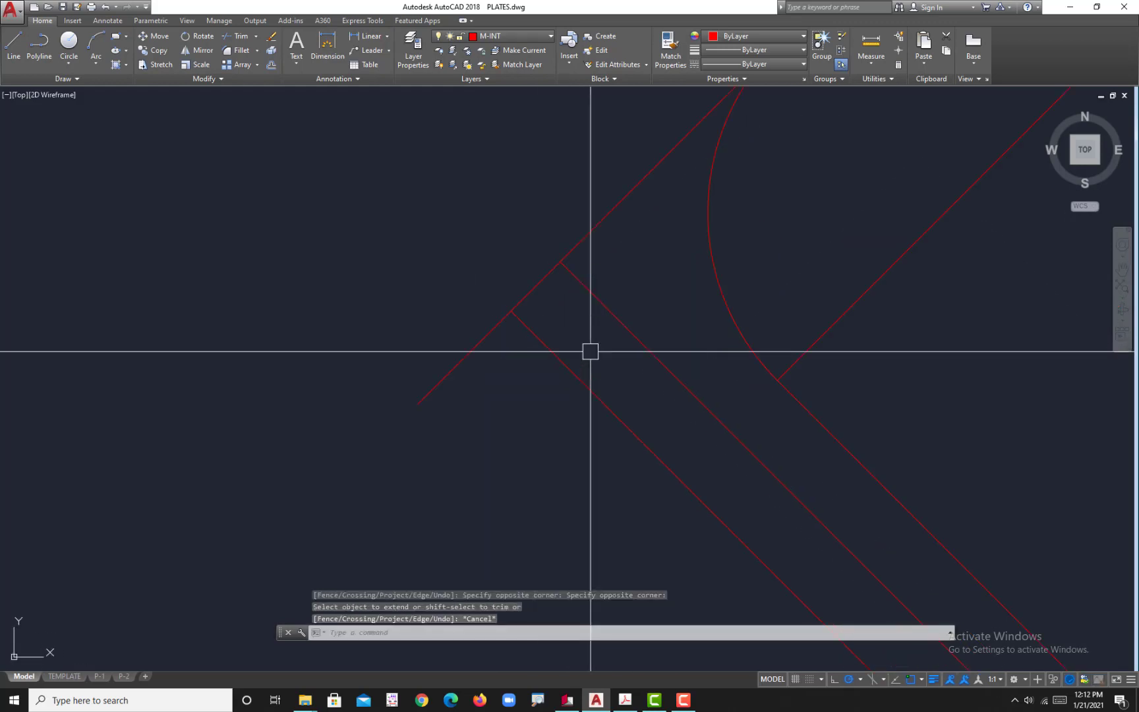
scroll(580, 302, down, 2)
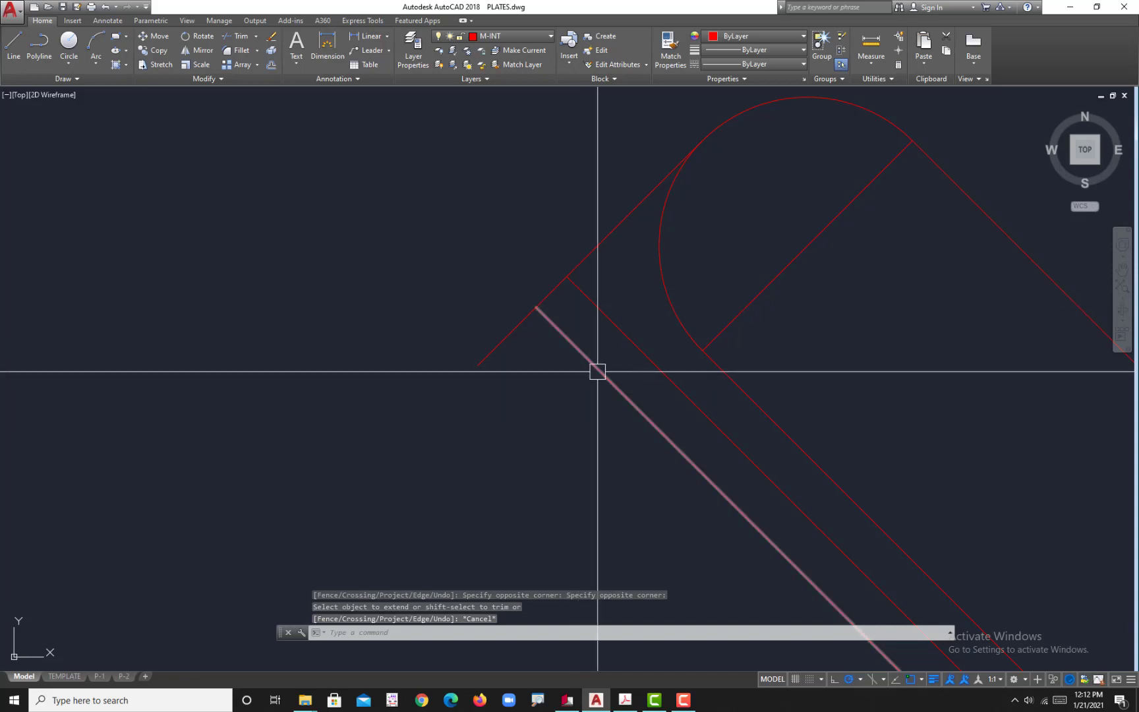
Step: Set the fillet radius to 0 and fillet the two parallel slot lines together at their upper-left end
text(f)
key(Return)
text(r)
key(Return)
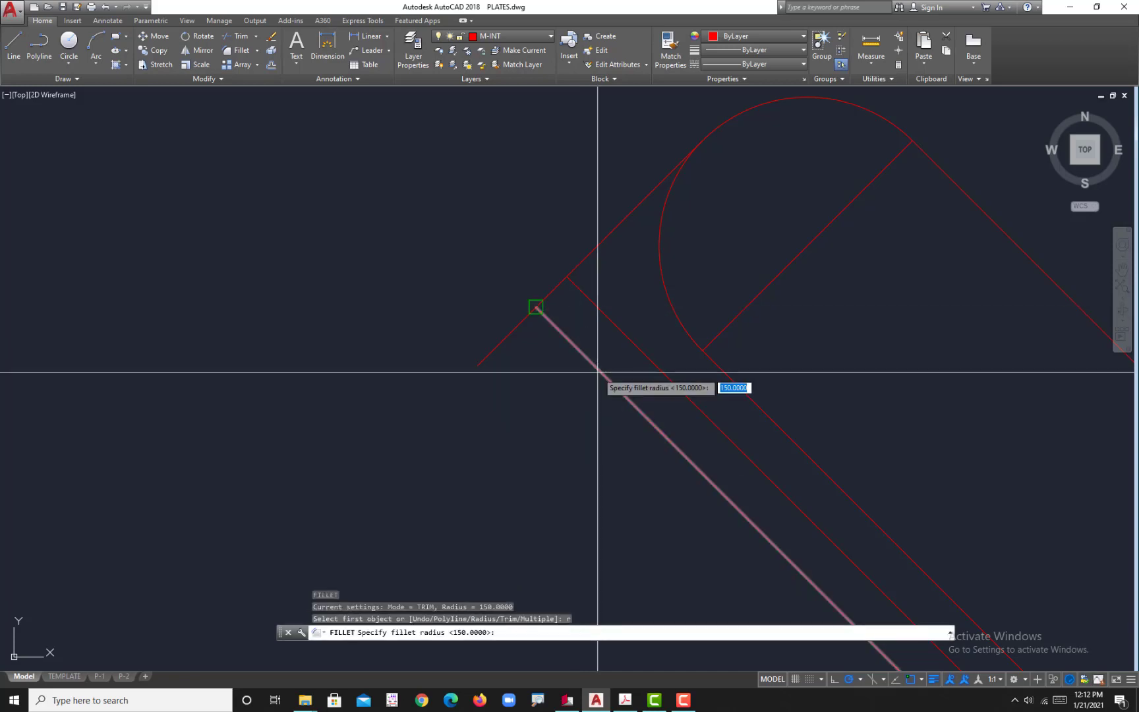
key(Return)
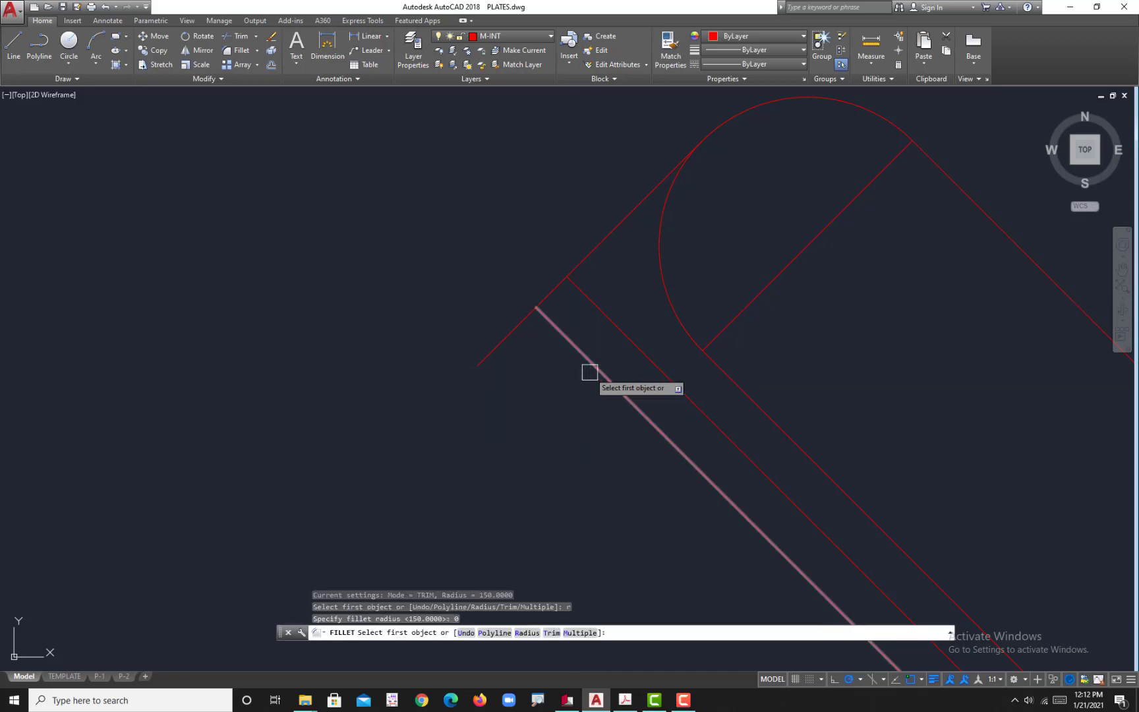
click(563, 335)
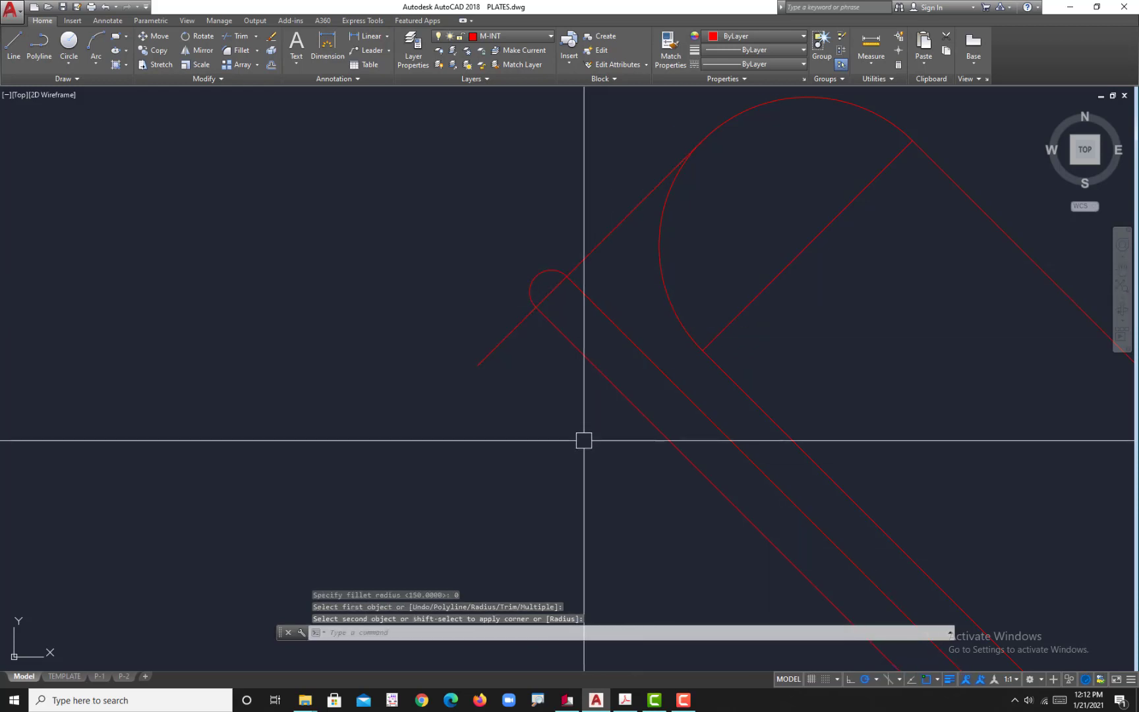
Step: Check the narrow slot's rounded end in the reference PDF, and move the slot's end arc inward to touch the guide line in AutoCAD
click(625, 700)
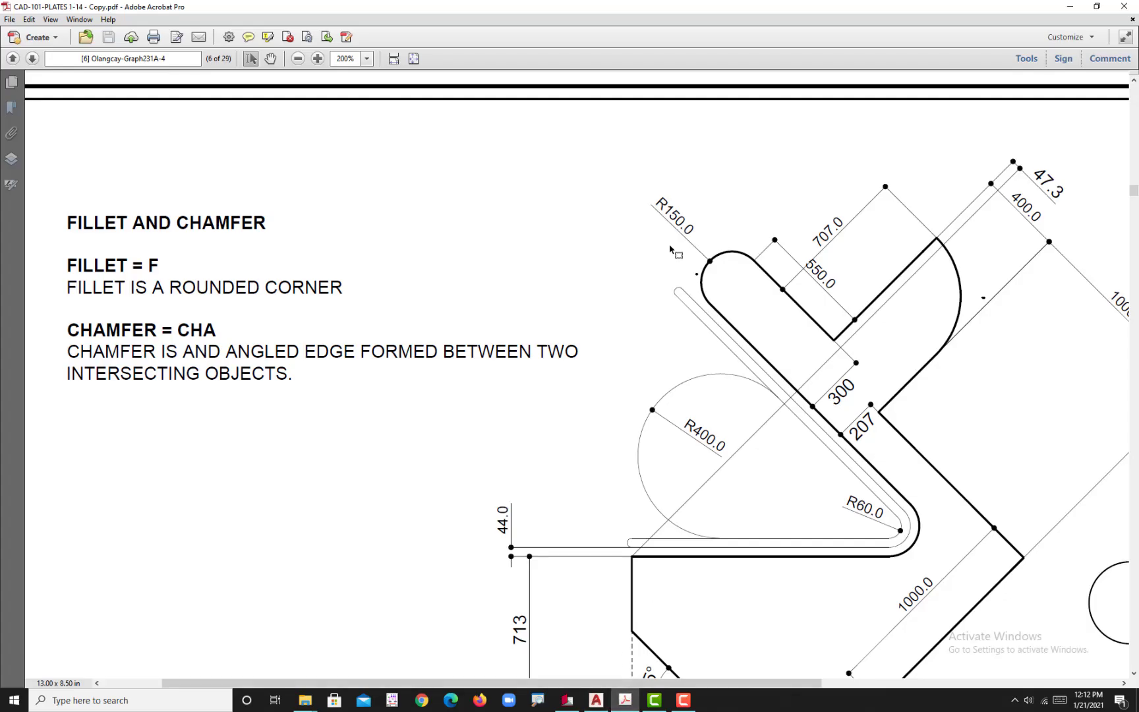
ctrl+scroll(707, 270, up, 3)
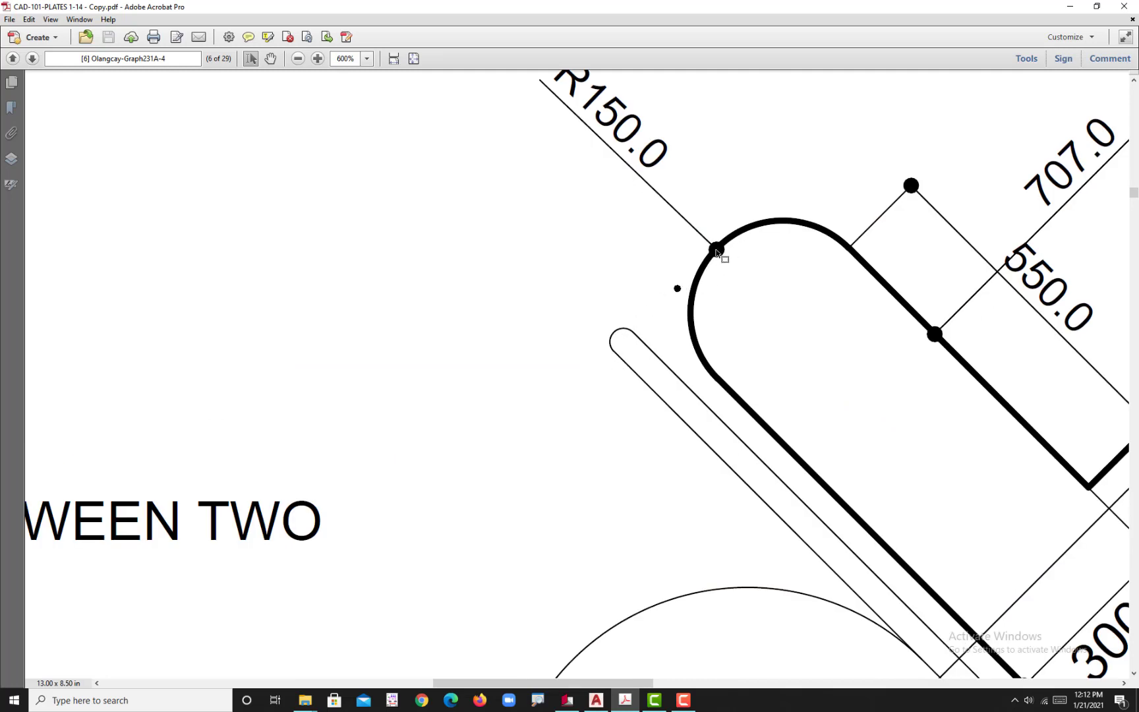
click(603, 704)
middle_drag(605, 371, 614, 325)
scroll(535, 339, up, 3)
key(Escape)
click(541, 336)
text(m)
key(Return)
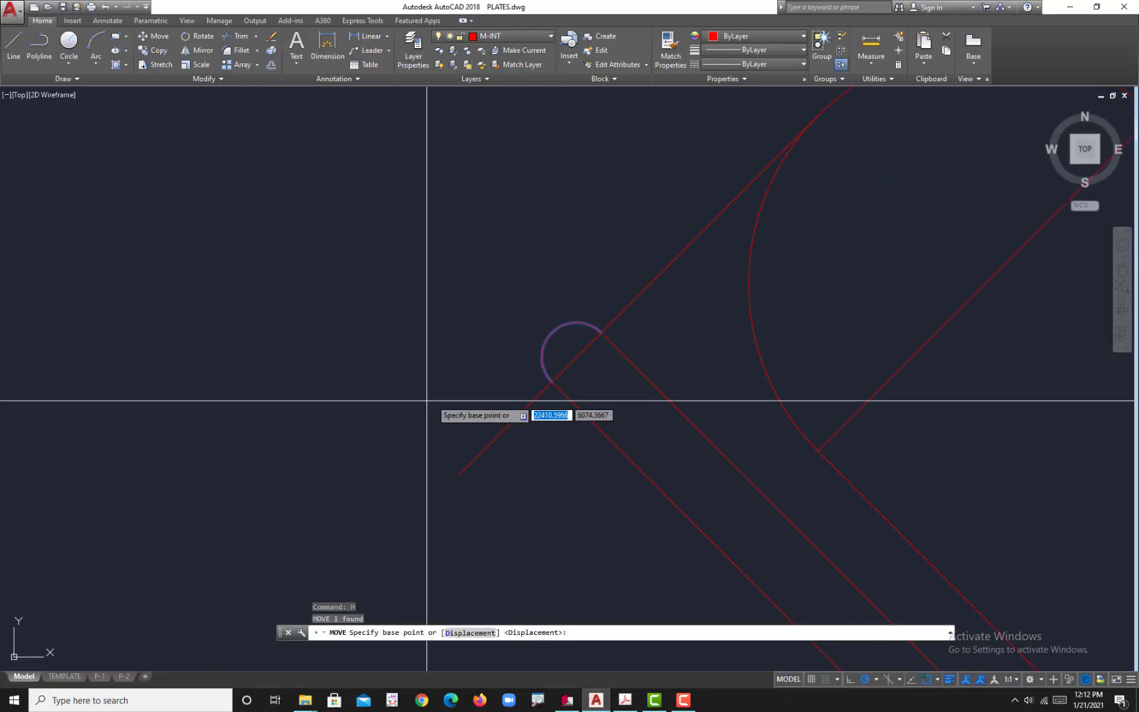
click(552, 333)
key(Escape)
key(Escape)
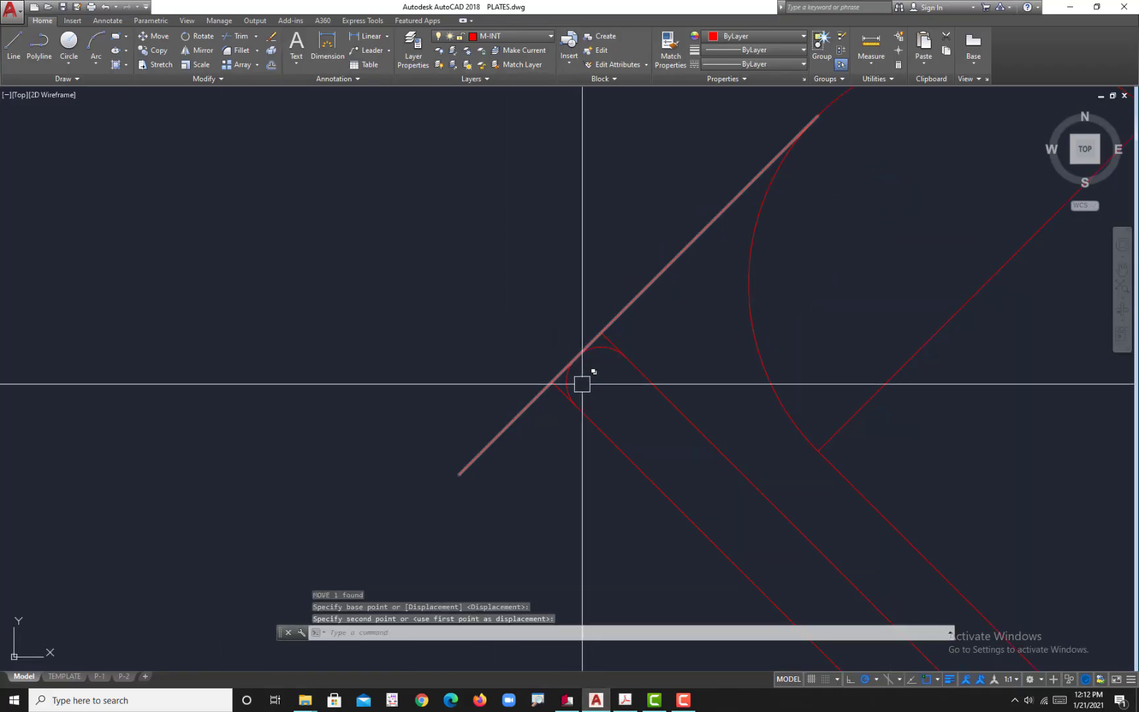
Step: Trim the two slot line ends that project past the moved end arc
scroll(577, 396, up, 2)
text(tr)
scroll(564, 415, up, 2)
key(Return)
key(Return)
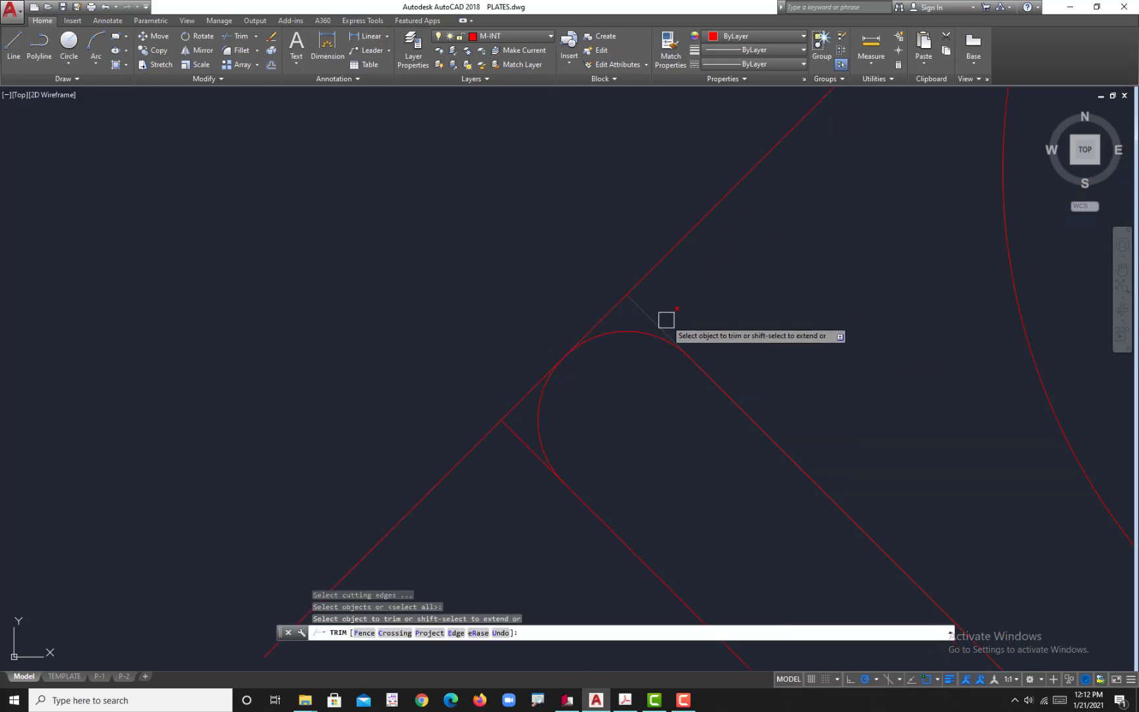
key(Escape)
Step: Delete the diagonal guide line and the short line across the arm's rounded end
click(692, 307)
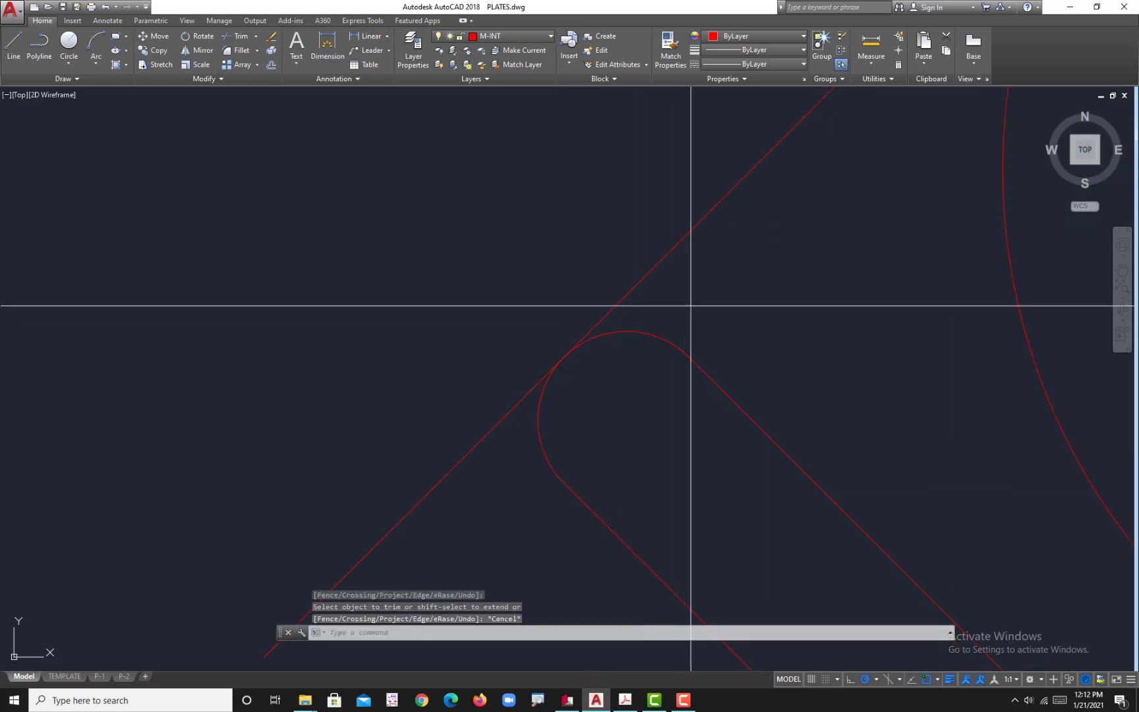
click(589, 297)
scroll(589, 298, down, 3)
key(Delete)
scroll(675, 336, down, 2)
mouse_move(739, 457)
middle_down()
mouse_move(736, 400)
mouse_move(634, 361)
mouse_move(671, 389)
middle_up()
click(725, 270)
key(Delete)
Step: Switch to the reference PDF to check the radius of the slot's inner bend, and return to AutoCAD
scroll(731, 286, down, 3)
scroll(671, 440, up, 1)
scroll(659, 353, up, 2)
click(631, 702)
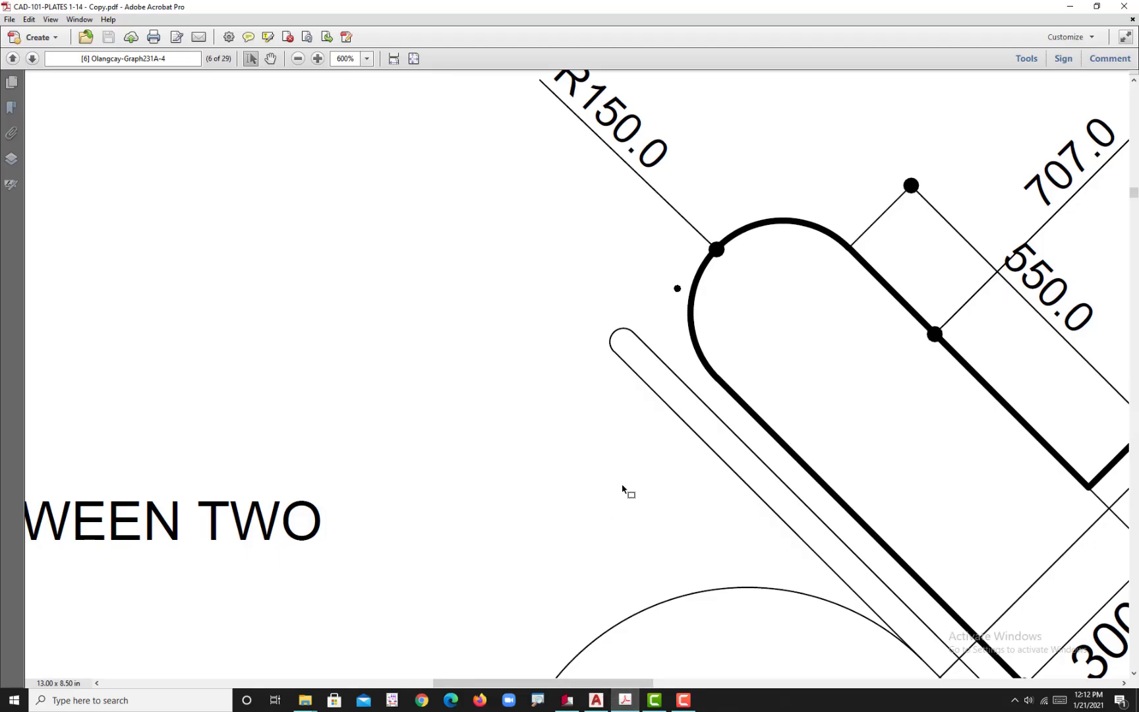
scroll(702, 431, down, 1)
ctrl+scroll(671, 386, down, 4)
ctrl+scroll(673, 418, up, 2)
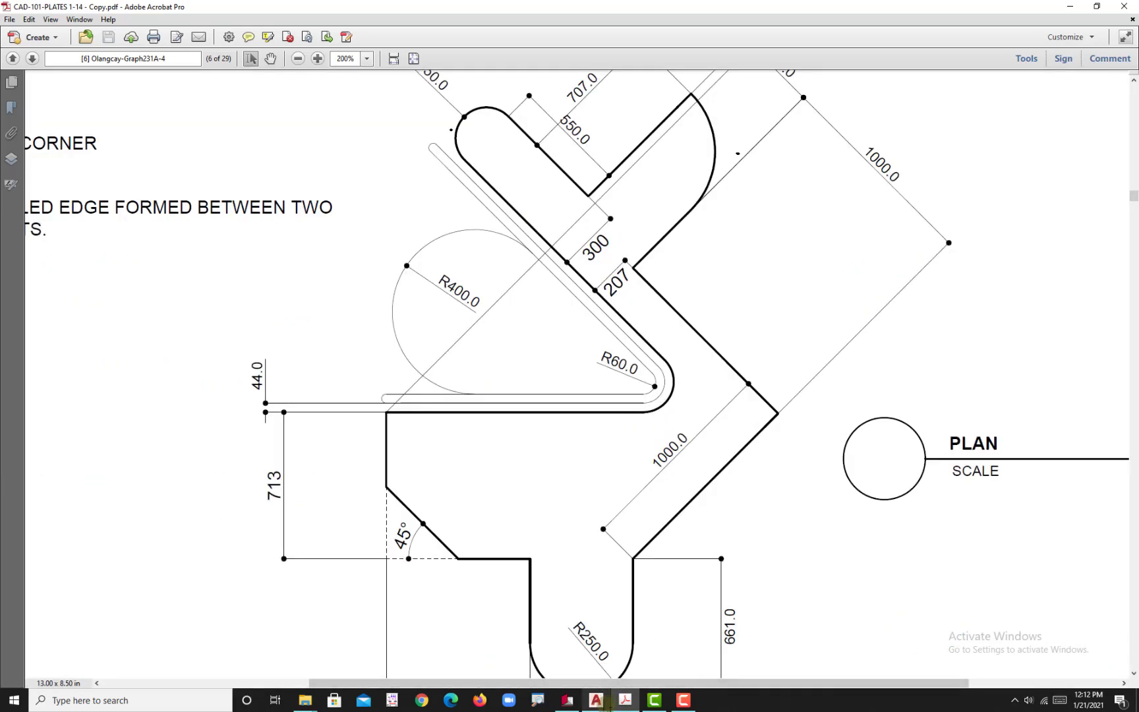
click(596, 700)
Step: Fillet the innermost angled slot line with the upper horizontal slot line using a radius of 60
scroll(639, 462, down, 1)
text(F)
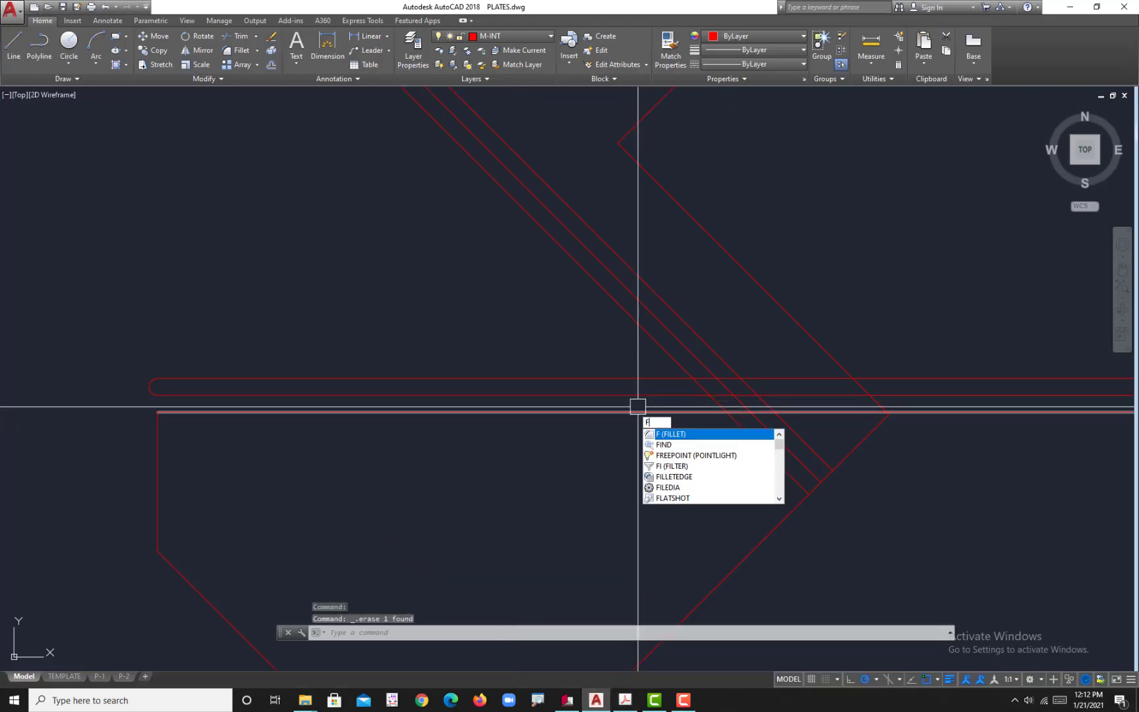
key(Return)
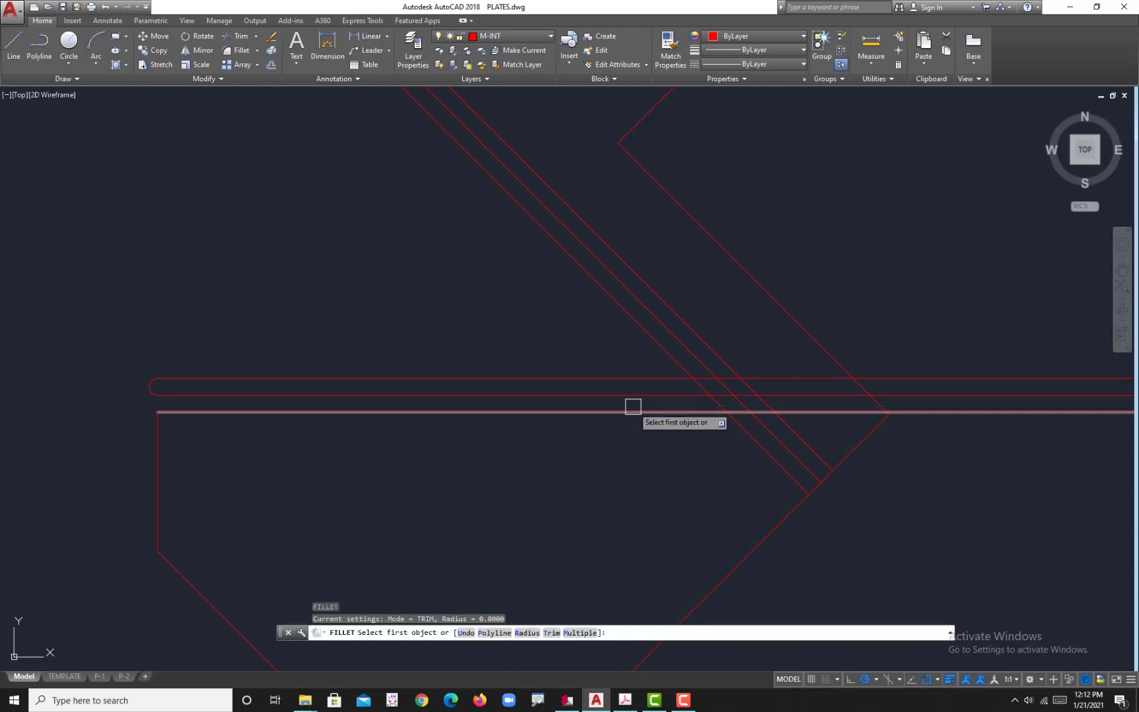
click(520, 635)
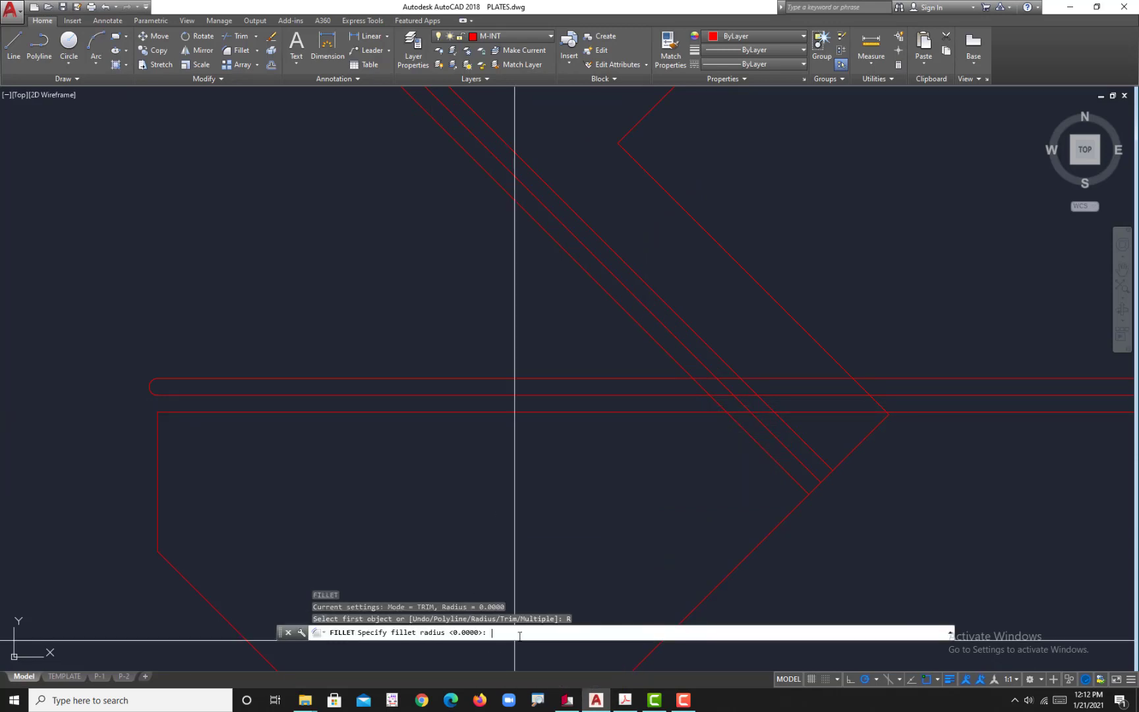
text(60)
key(Return)
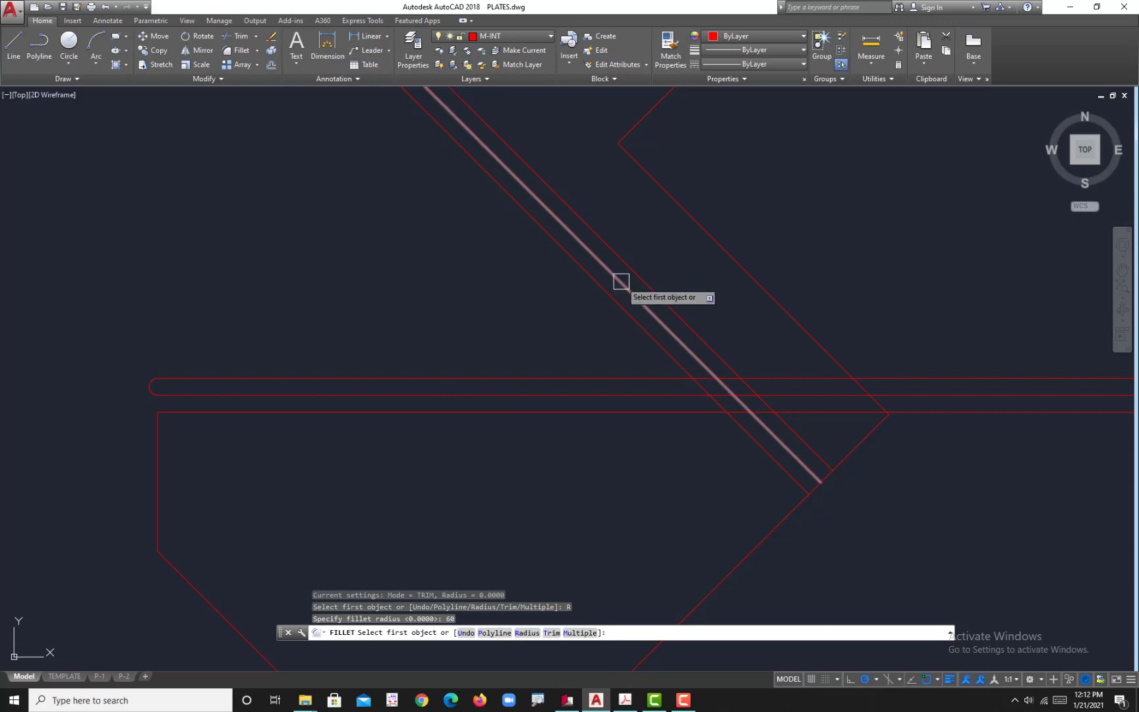
scroll(621, 281, up, 2)
click(683, 394)
click(676, 444)
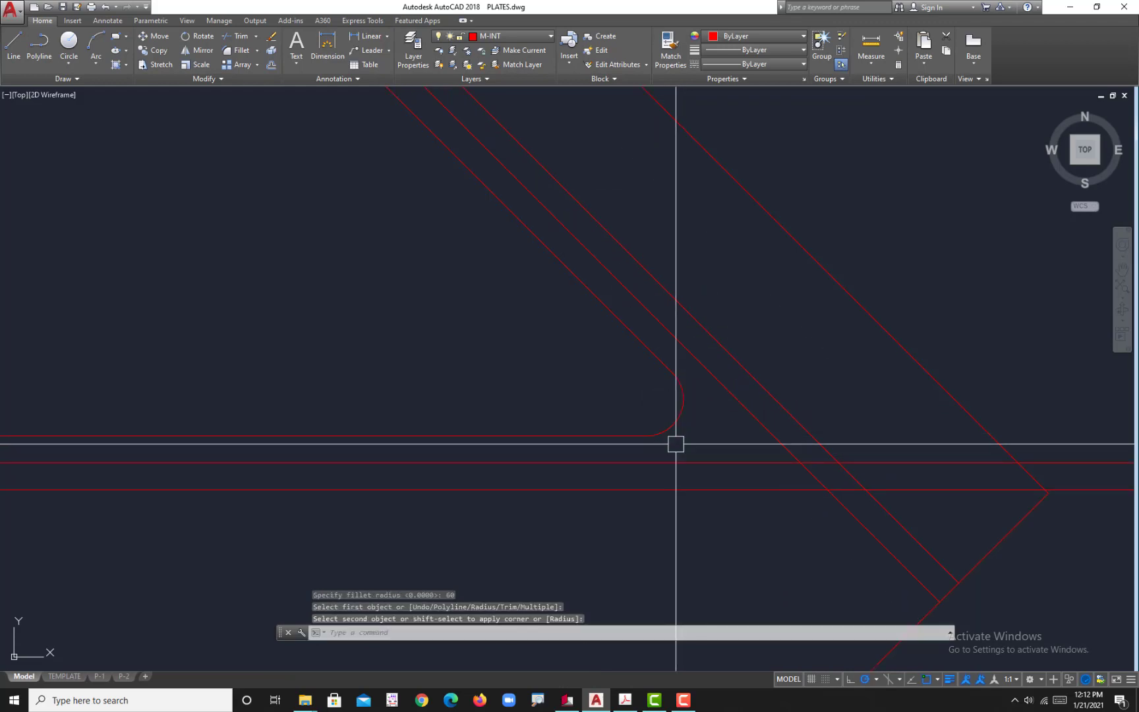
Step: Offset the inner bend arc outward twice by 44 to form the slot's outer bend and the plate's corner arc
scroll(607, 440, up, 2)
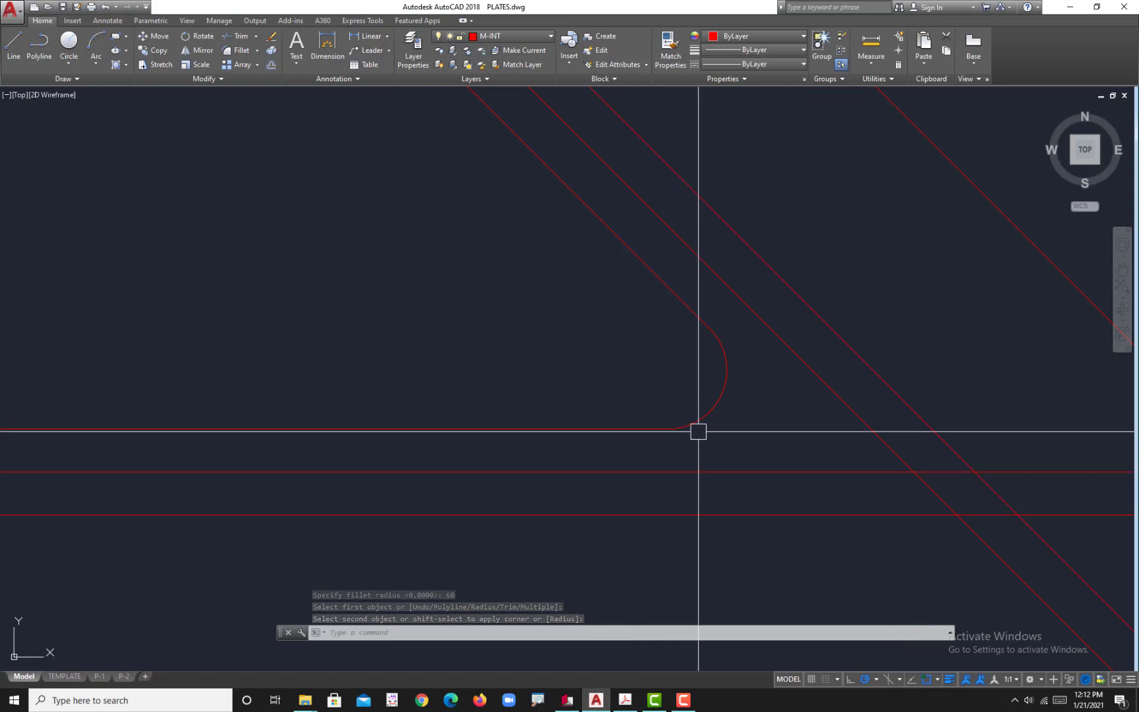
scroll(636, 437, down, 2)
scroll(636, 429, up, 2)
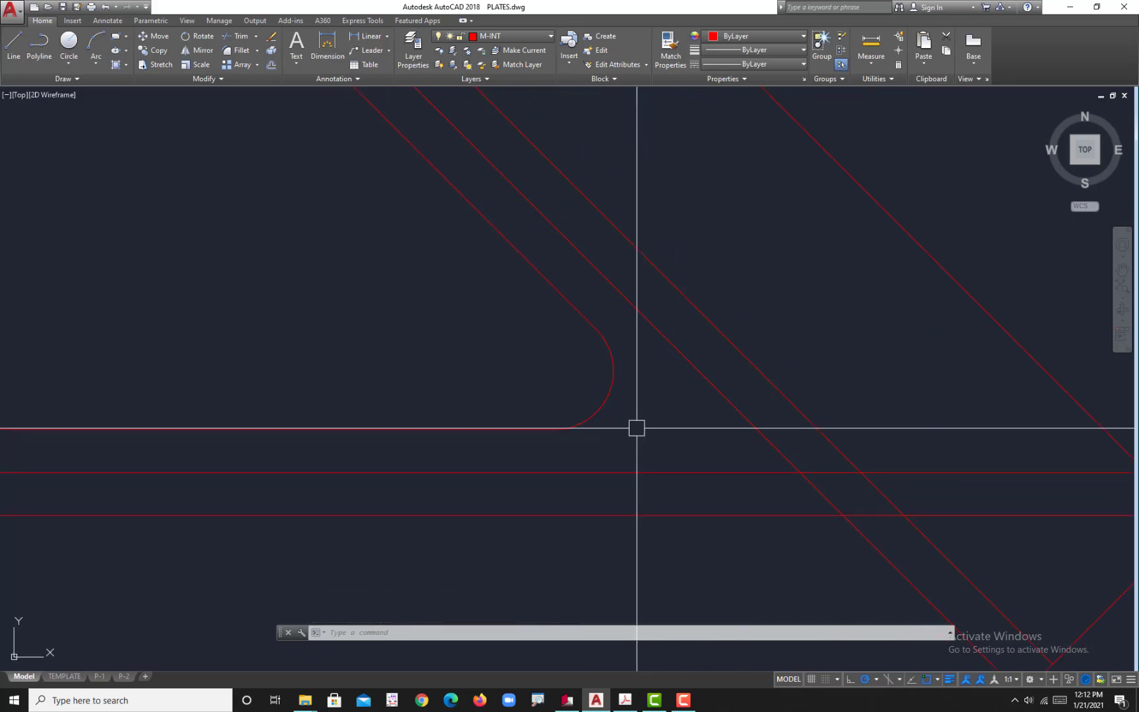
key(Escape)
text(o)
key(Return)
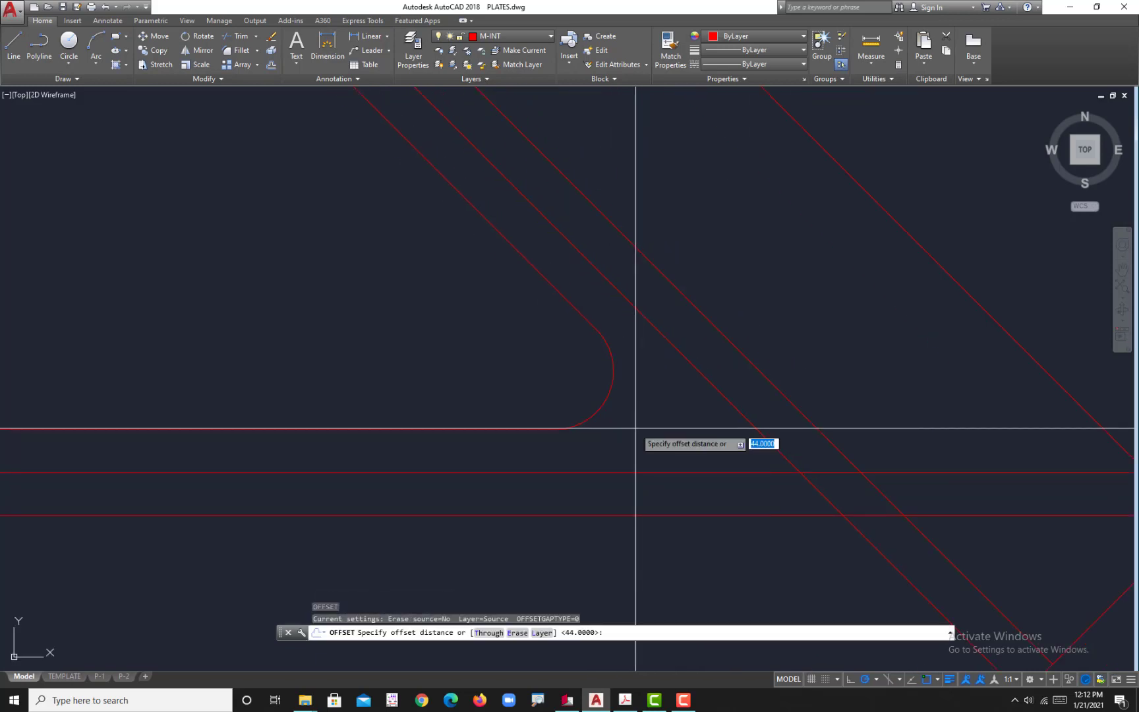
text(44)
key(Return)
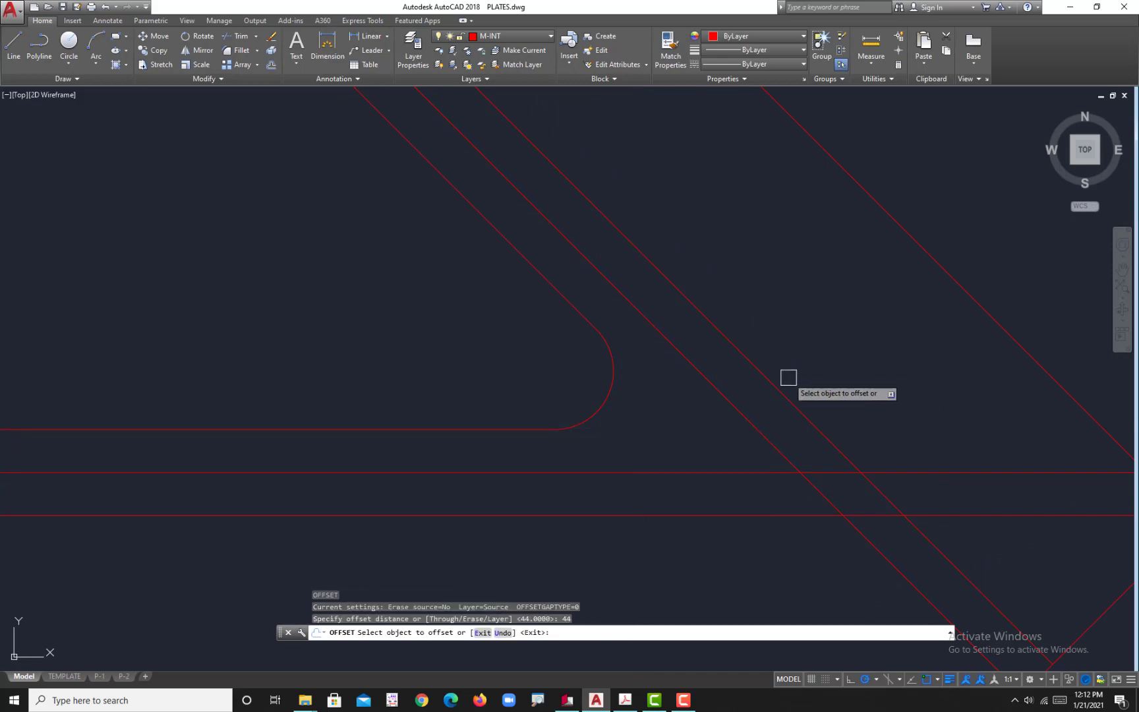
click(611, 394)
click(699, 415)
scroll(720, 386, down, 4)
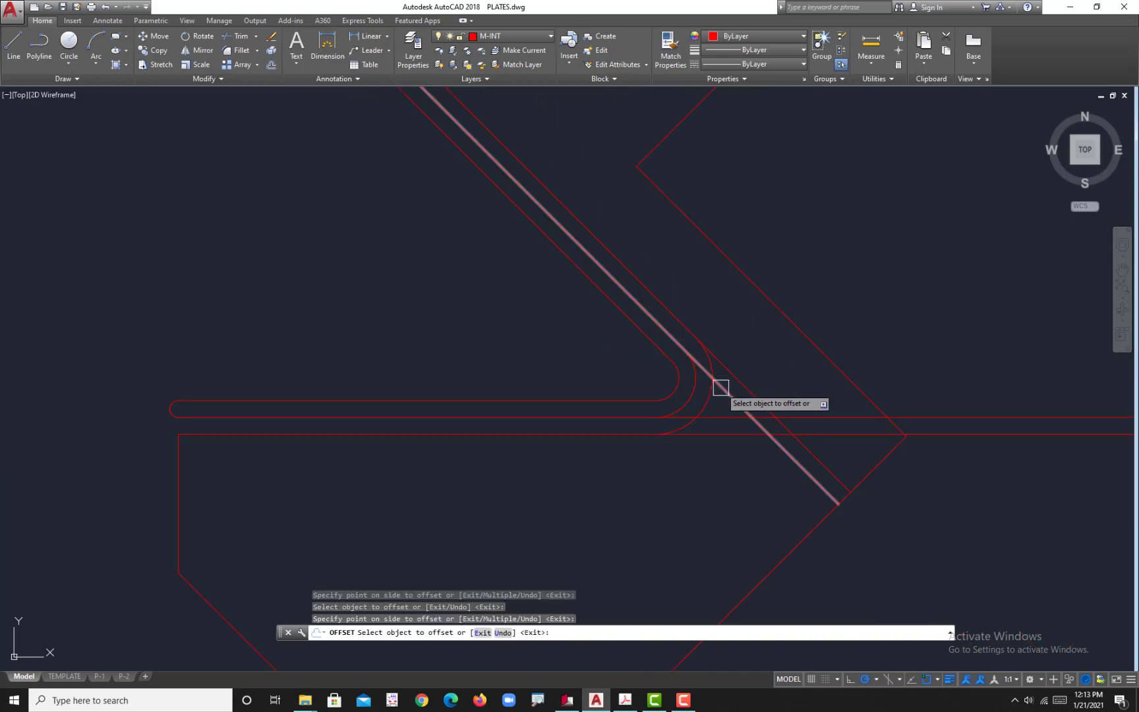
Step: Trim the angled and horizontal lines where they overshoot the middle and outer bend arcs
key(Escape)
key(Return)
key(Return)
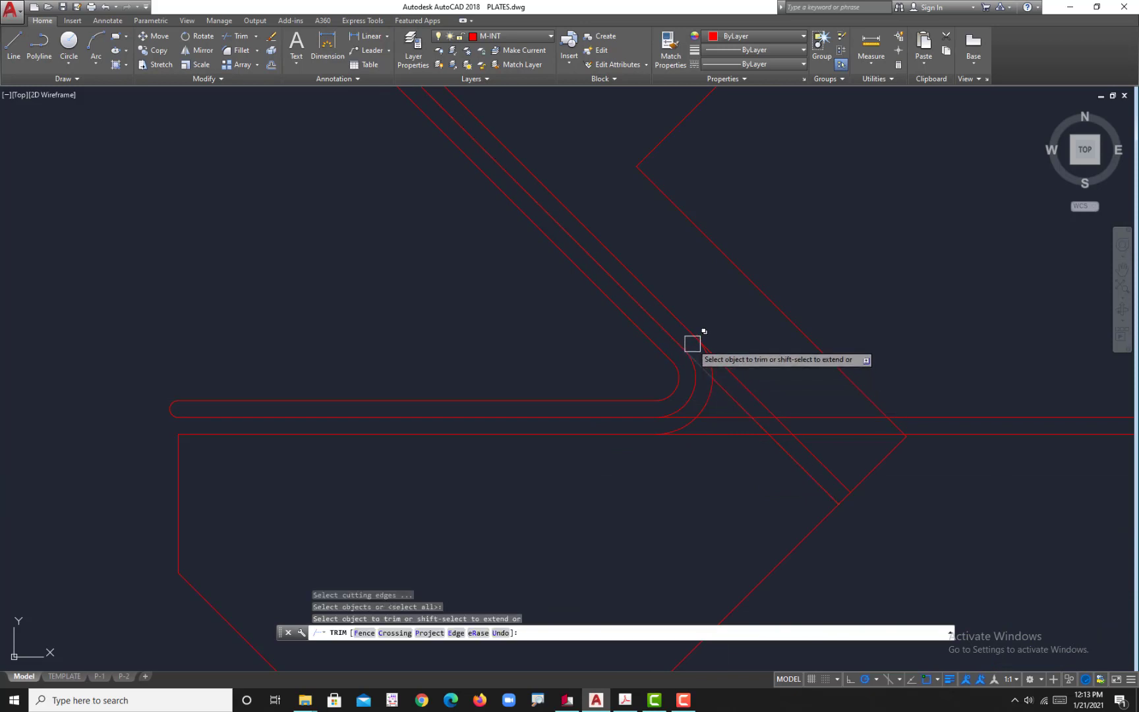
scroll(723, 359, up, 3)
click(753, 371)
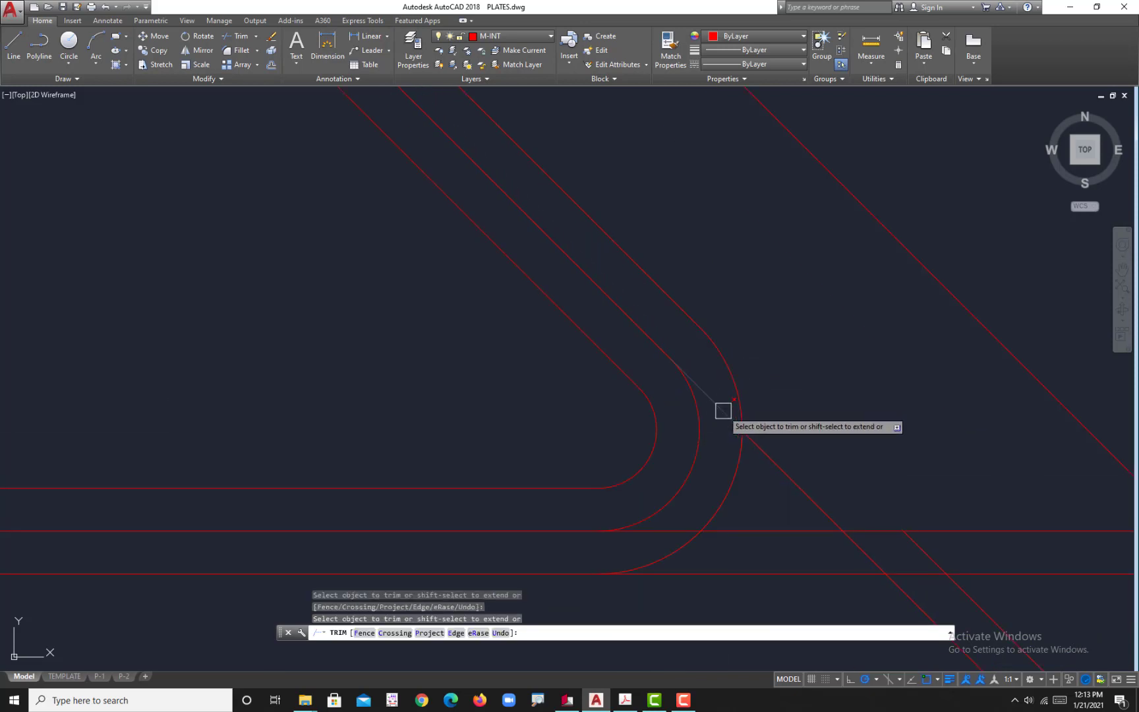
middle_drag(685, 535, 705, 427)
scroll(697, 427, up, 2)
click(679, 424)
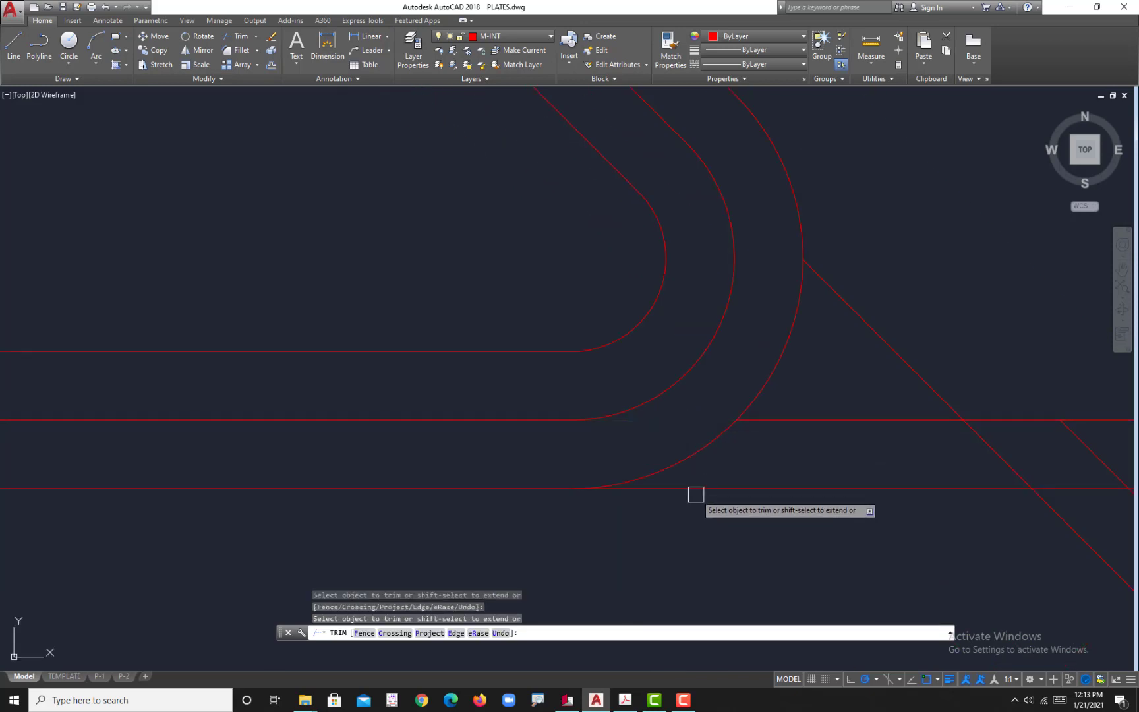
click(695, 493)
scroll(759, 487, down, 2)
scroll(759, 487, down, 2)
key(Escape)
Step: Erase the four leftover line pieces beyond the outer bend arc
click(909, 488)
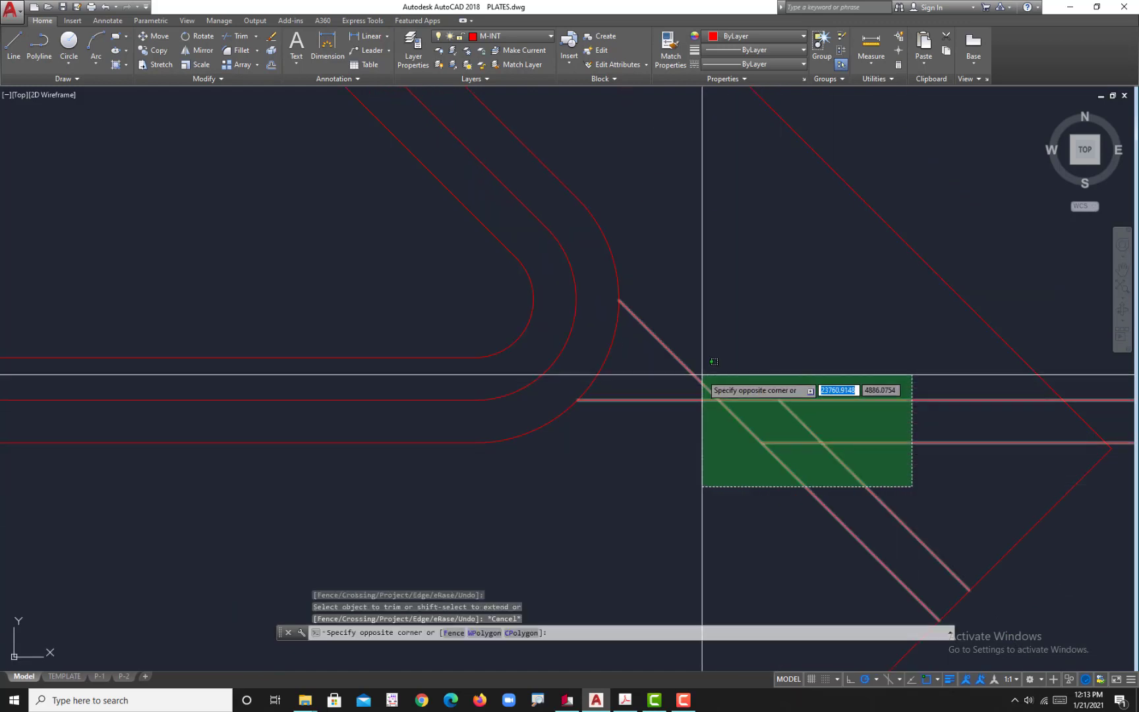
click(702, 381)
scroll(675, 414, down, 4)
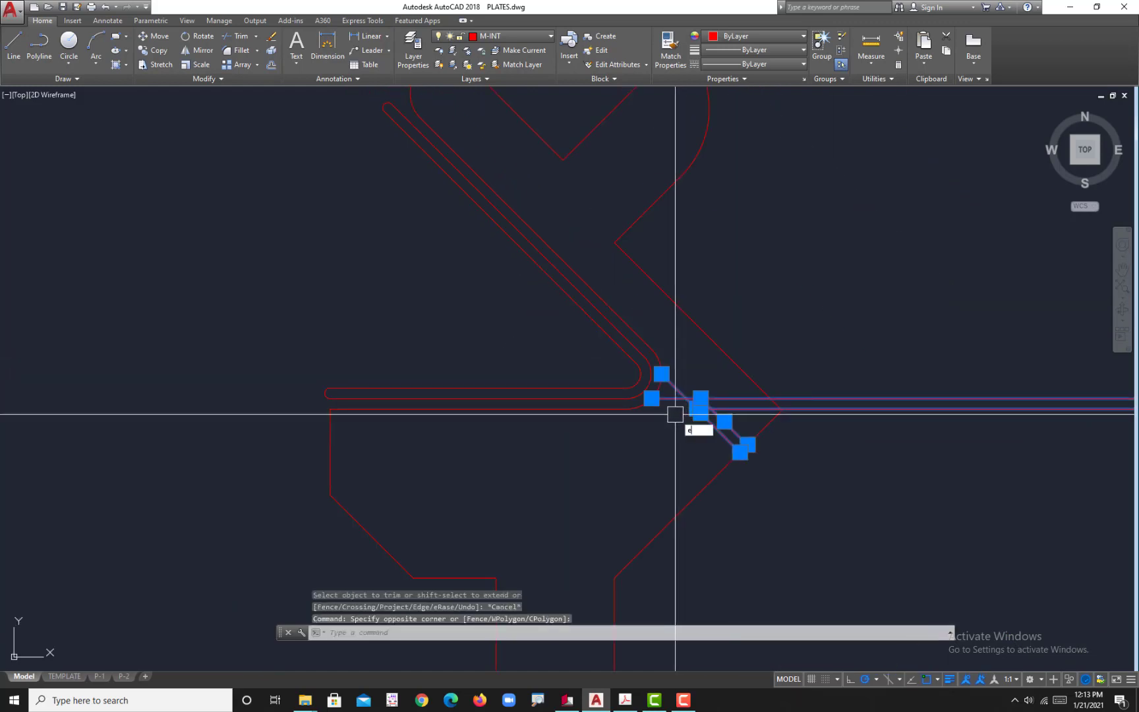
key(Return)
scroll(681, 387, down, 3)
scroll(700, 389, up, 3)
middle_drag(699, 389, 719, 383)
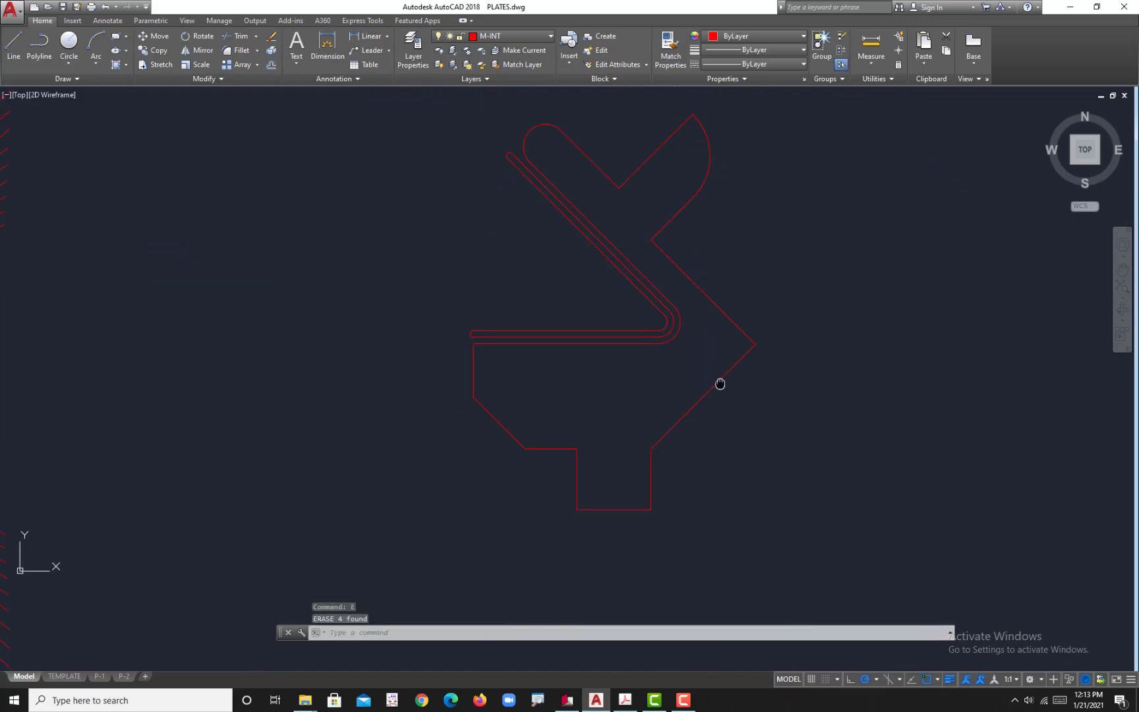
scroll(720, 383, down, 3)
scroll(633, 409, up, 1)
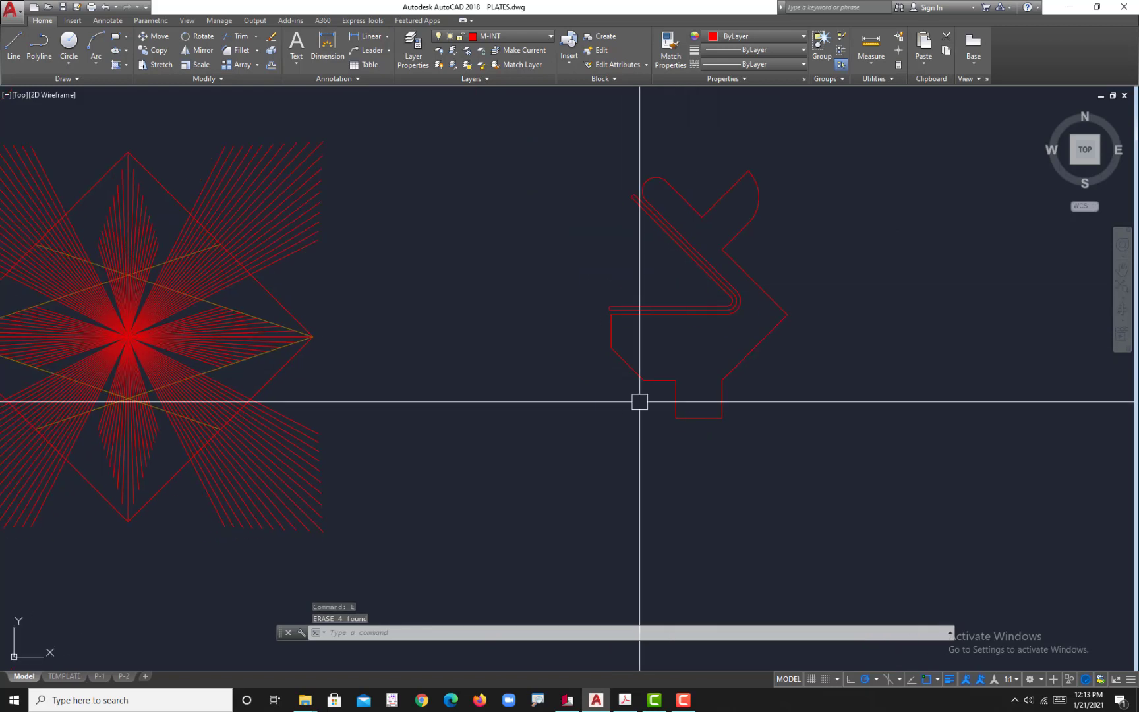
Step: Select all connected lines and arcs of the plate's outer outline, leaving out the slot, and join them into one polyline
scroll(626, 401, down, 3)
middle_drag(622, 401, 674, 404)
scroll(673, 401, up, 3)
click(838, 459)
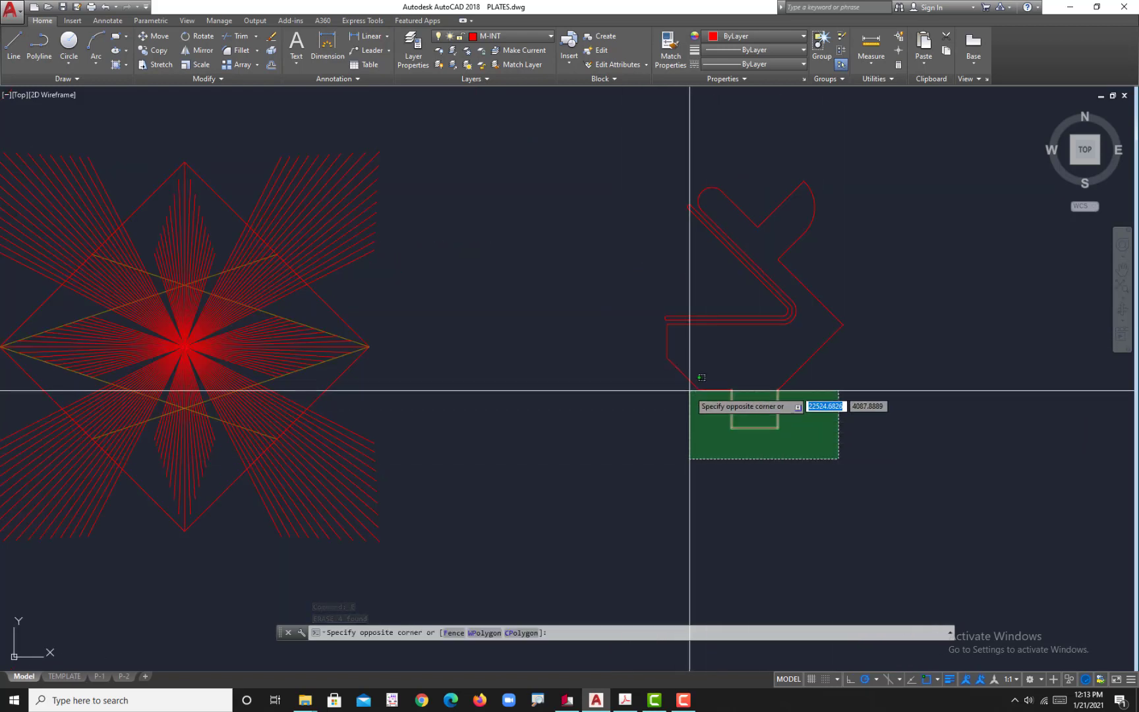
click(656, 354)
scroll(686, 336, up, 5)
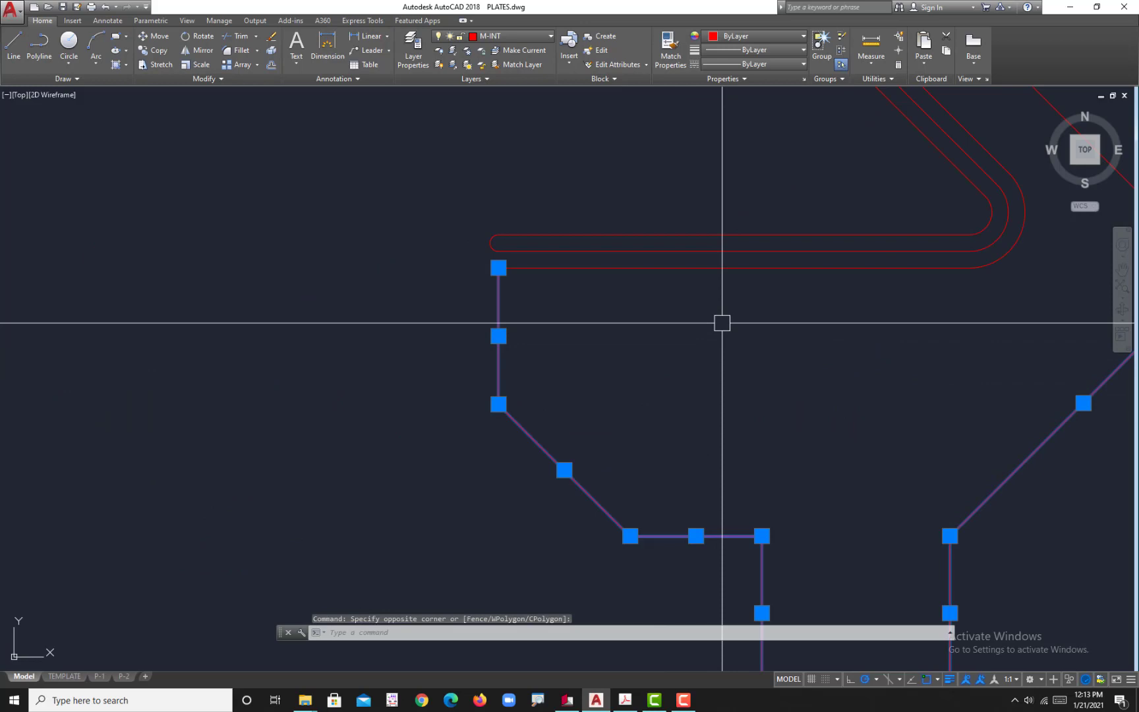
click(701, 276)
click(676, 268)
click(672, 267)
middle_drag(1006, 337, 803, 439)
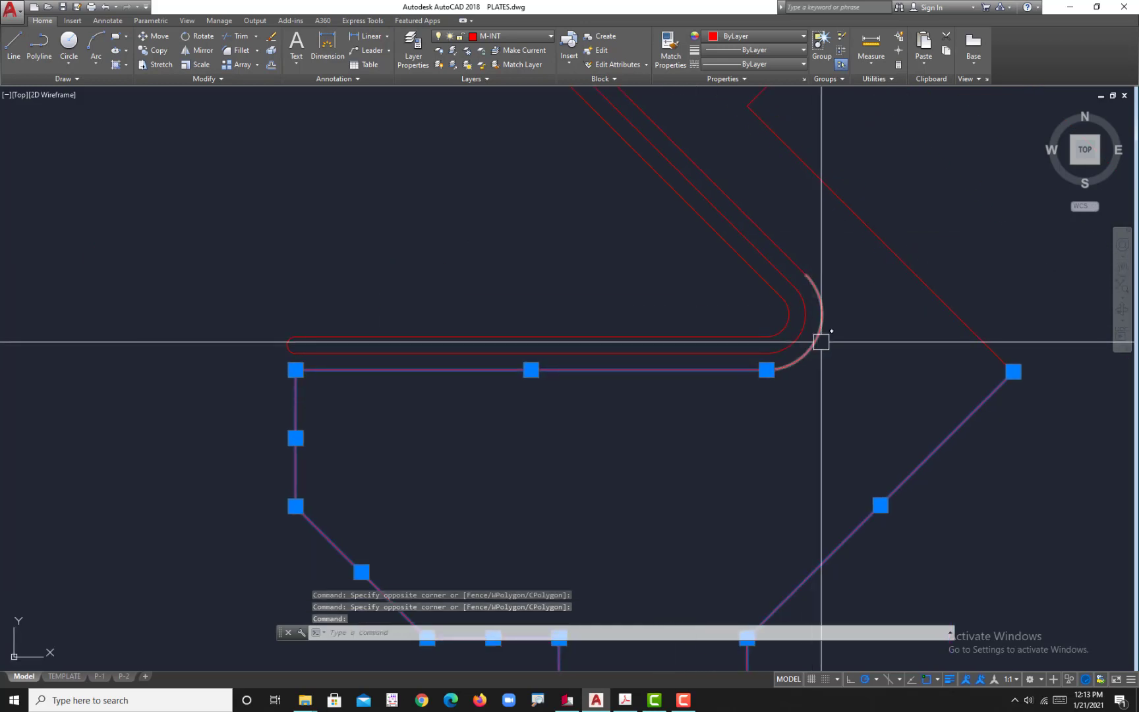
click(821, 341)
click(804, 265)
middle_drag(801, 234, 815, 447)
click(860, 412)
click(740, 313)
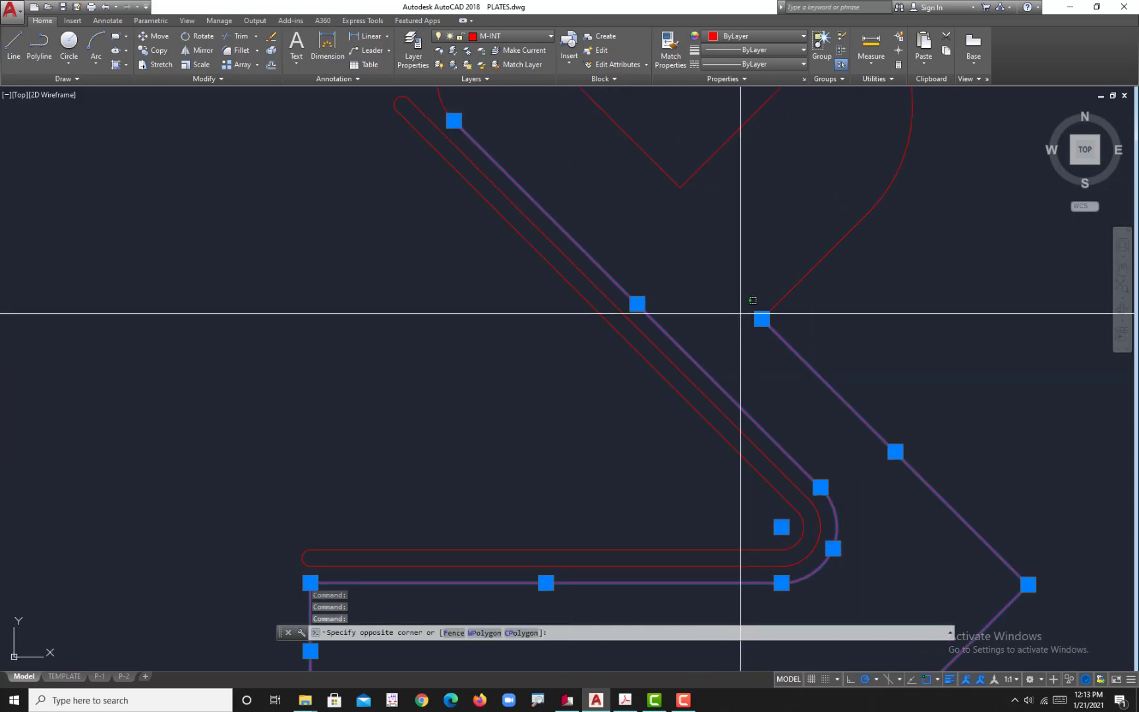
click(893, 318)
click(893, 315)
click(756, 194)
middle_drag(765, 247, 815, 483)
click(831, 437)
click(600, 298)
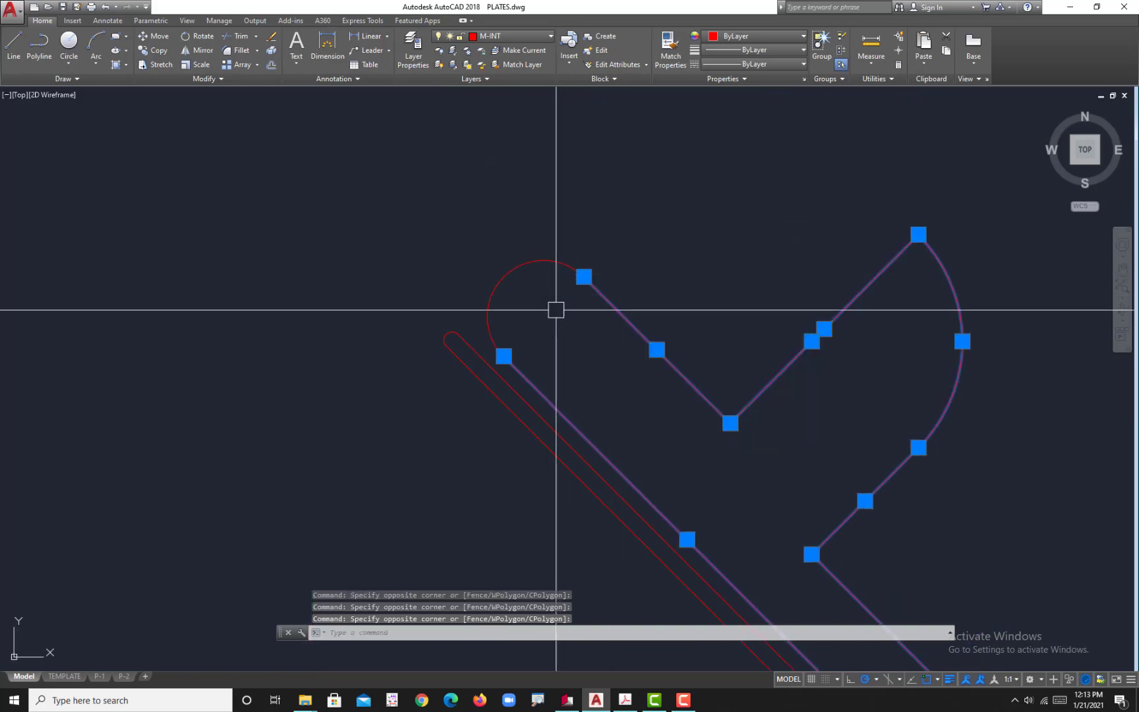
click(556, 310)
click(483, 236)
scroll(562, 359, down, 4)
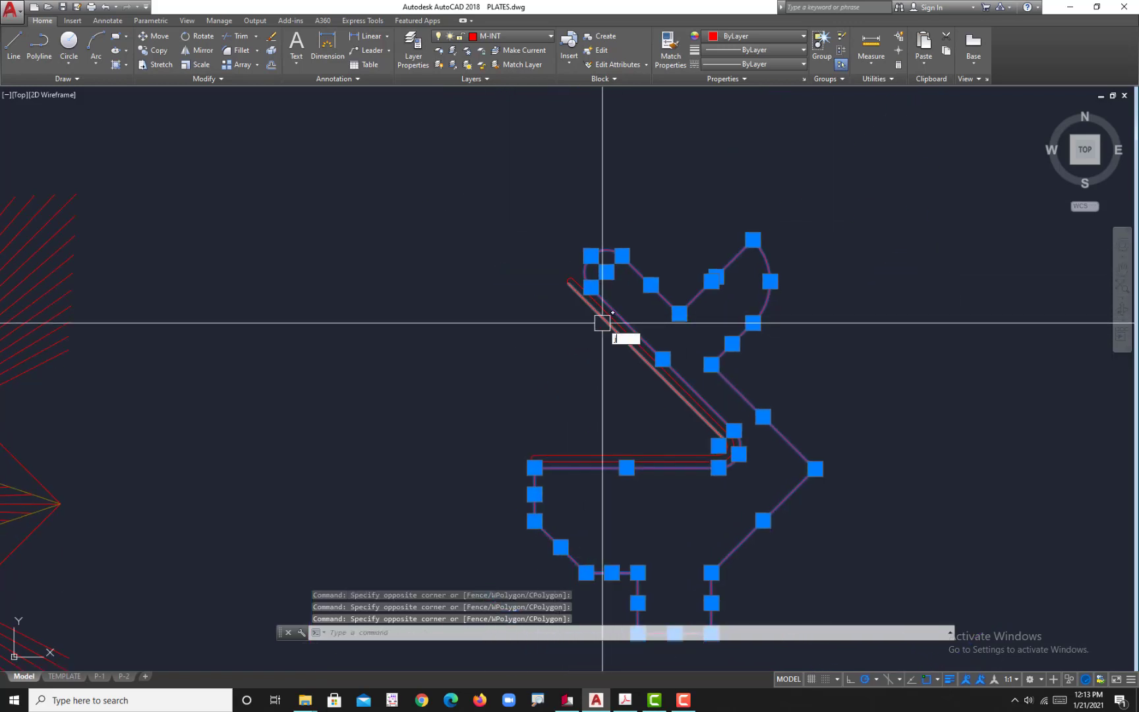
key(Return)
Step: Put the joined plate outline on the M-BORDER layer and clear the selection
click(651, 285)
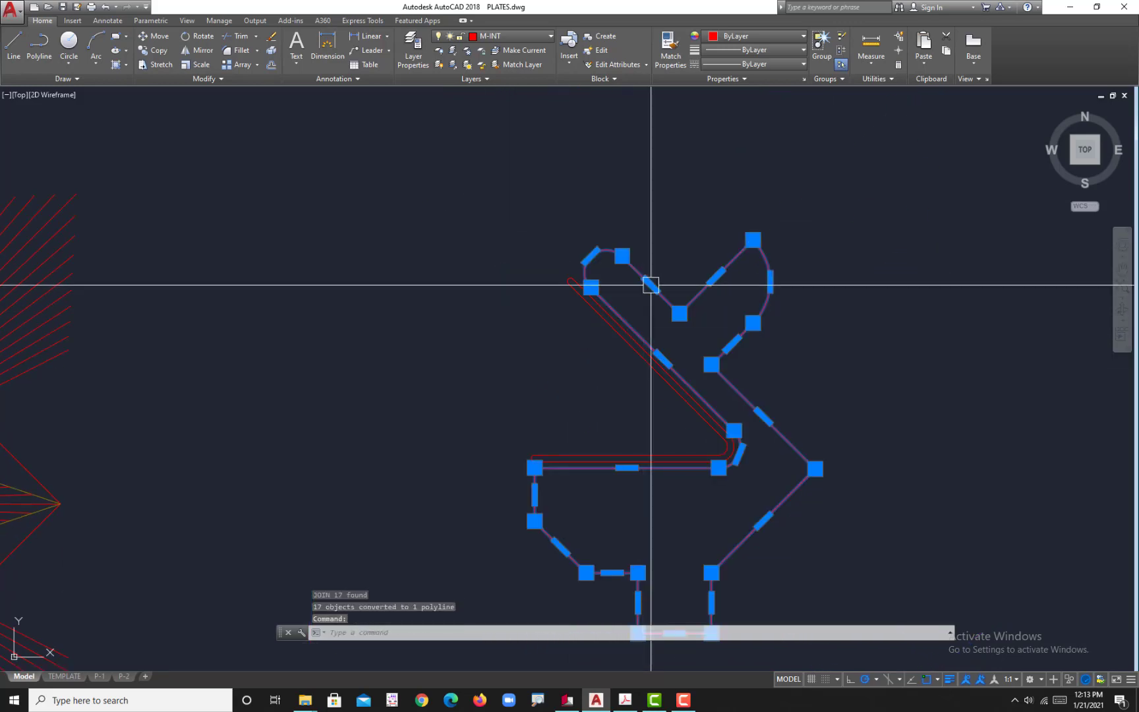
middle_drag(662, 328, 709, 247)
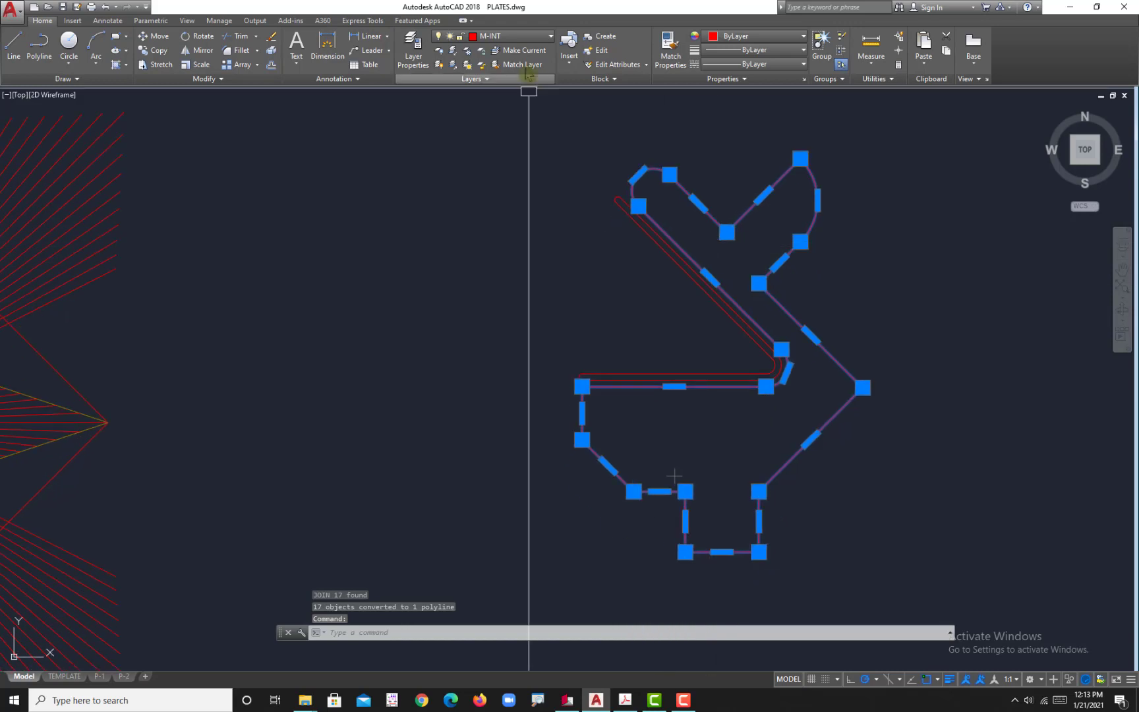
click(514, 36)
click(511, 94)
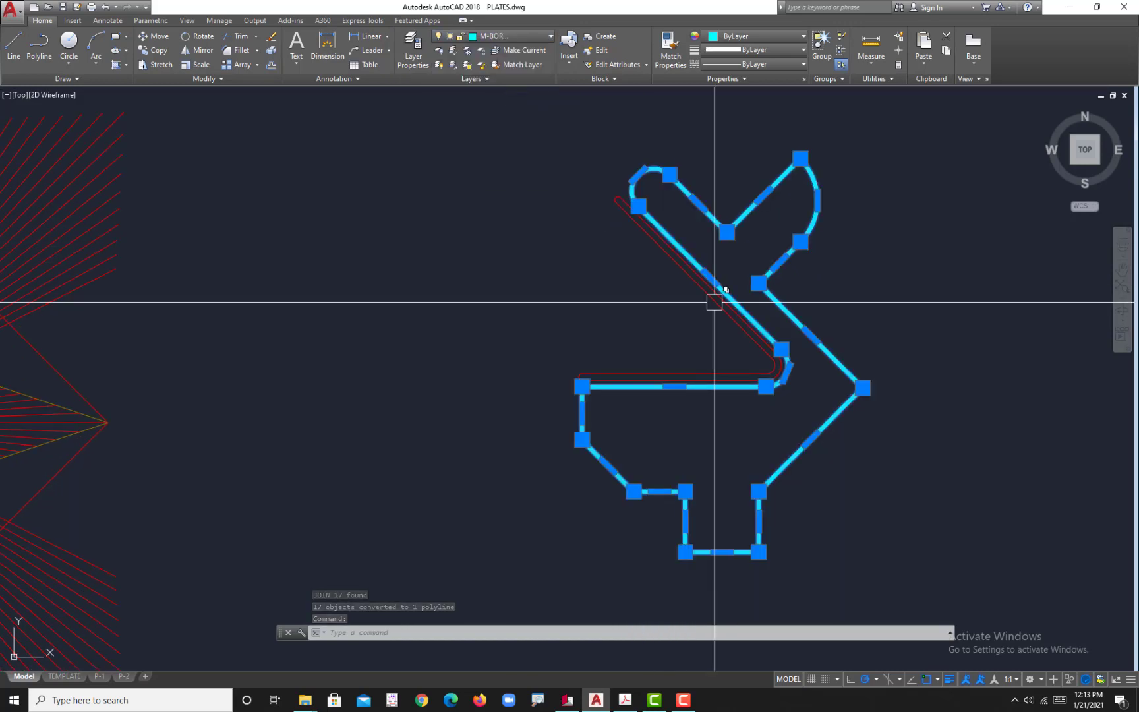
key(Escape)
middle_drag(656, 381, 624, 366)
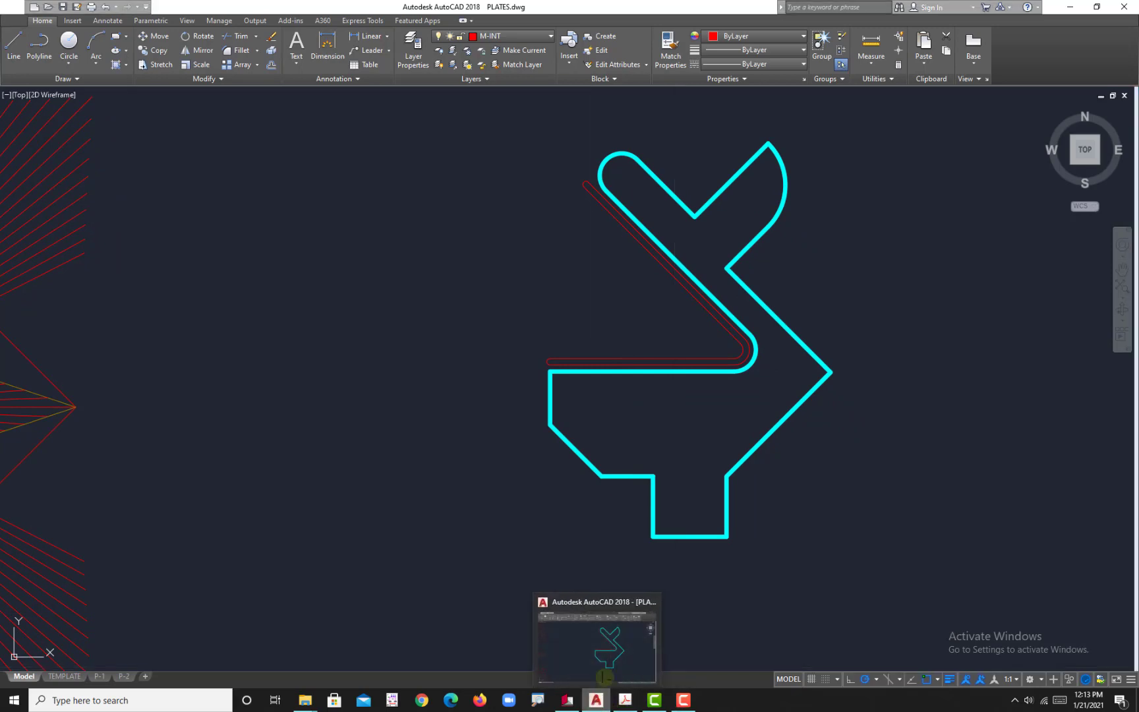
Step: Switch to the reference PDF in Adobe Acrobat, examine the arc between the slot's two arms, and return to AutoCAD
click(625, 699)
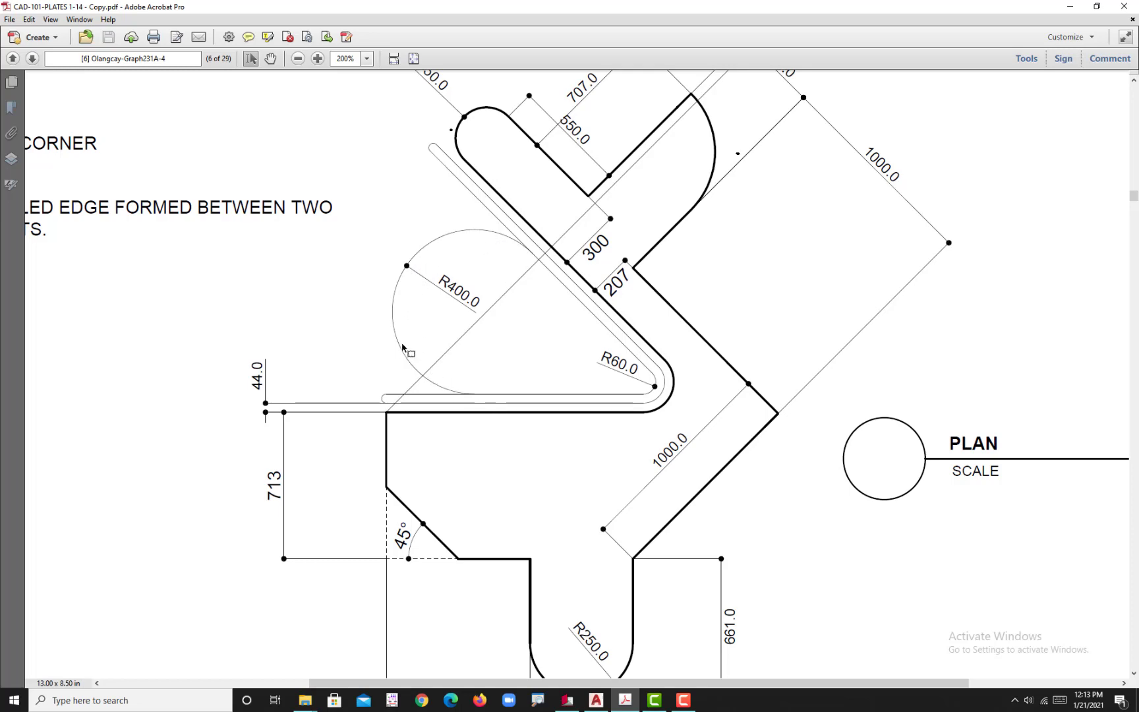
click(596, 699)
scroll(642, 455, up, 5)
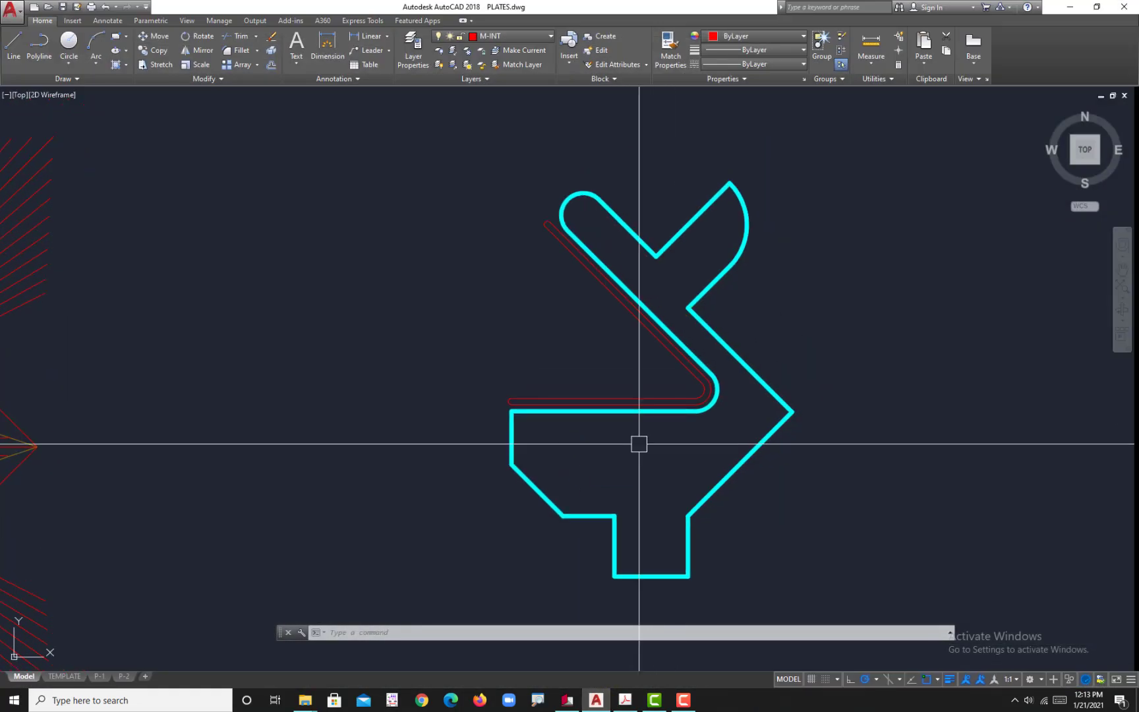
key(alt+Tab)
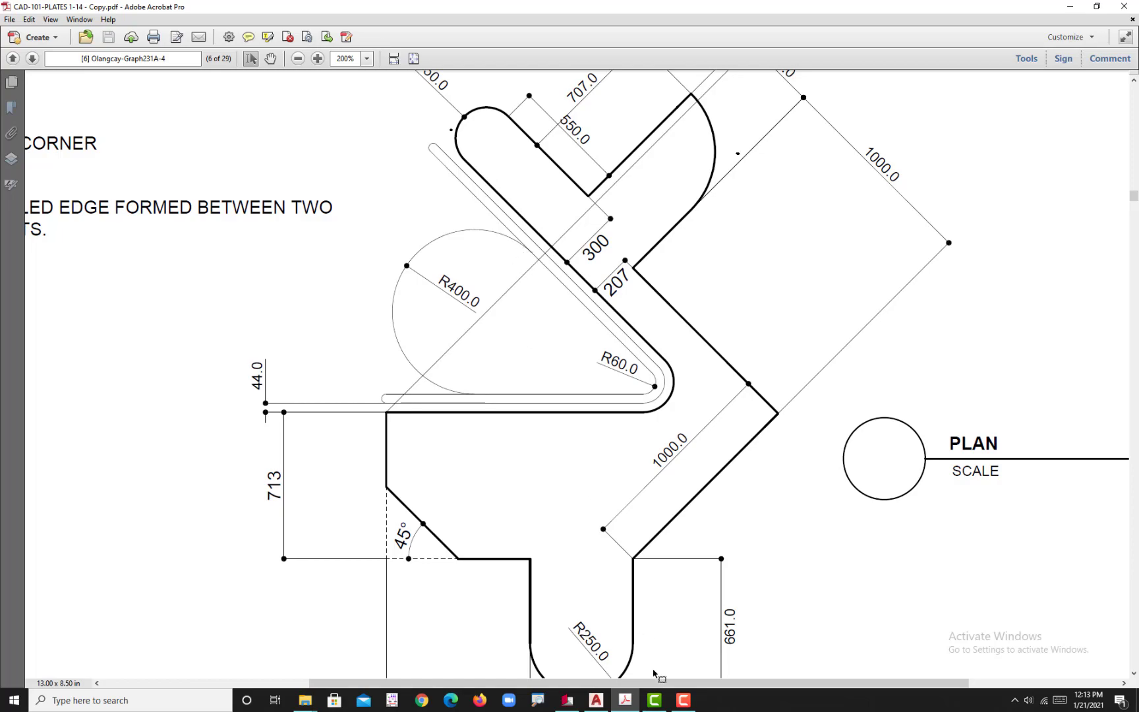
click(596, 700)
scroll(605, 440, up, 3)
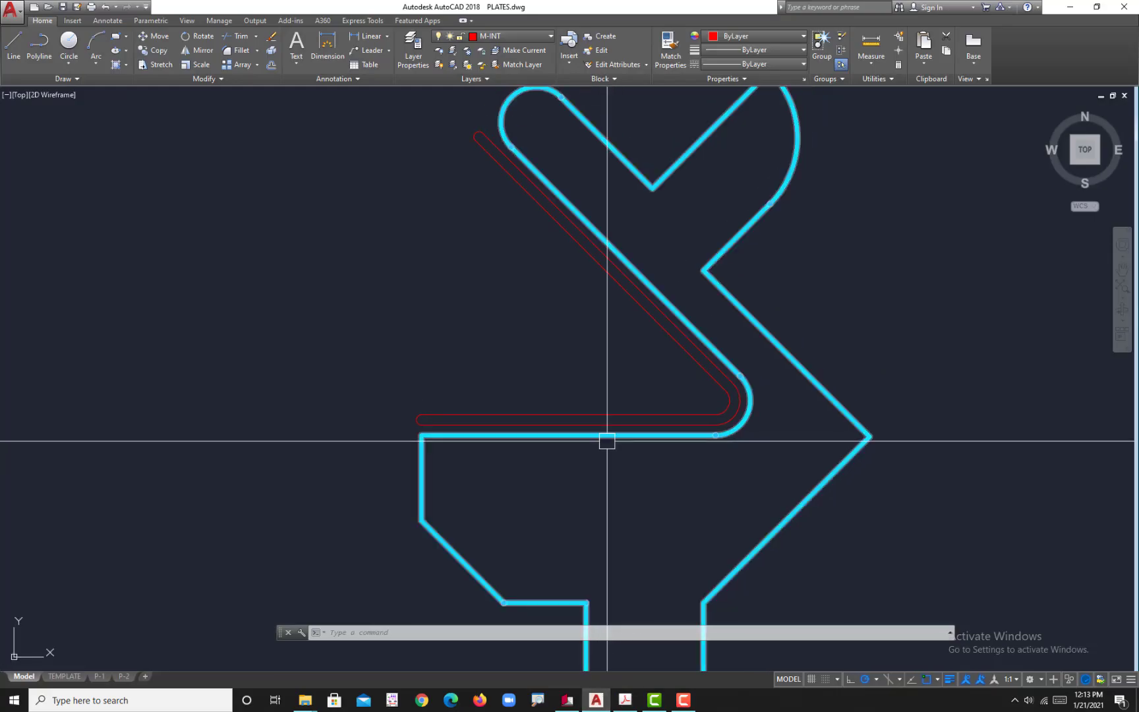
Step: Draw a circle of radius 400 tangent to the slot's inner angled line and its upper horizontal line
text(c)
key(Return)
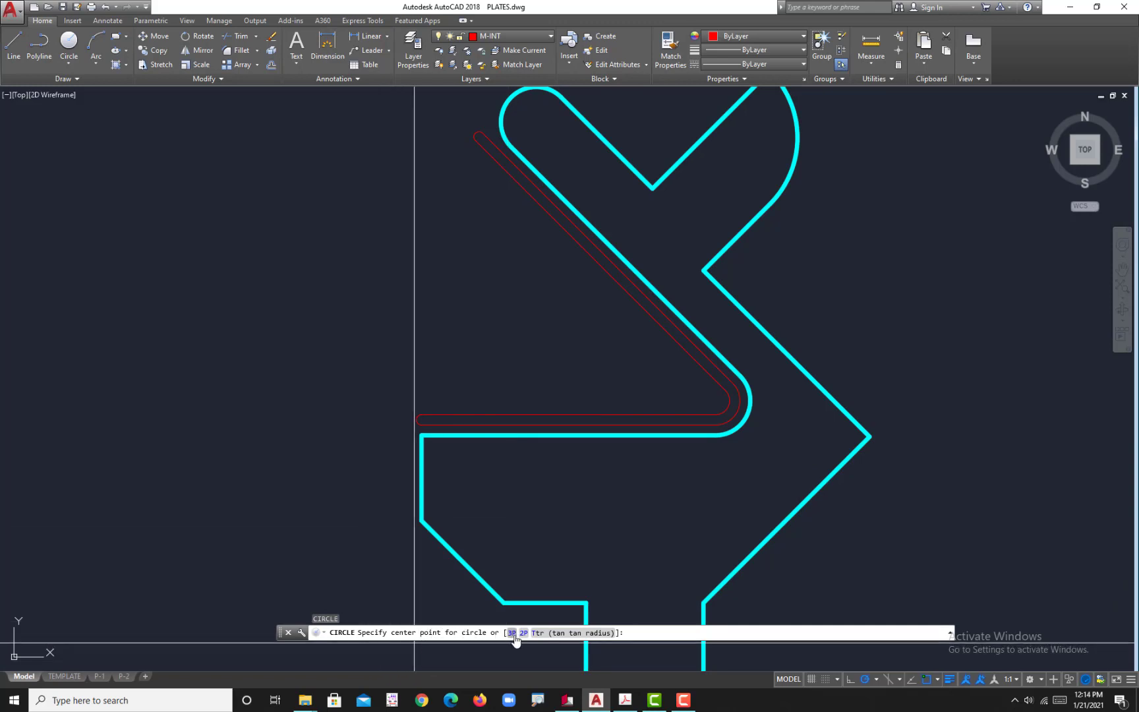
click(567, 633)
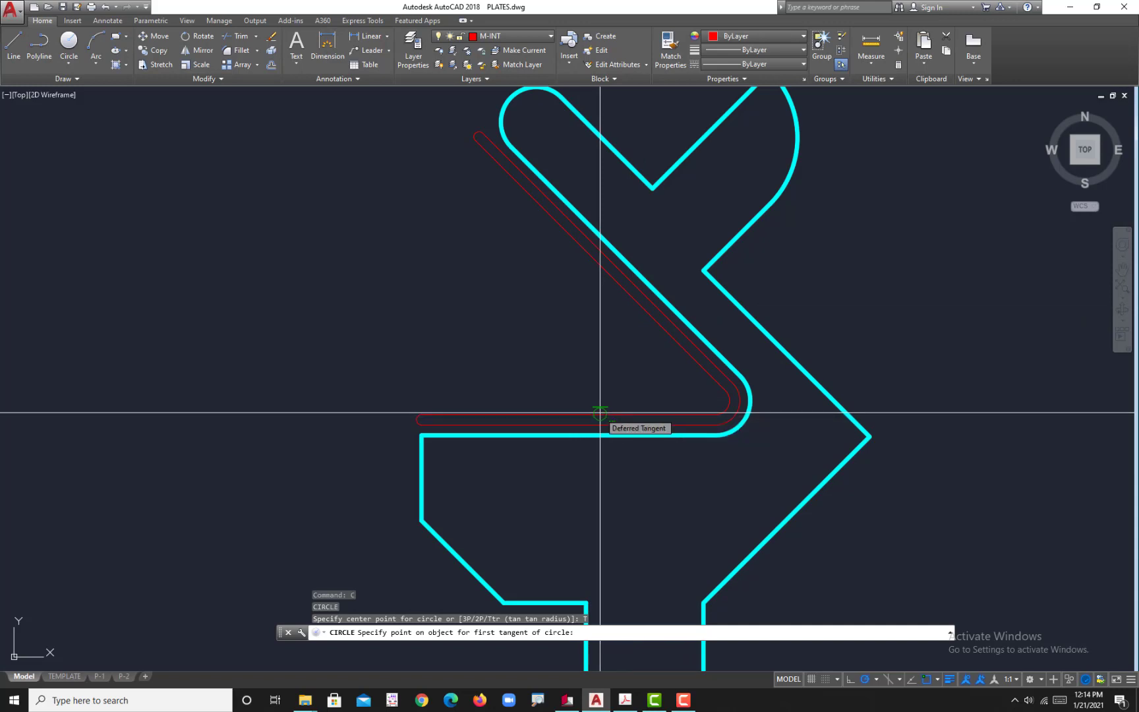
click(638, 307)
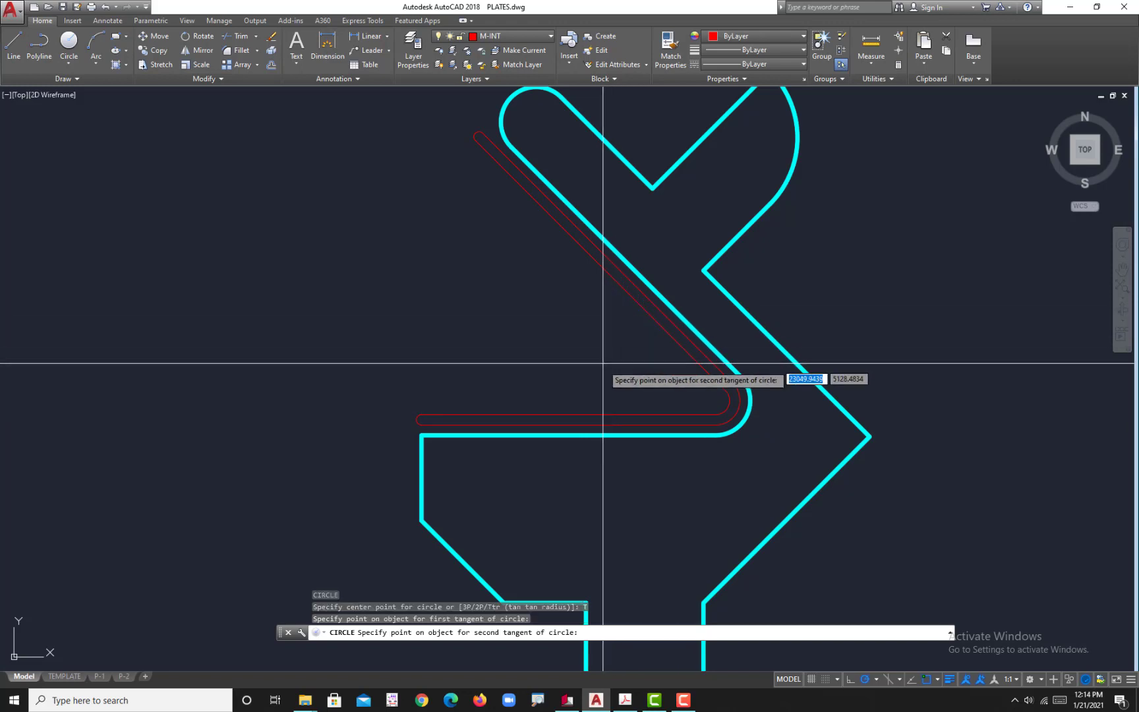
click(590, 411)
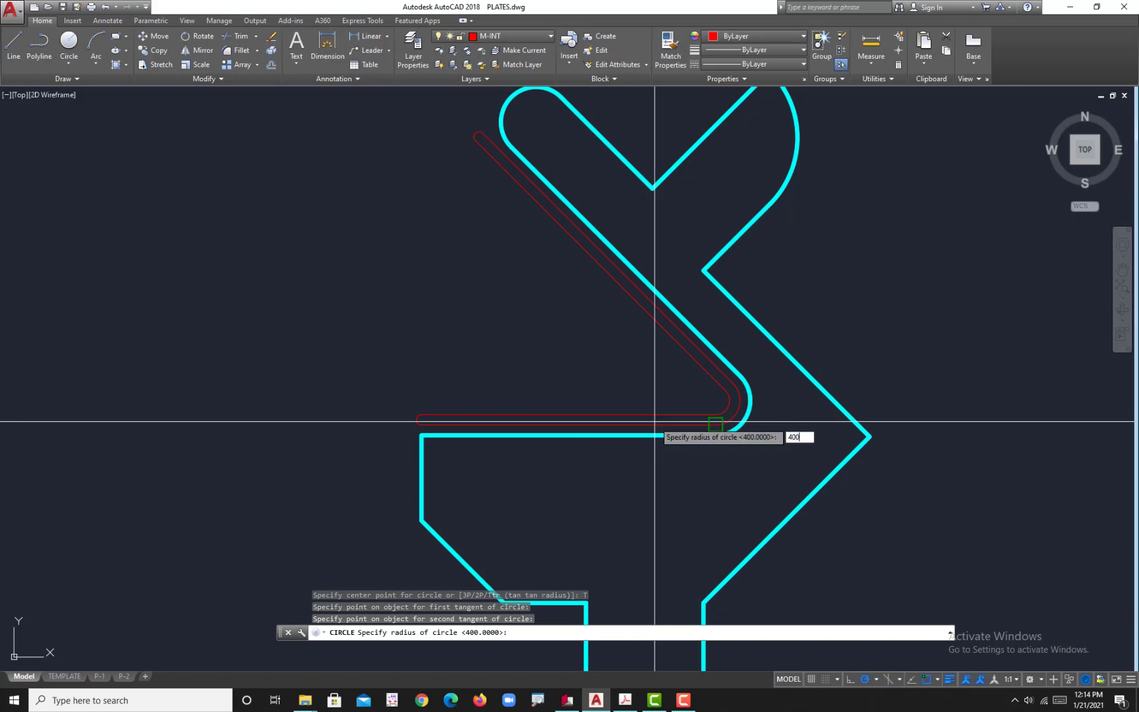
text(400)
key(Return)
scroll(600, 373, down, 3)
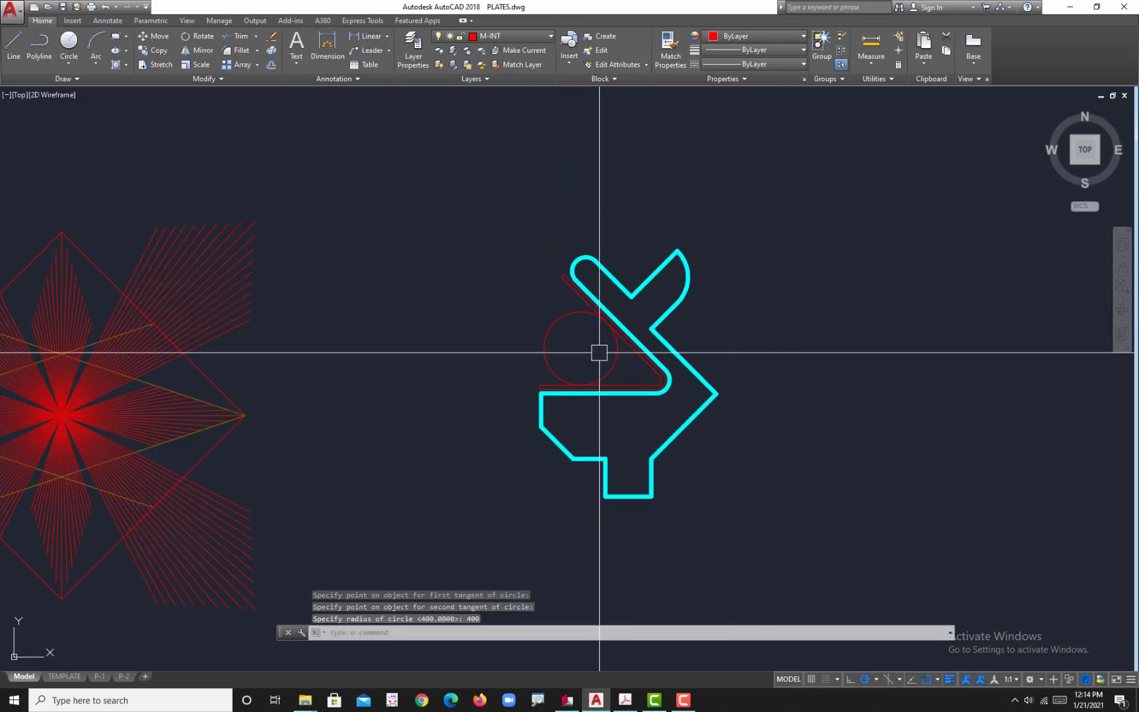
Step: Trim away the part of the circle facing the slot's bend, between its two tangent points
scroll(596, 347, up, 3)
key(Return)
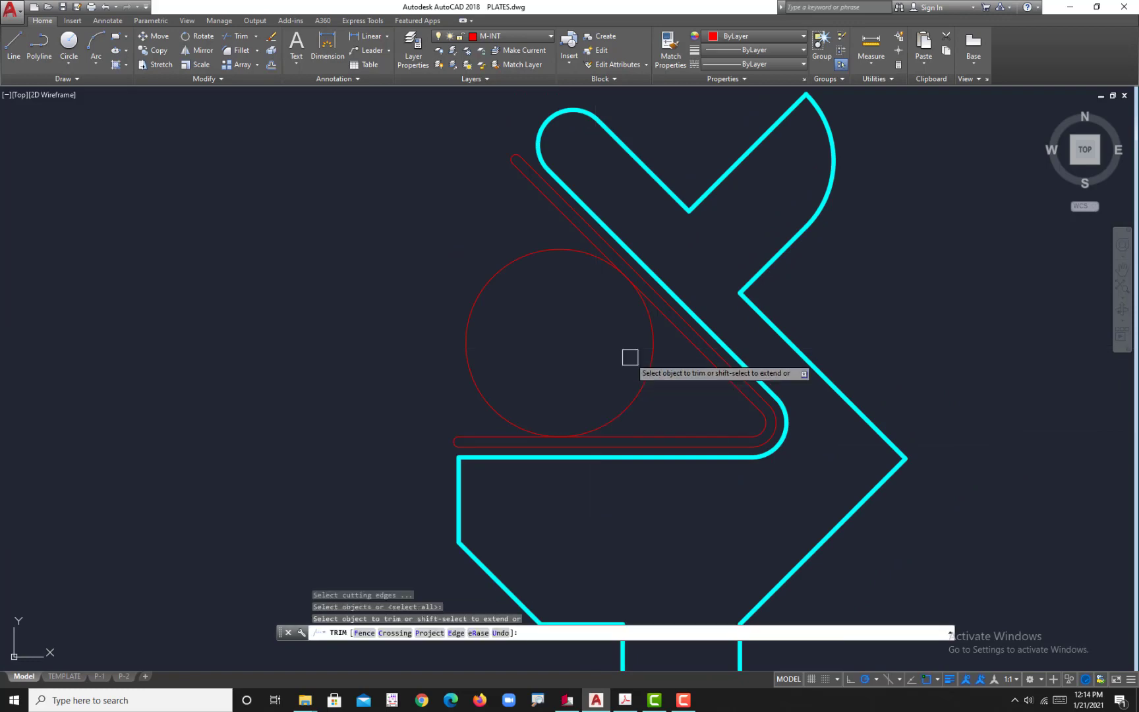
key(Return)
scroll(642, 359, down, 4)
scroll(609, 380, up, 10)
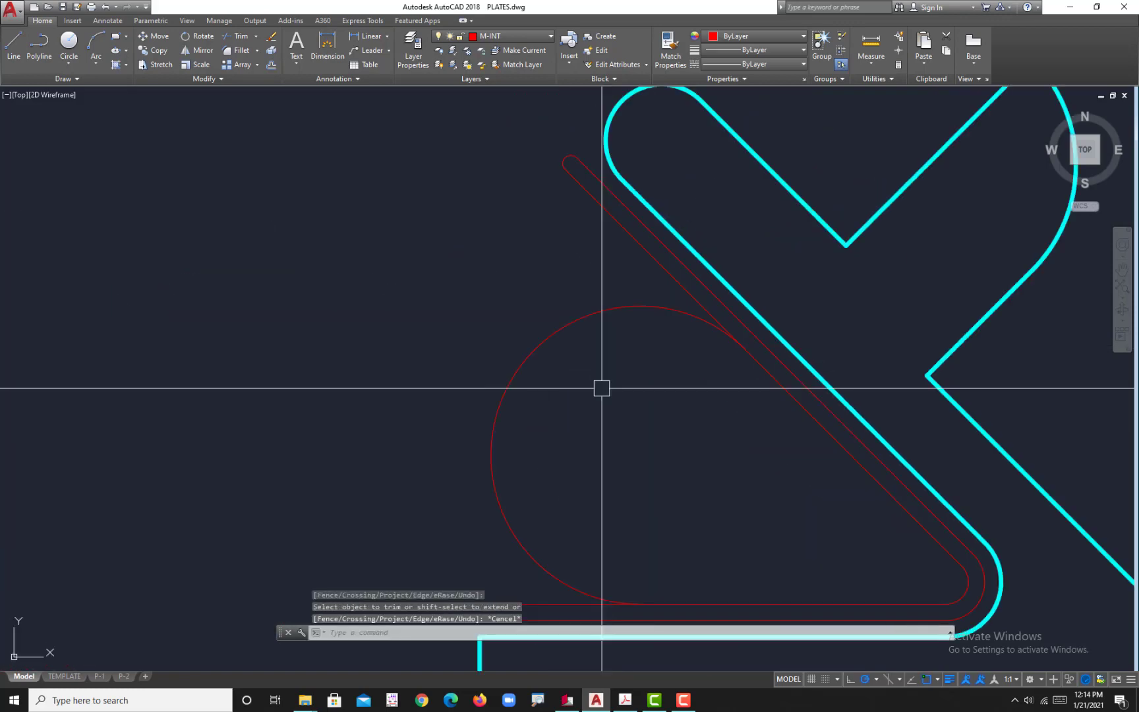
key(Escape)
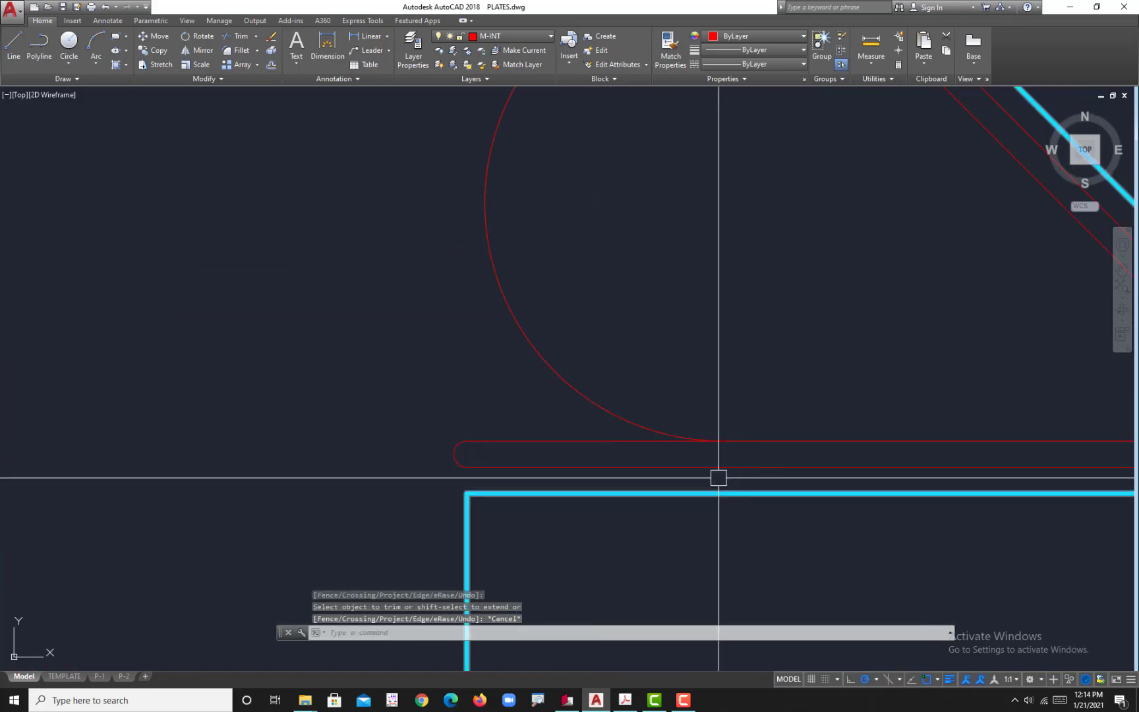
click(717, 476)
click(610, 391)
scroll(611, 395, down, 4)
key(Escape)
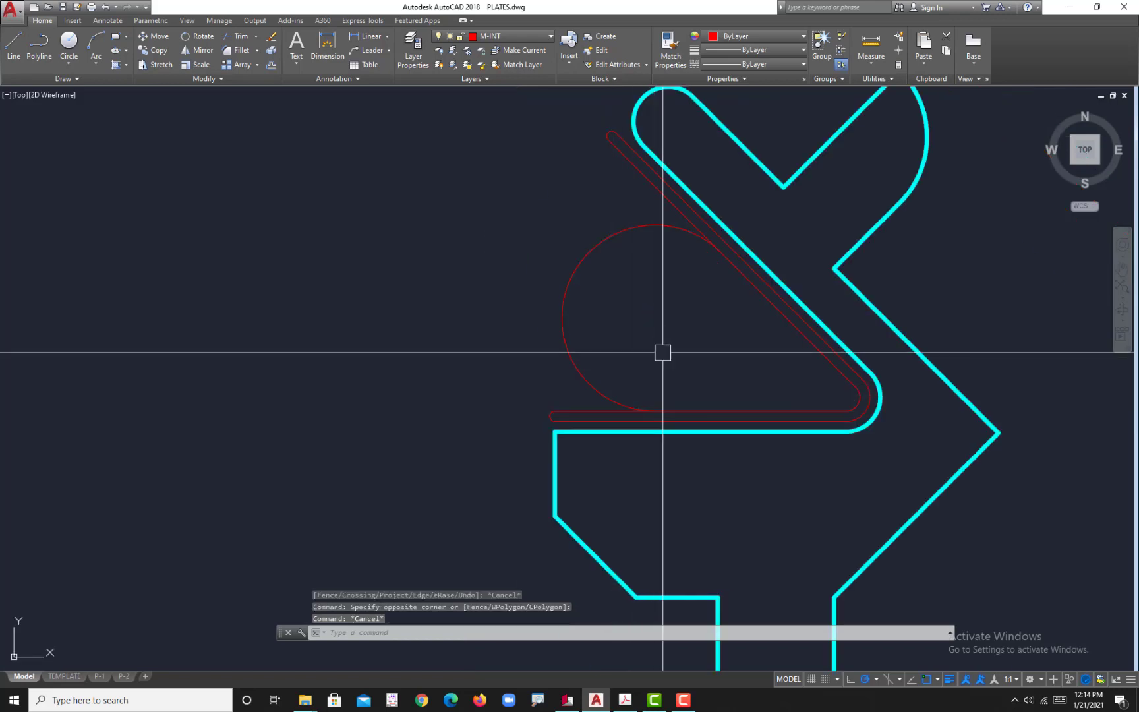
scroll(667, 251, up, 3)
middle_drag(667, 251, 655, 330)
click(600, 293)
key(Escape)
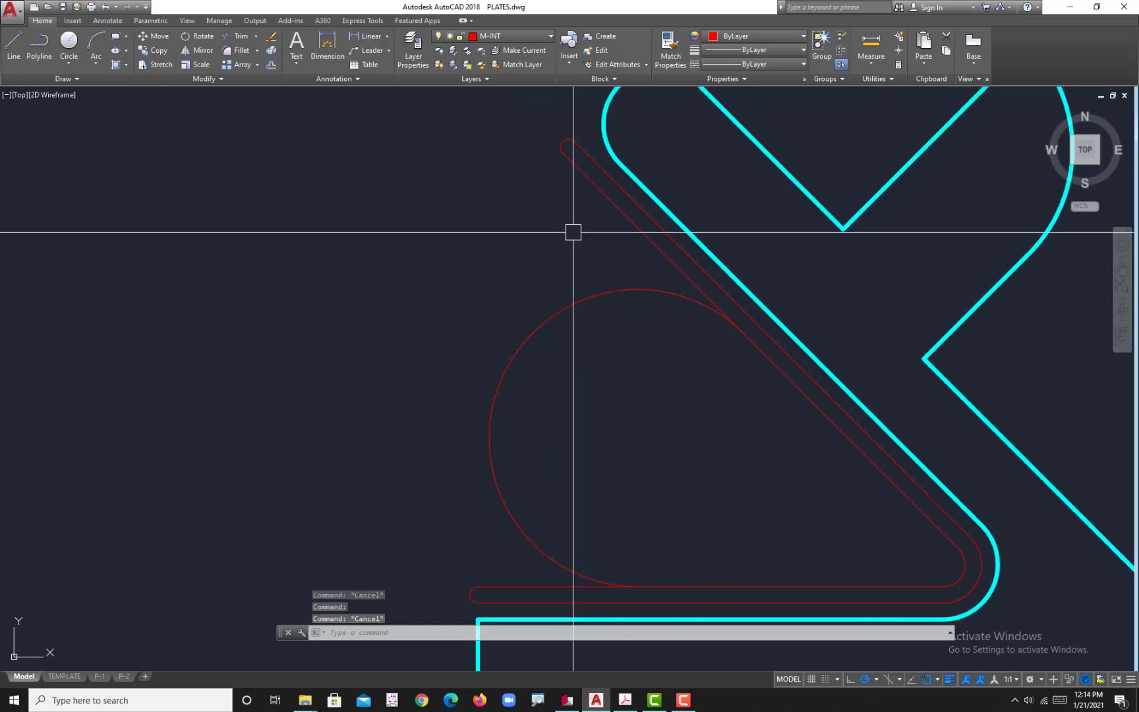
Step: Select the large arc between the slot's arms, assign it to the M-INT layer and open the layer properties manager
click(597, 276)
click(595, 288)
click(593, 299)
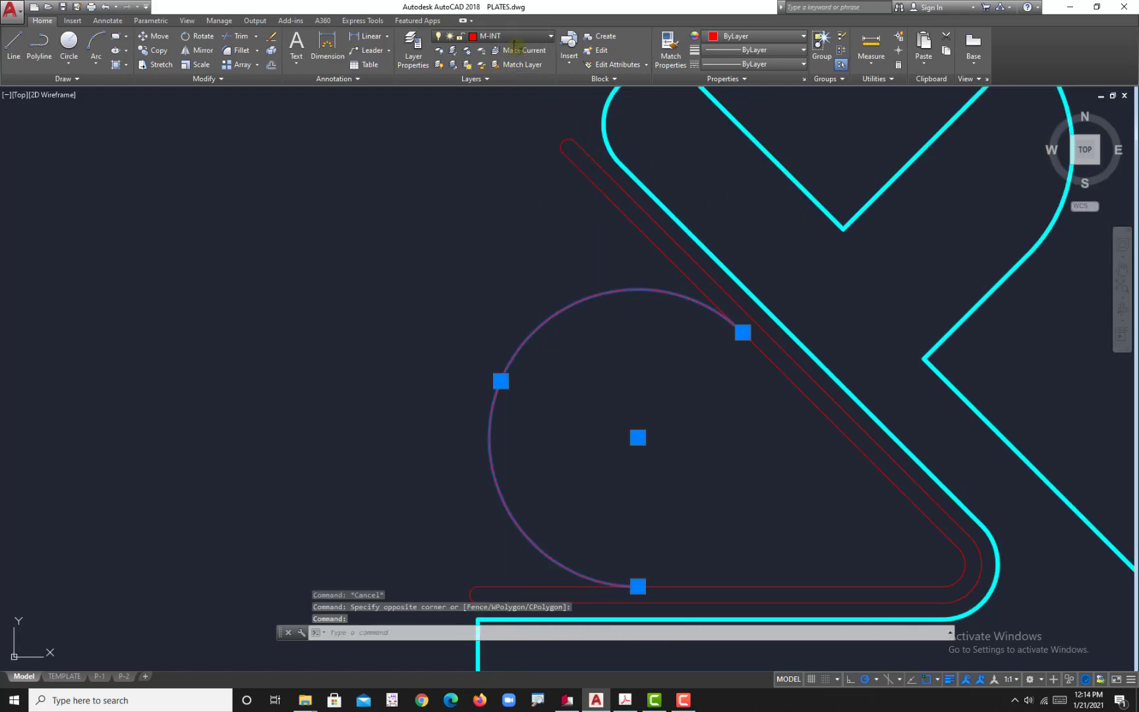
click(507, 36)
click(494, 121)
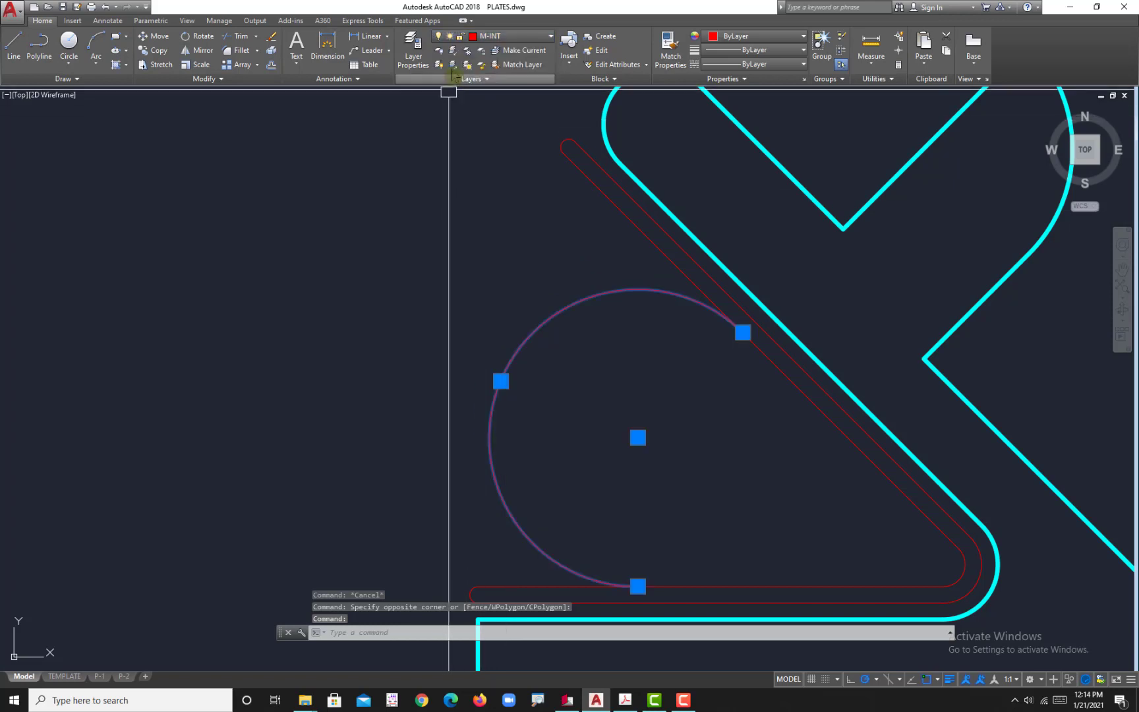
click(411, 57)
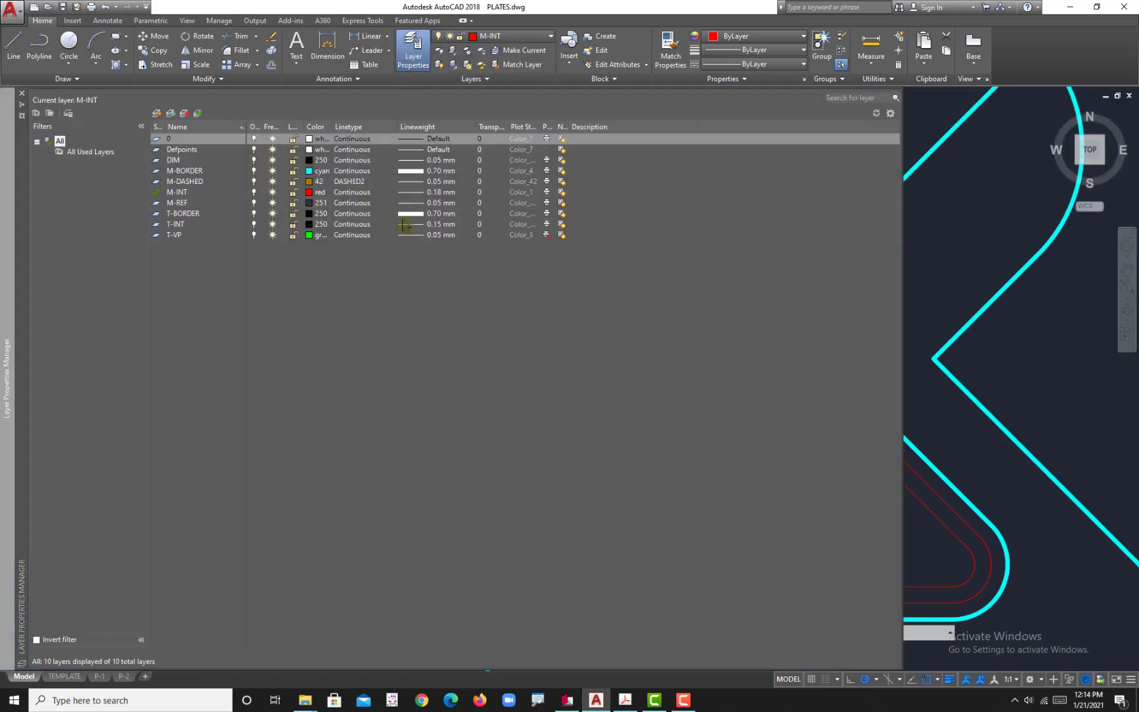
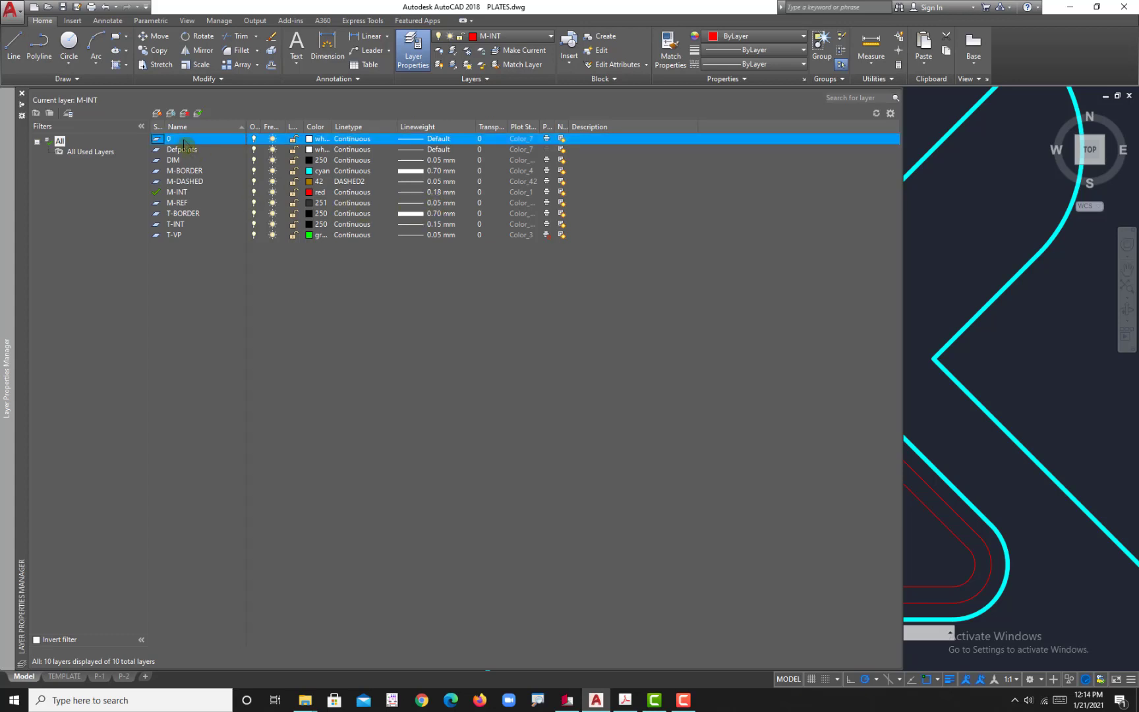
Step: Close the layer properties manager, and join all the slot's lines and arcs into one polyline
click(22, 93)
scroll(472, 288, down, 3)
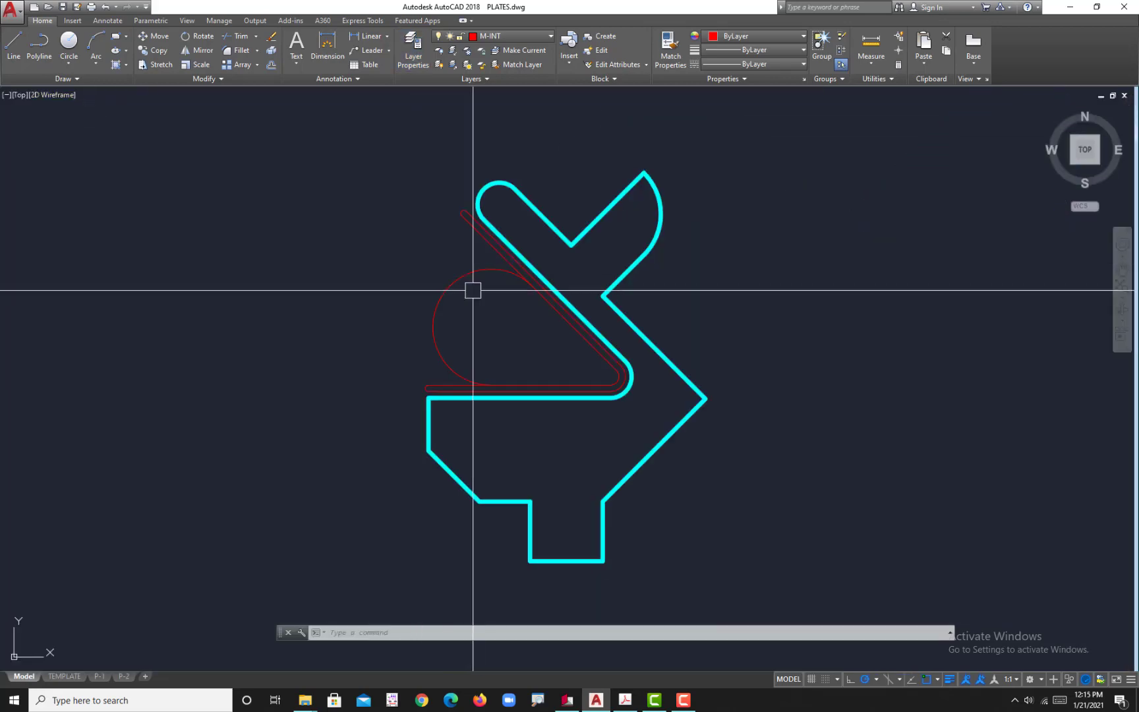
scroll(552, 445, up, 8)
click(499, 377)
click(296, 125)
scroll(354, 173, down, 5)
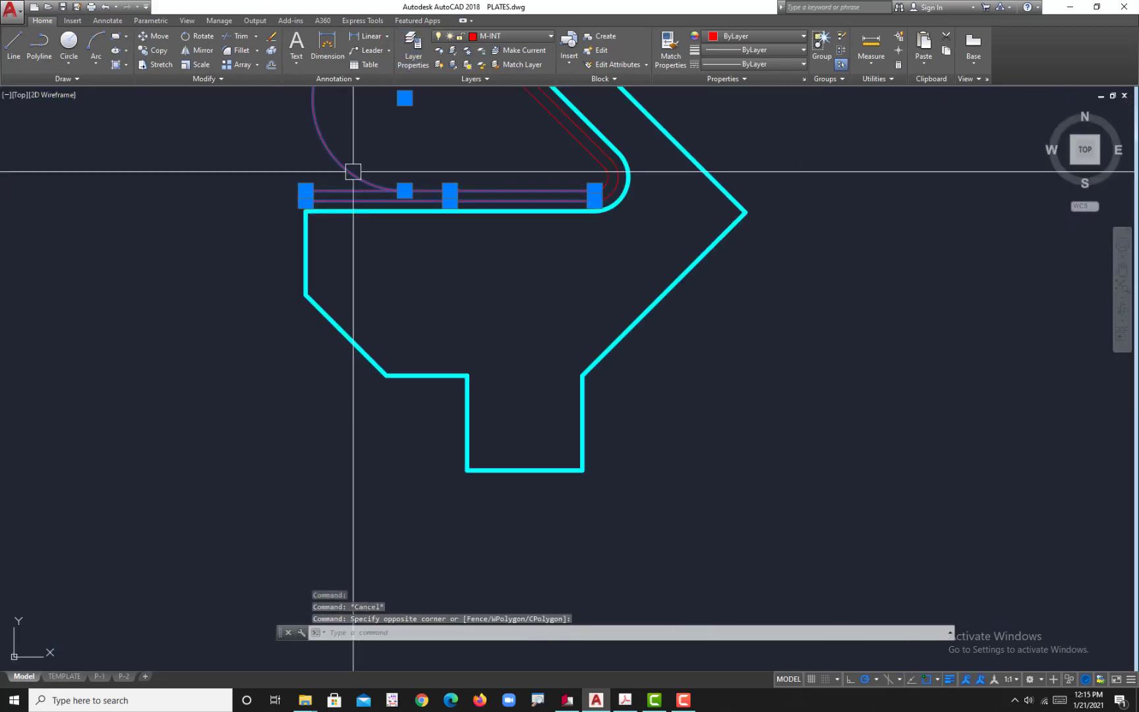
scroll(287, 201, up, 4)
click(403, 170)
click(315, 185)
scroll(313, 187, down, 6)
scroll(679, 151, up, 8)
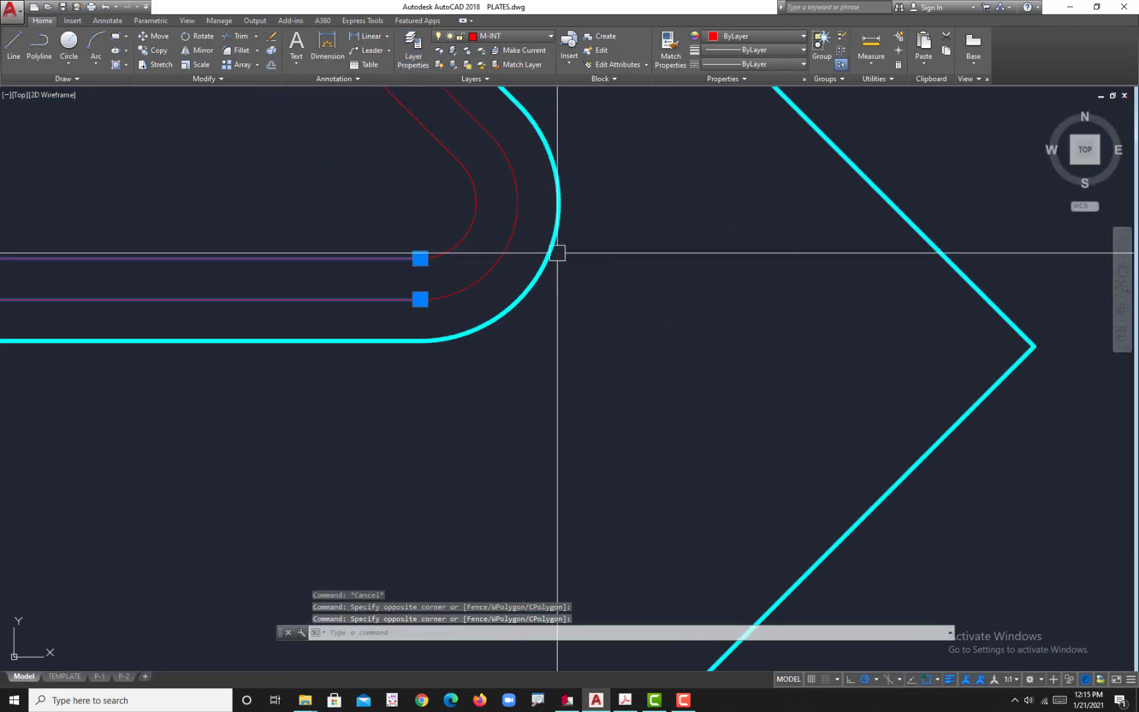
click(519, 247)
click(321, 144)
scroll(460, 332, down, 5)
scroll(448, 333, up, 5)
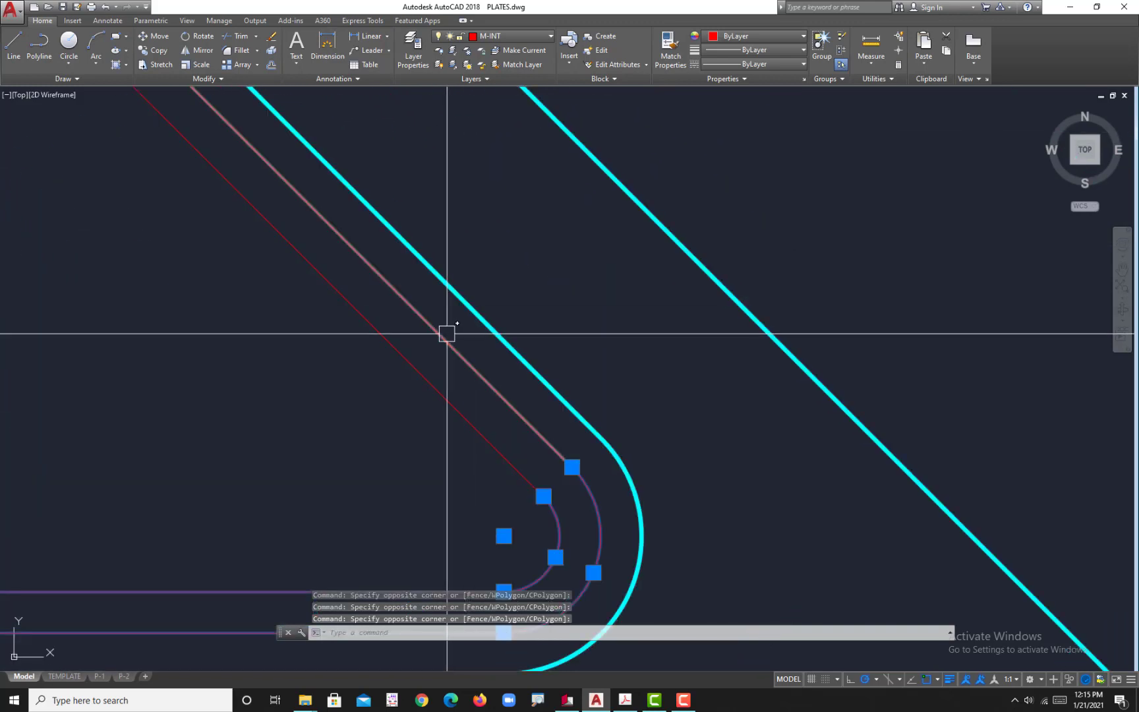
click(457, 315)
click(358, 344)
scroll(330, 319, down, 4)
middle_drag(288, 298, 394, 366)
scroll(290, 216, up, 8)
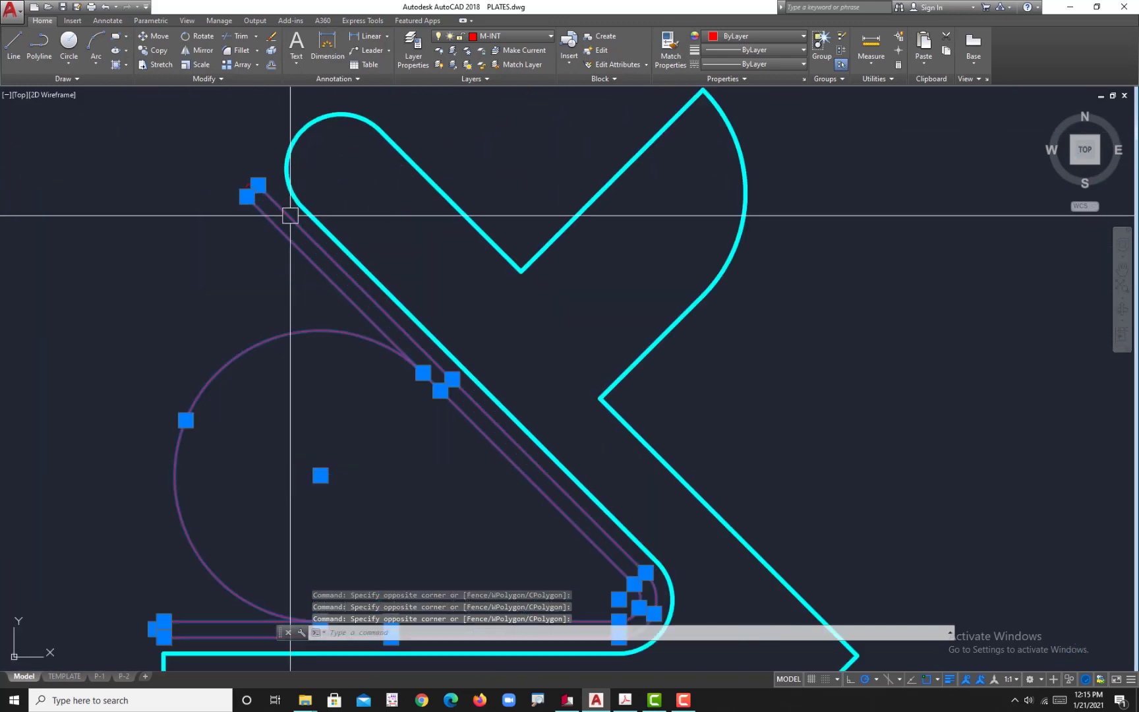
click(191, 169)
click(104, 128)
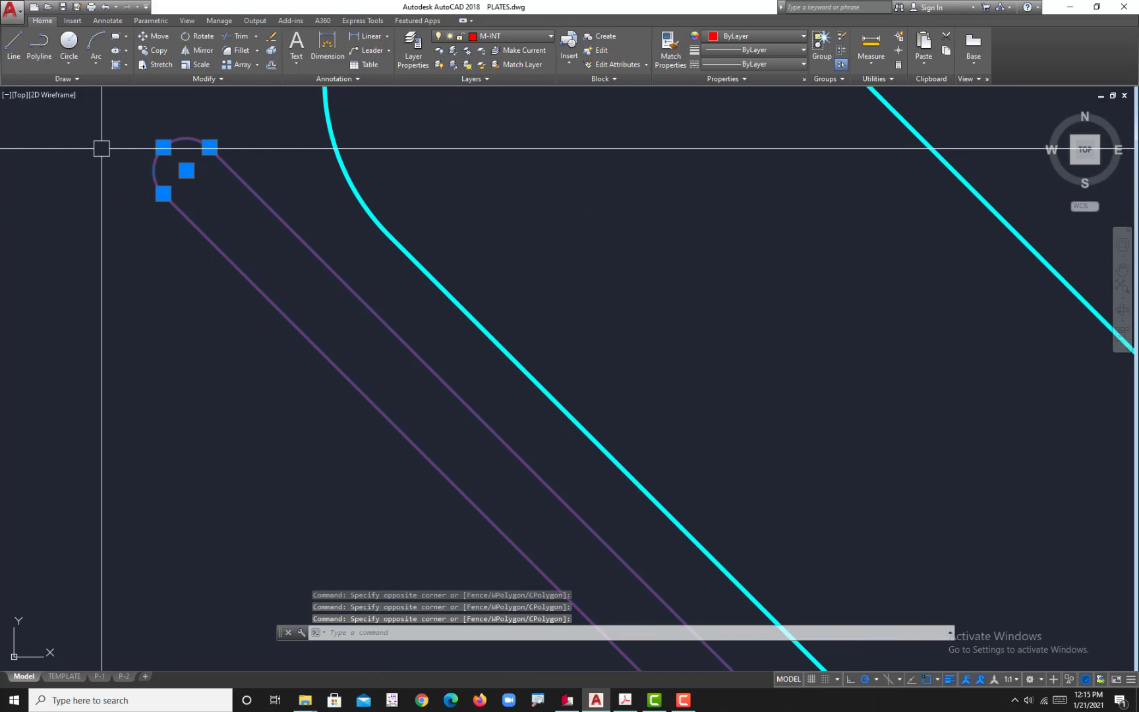
text(j)
key(Return)
scroll(44, 239, down, 6)
Step: Assign the joined slot outline and the large arc between its arms to the M-REF layer
click(80, 236)
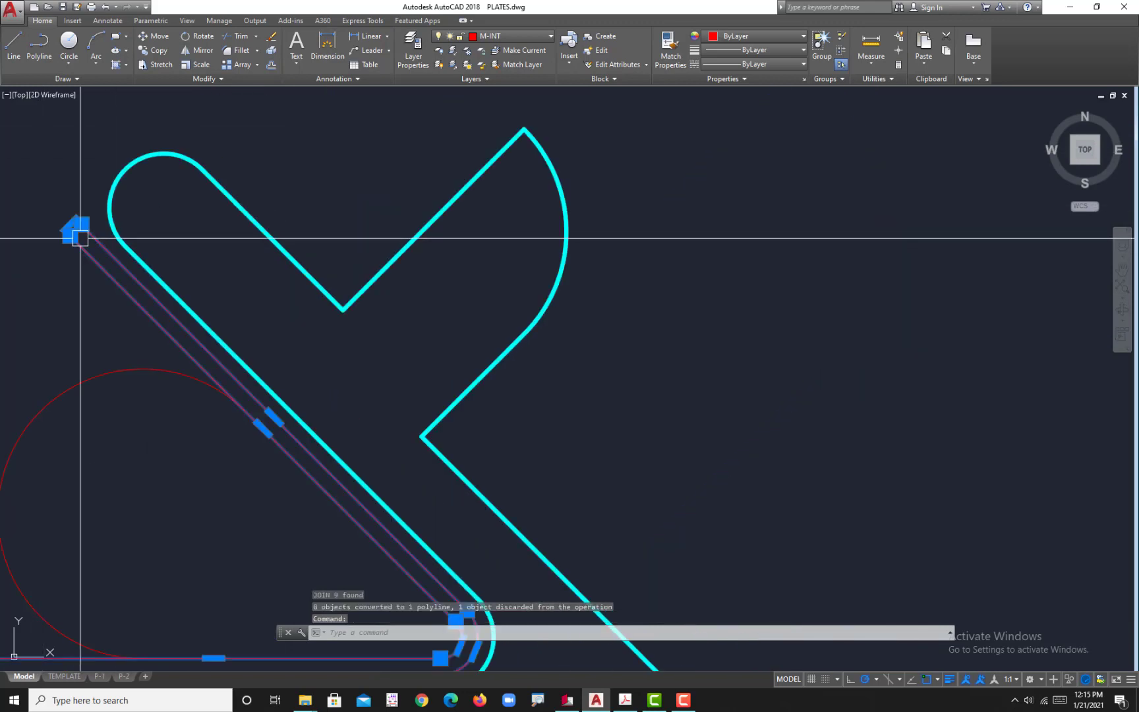
middle_drag(94, 311, 264, 227)
click(299, 305)
click(236, 250)
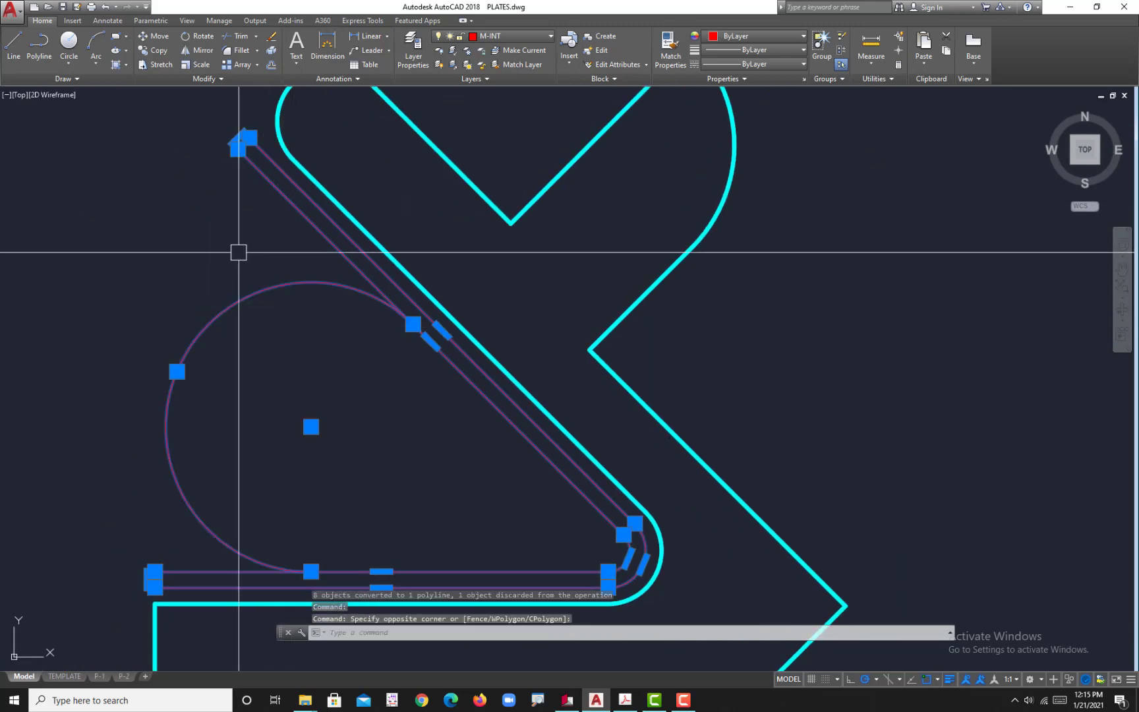
click(501, 36)
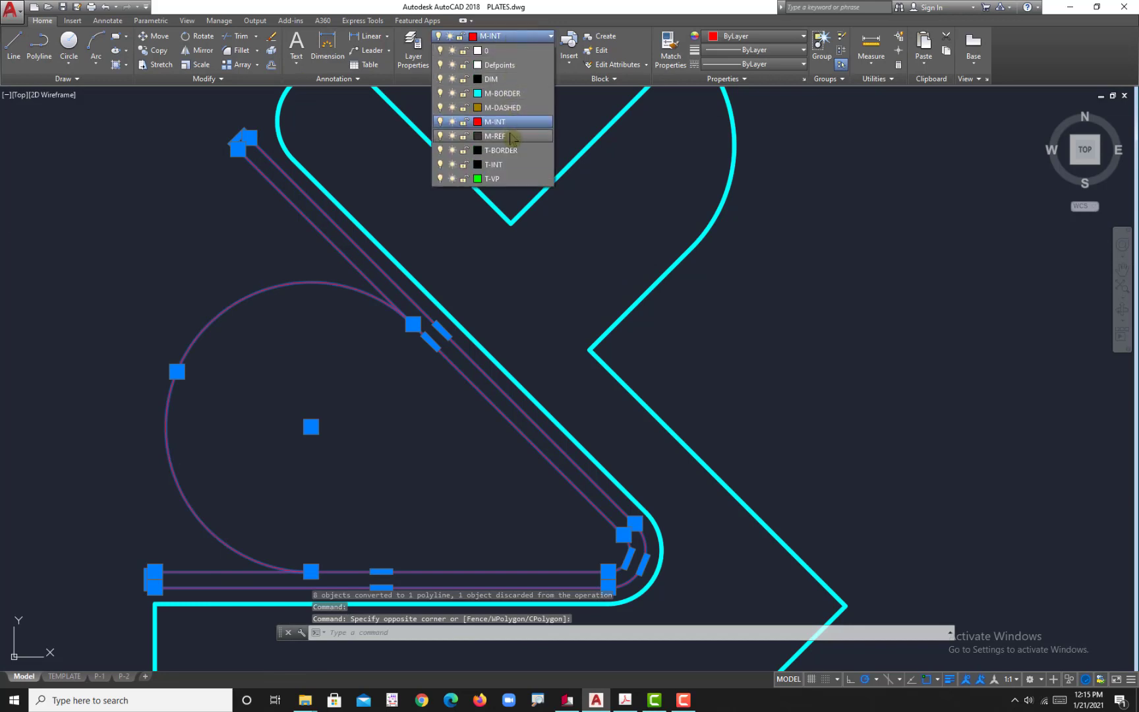
click(512, 137)
key(Escape)
scroll(611, 323, down, 4)
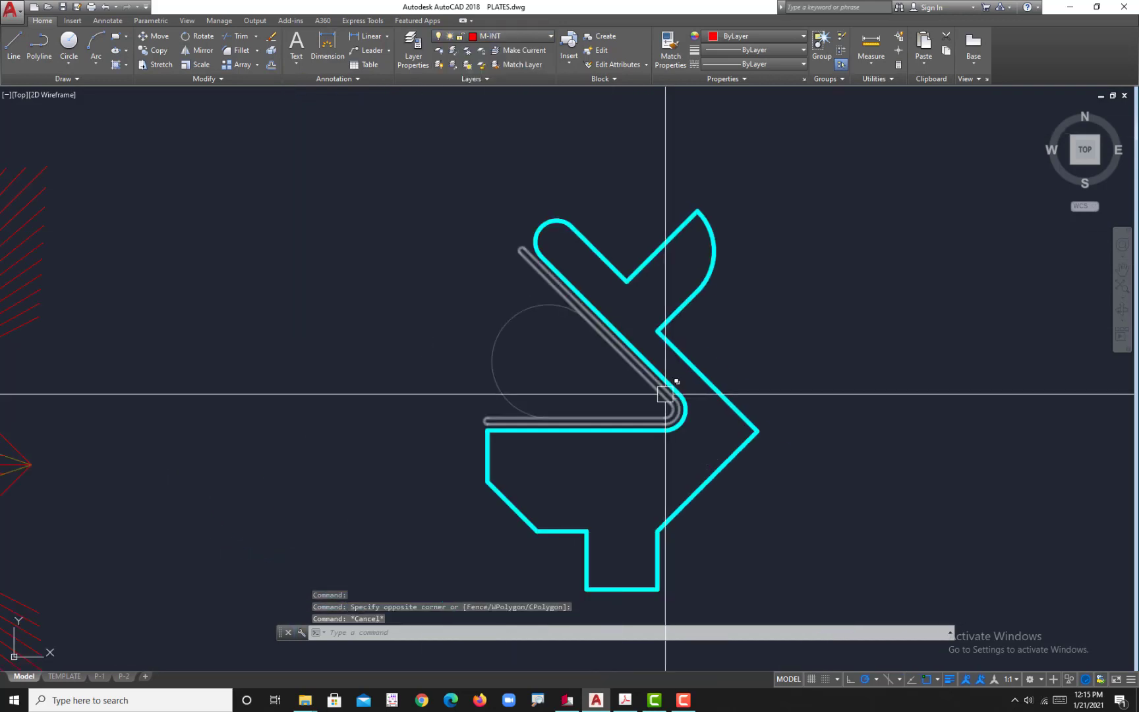
Step: Check the reference PDF in Adobe Acrobat for the dashed corner lines at the 45° chamfer, and return to AutoCAD
middle_drag(666, 394, 656, 250)
scroll(655, 276, down, 3)
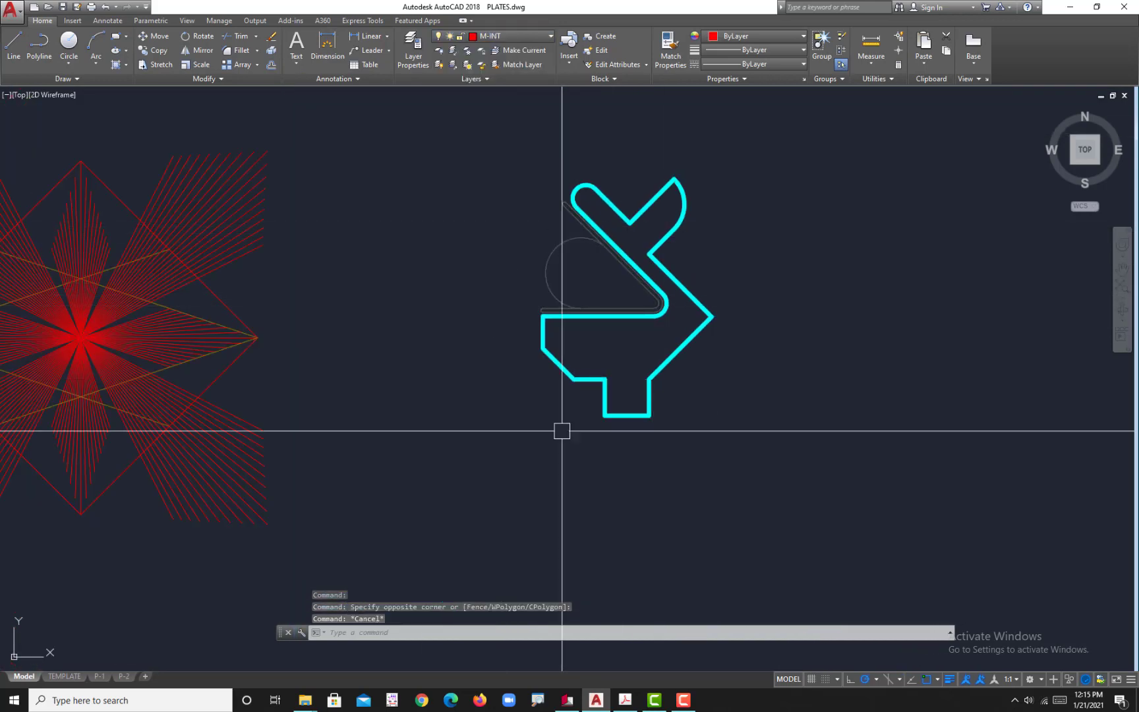
click(624, 701)
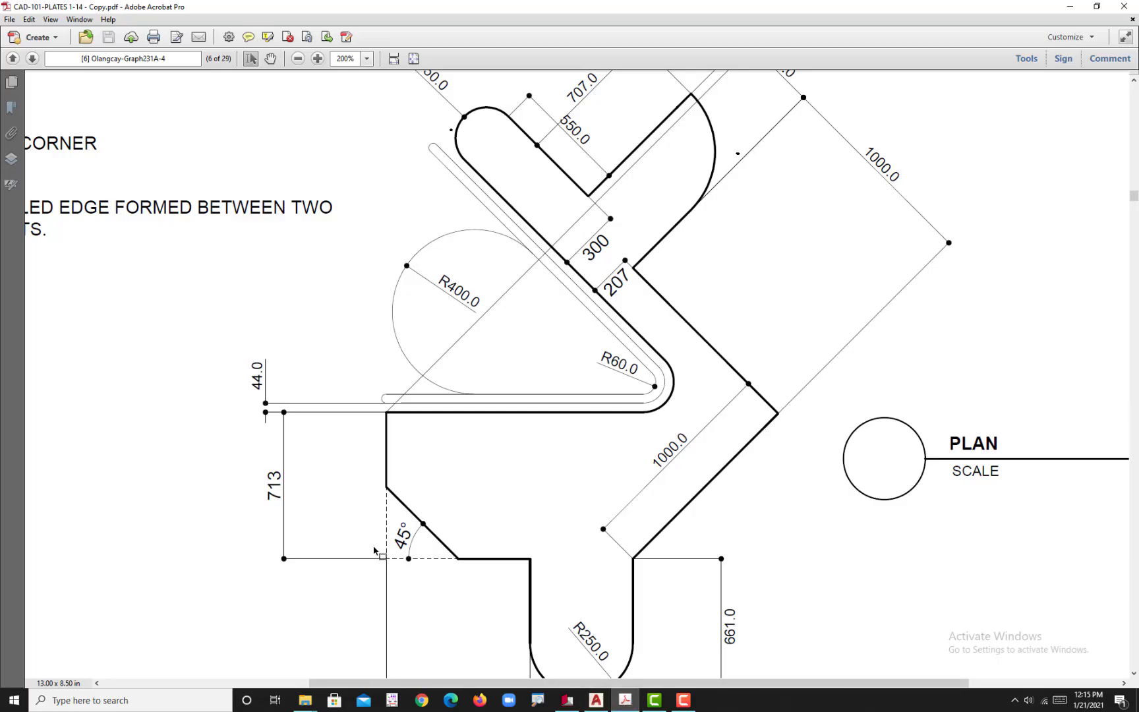
click(596, 701)
scroll(562, 371, up, 4)
scroll(562, 395, down, 6)
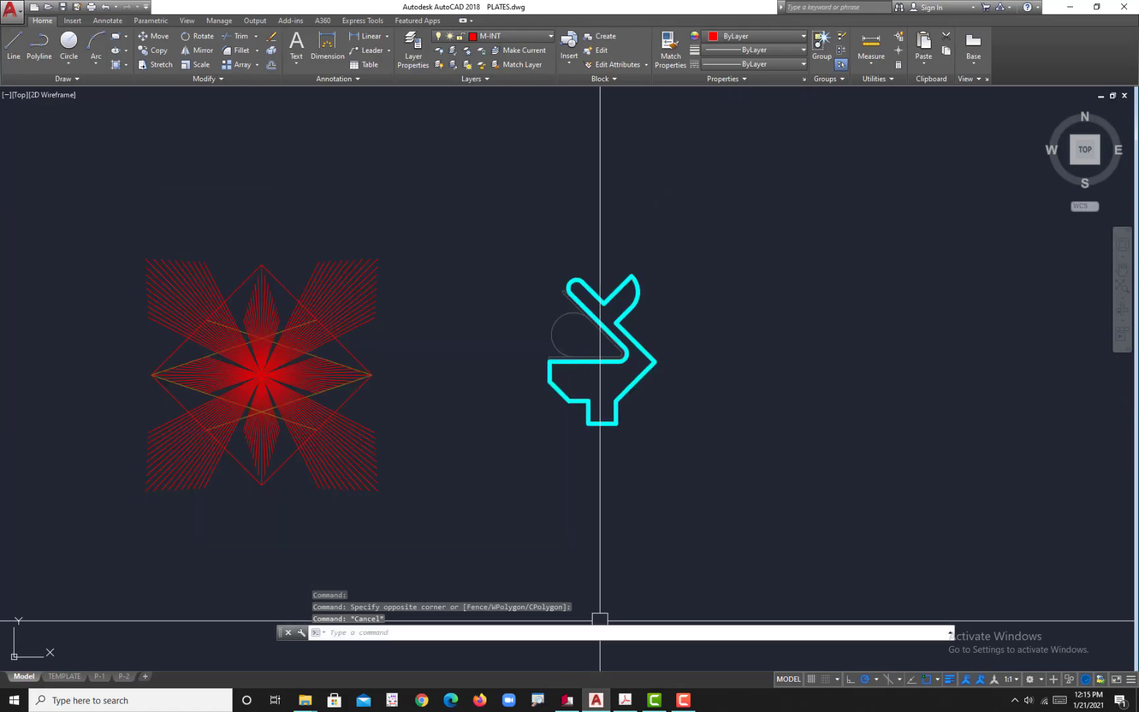
click(624, 702)
scroll(510, 429, down, 2)
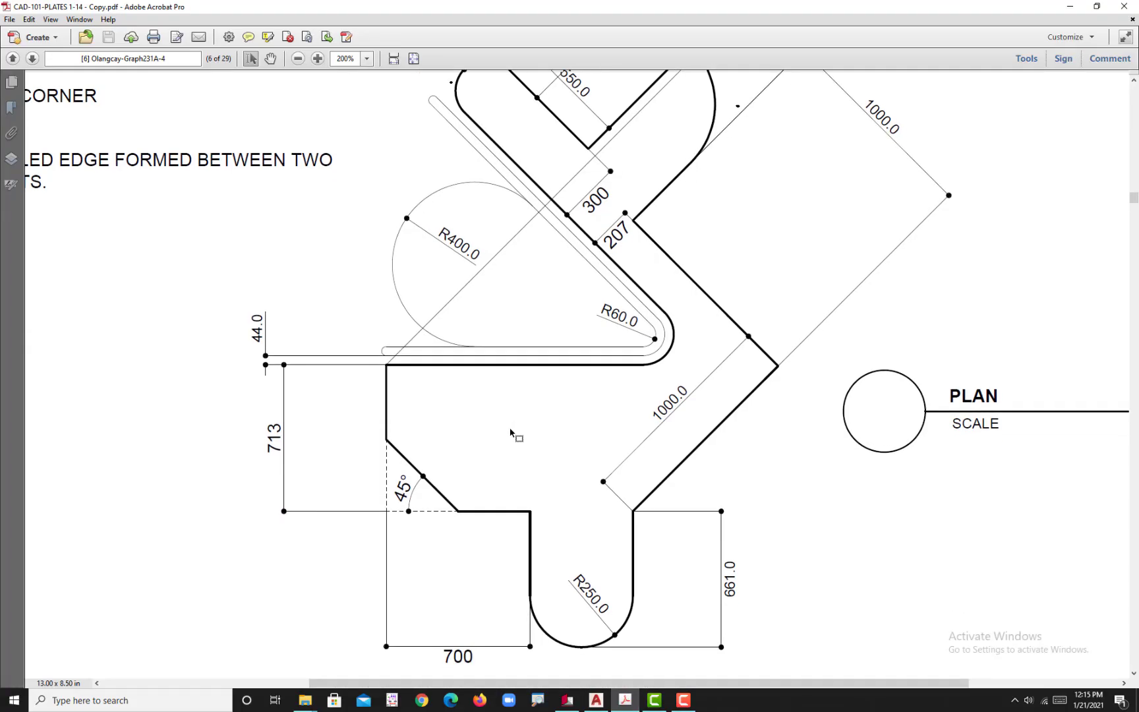
scroll(511, 430, up, 1)
click(596, 700)
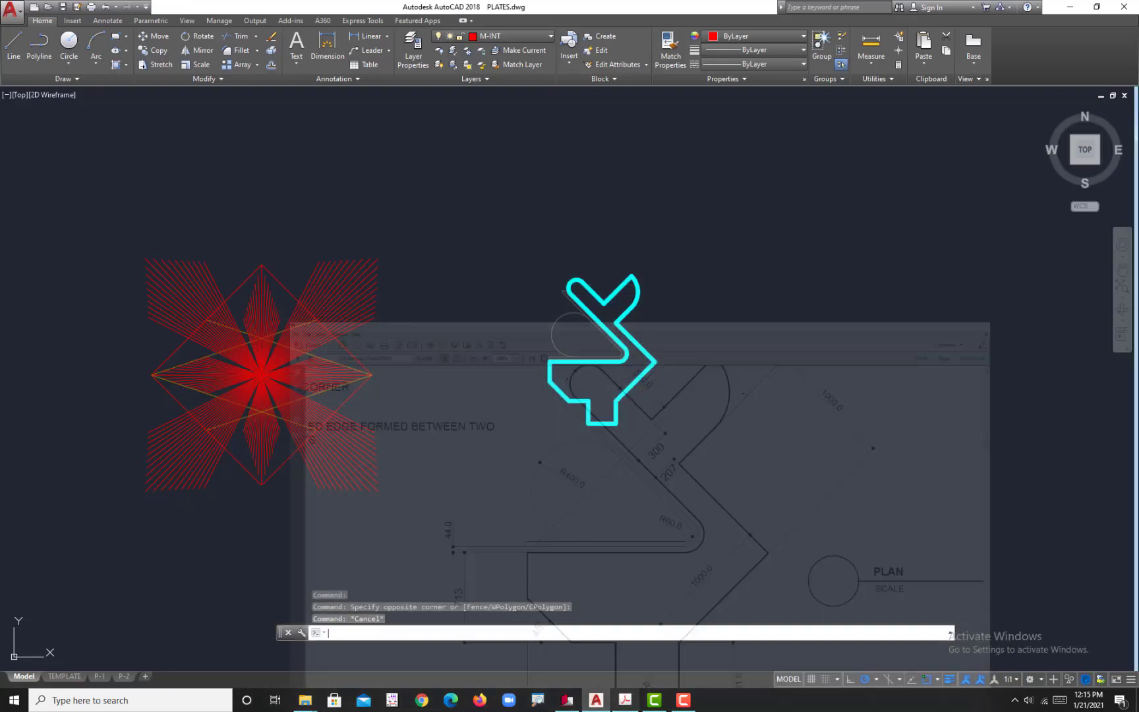
Step: With ortho mode on, draw a vertical line down from the chamfer's upper end and a horizontal line from its lower end so they cross
scroll(569, 419, up, 4)
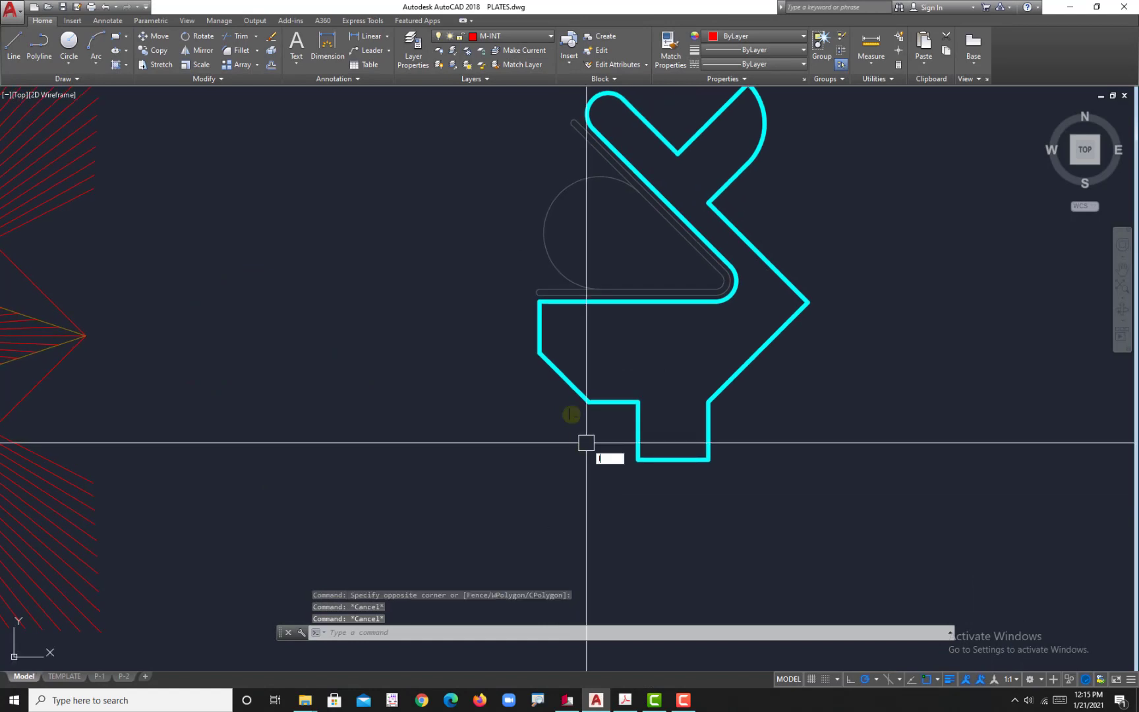
key(Return)
scroll(543, 356, up, 4)
click(518, 336)
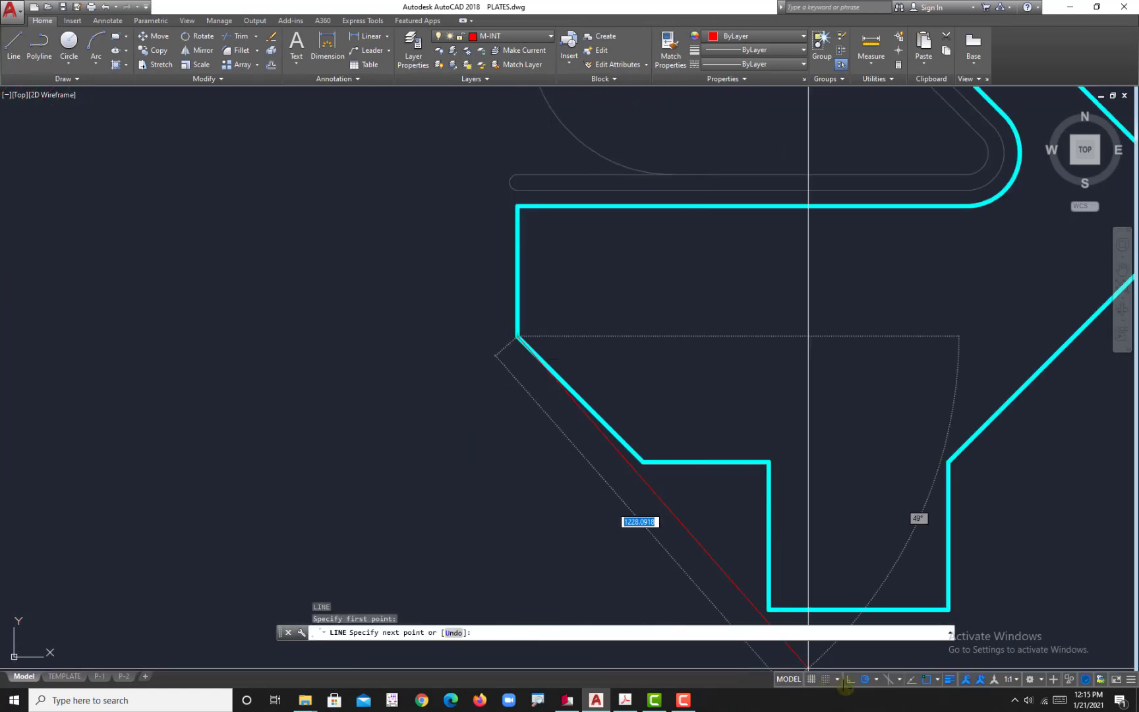
click(847, 681)
click(541, 493)
key(Return)
key(Return)
click(643, 462)
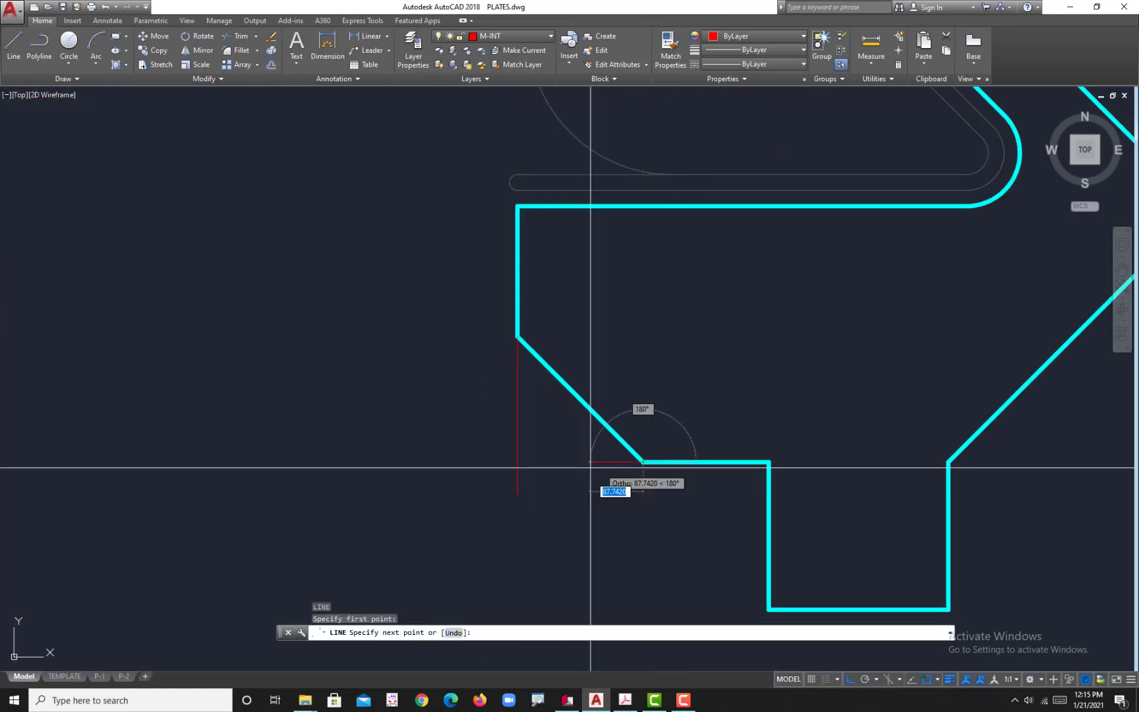
click(487, 462)
key(Return)
Step: Assign the two crossing corner lines beside the chamfer to the M-DASHED layer
scroll(488, 463, up, 3)
click(606, 496)
click(451, 424)
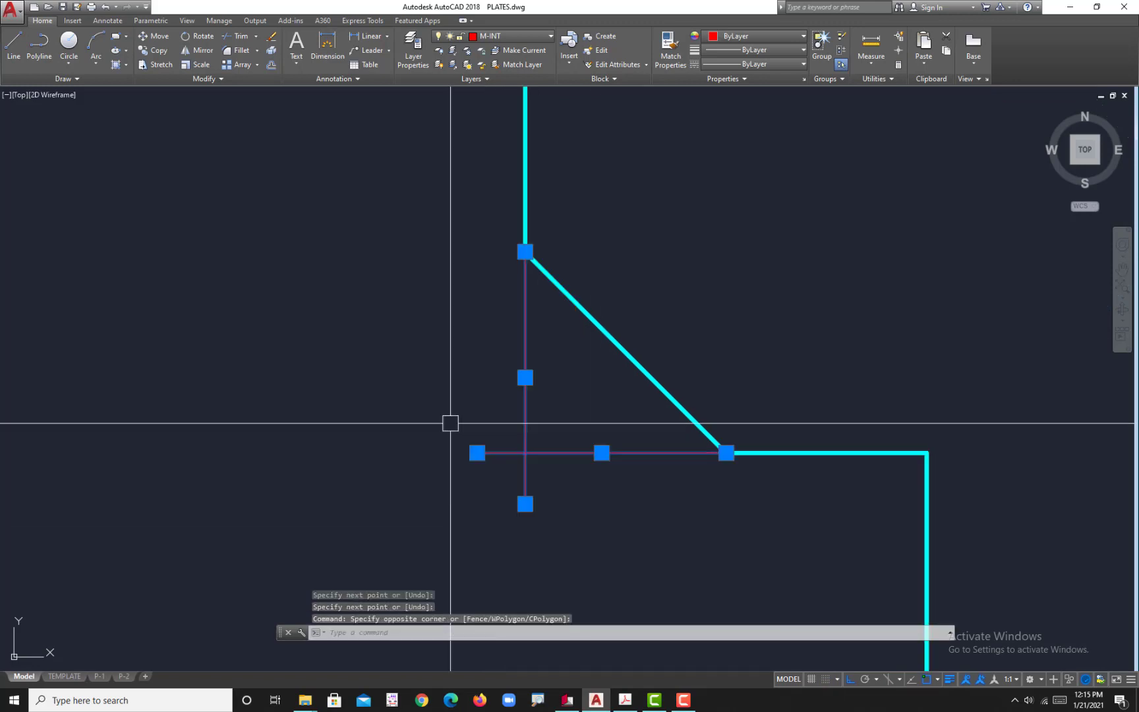
click(514, 37)
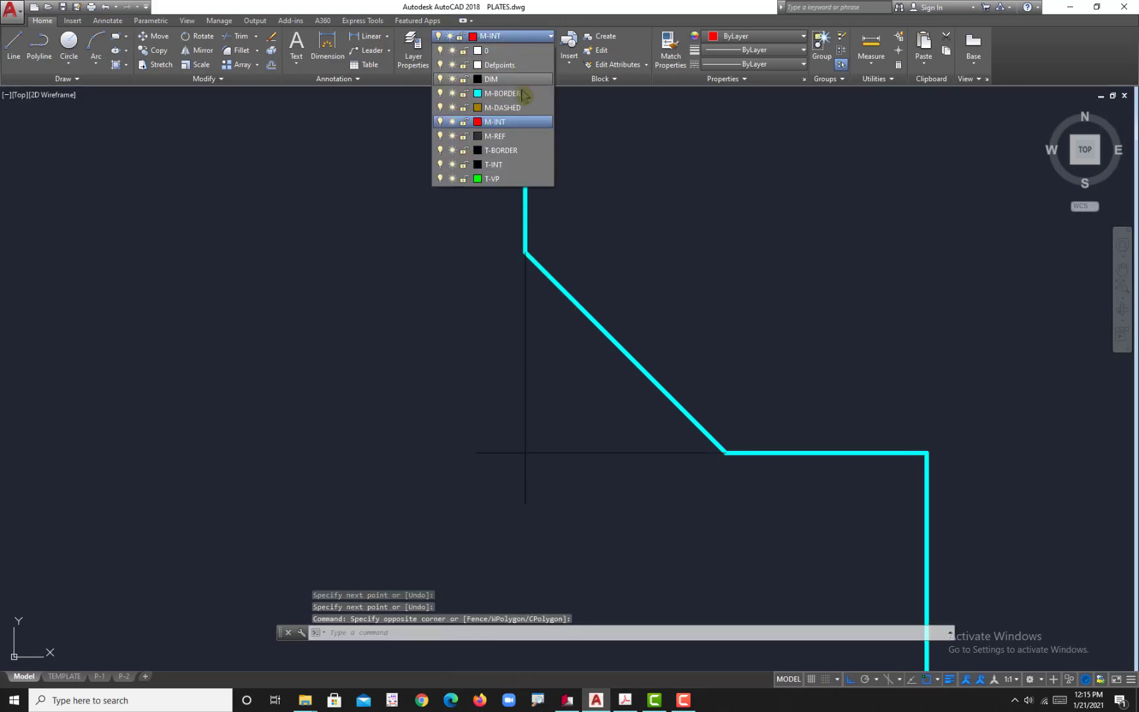
click(502, 108)
key(Escape)
key(Escape)
key(Escape)
Step: Trim the overhanging ends of the two dashed lines where they cross, leaving a clean corner
text(tr)
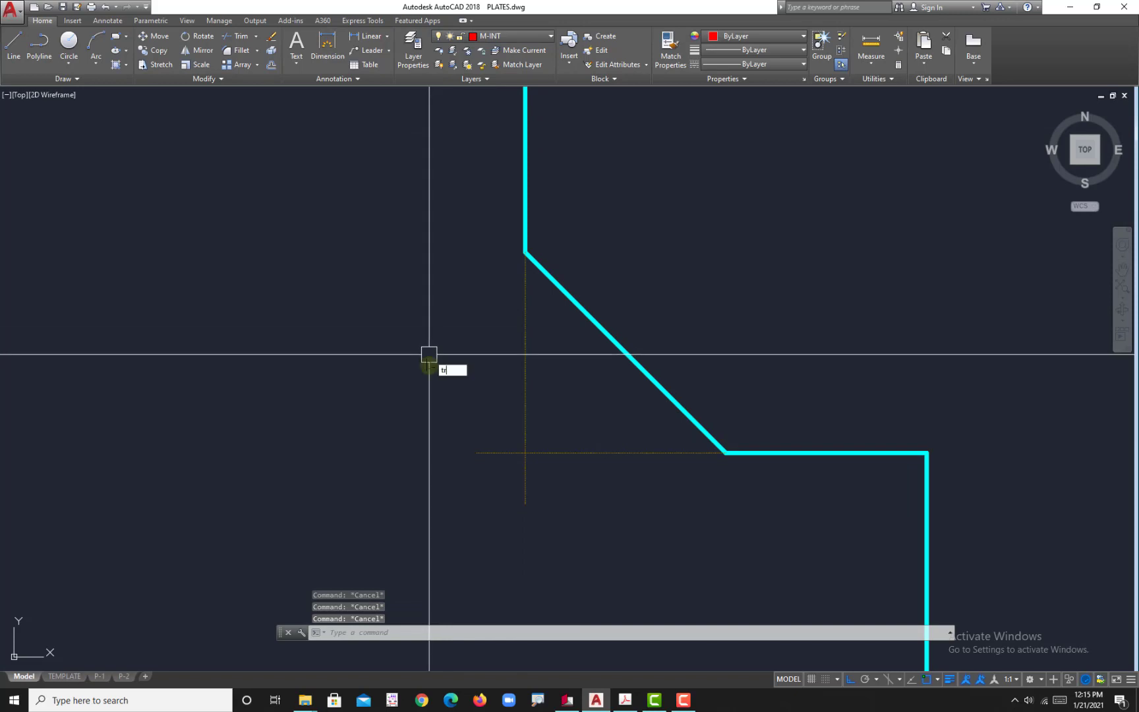
key(Return)
key(Return)
click(559, 505)
click(483, 444)
scroll(441, 416, down, 3)
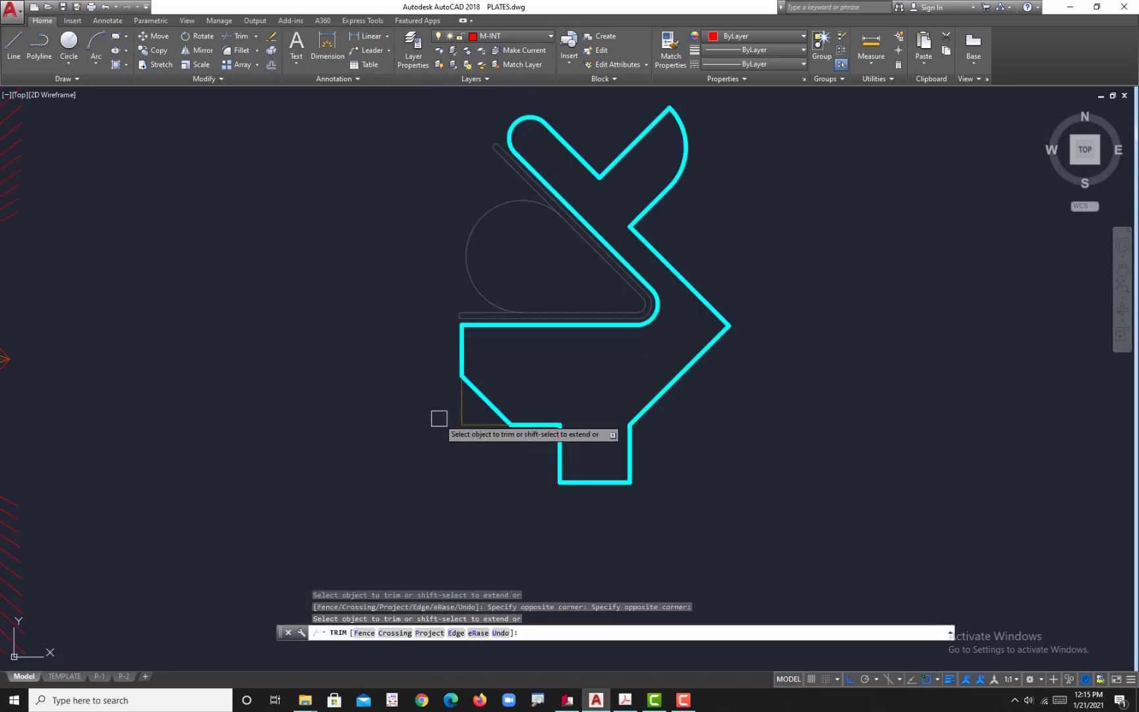
key(Escape)
Step: Examine the whole plate and its plan scale in the reference PDF in Adobe Acrobat, and return to AutoCAD
click(625, 700)
scroll(645, 620, down, 1)
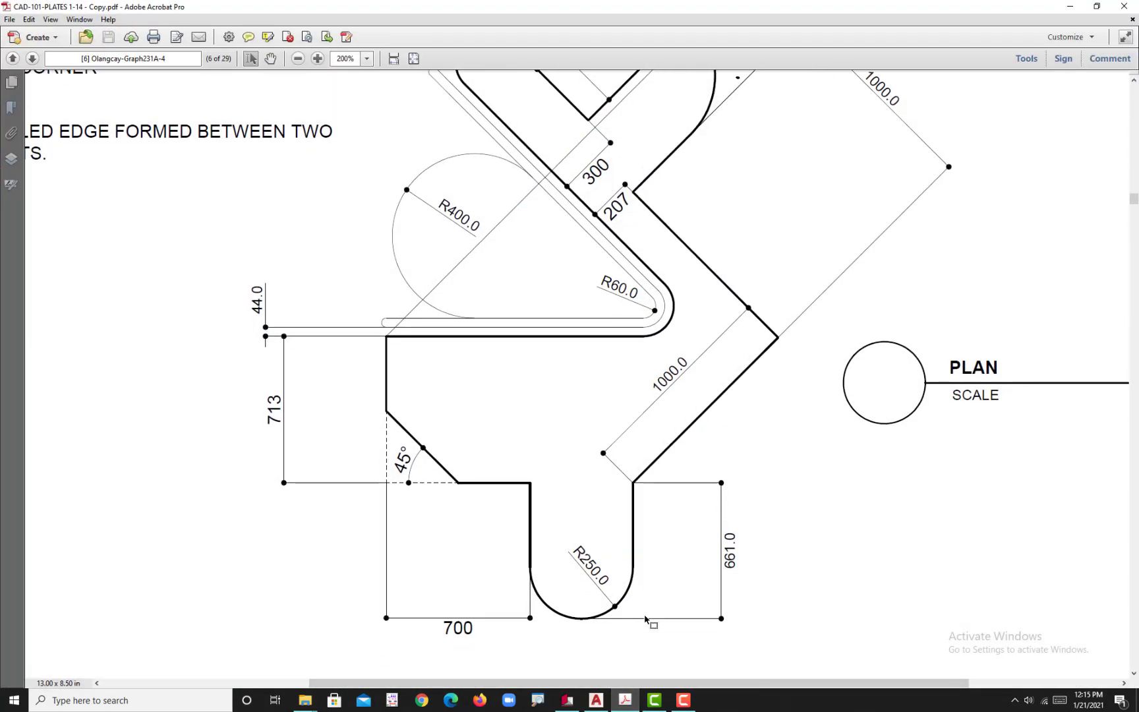
ctrl+scroll(897, 465, down, 3)
ctrl+scroll(985, 429, up, 1)
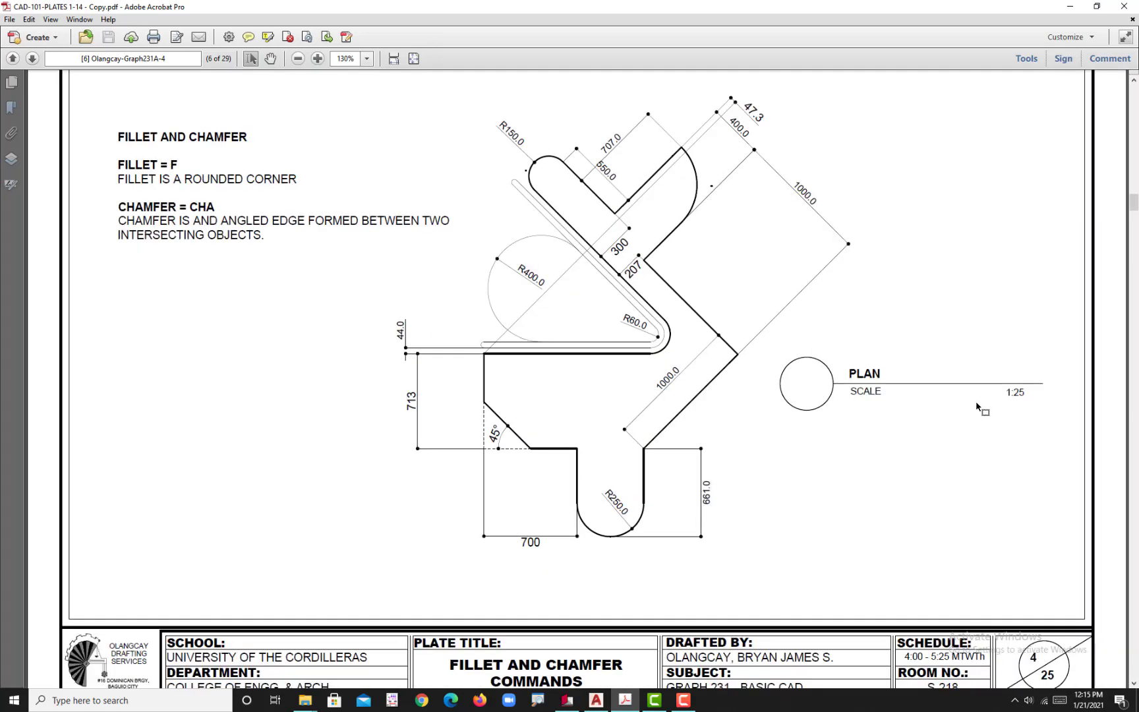
click(597, 701)
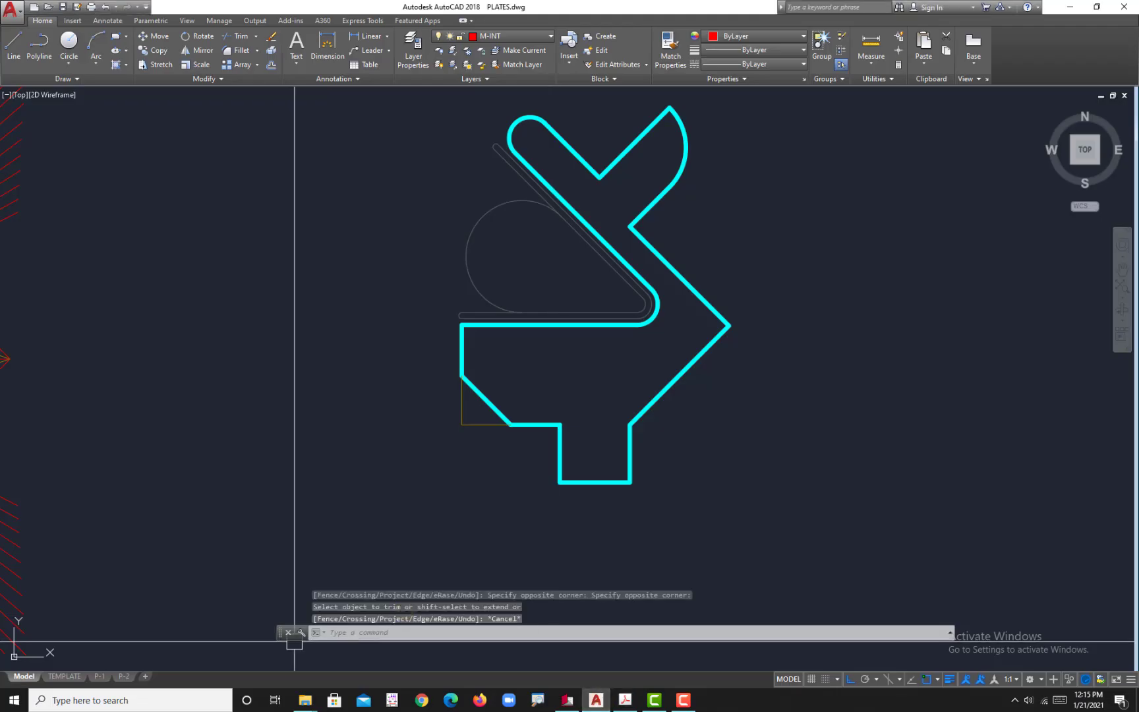
Step: On the P-2 layout, make T-VP the current layer and create a rectangular viewport filling the empty FIGURE 1 half of the sheet
mouse_move(125, 684)
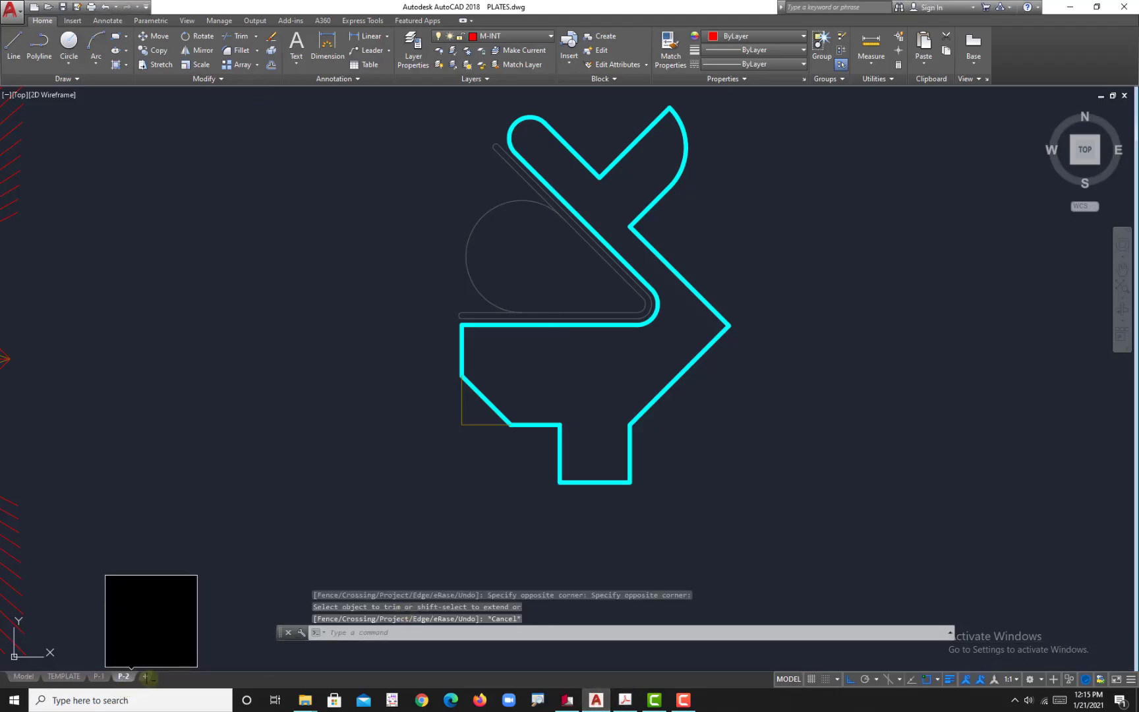
click(126, 681)
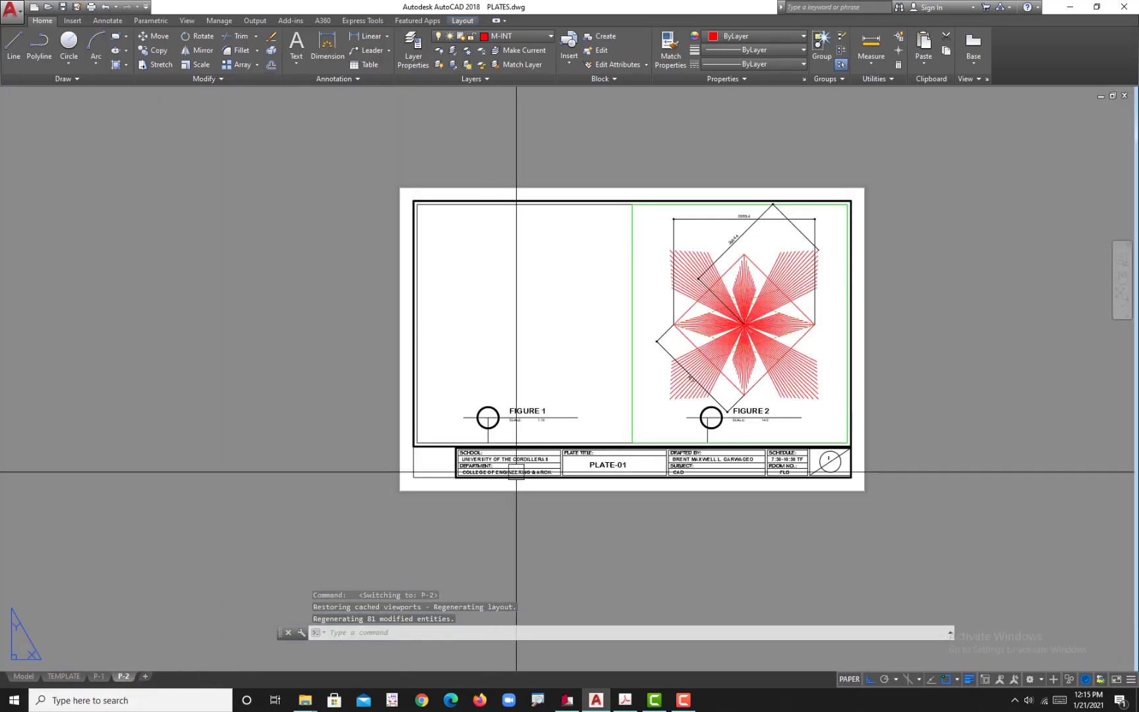
scroll(488, 400, up, 3)
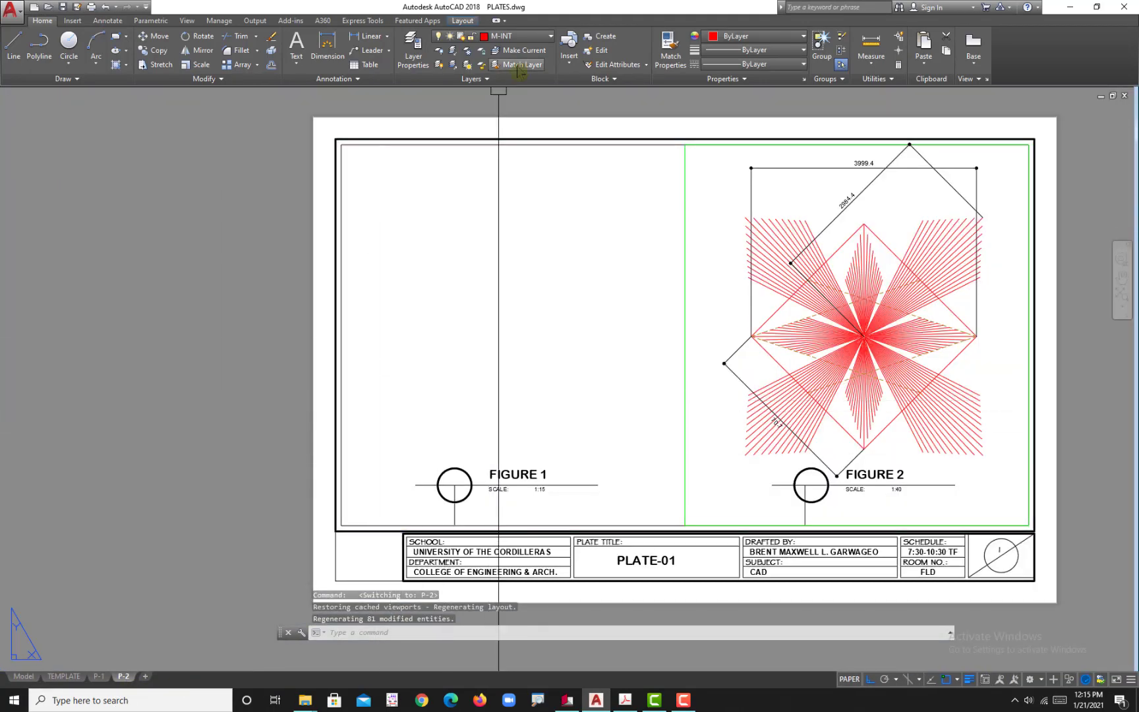
click(504, 36)
click(504, 178)
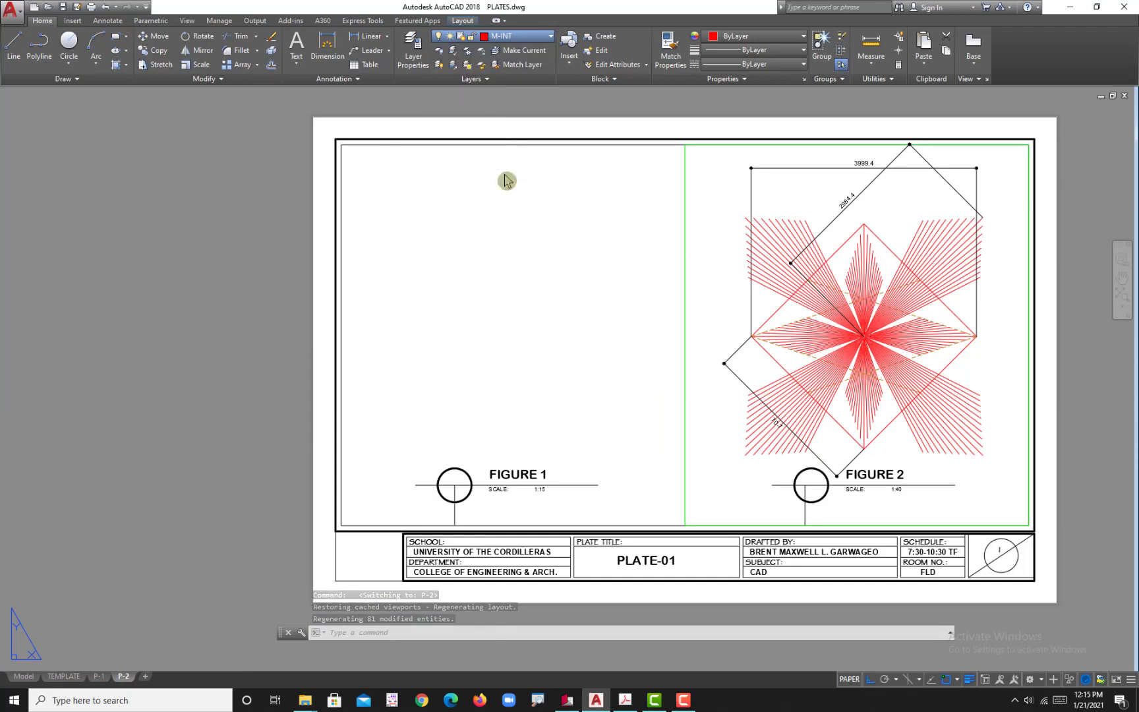
text(mv)
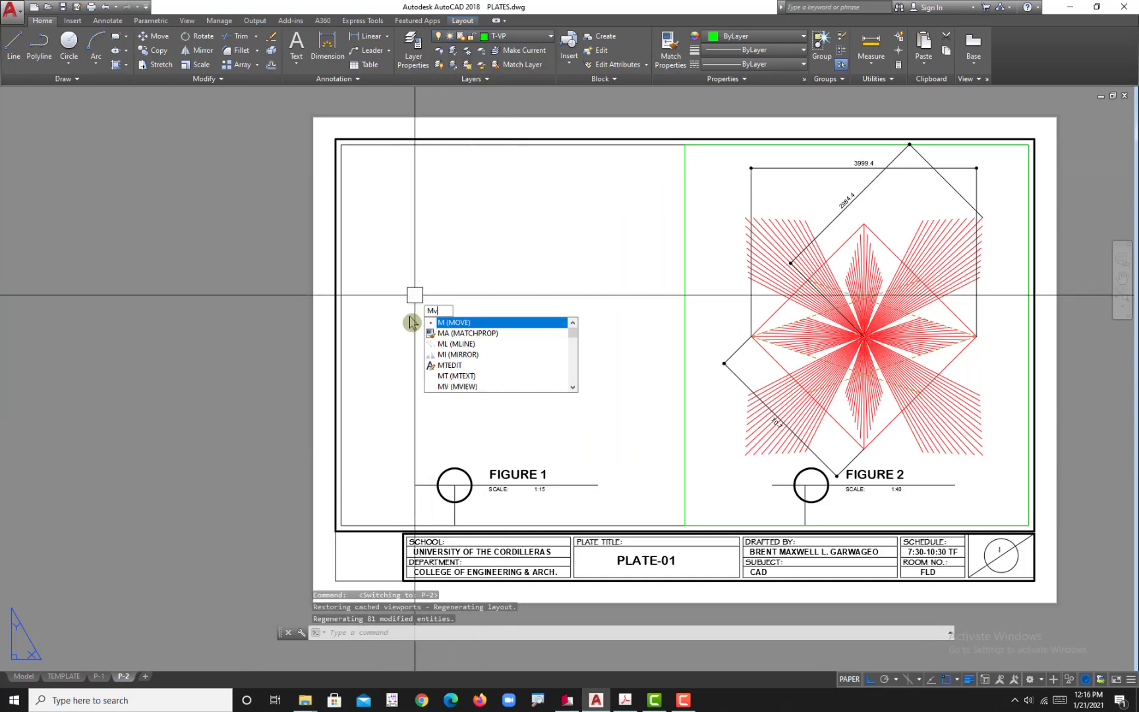
key(Return)
click(342, 145)
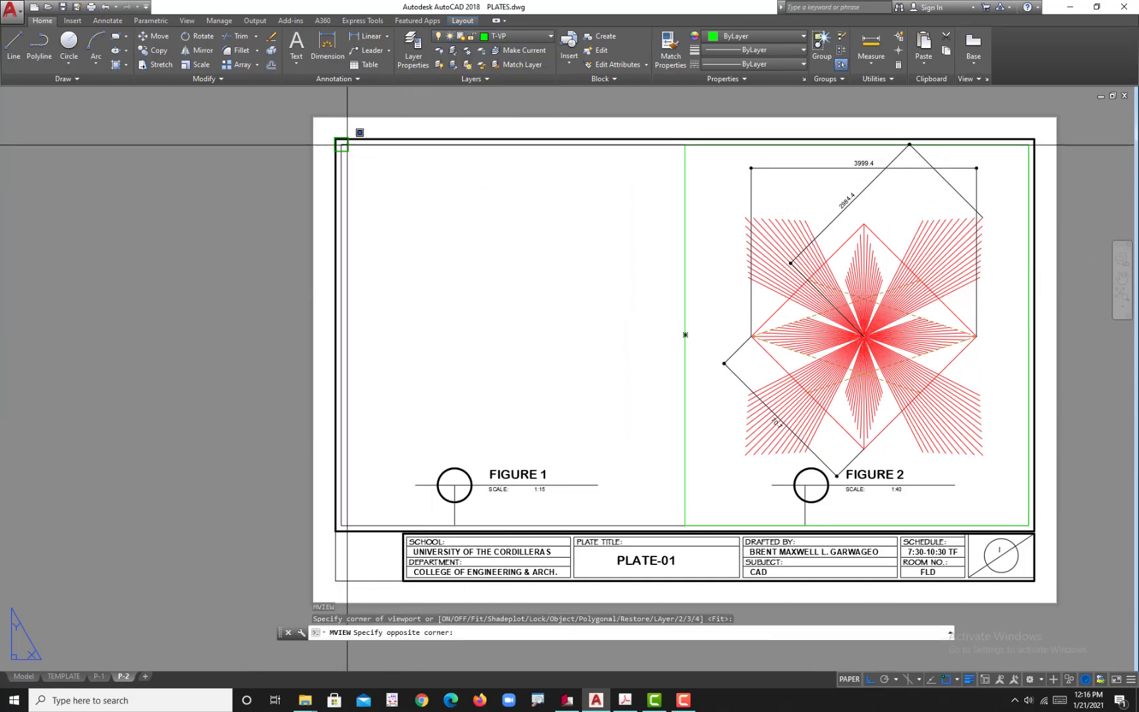
click(685, 525)
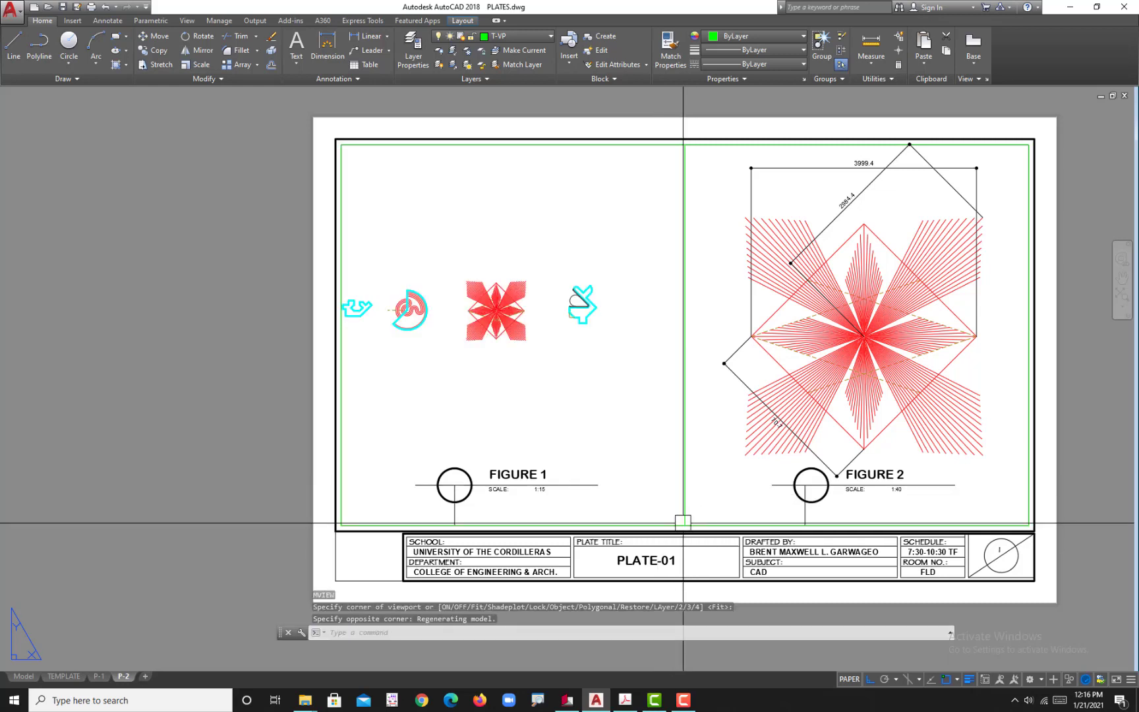
Step: Activate the new viewport and frame the fillet and chamfer plate above the FIGURE 1 title
double_click(545, 370)
scroll(566, 340, up, 6)
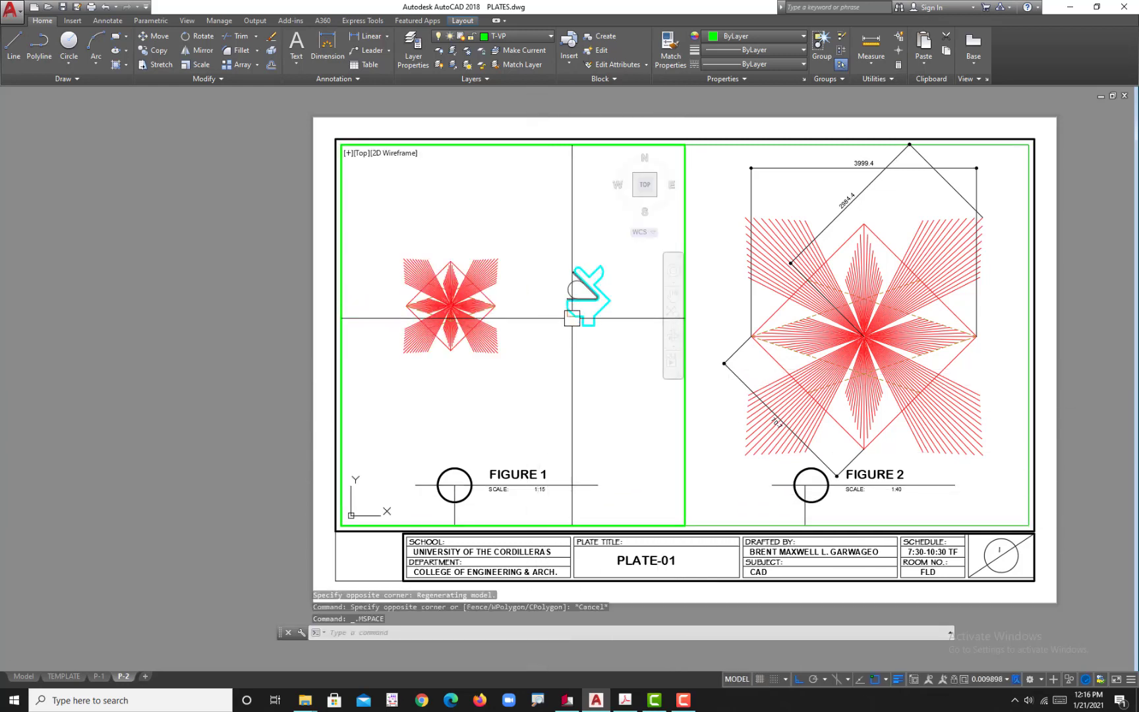
scroll(527, 379, up, 2)
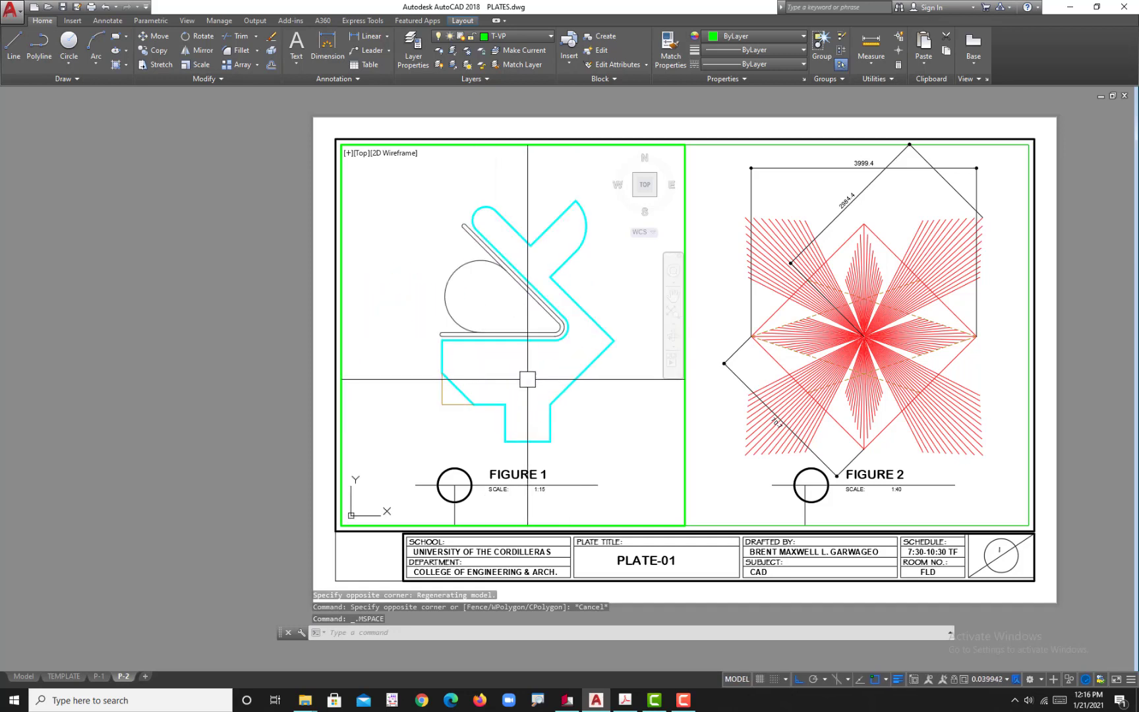
middle_drag(527, 380, 522, 372)
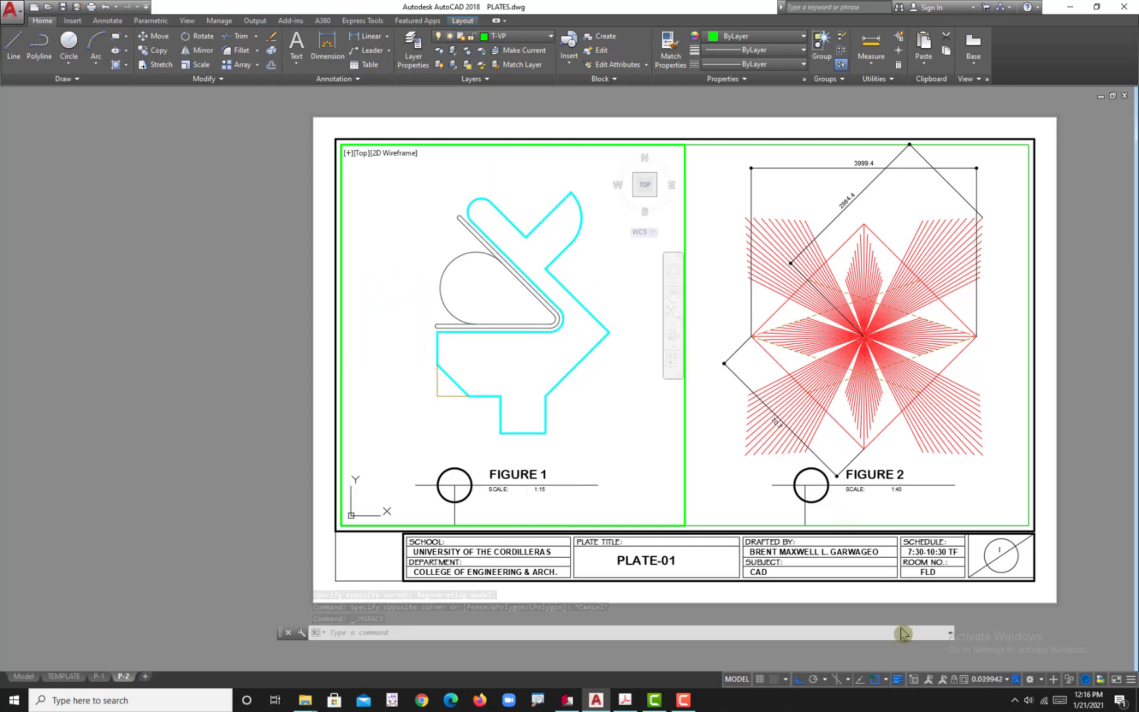
Step: Set the active FIGURE 1 viewport's scale to 1:25 and return to paper space
click(1007, 679)
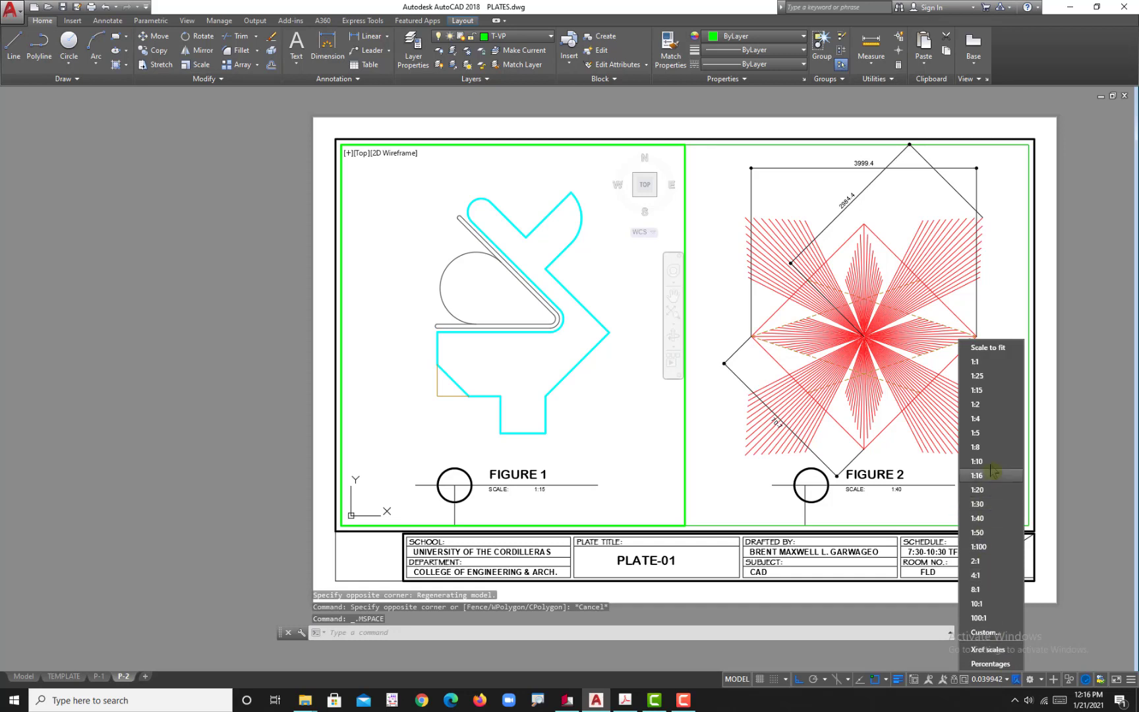
click(798, 427)
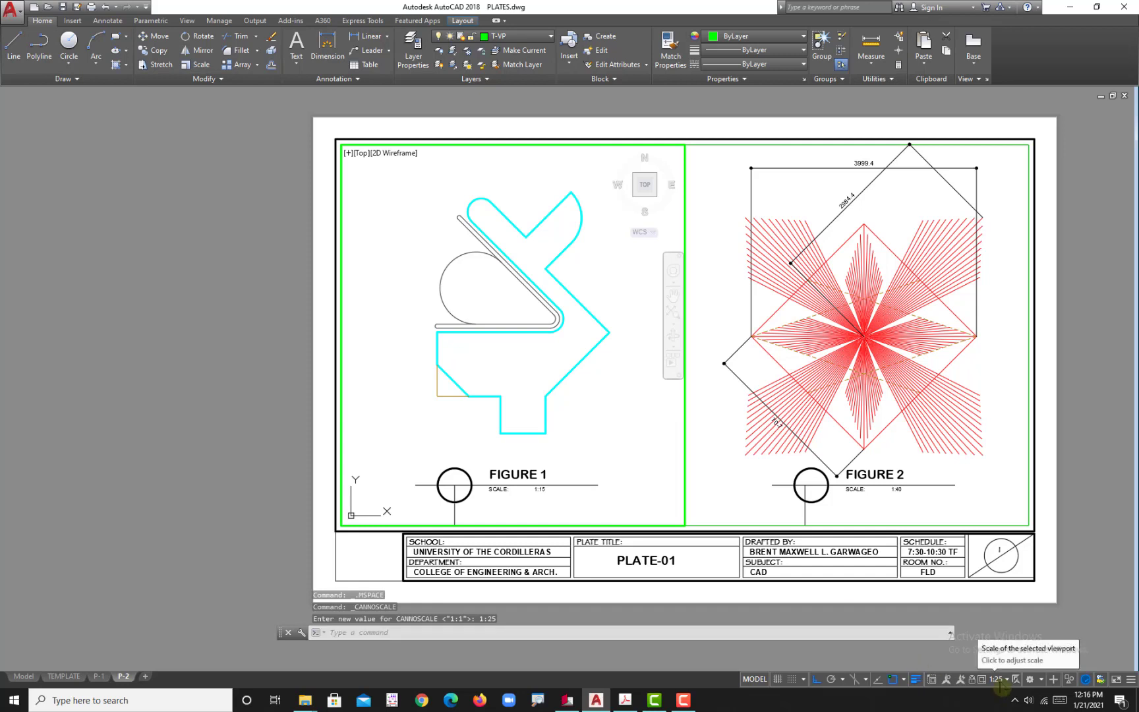
click(1003, 684)
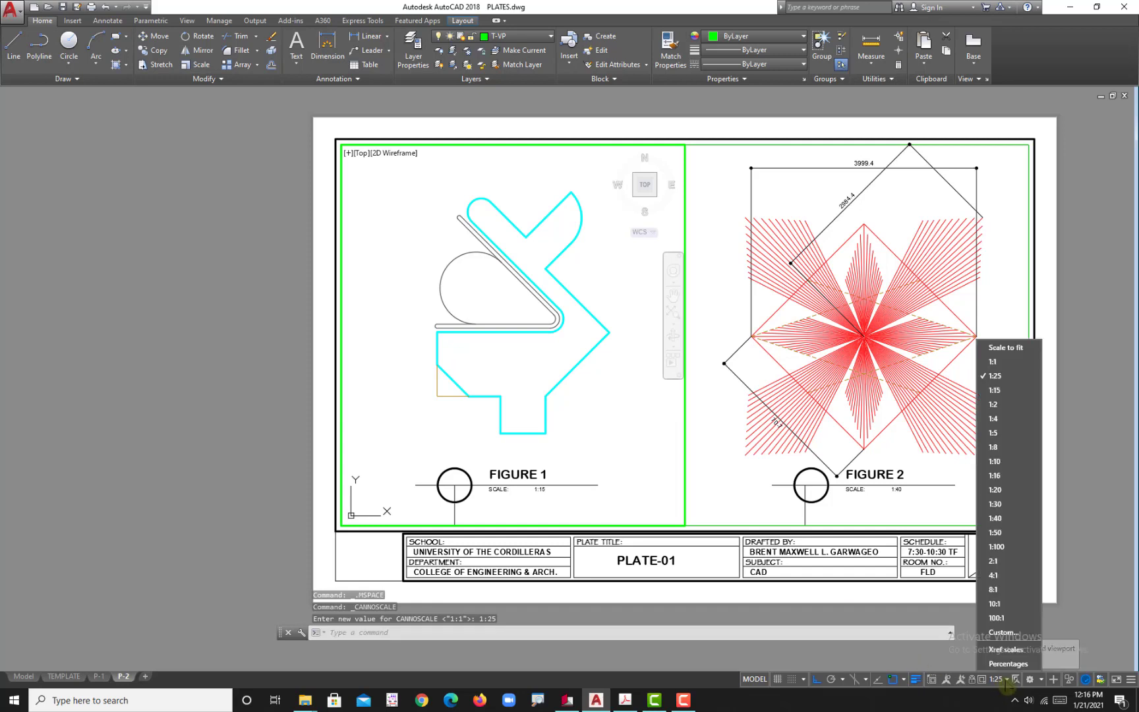
click(1003, 376)
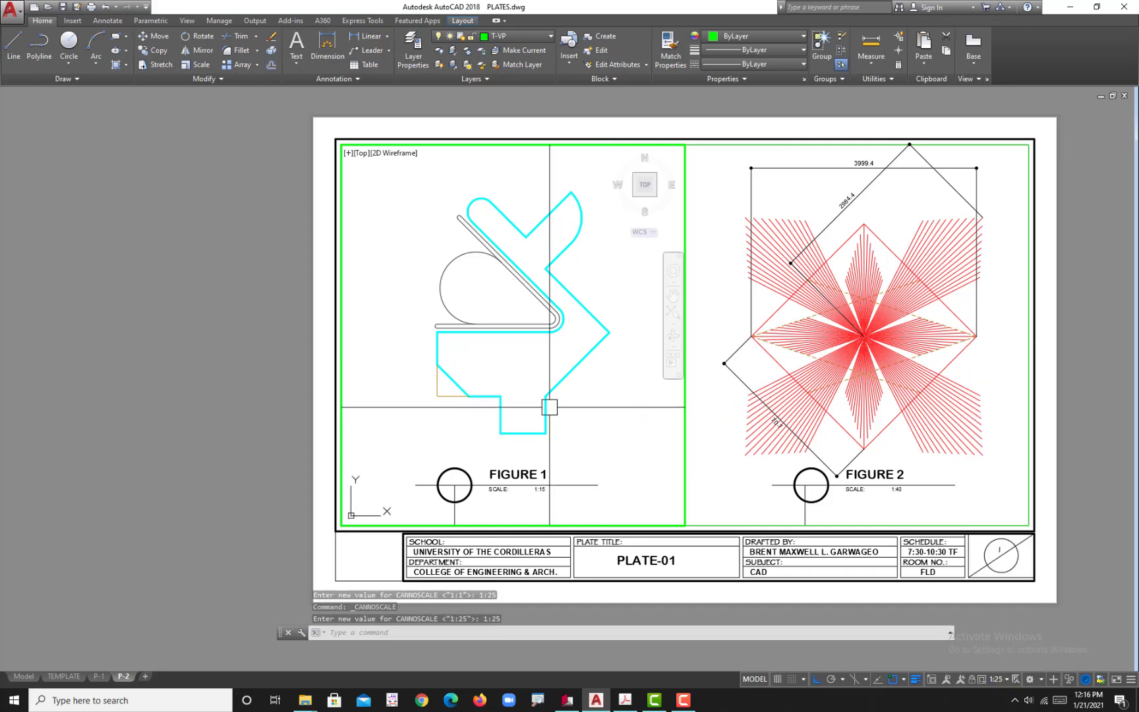
double_click(320, 445)
Step: Regenerate all viewports of the layout and inspect the dashed chamfer corner of the FIGURE 1 plate
scroll(448, 389, up, 6)
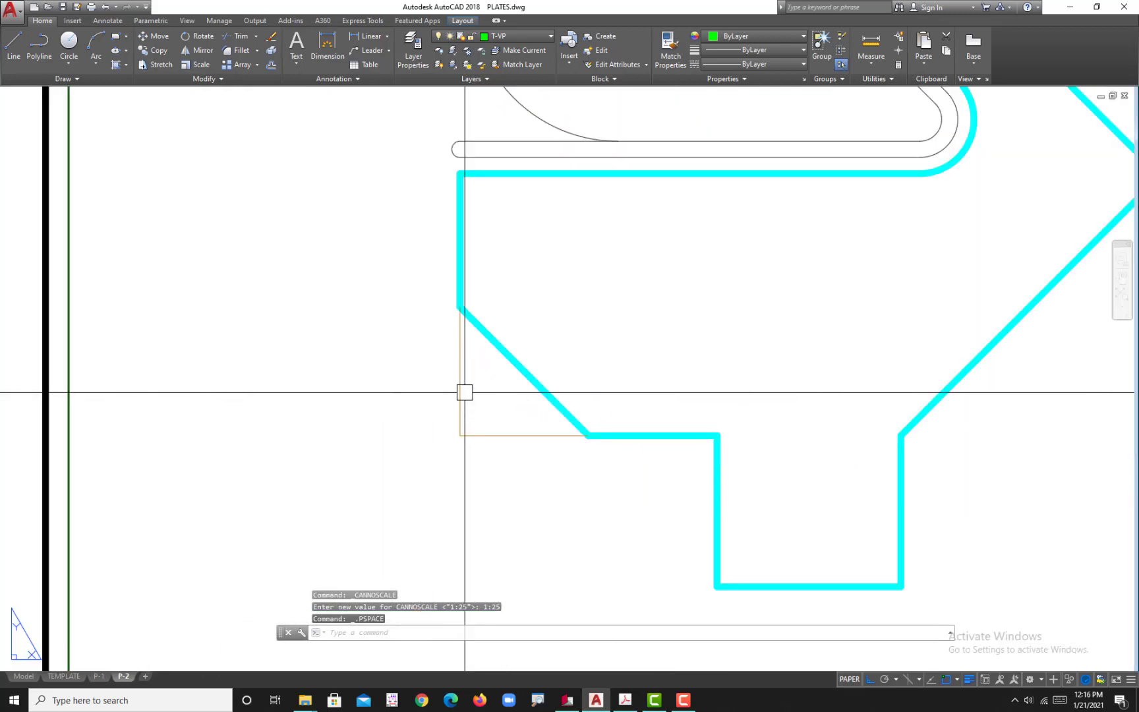
scroll(465, 392, down, 6)
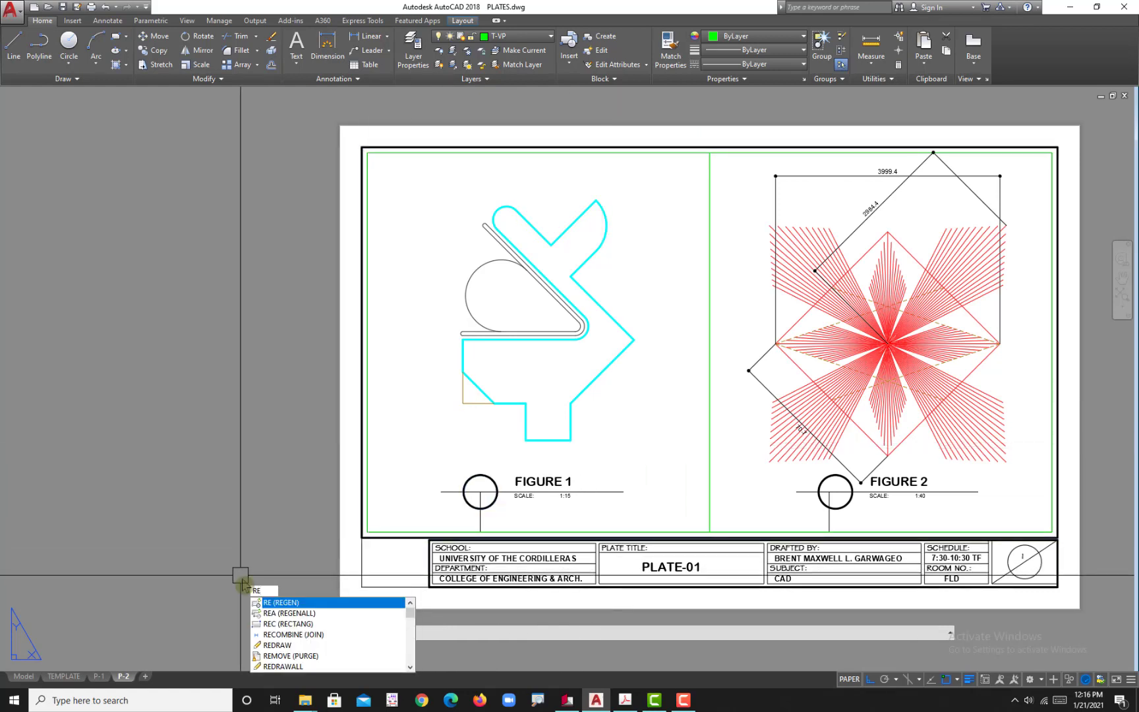
text(a)
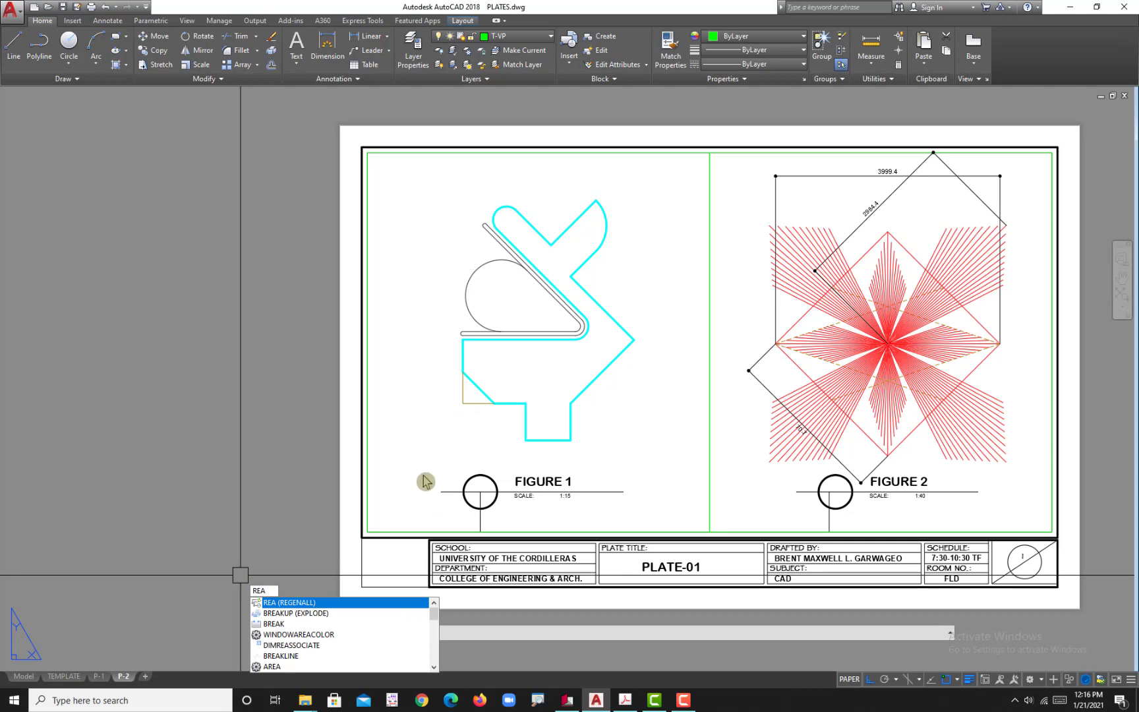
key(Return)
scroll(435, 435, up, 2)
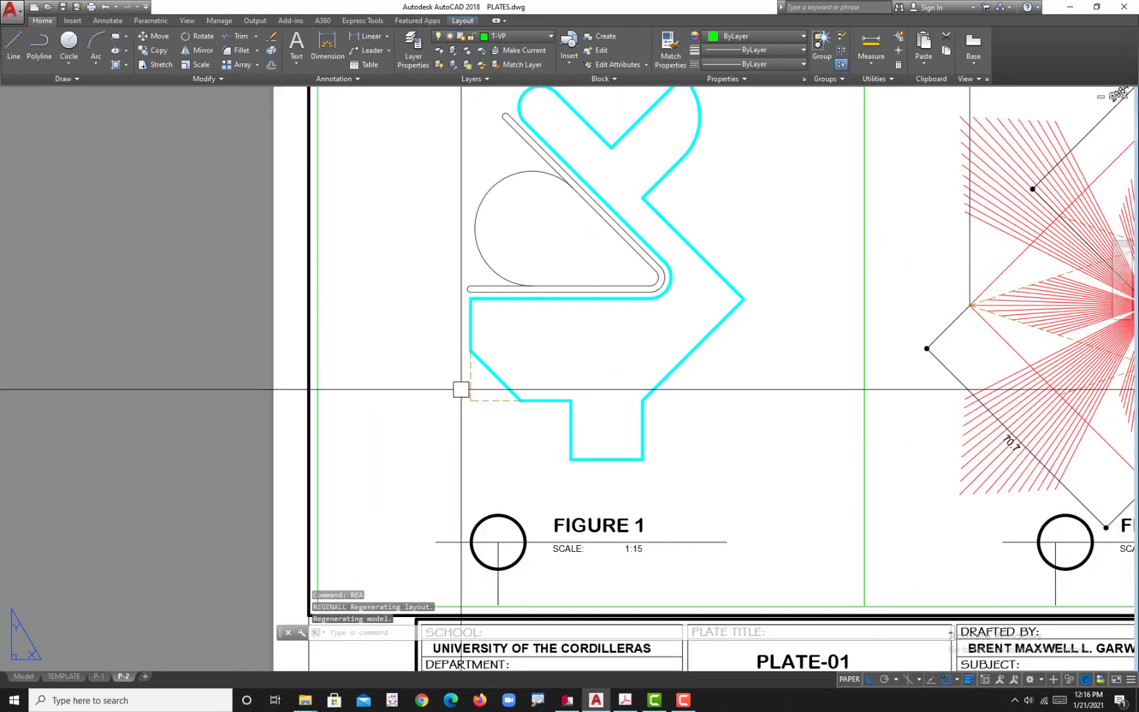
scroll(462, 389, down, 2)
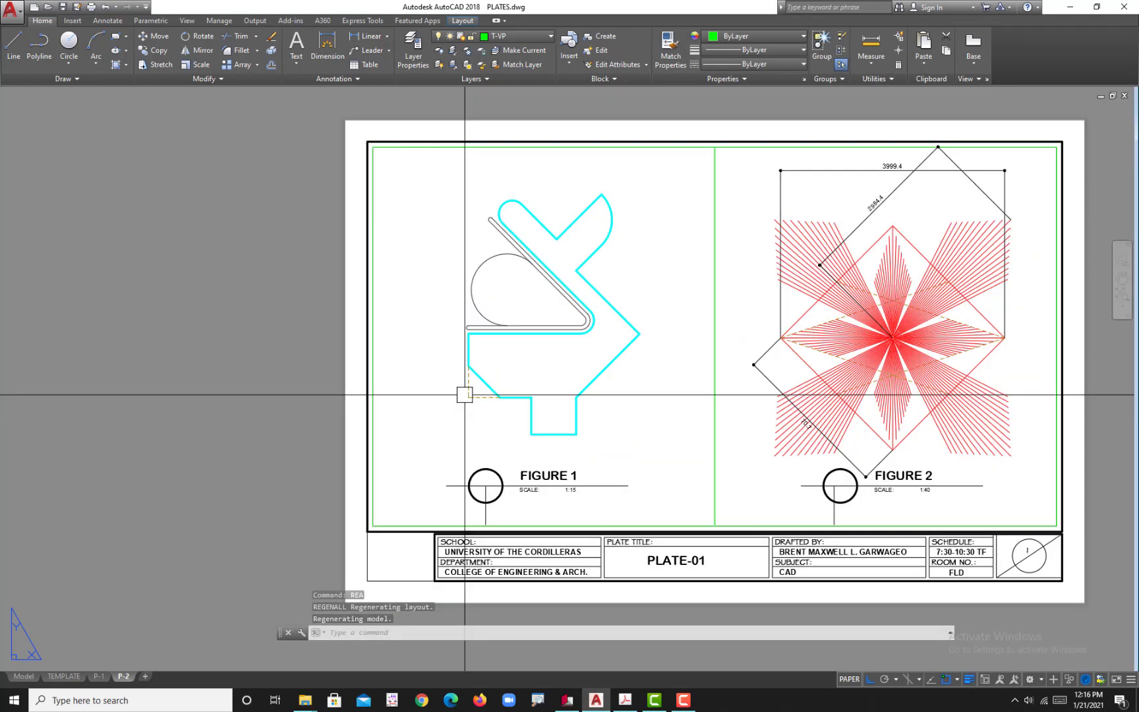
middle_drag(504, 314, 530, 388)
scroll(499, 343, up, 2)
scroll(498, 344, down, 2)
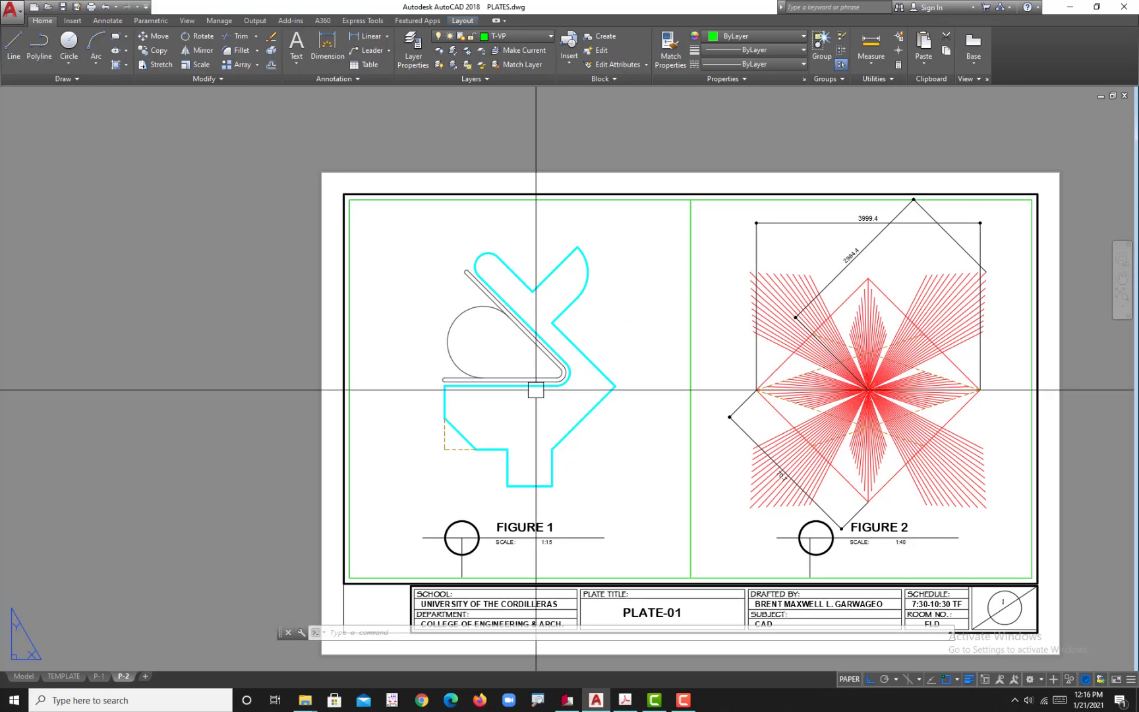
Step: Make DIM the current layer, consult the plate's dimensions in the reference PDF in Adobe Acrobat, and return to AutoCAD
click(521, 38)
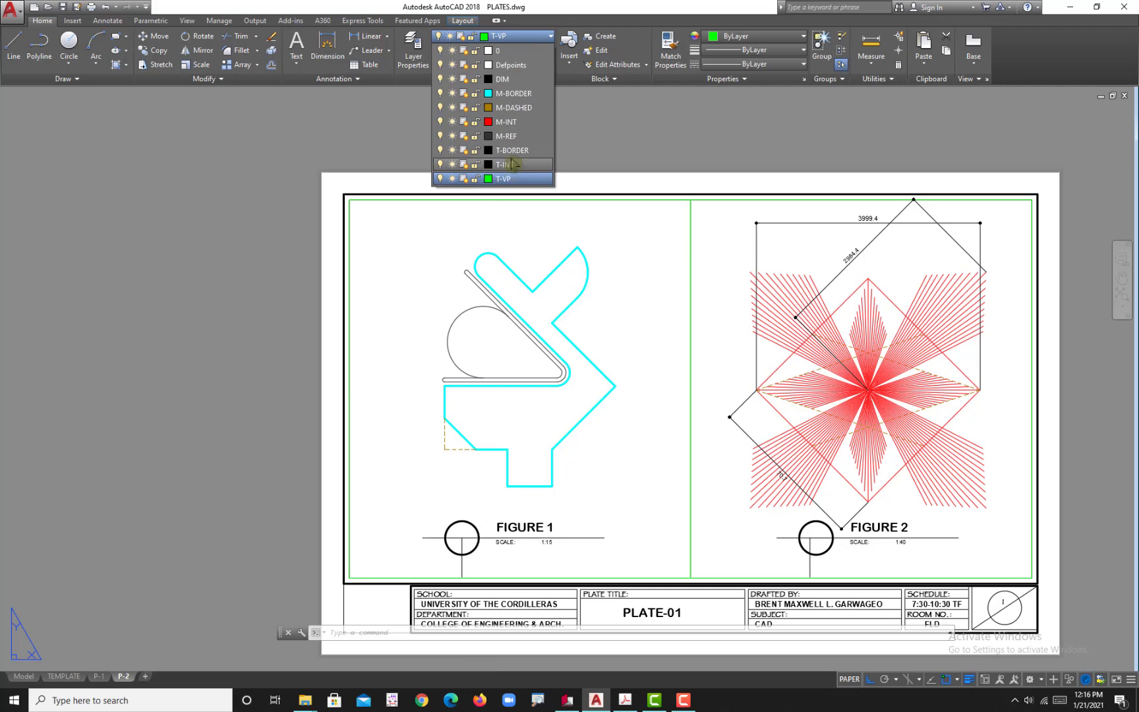
click(514, 79)
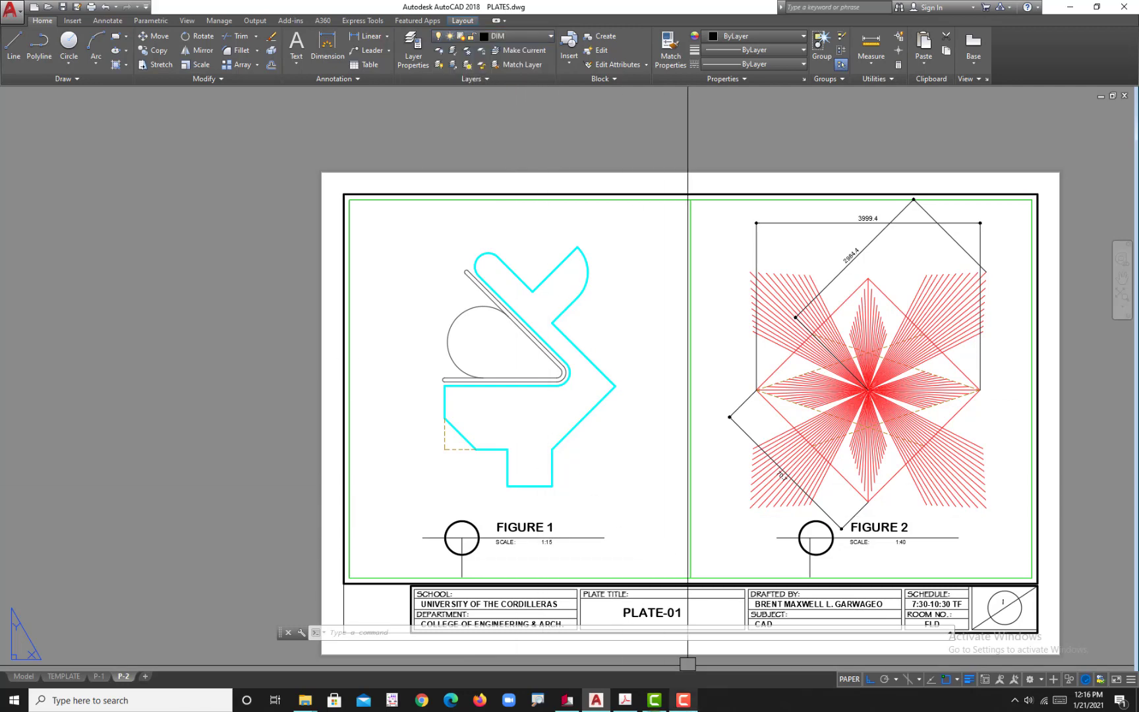
click(625, 700)
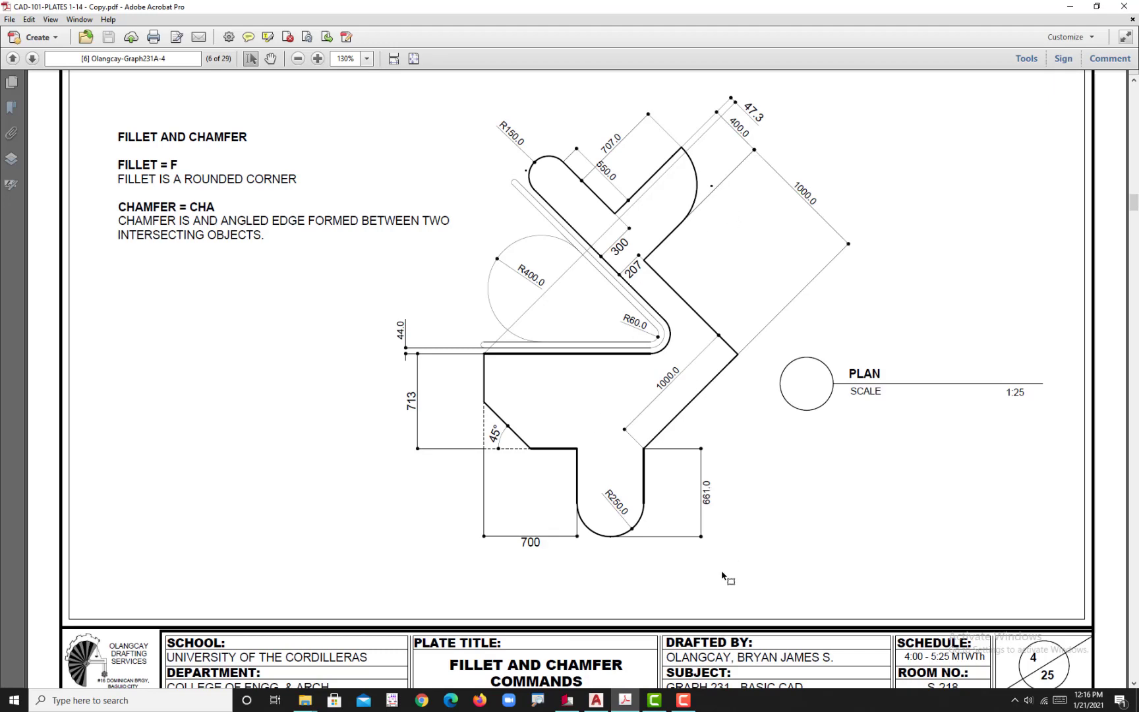
click(596, 700)
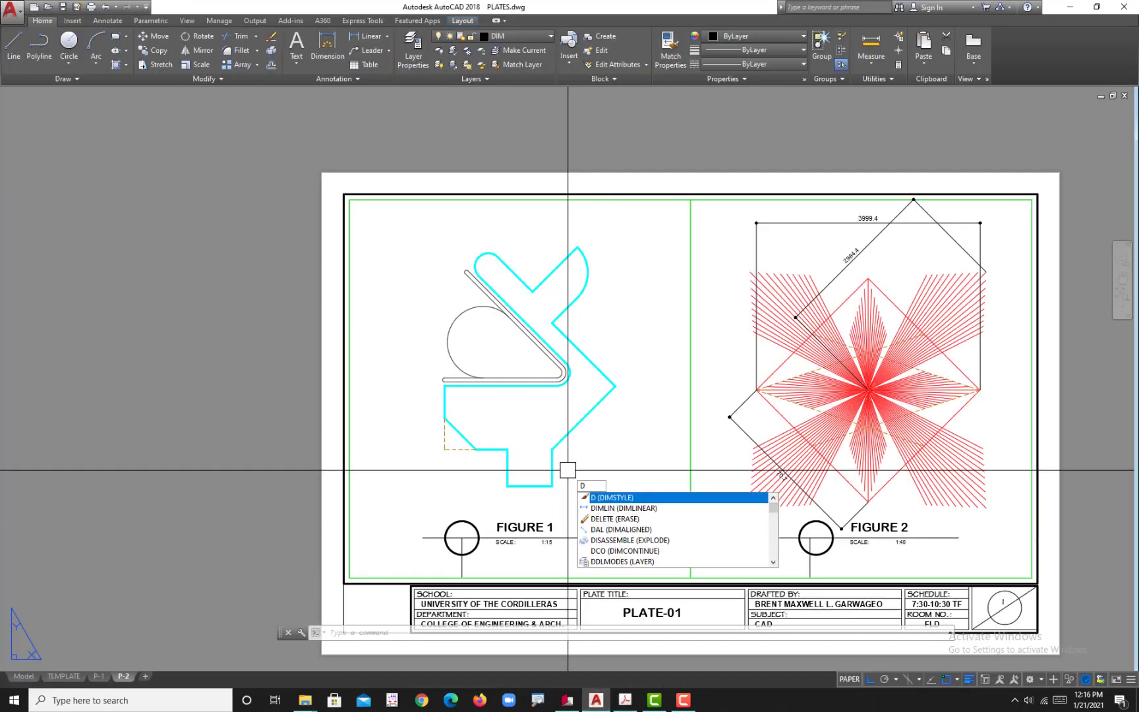
Step: Check the current dimension style in the Dimension Style Manager, and switch to model space at the plate's lower stem
key(Return)
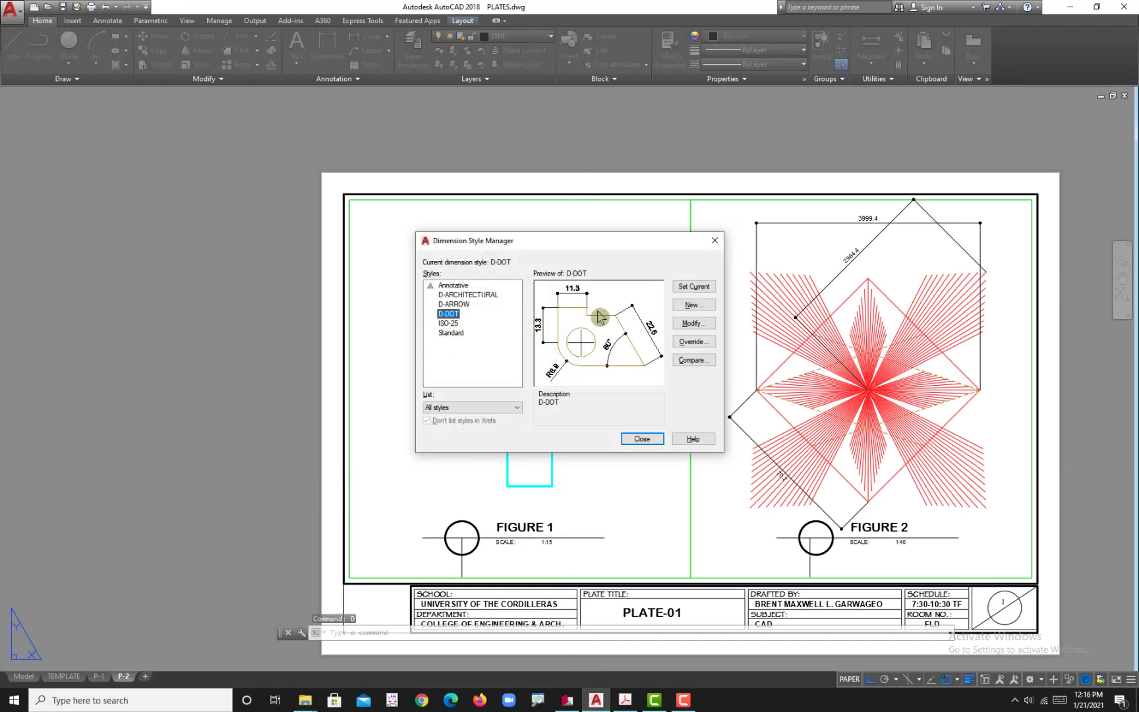
click(642, 439)
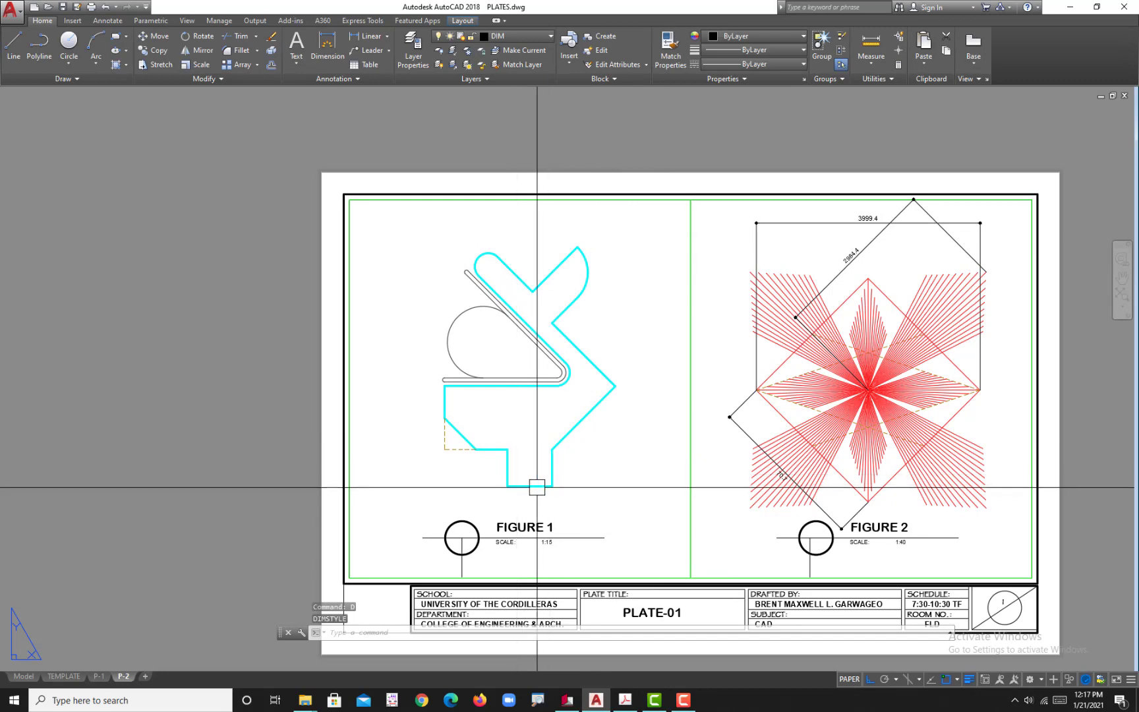
click(24, 676)
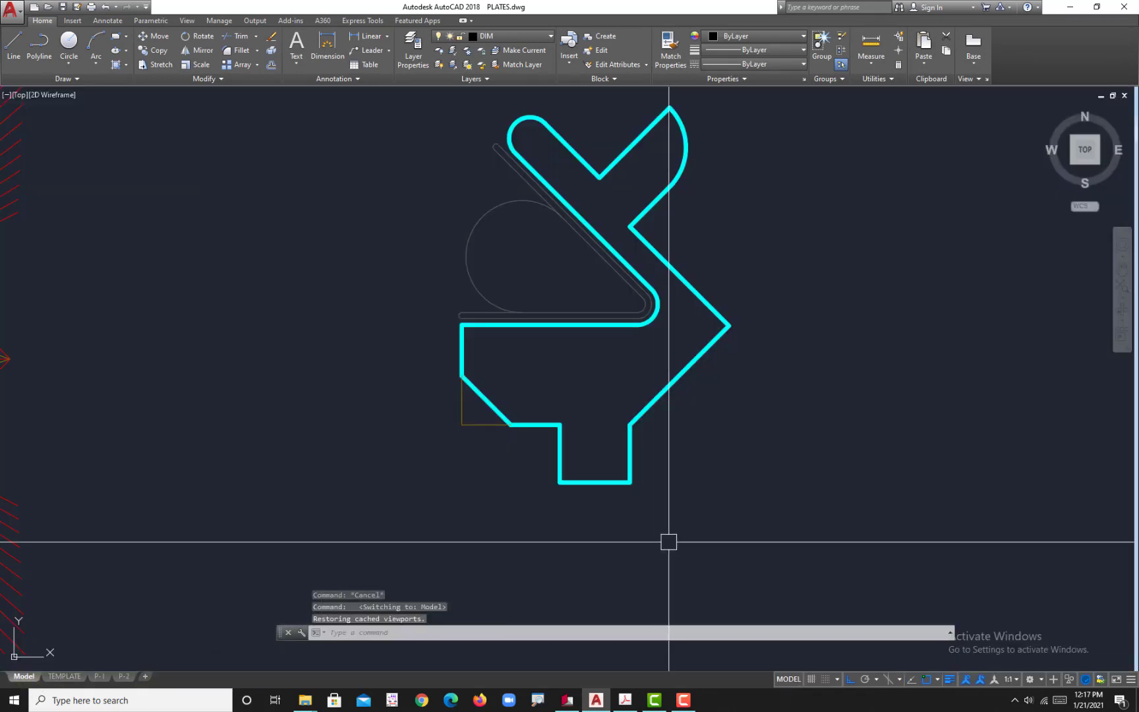
scroll(666, 539, up, 3)
text(f)
key(Return)
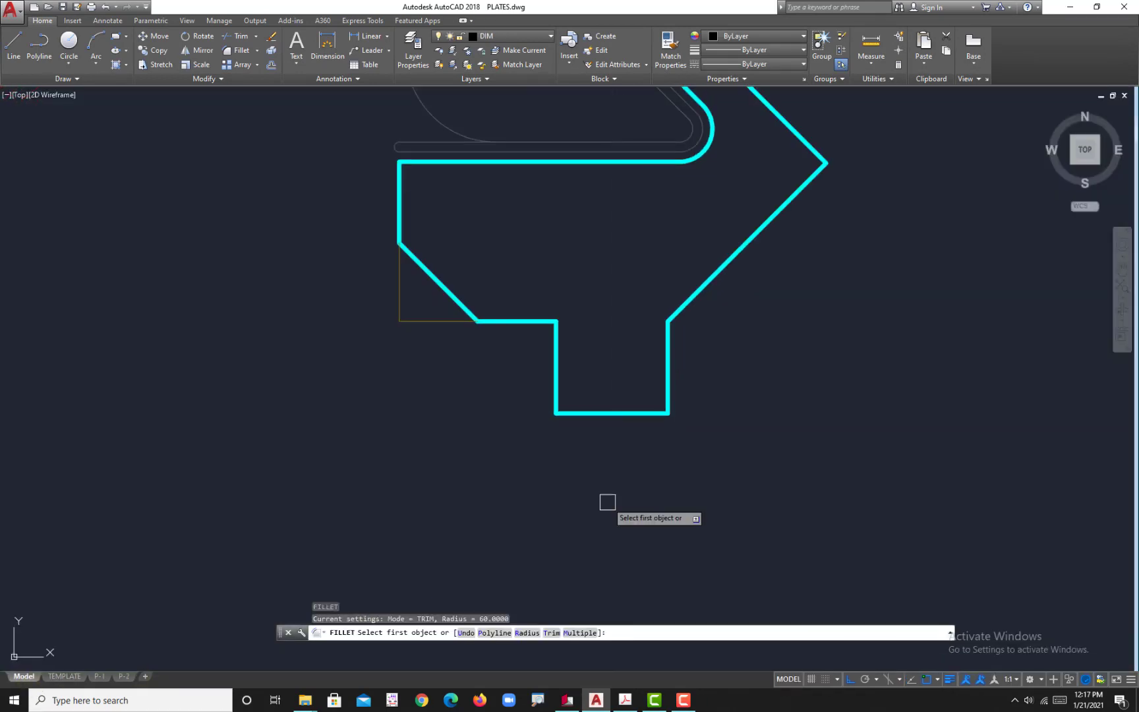
text(r)
key(Return)
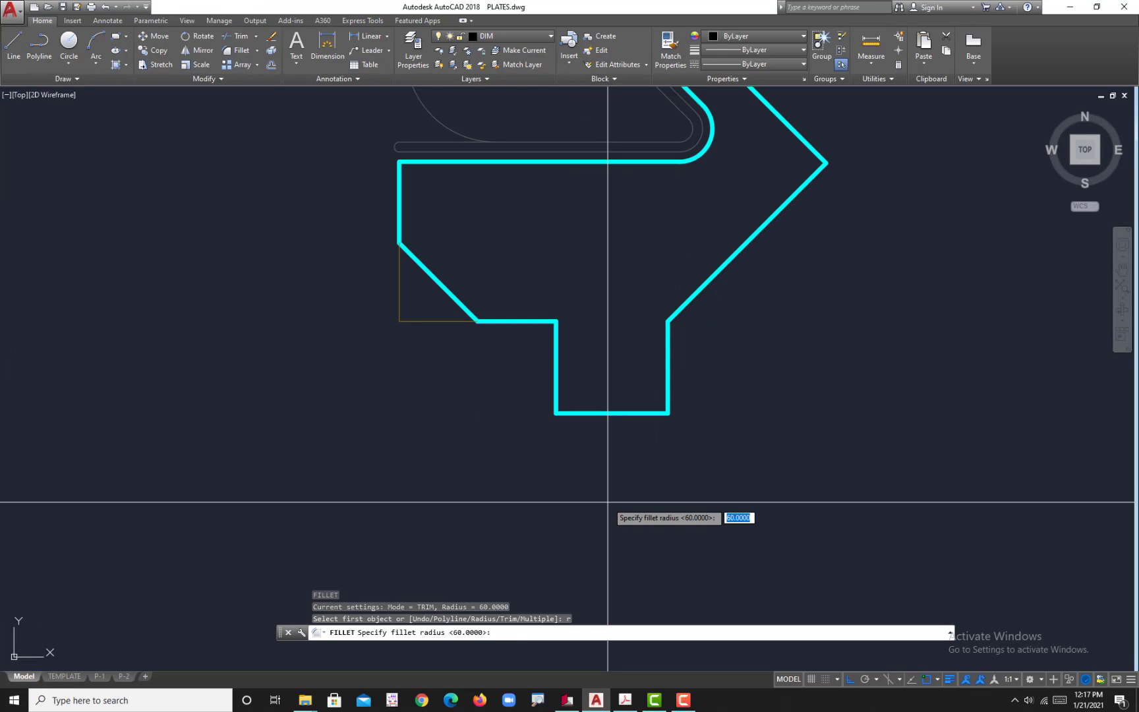
text(250)
key(Return)
click(558, 393)
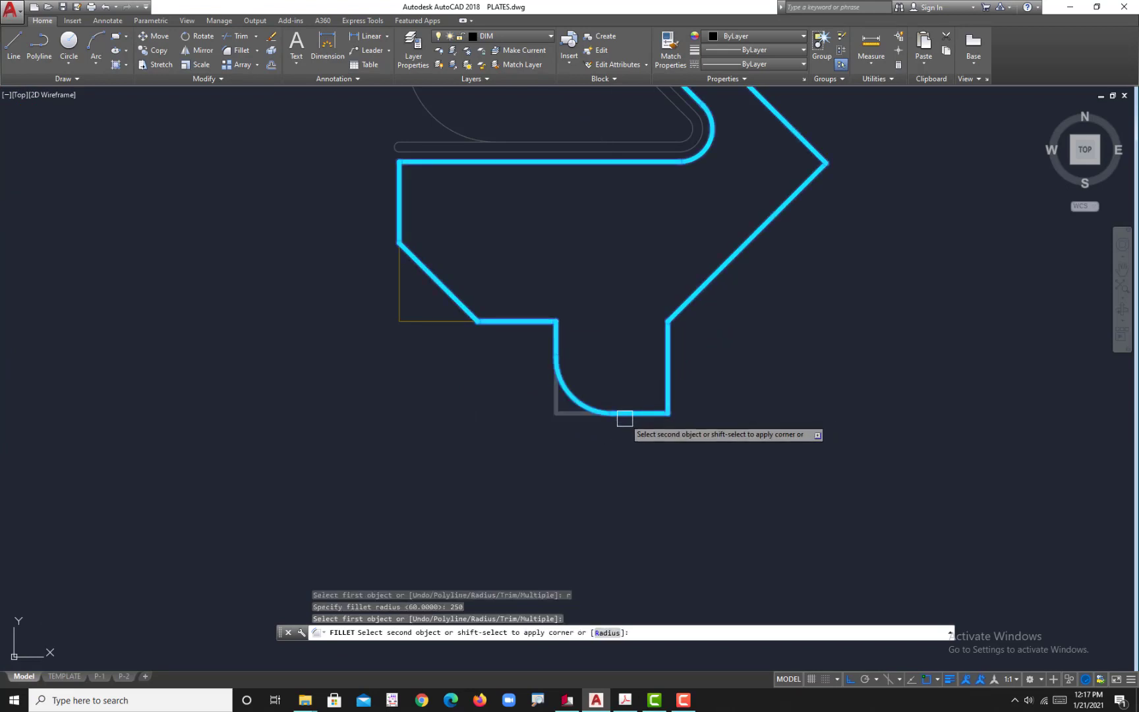
key(Escape)
click(604, 415)
mouse_move(611, 413)
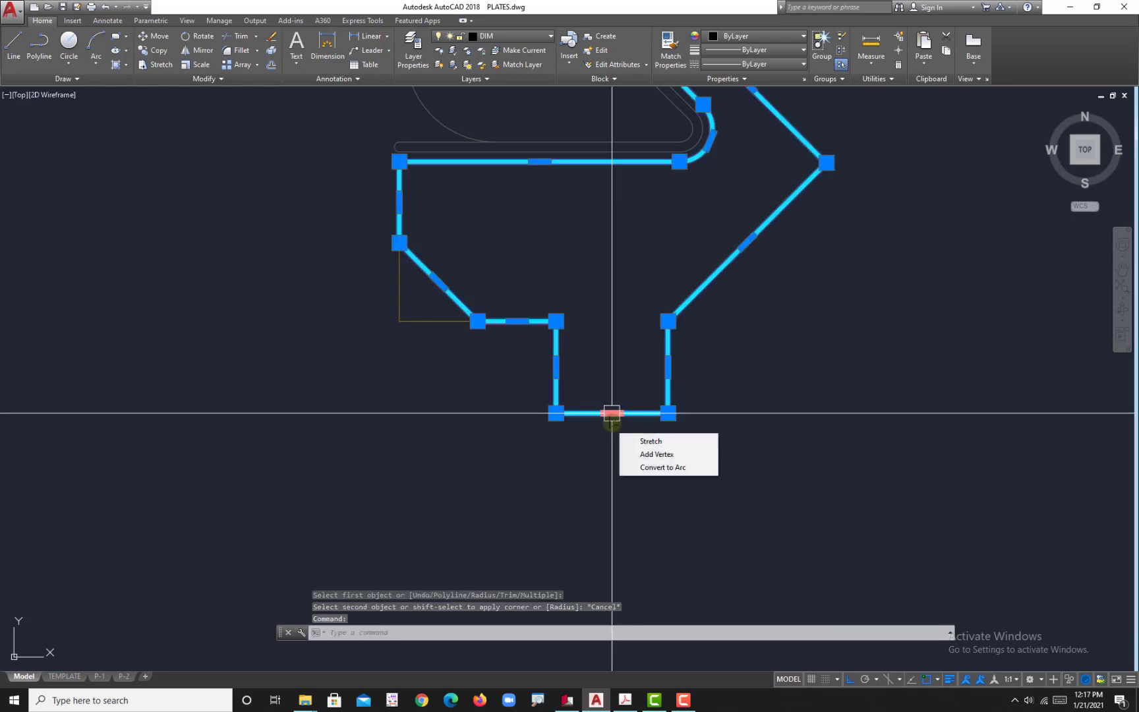
key(Escape)
Step: Explode the plate's outline polyline into separate segments
click(747, 467)
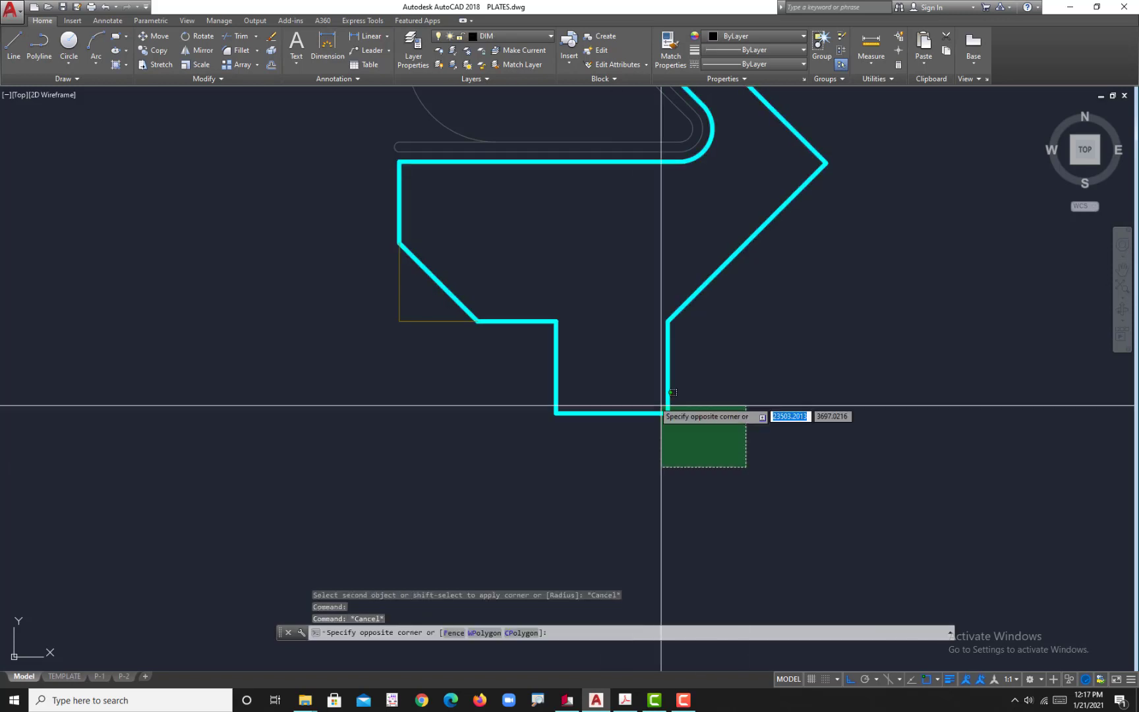
click(604, 377)
key(Return)
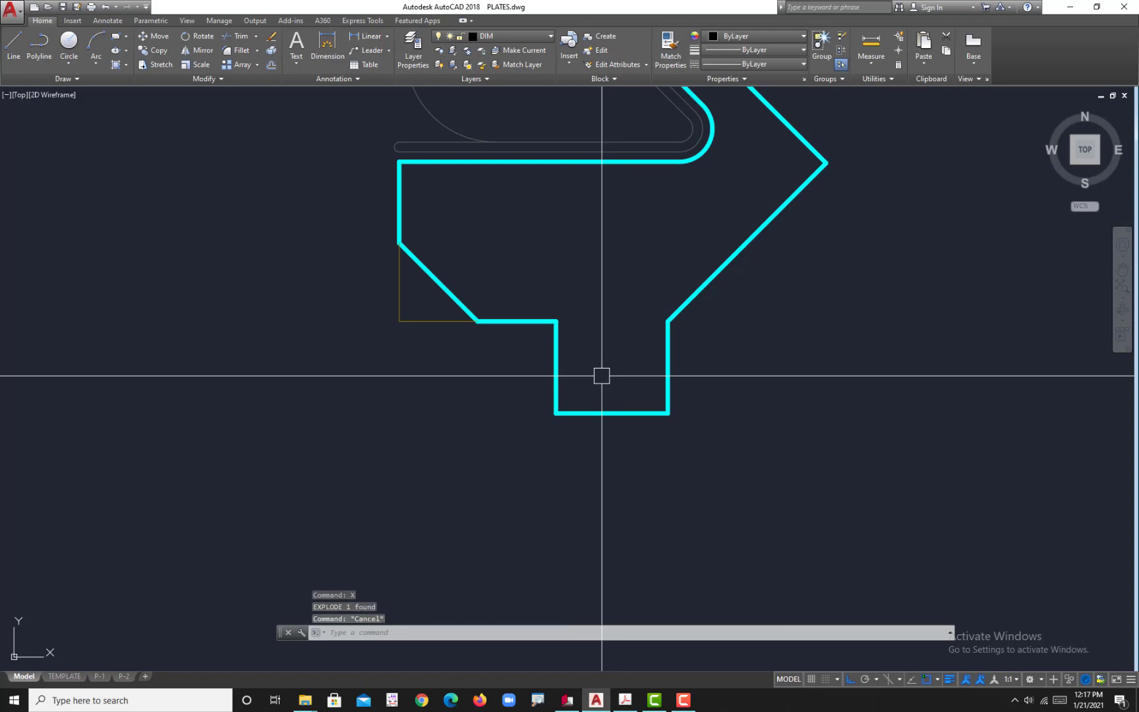
Step: Fillet the stem's two vertical sides with a radius of 250 and delete the straight line across the rounded end
text(f)
key(Return)
text(r)
key(Return)
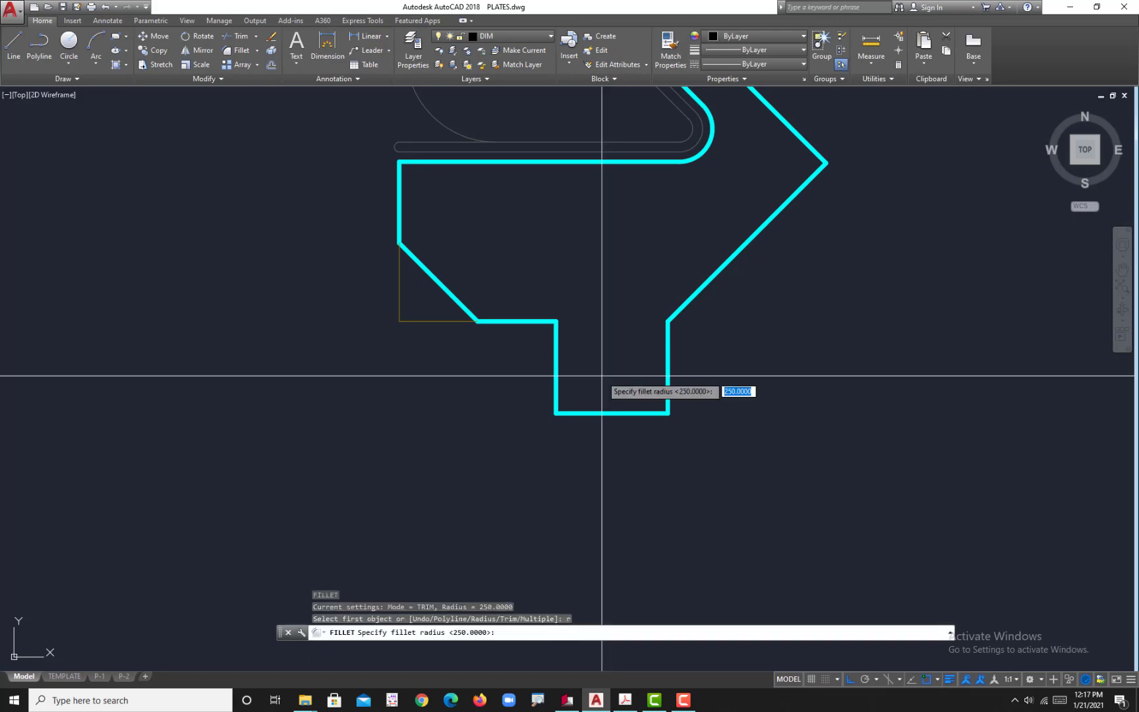
key(Return)
click(558, 394)
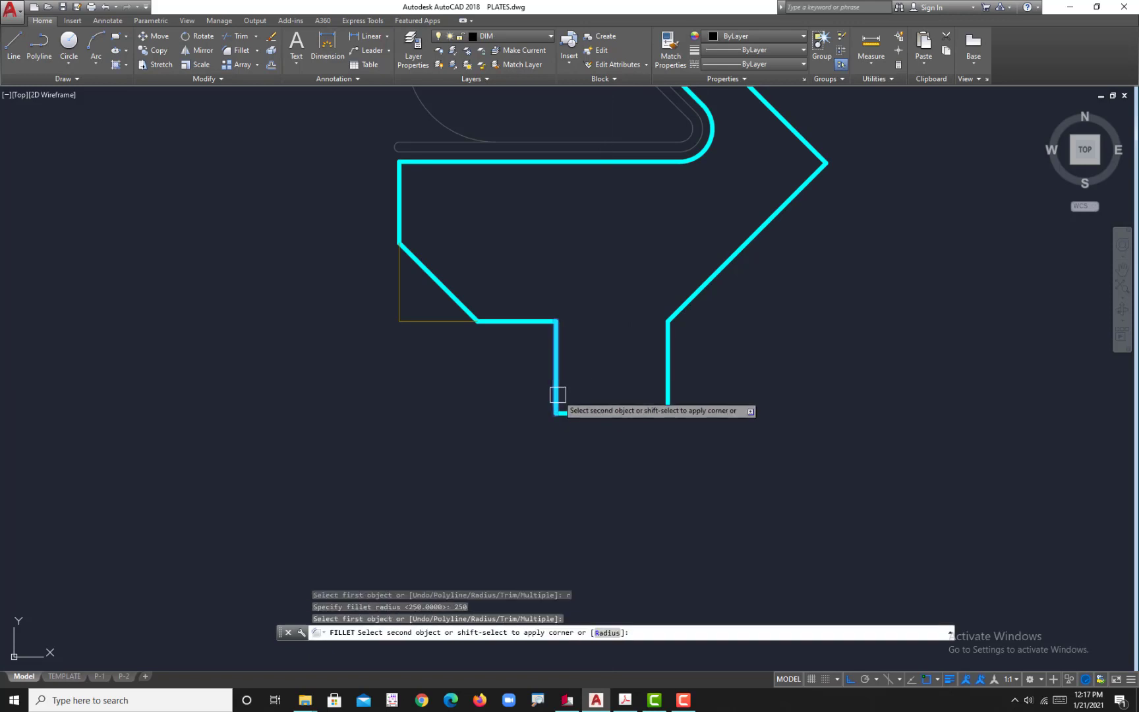
click(667, 390)
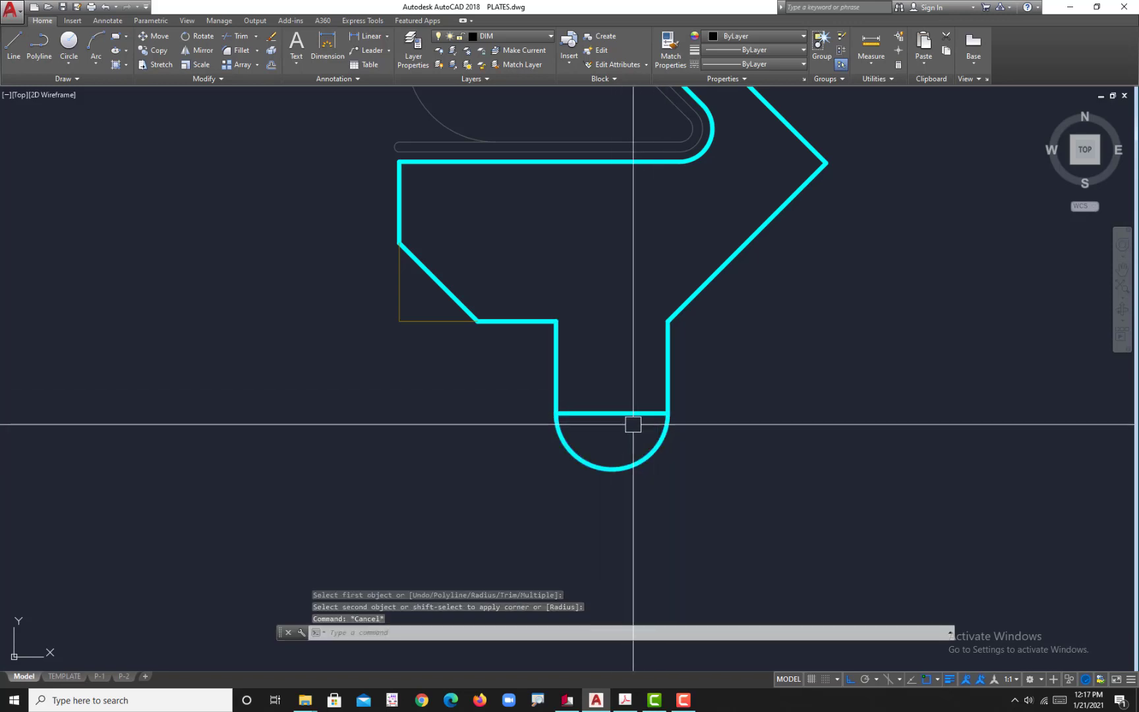
click(619, 414)
key(Delete)
Step: Select every segment and arc of the plate's cyan outline and join them into a single polyline
click(713, 489)
click(562, 320)
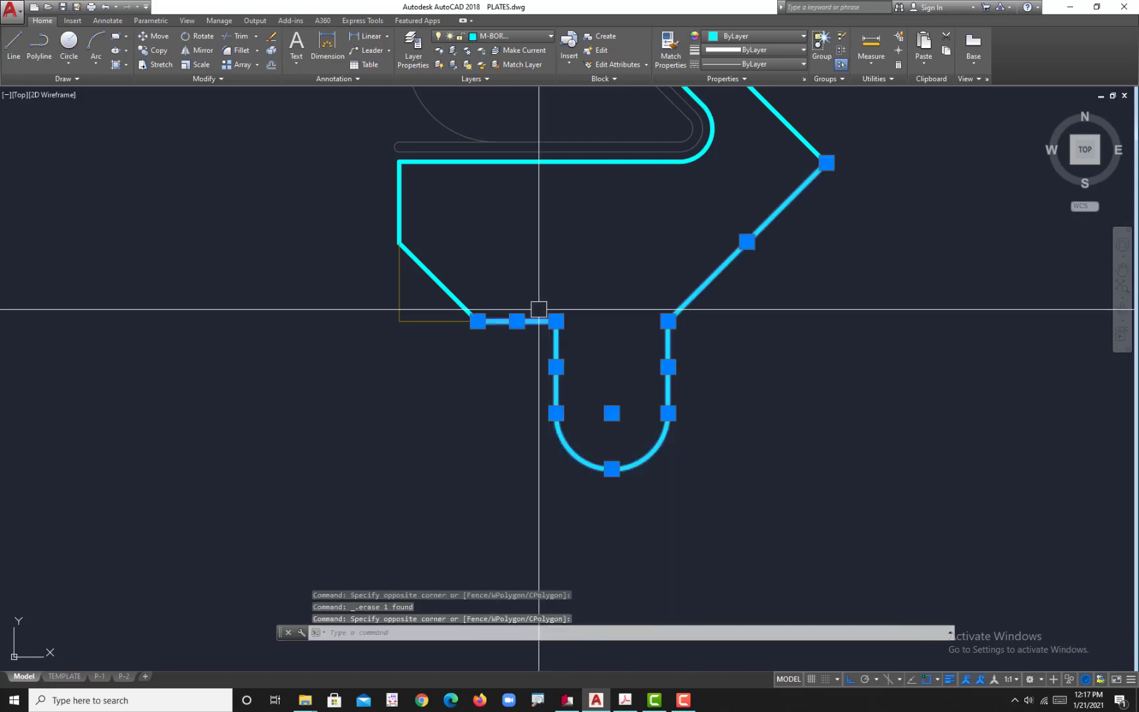
click(437, 285)
click(412, 185)
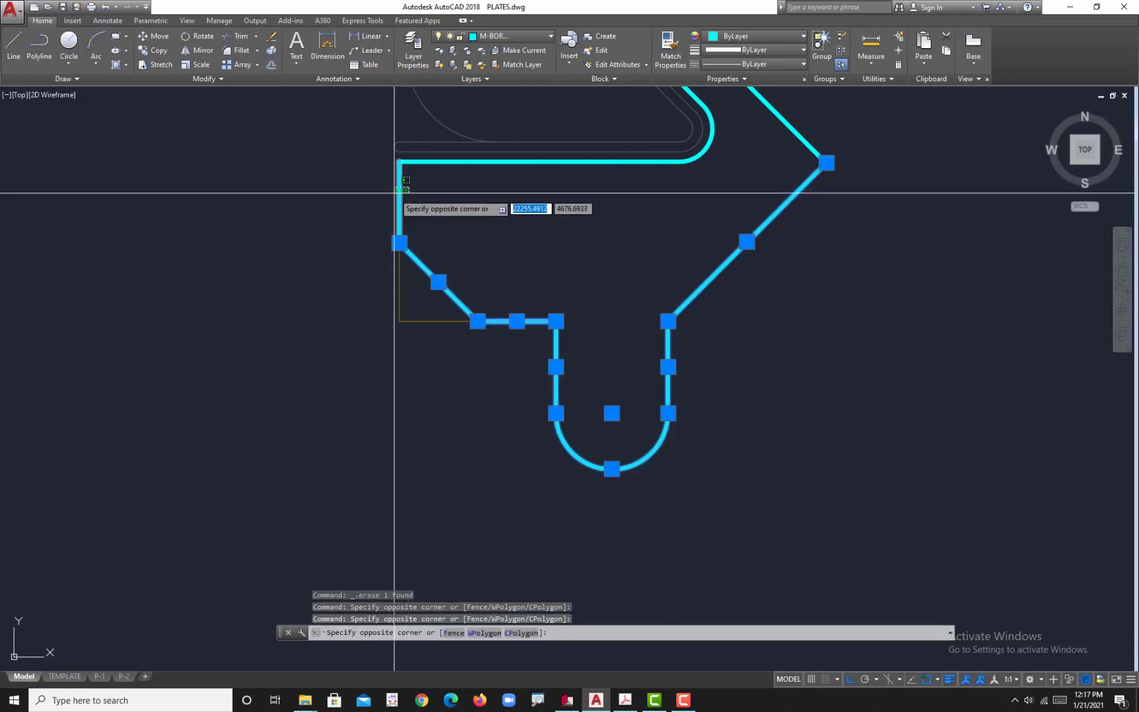
click(508, 152)
middle_drag(670, 205, 576, 361)
click(859, 389)
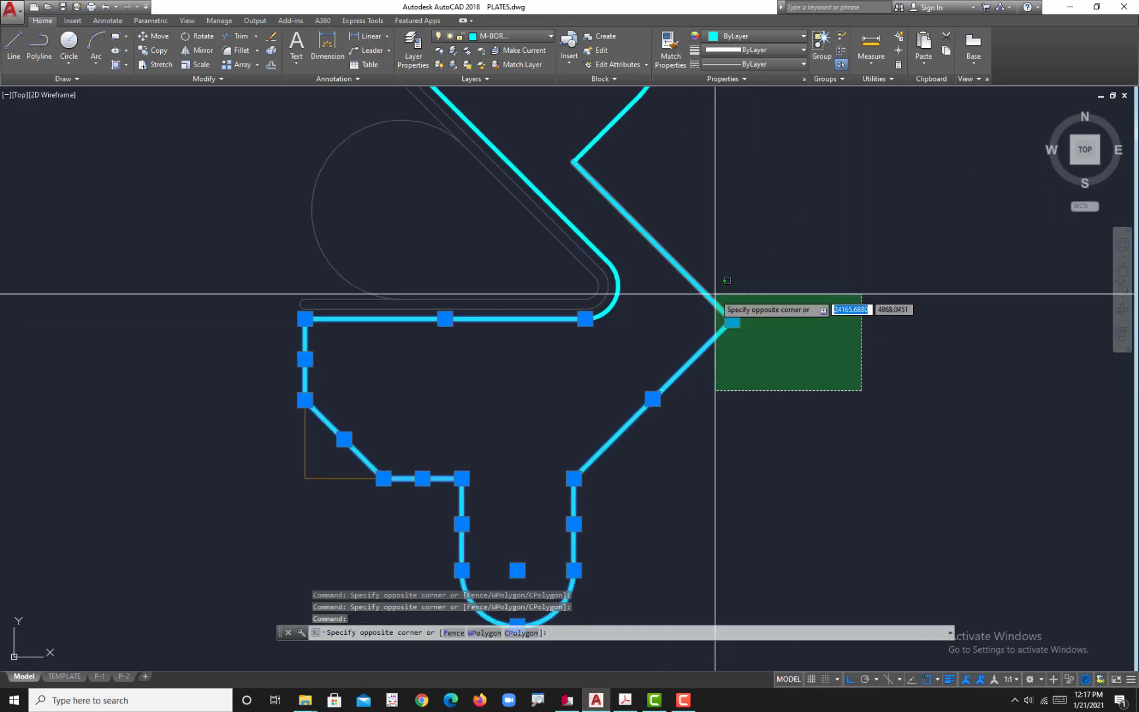
click(727, 305)
scroll(632, 274, up, 5)
click(598, 263)
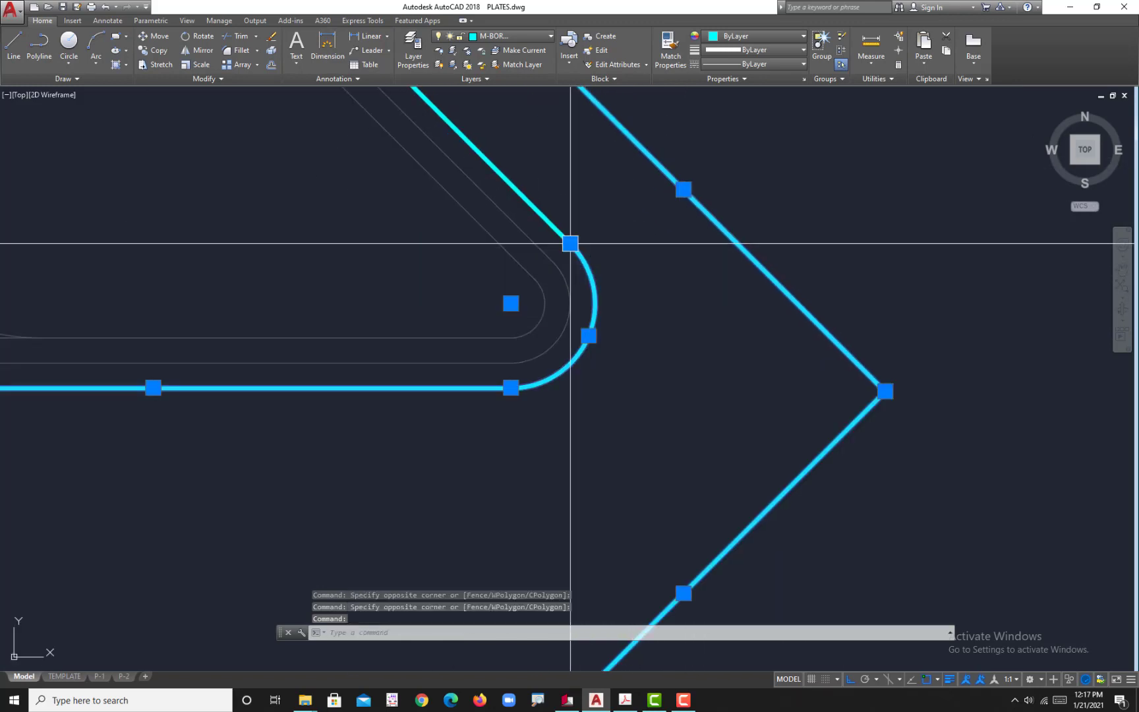
scroll(609, 603, down, 6)
click(708, 446)
click(528, 318)
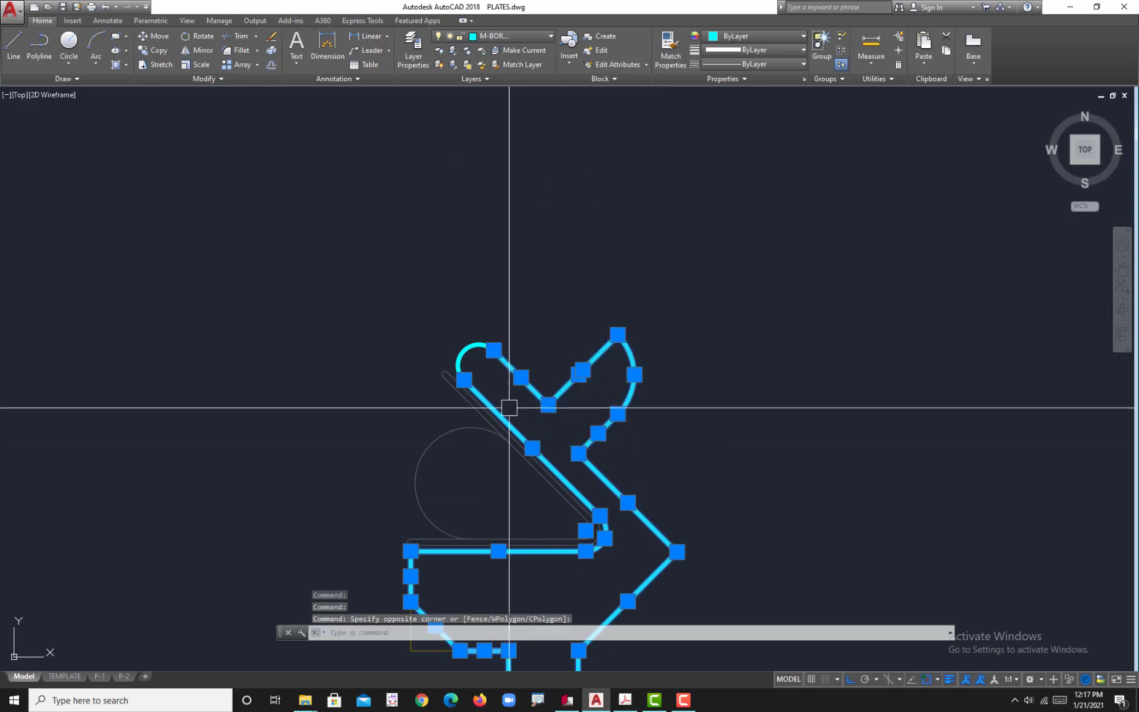
scroll(508, 407, up, 4)
click(516, 348)
click(425, 263)
text(j)
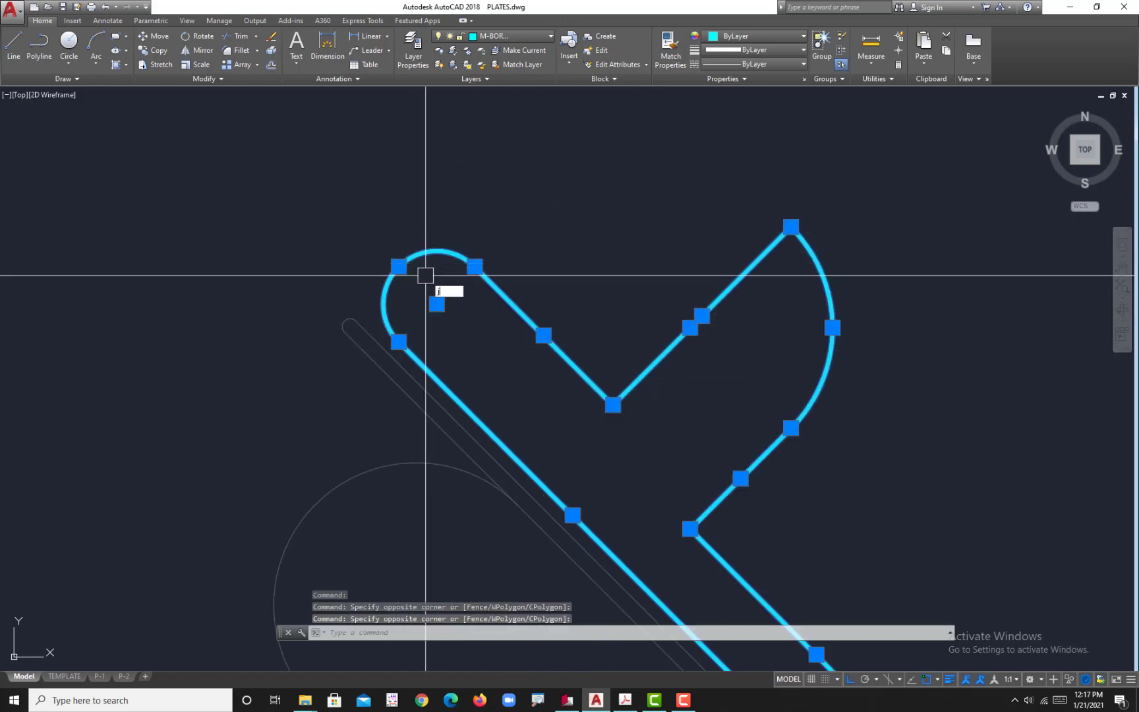
key(Return)
scroll(523, 460, down, 5)
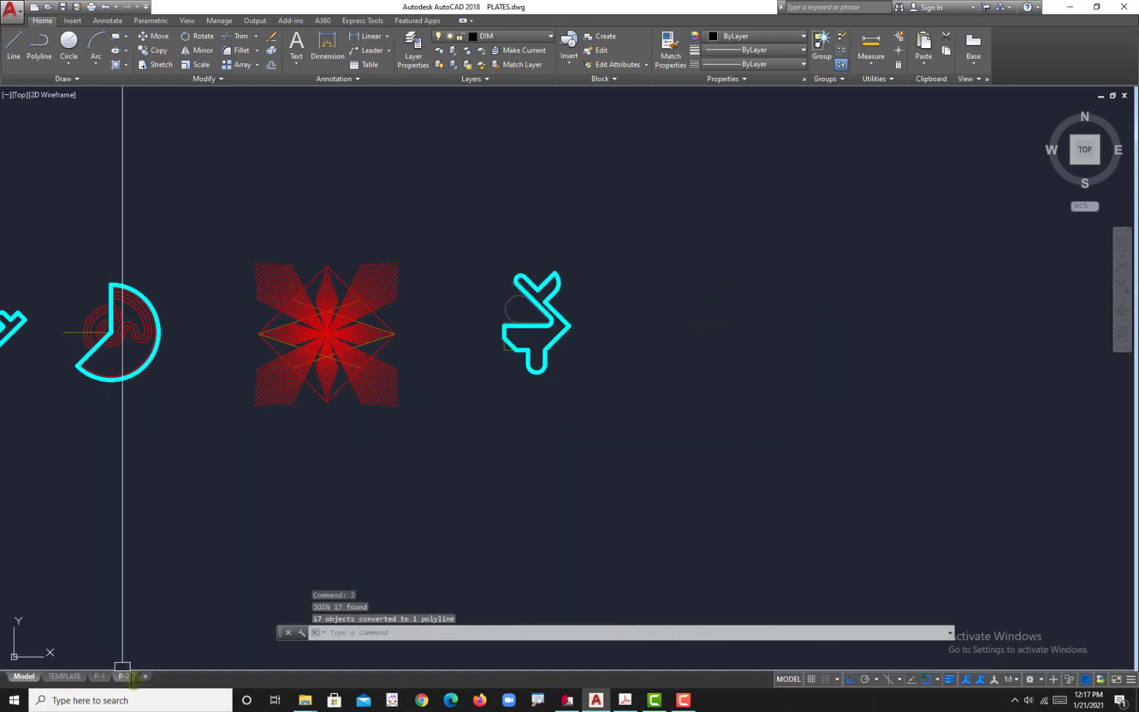
Step: Return to the P-2 layout and make DIM the current layer for the FIGURE 1 dimensions
click(123, 676)
middle_drag(453, 462, 462, 460)
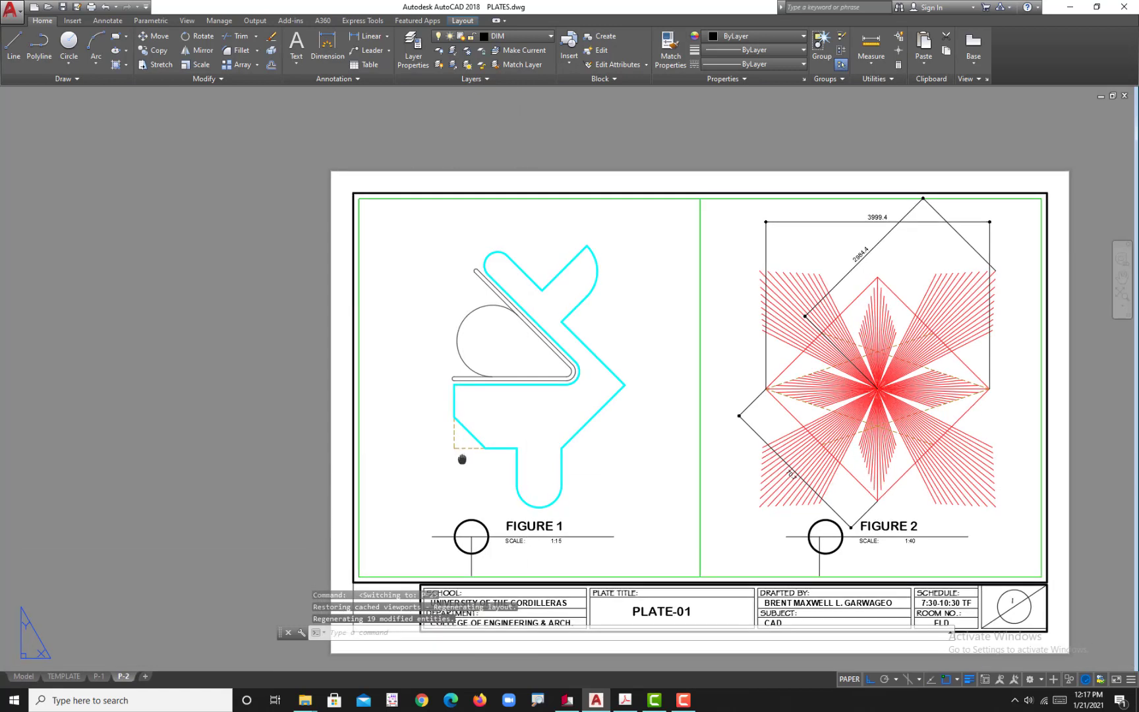
click(525, 37)
click(510, 80)
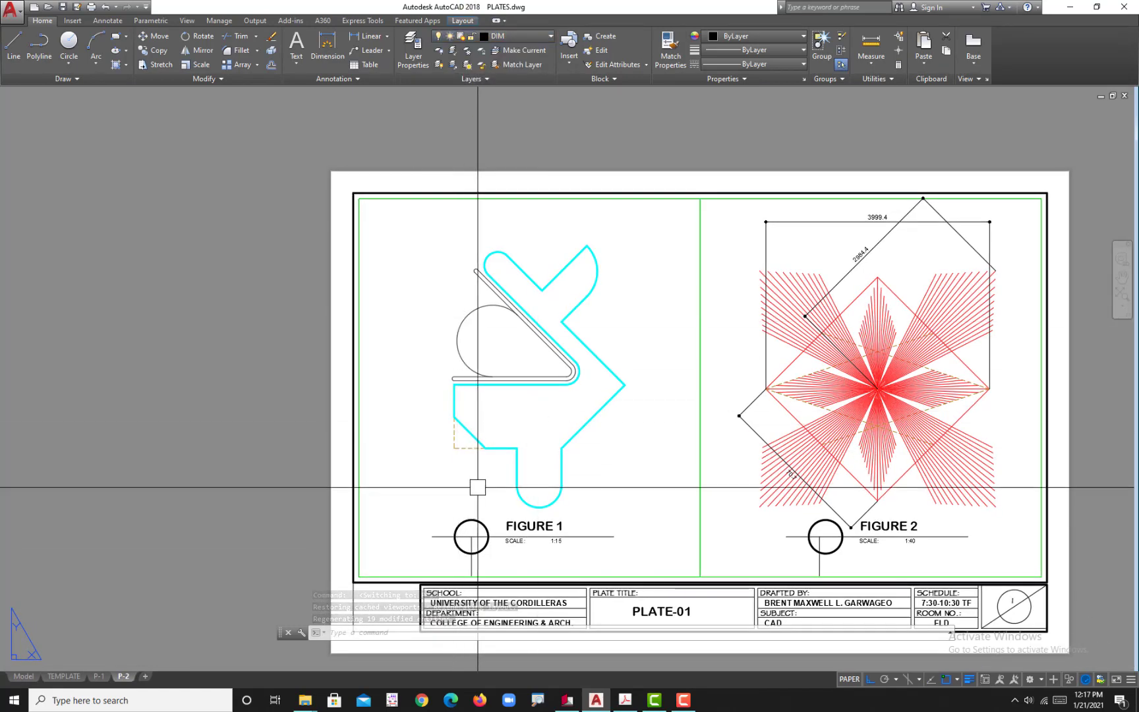
Step: Set D-DOT as the current dimension style
middle_drag(483, 488, 489, 432)
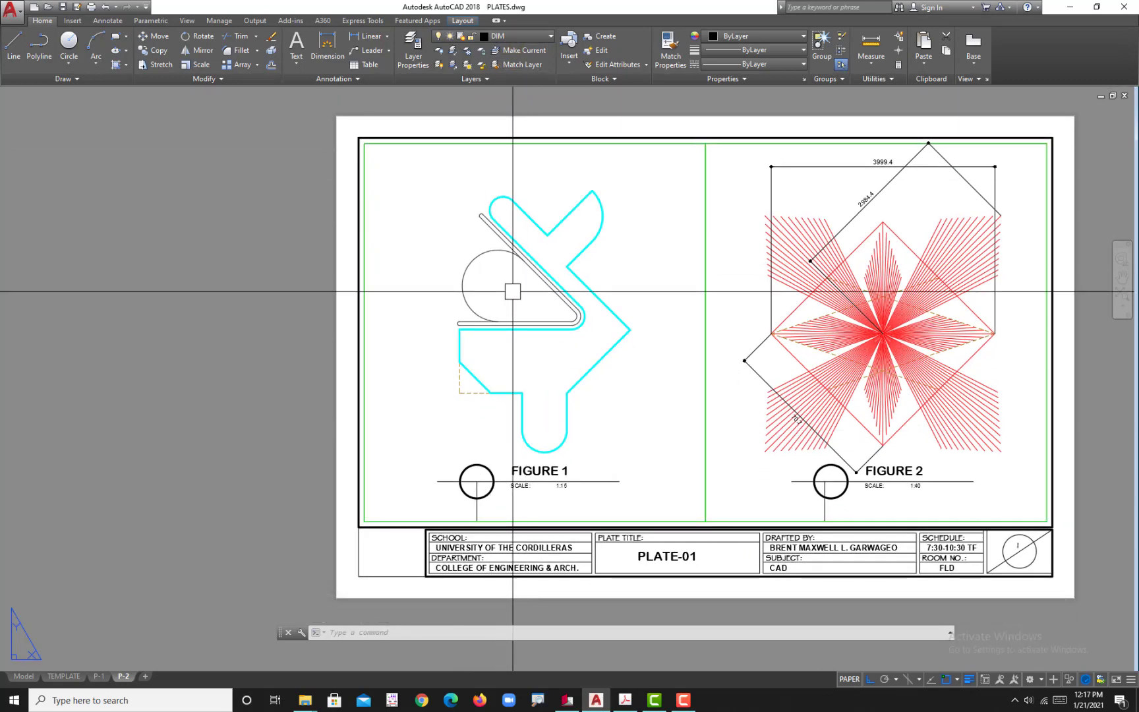
key(Return)
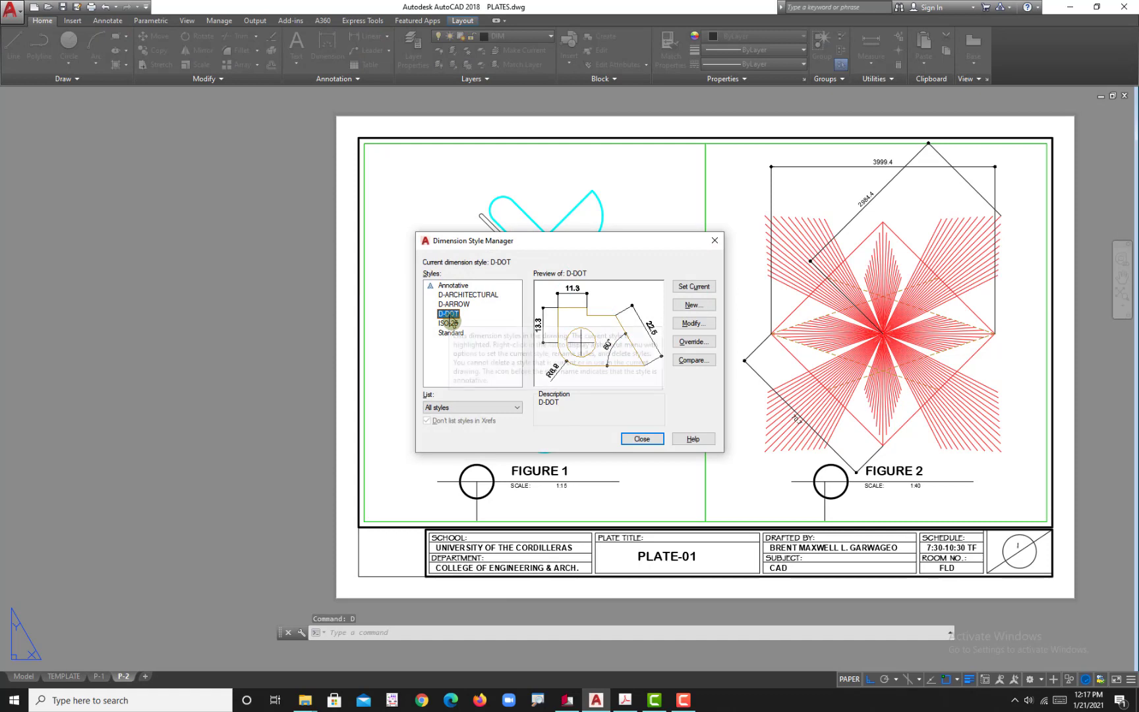
click(682, 285)
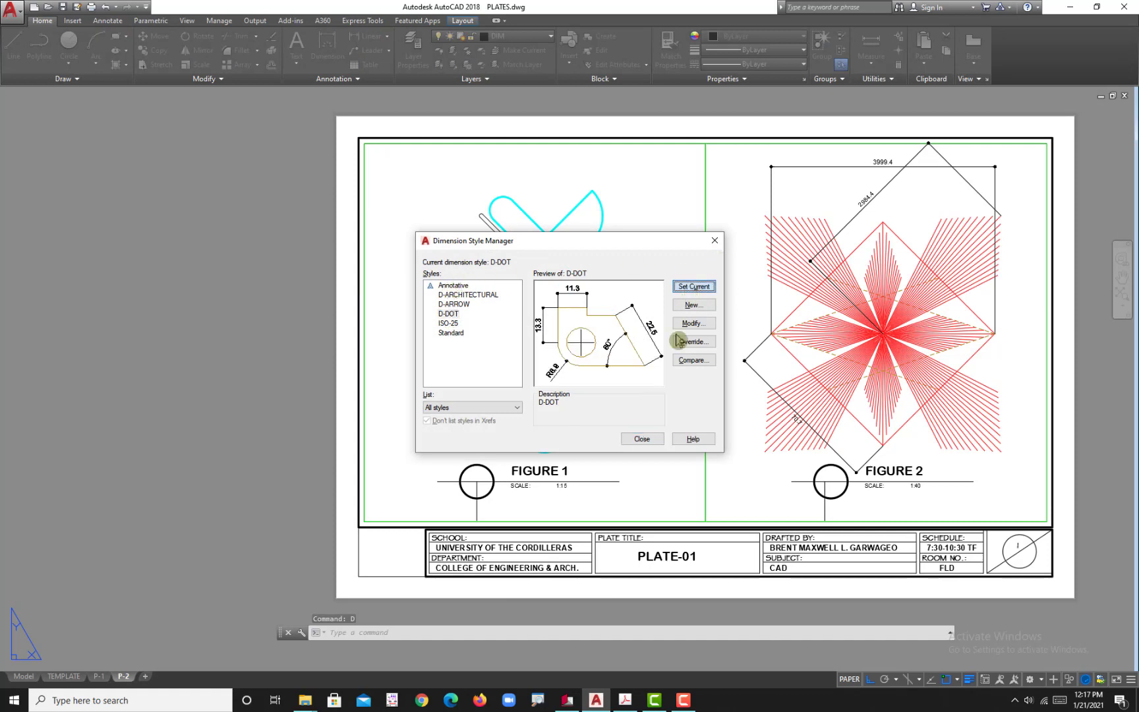
click(641, 440)
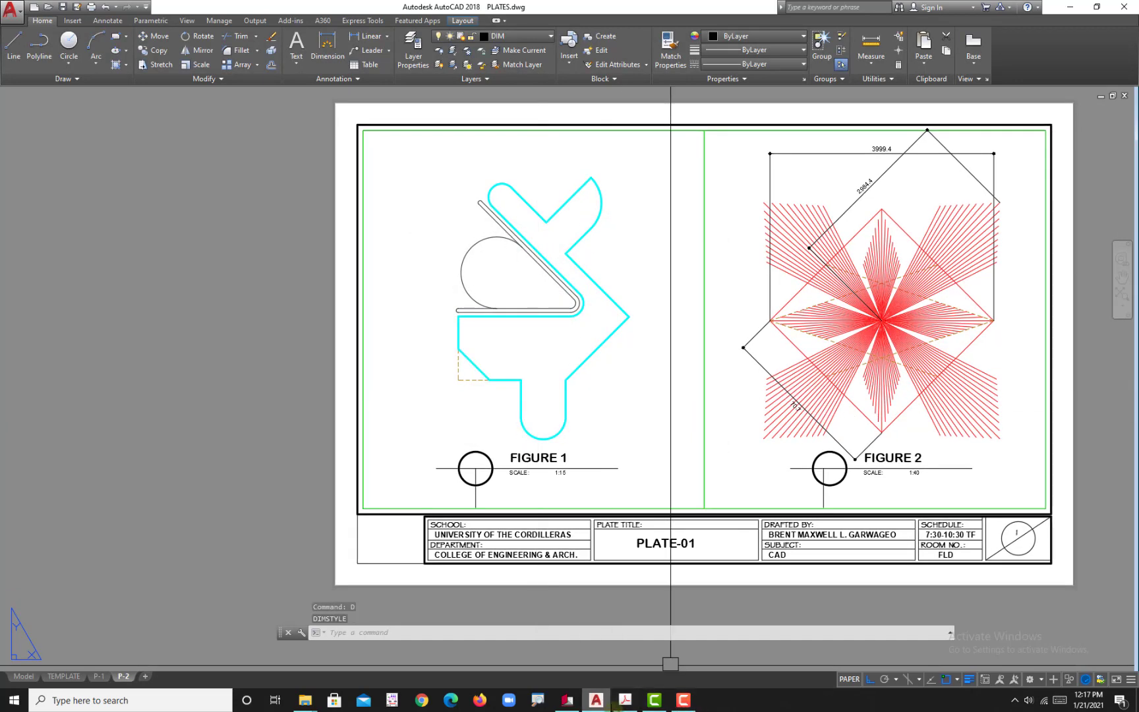
Step: Check the reference PDF, then add a vertical linear dimension from the plate's upper-left corner to its lower horizontal edge, placed outside on the left
click(625, 702)
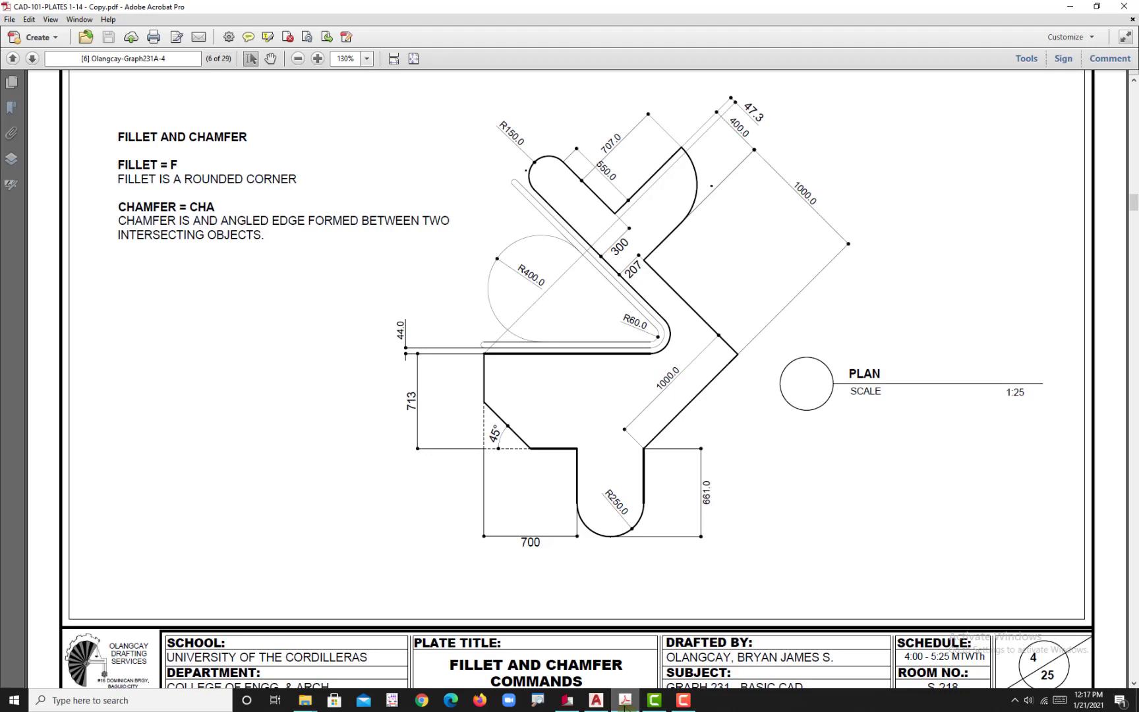
click(625, 702)
scroll(432, 364, up, 3)
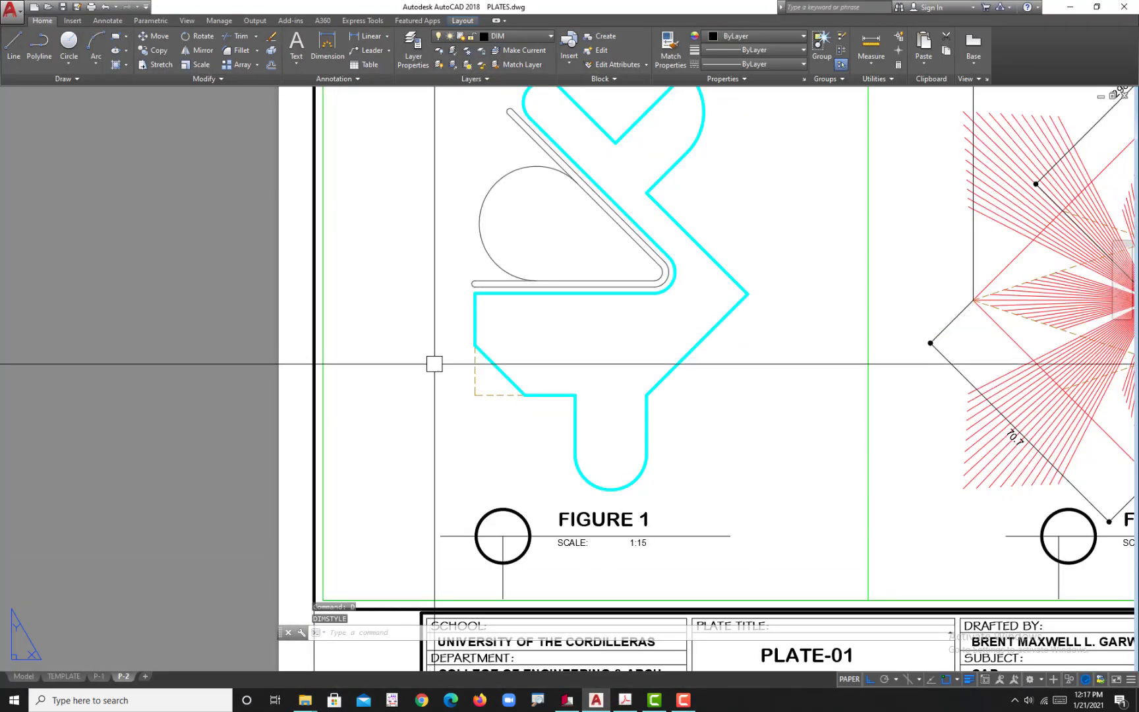
key(Return)
scroll(473, 328, up, 2)
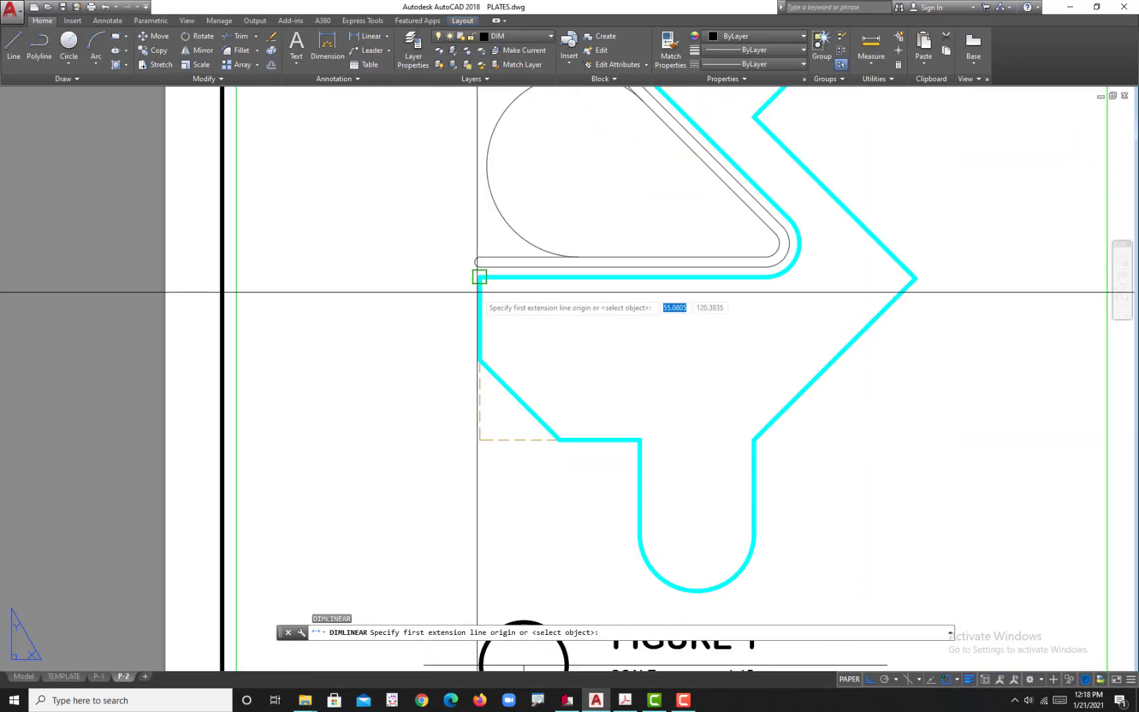
click(479, 277)
click(556, 442)
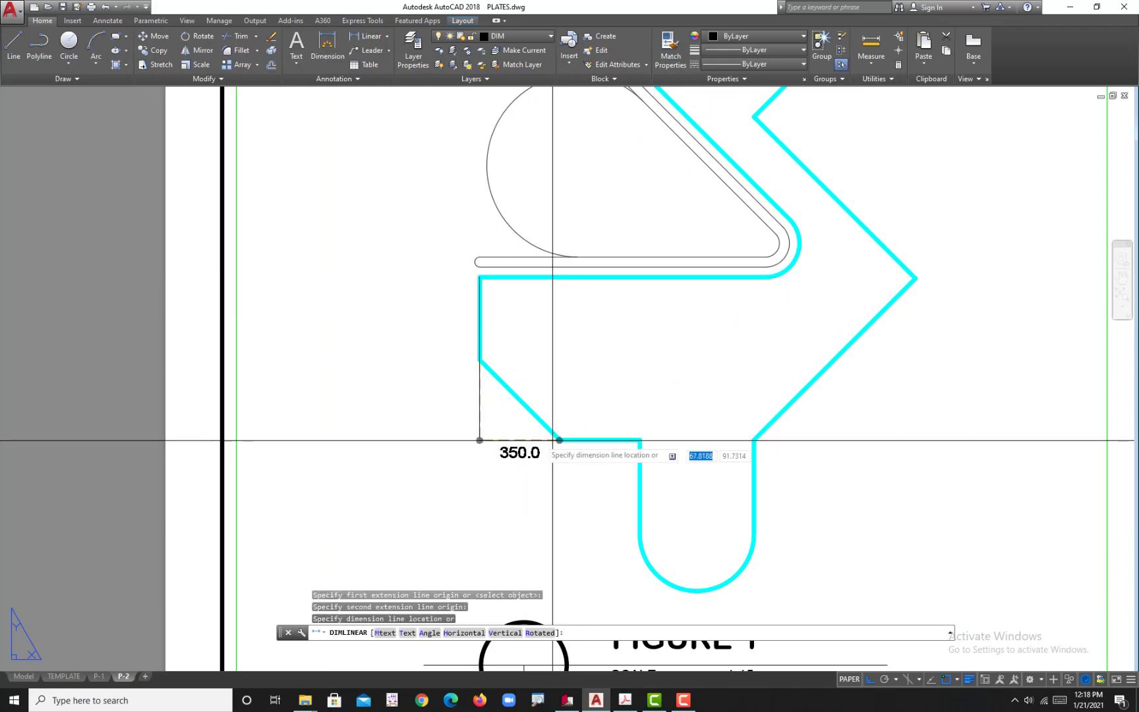
click(414, 441)
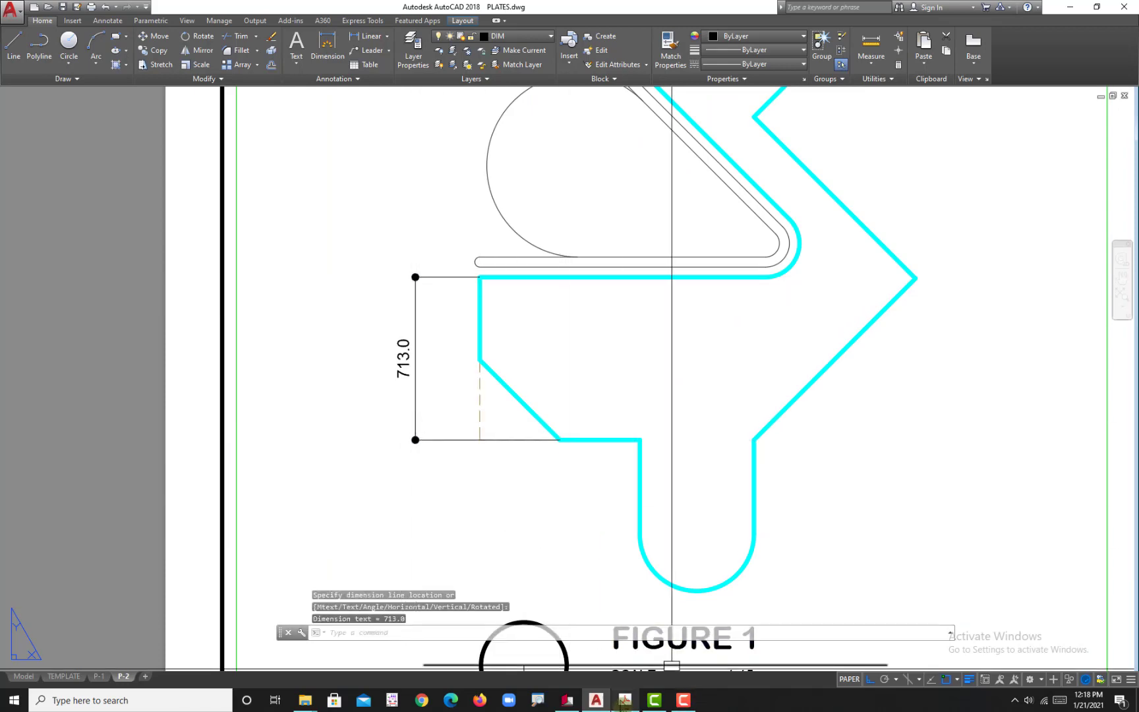
Step: Following the reference PDF, dimension the horizontal distance from the dashed chamfer corner to the stem's left side, placed below the plate
click(623, 702)
click(595, 700)
scroll(488, 448, up, 2)
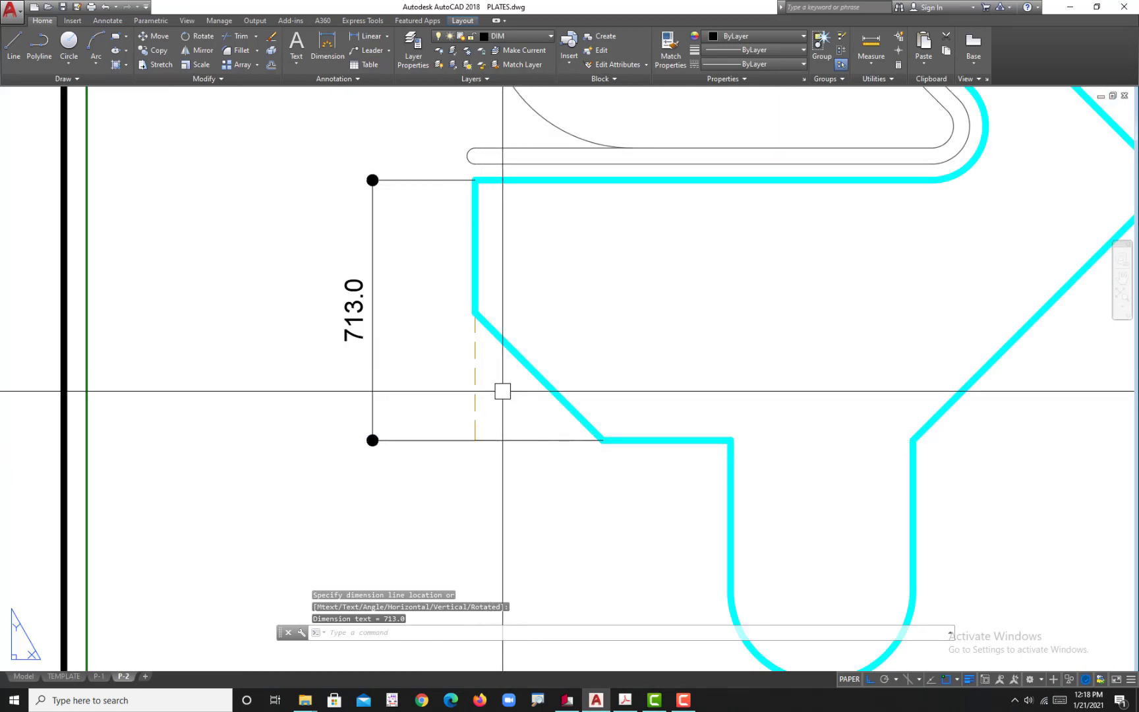
scroll(517, 427, down, 4)
scroll(517, 430, up, 2)
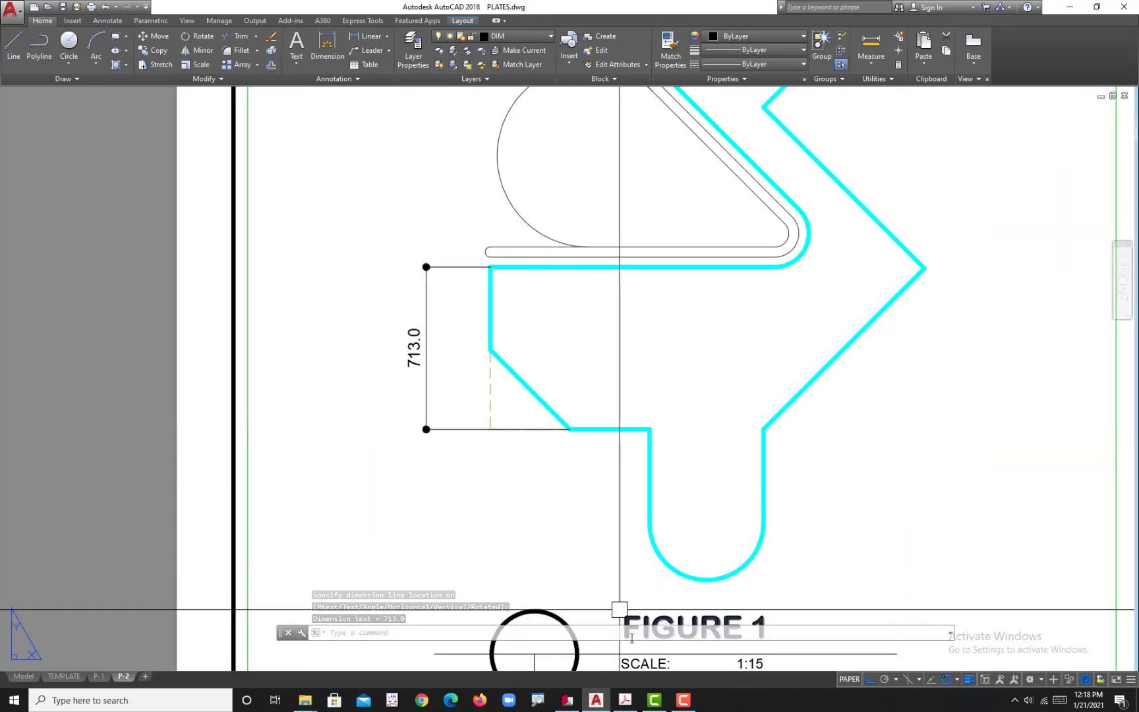
click(623, 702)
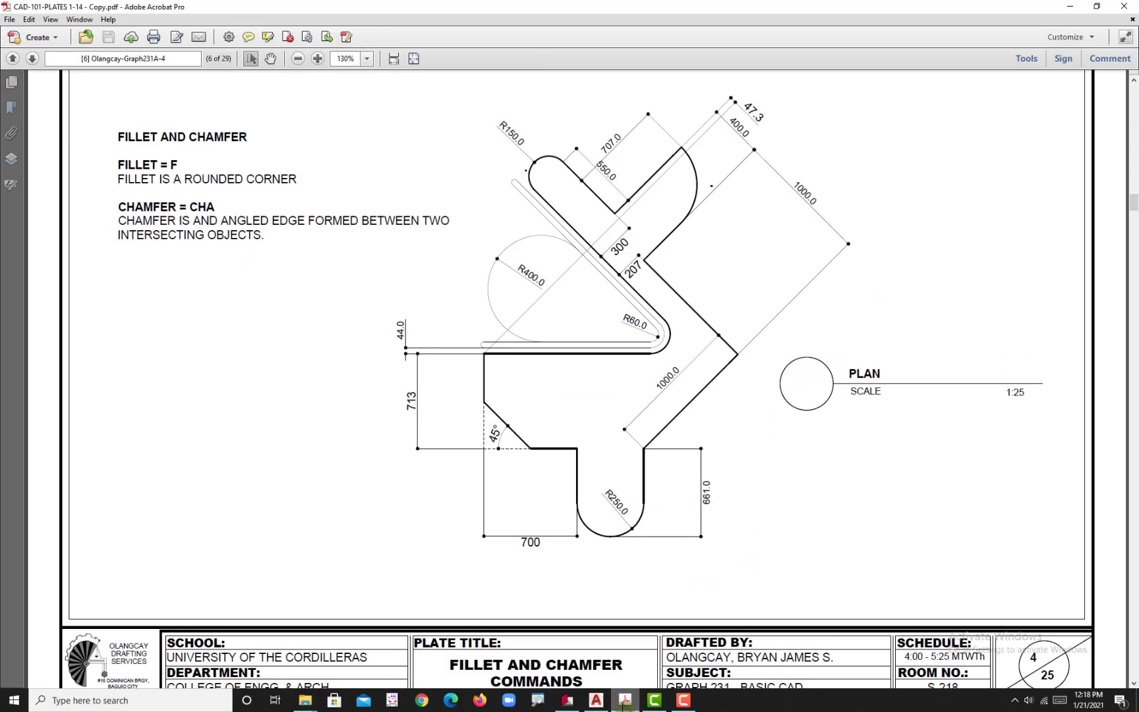
click(623, 703)
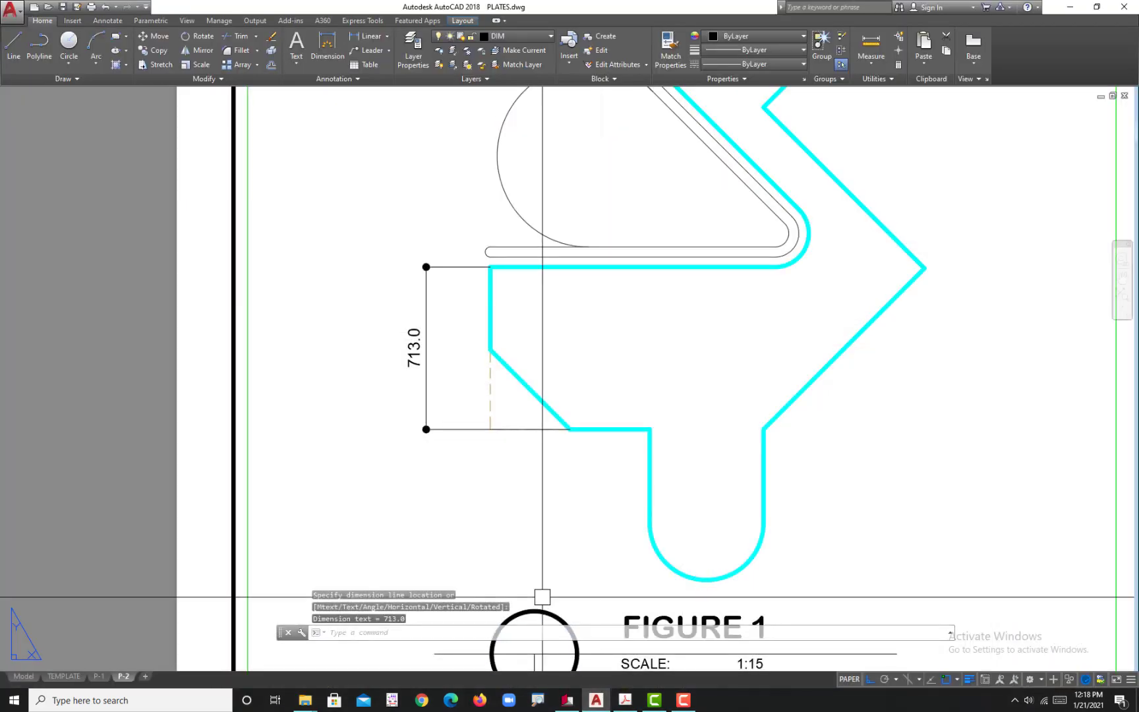
text(dli)
key(Return)
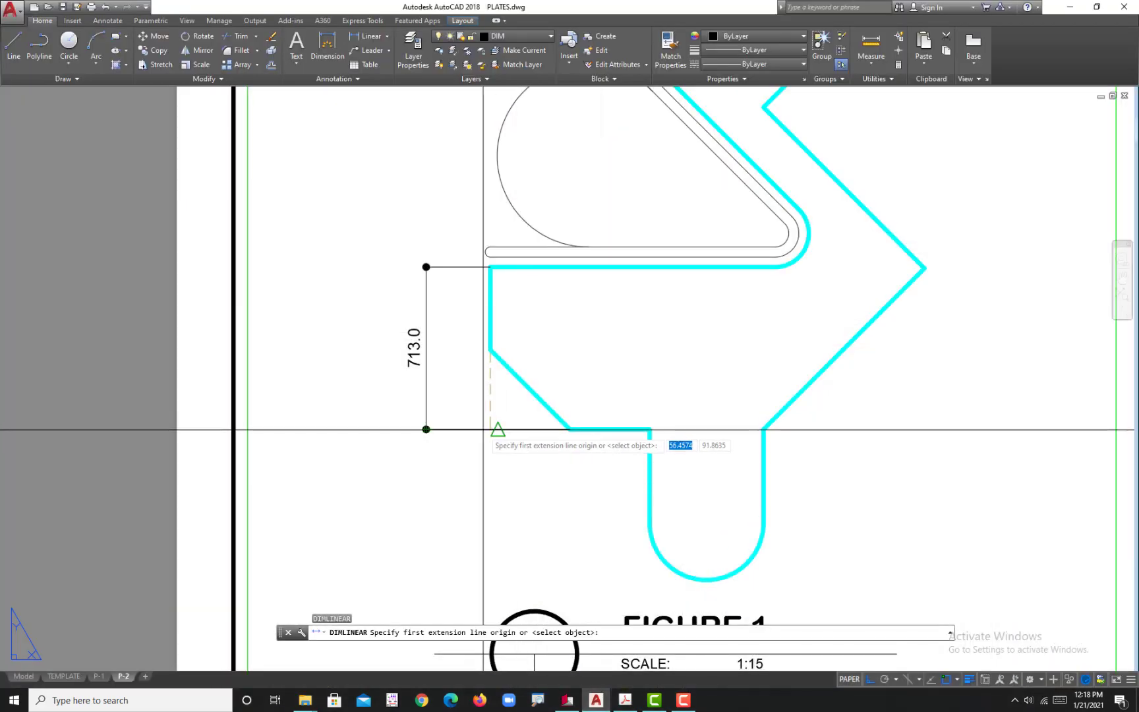
click(490, 429)
click(650, 429)
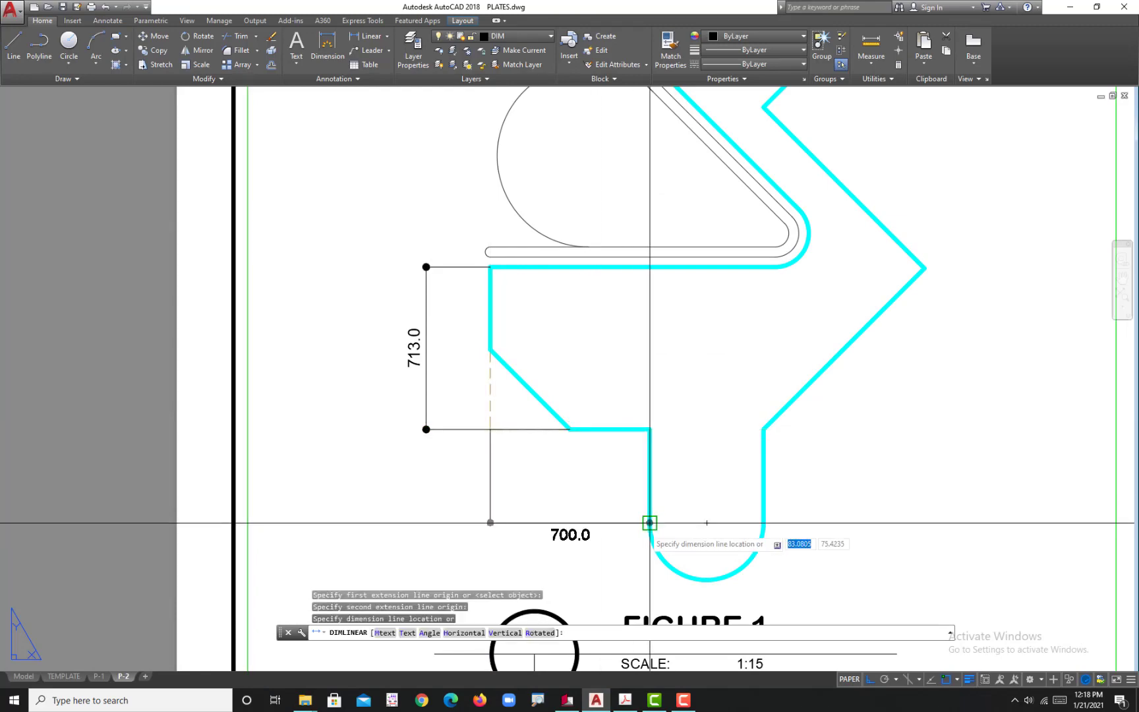
middle_drag(648, 524, 648, 402)
click(646, 444)
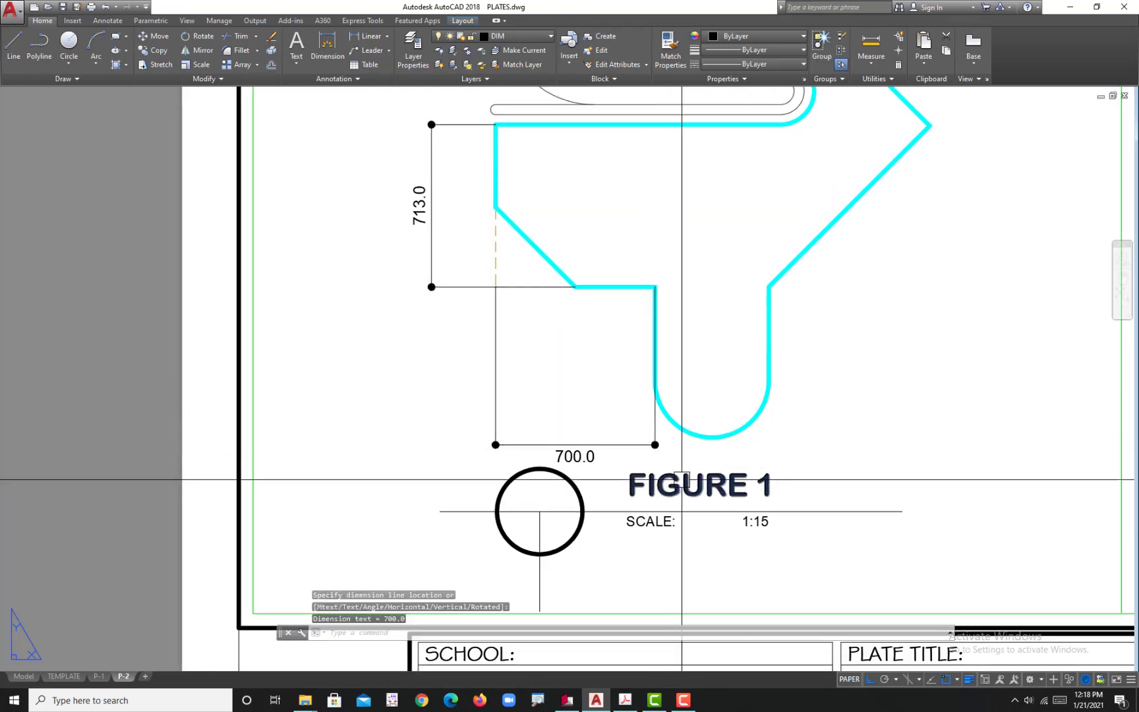
Step: Following the reference PDF, add a vertical linear dimension from the stem's rounded end to its upper-right corner, placed right of the stem
click(625, 702)
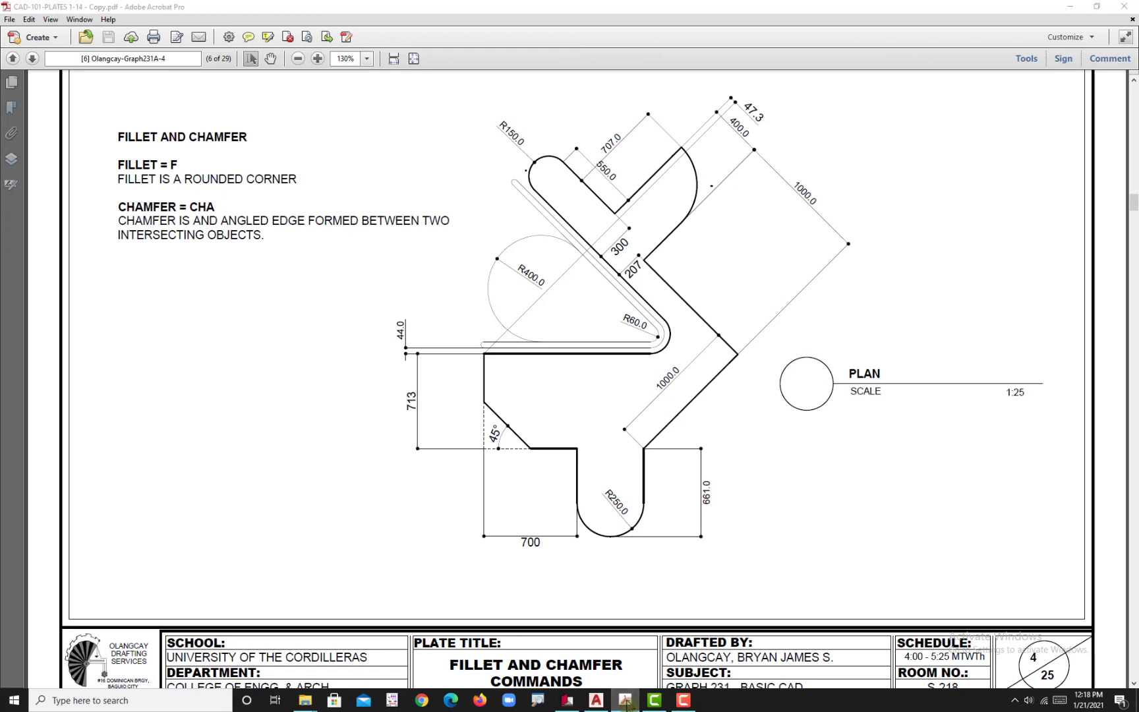
click(626, 703)
text(d)
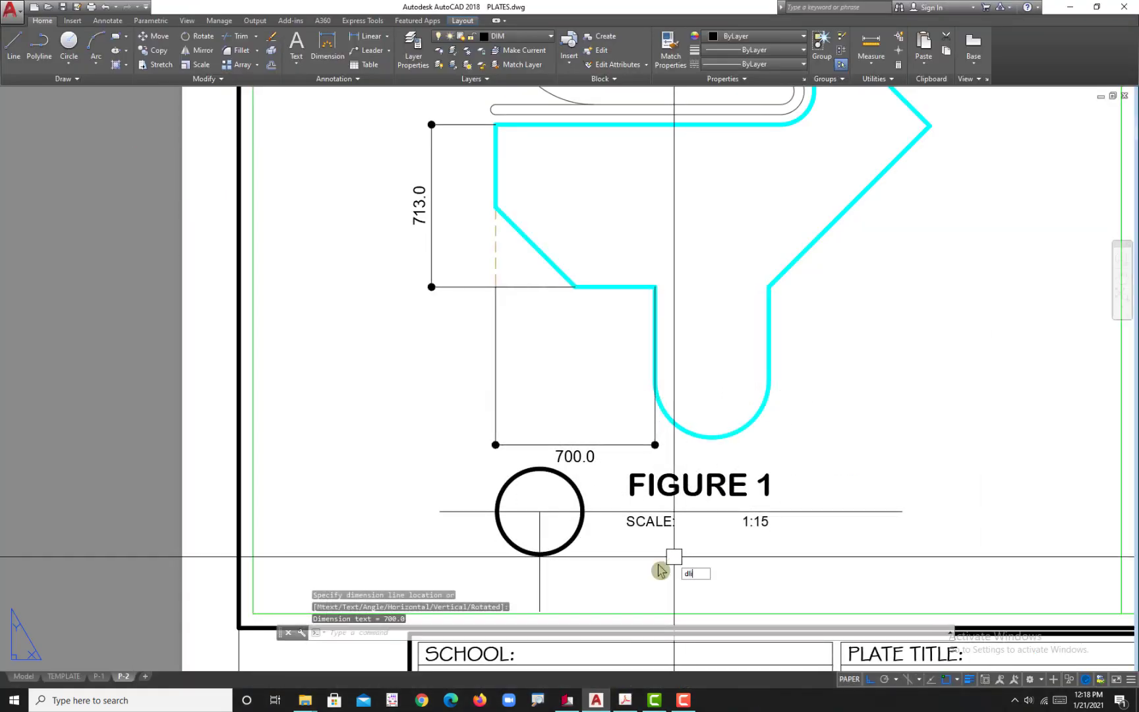
text(li)
key(Return)
click(712, 436)
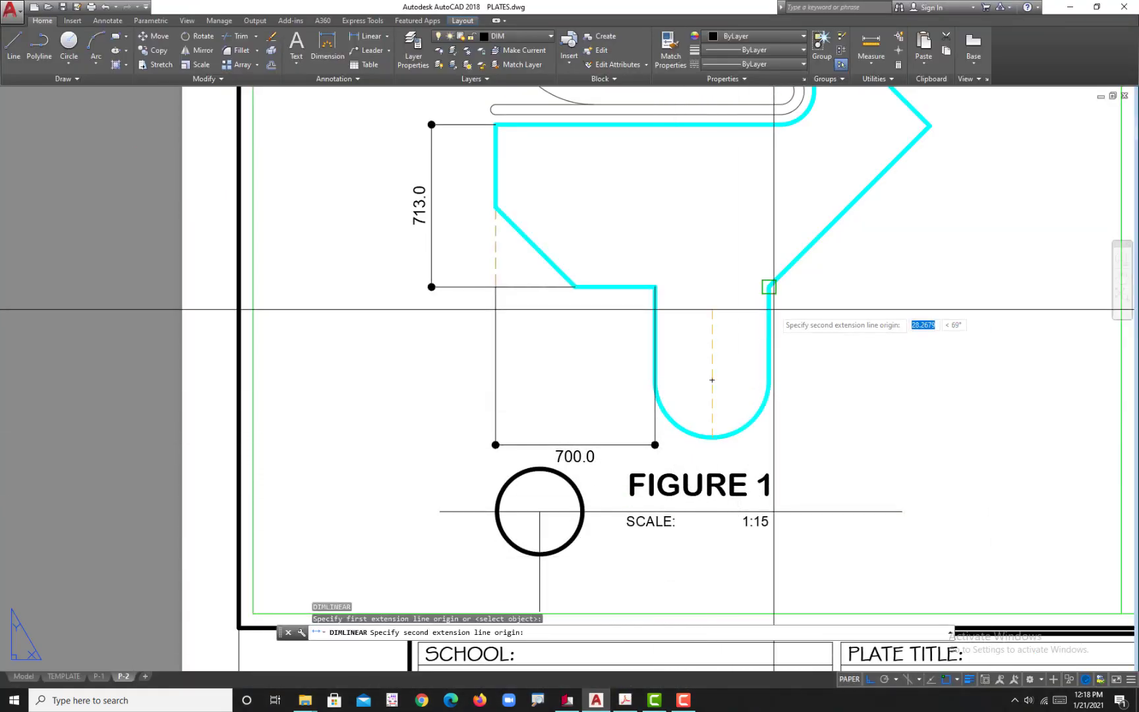
click(769, 288)
click(863, 294)
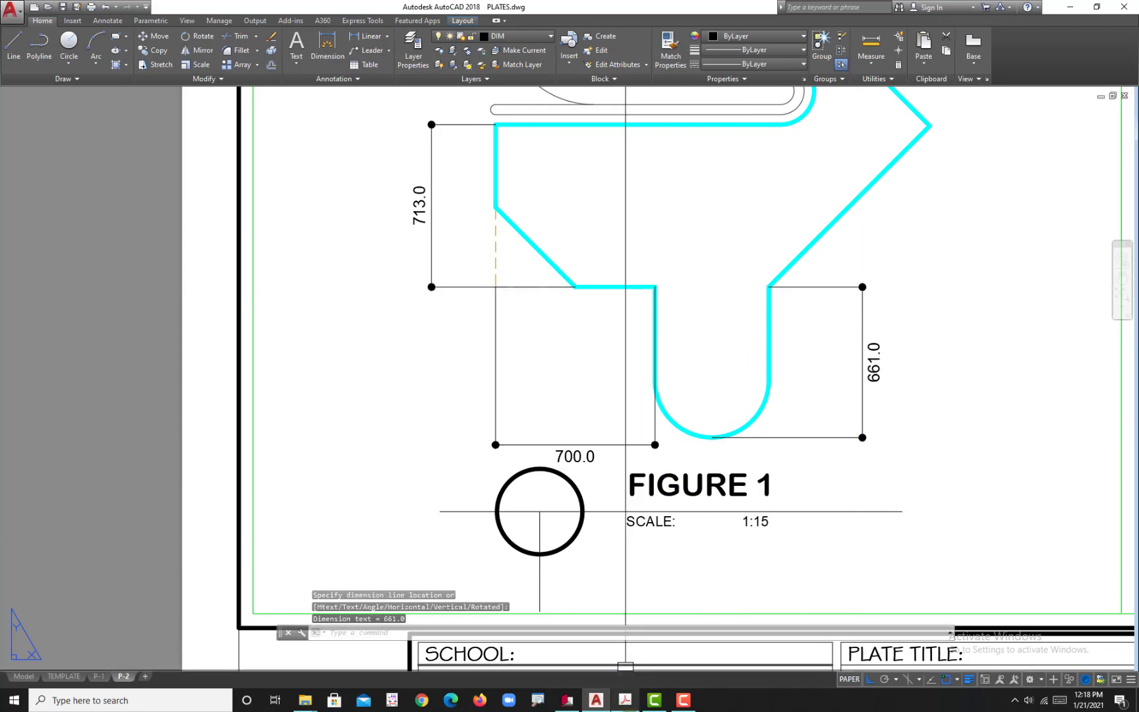
Step: Following the reference PDF, dimension the vertical gap between the plate's upper-left corner and the thin strip, placed on the left
click(625, 703)
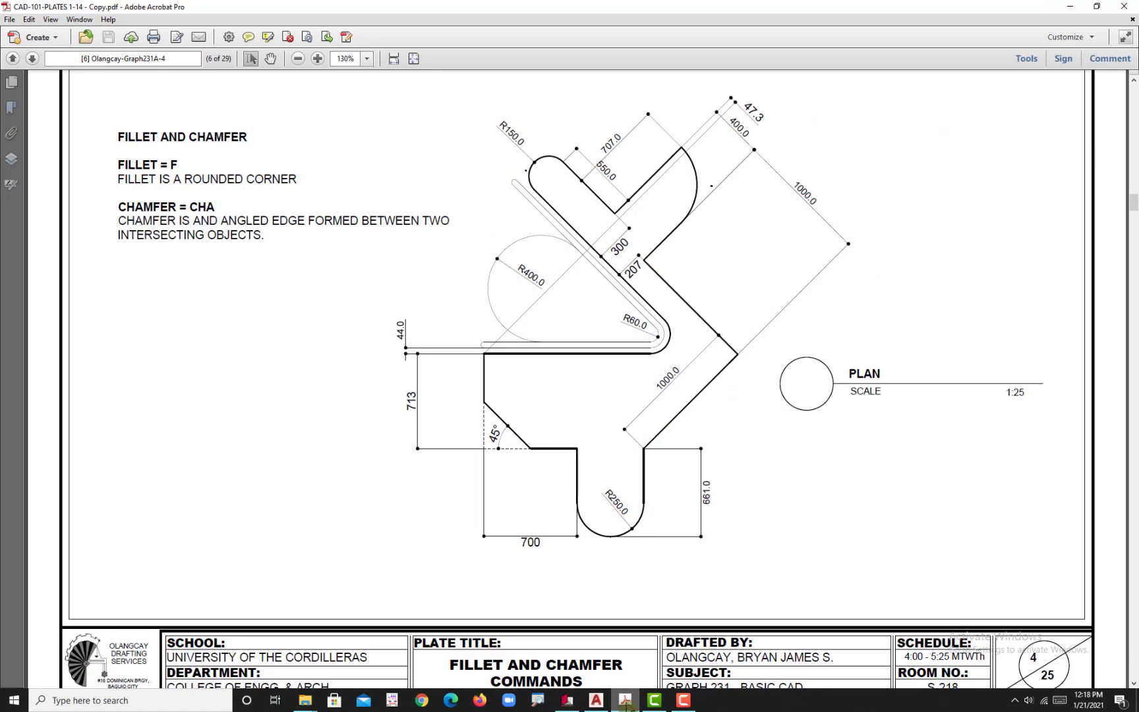
click(625, 703)
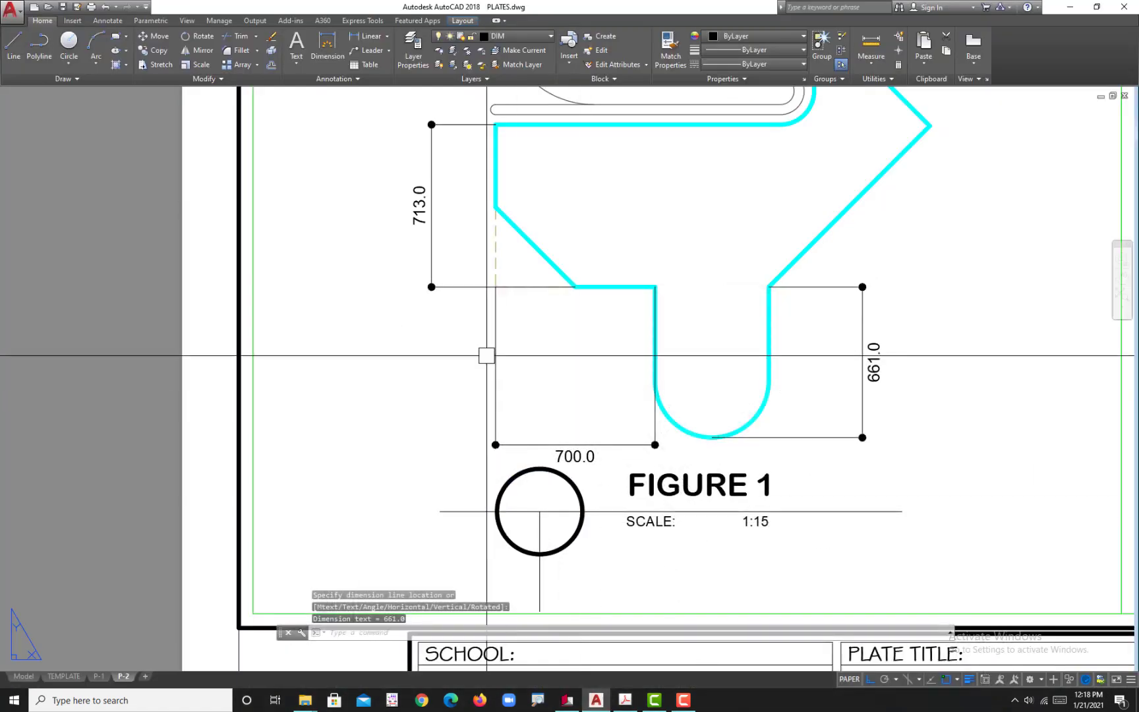
scroll(488, 362, up, 2)
text(d)
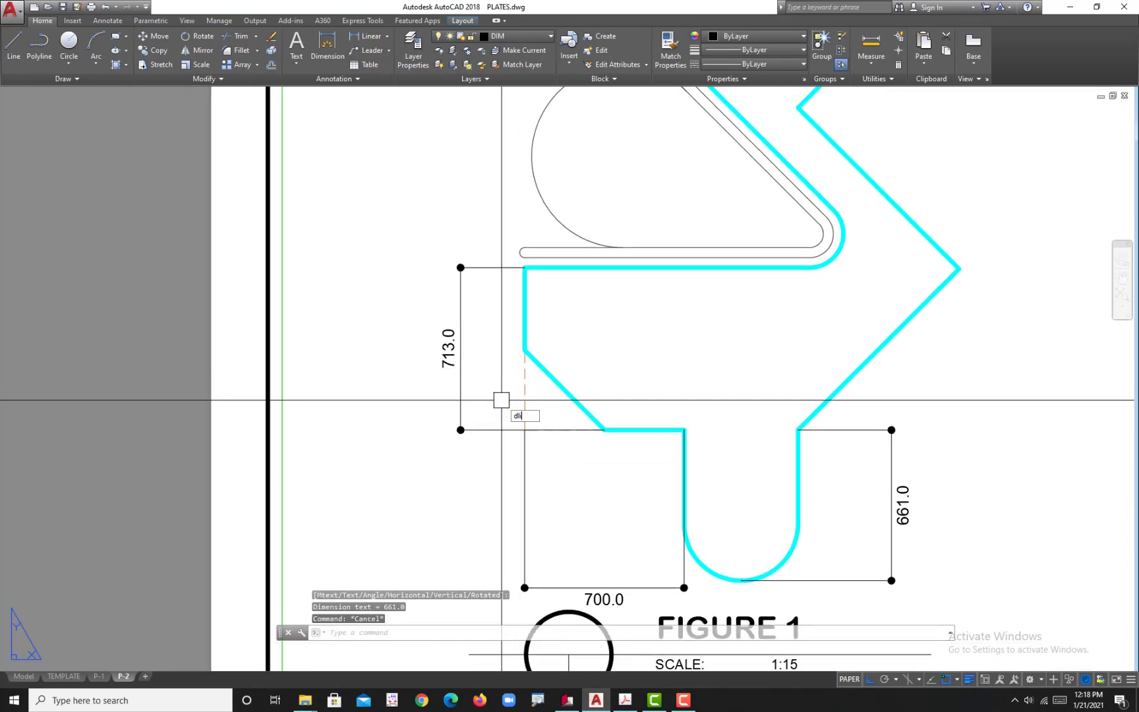
text(li)
key(Return)
scroll(505, 291, up, 3)
click(534, 282)
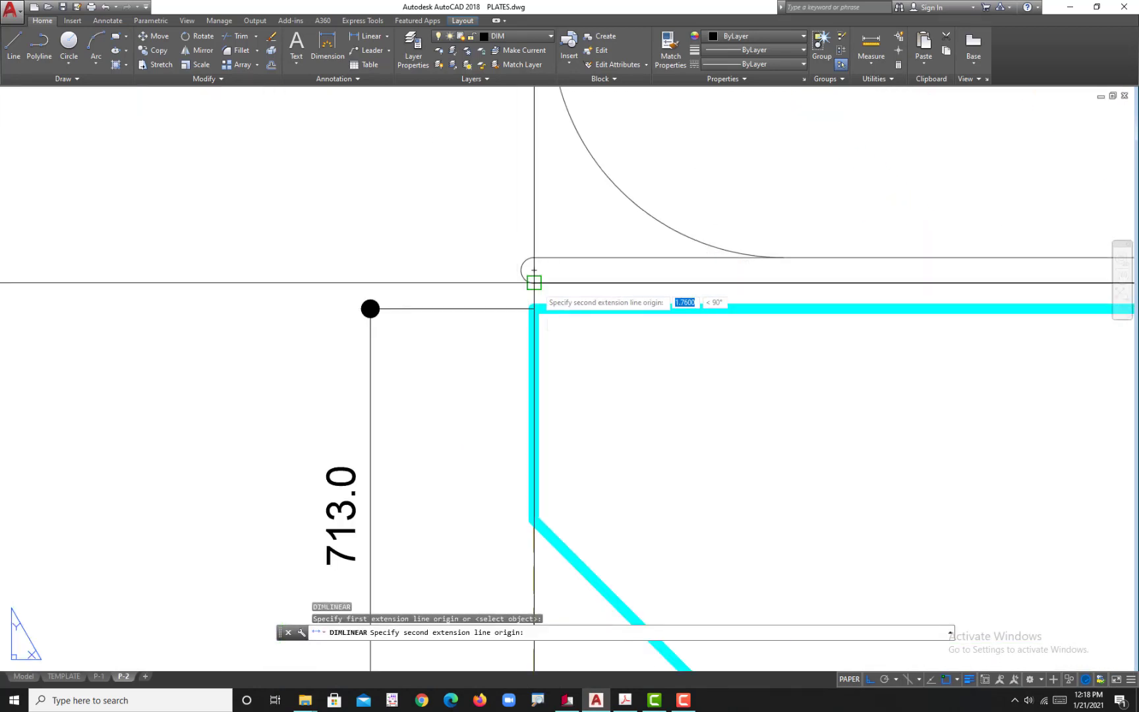
click(534, 282)
click(318, 280)
scroll(347, 384, down, 6)
middle_drag(435, 420, 455, 426)
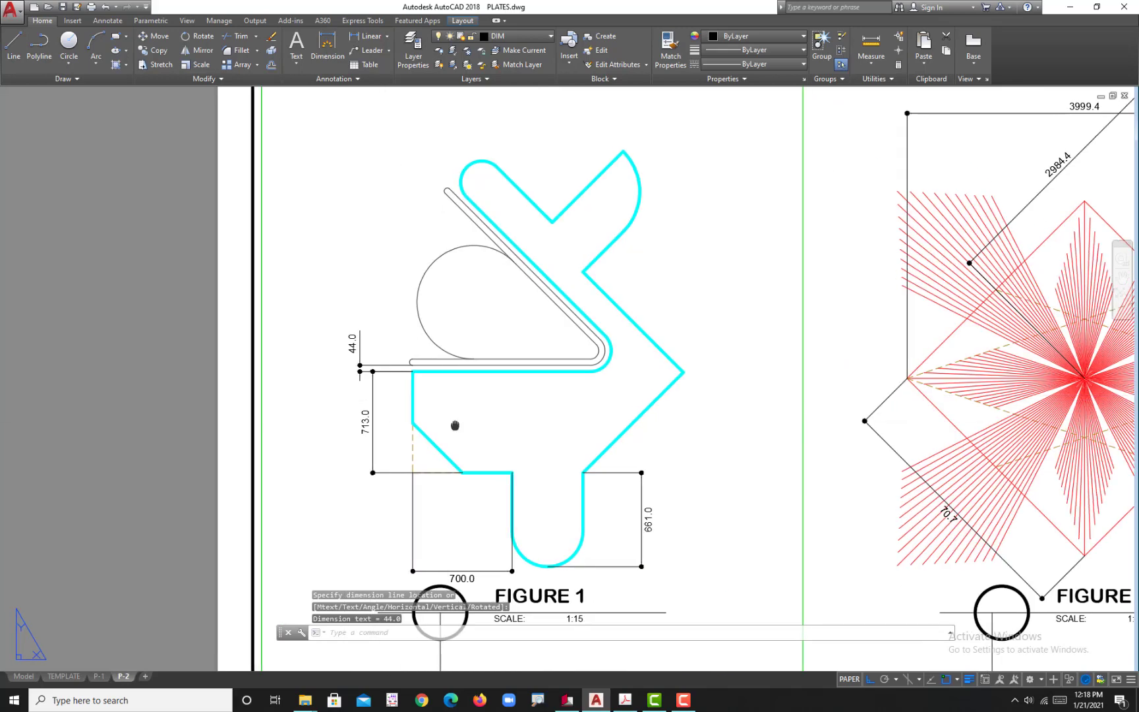
Step: Following the reference PDF, add an aligned dimension to the plate's lower-right diagonal edge, placed inside the plate
click(626, 701)
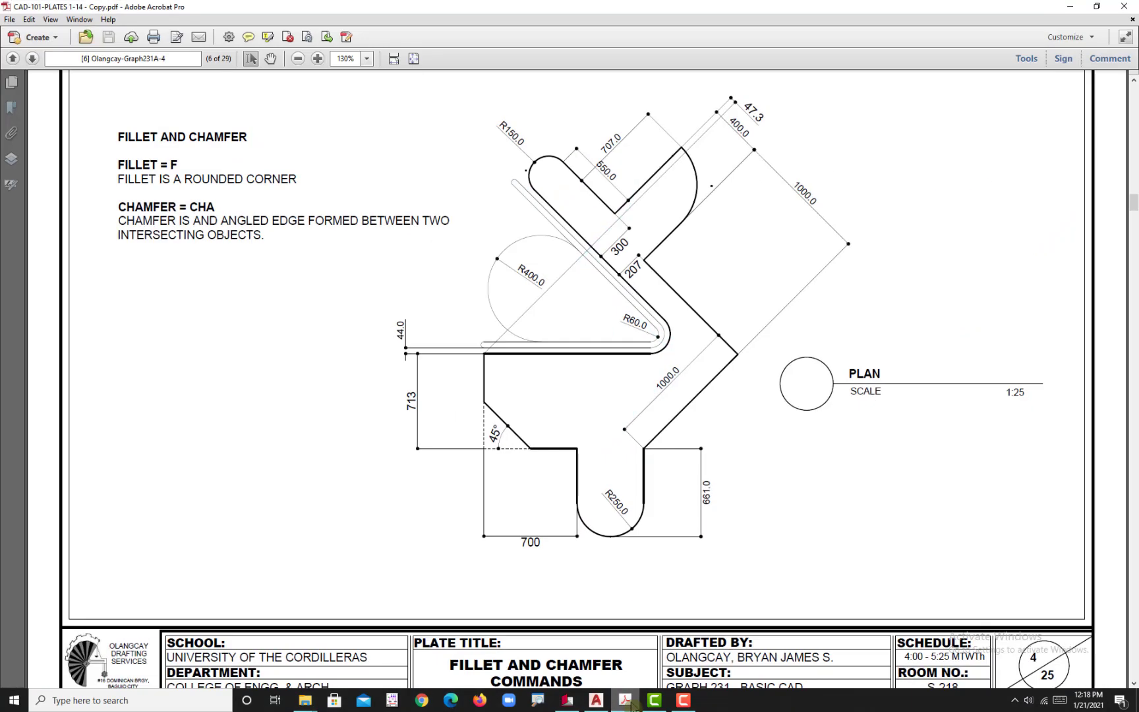
click(626, 702)
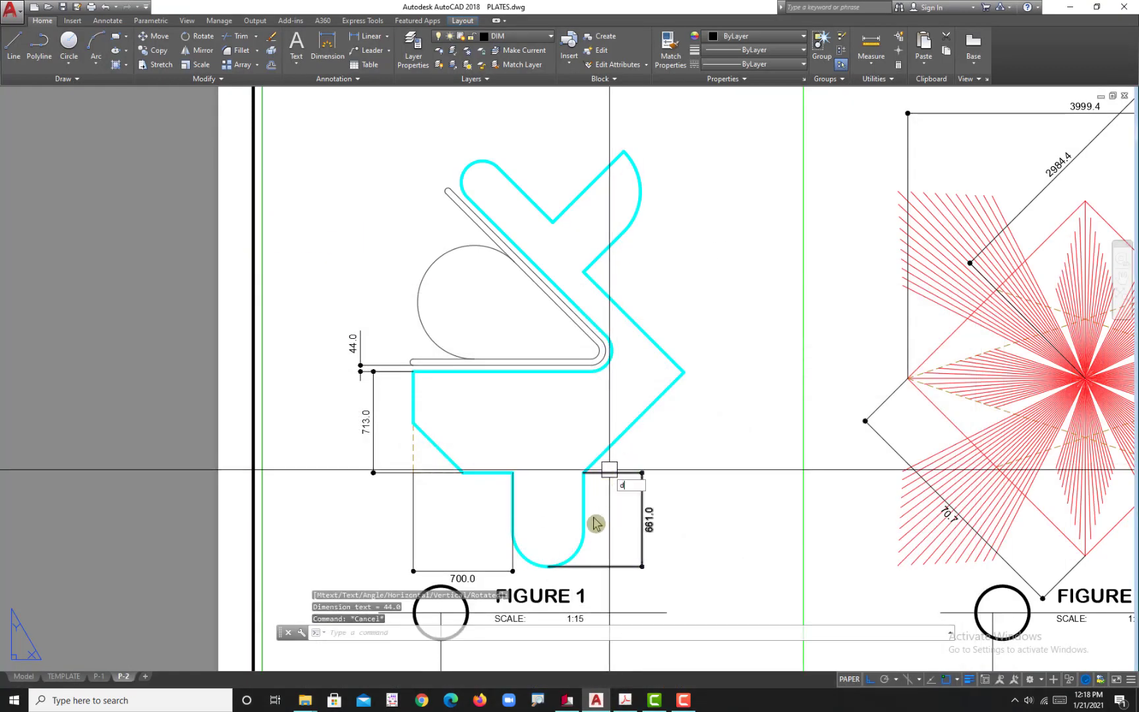
text(l)
key(Return)
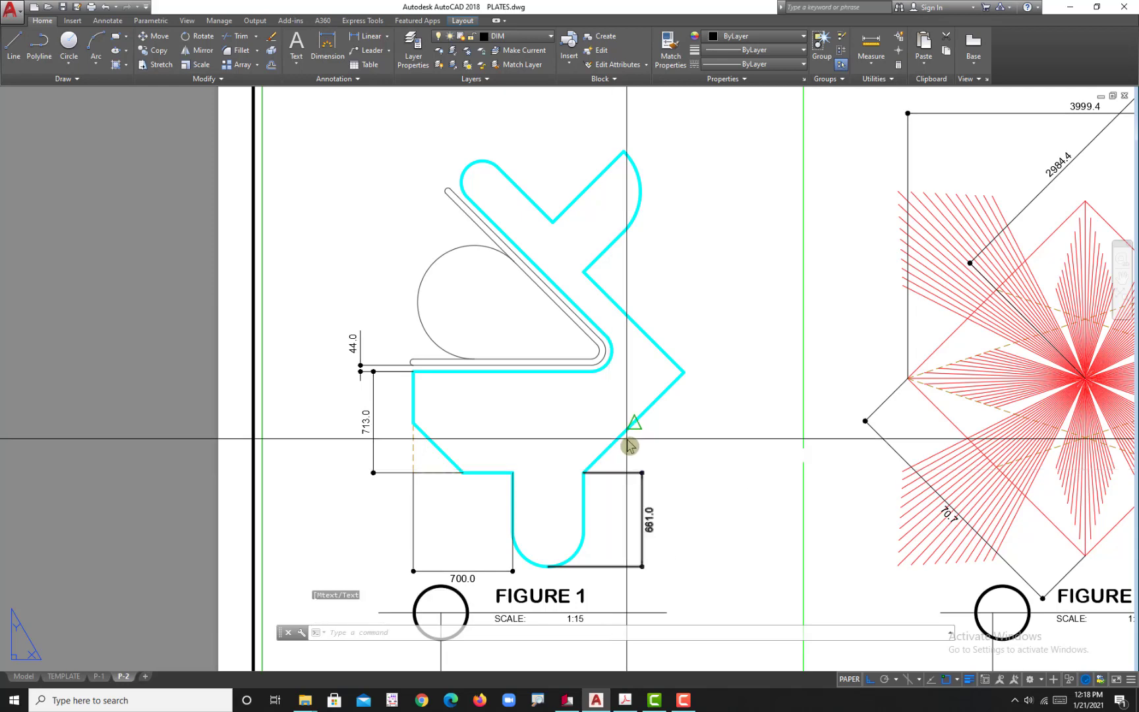
key(Return)
click(623, 432)
click(651, 422)
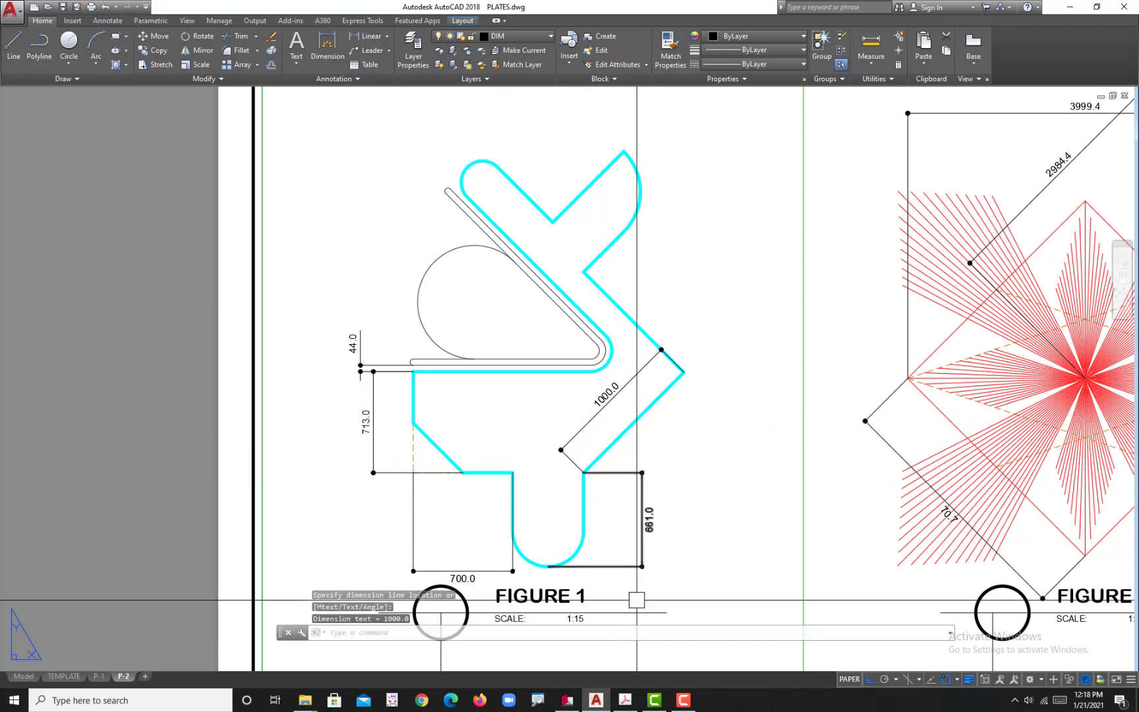
Step: Following the reference PDF, add an aligned dimension to the plate's upper-right diagonal edge, placed outside beyond the curved arm
click(626, 700)
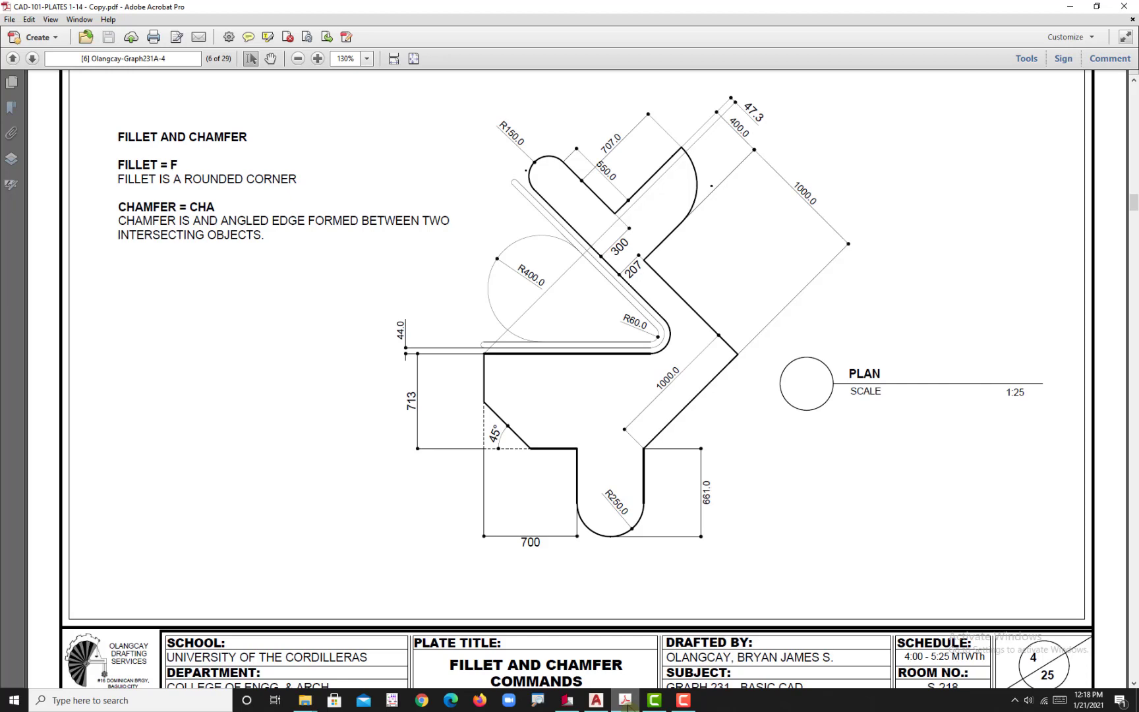
click(596, 700)
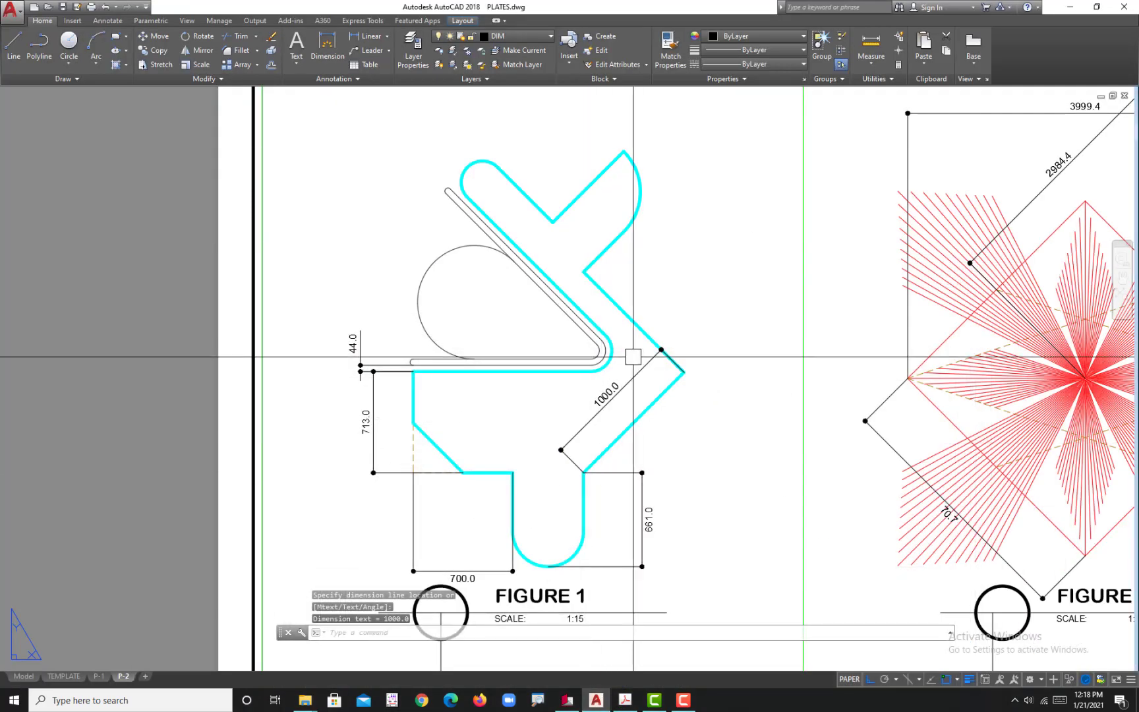
key(Return)
key(Return)
click(643, 327)
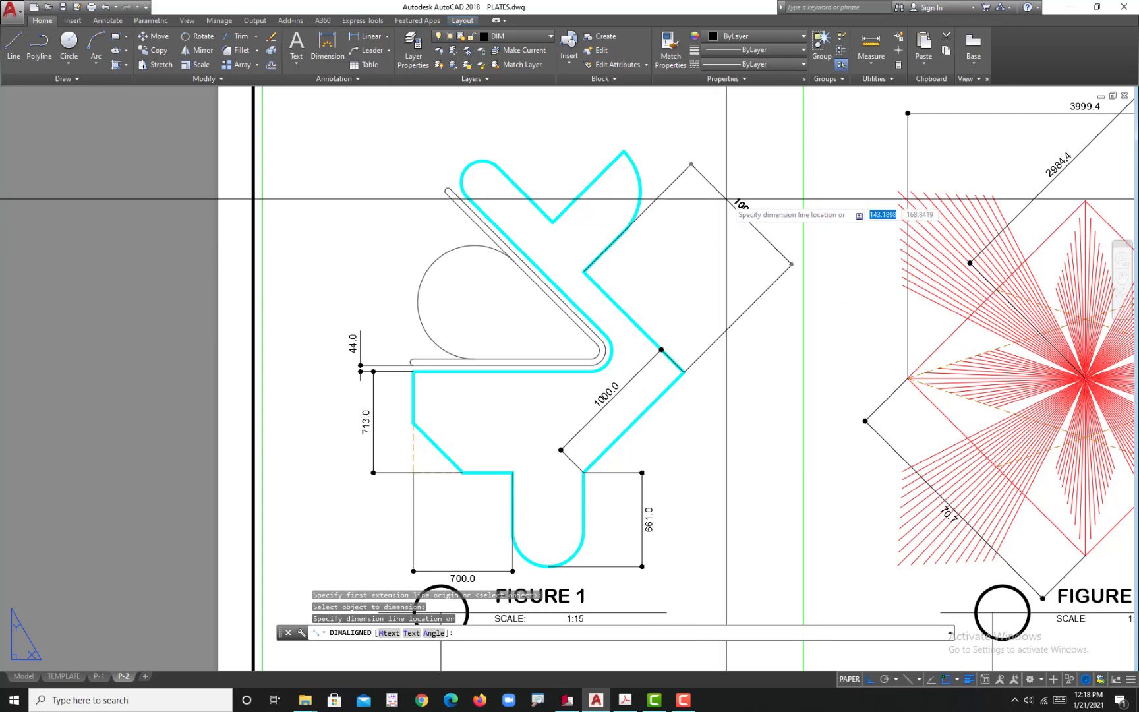
click(708, 188)
Step: Continue the outer aligned dimension to the tip of the curved upper arm and compare it with the reference PDF
text(d)
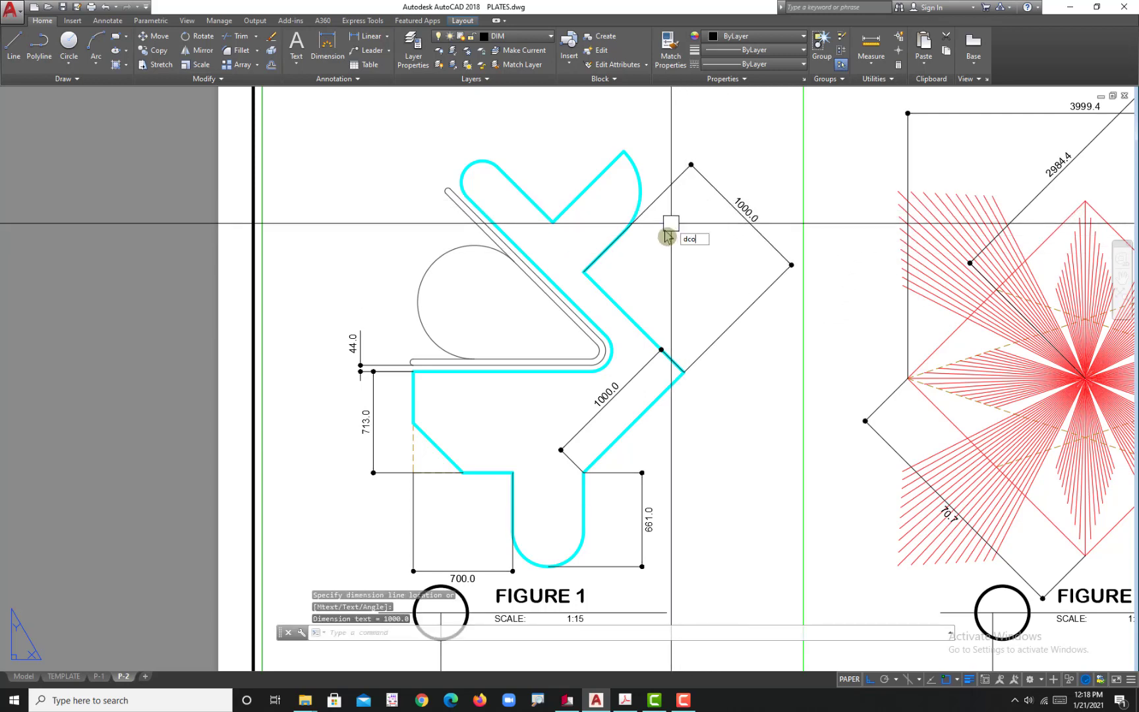
text(co)
key(Return)
click(623, 151)
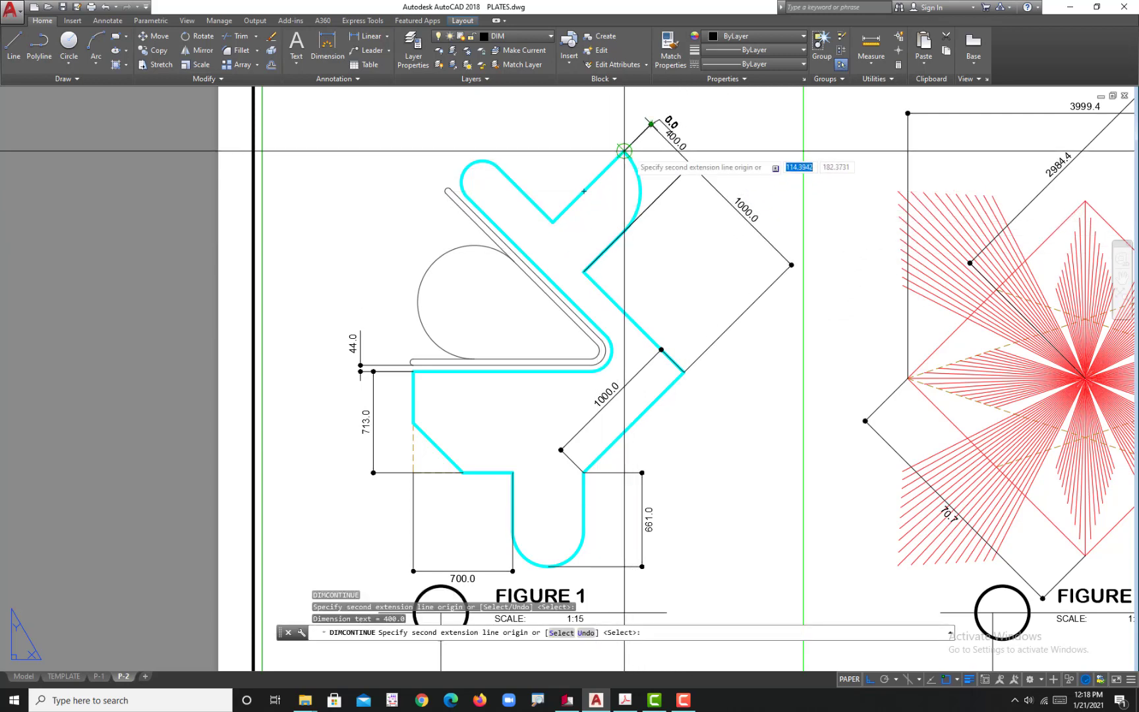
key(Return)
click(625, 701)
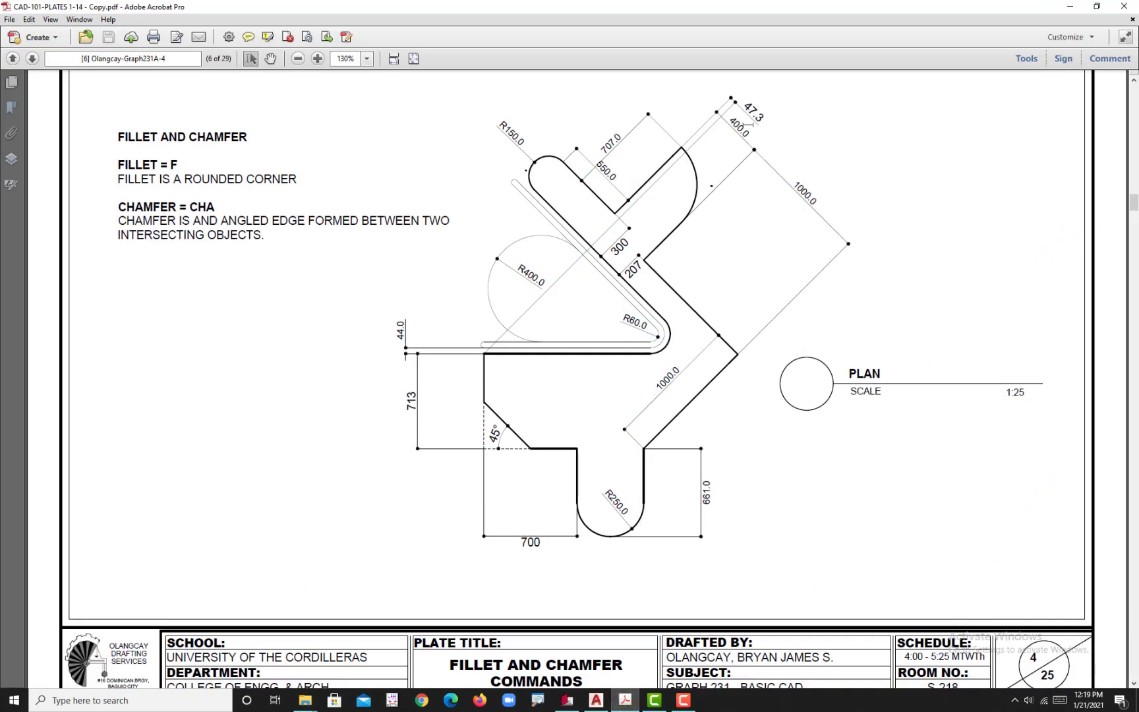
Step: Switch back to the AutoCAD drawing of FIGURE 1 in the P-2 layout
click(635, 702)
middle_drag(567, 327, 573, 388)
key(Return)
key(Return)
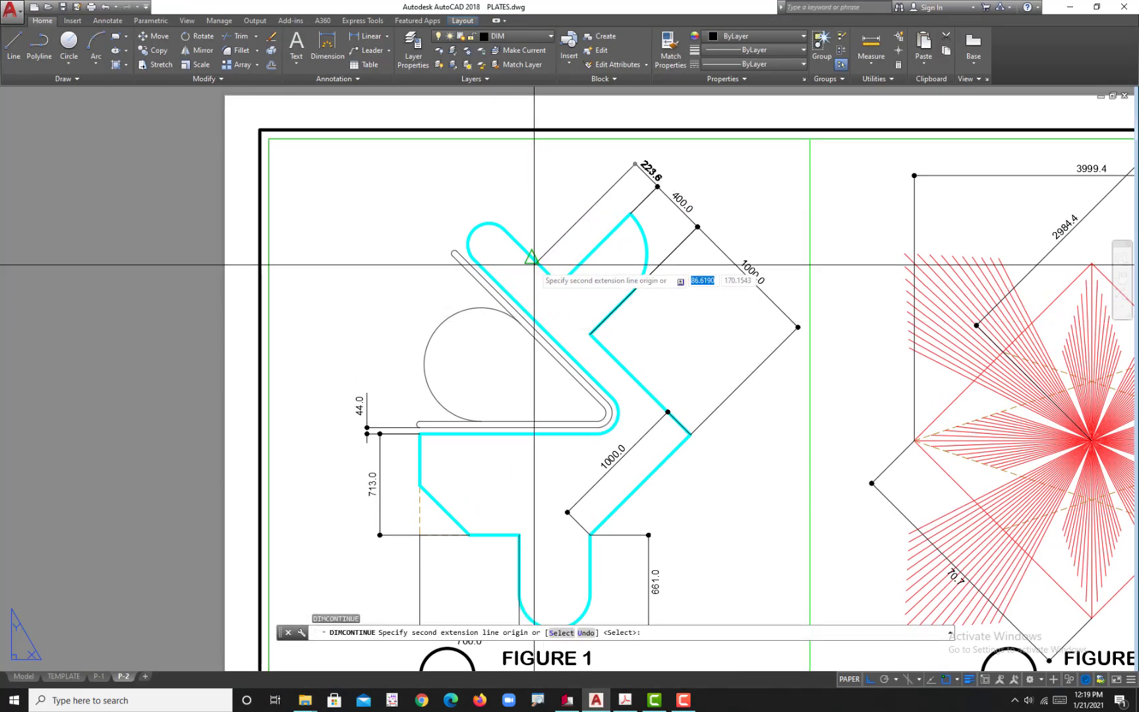
key(Escape)
Step: Add an aligned dimension to the notch edge running down from the plate's rounded upper-left arm, placed across the V notch
text(D)
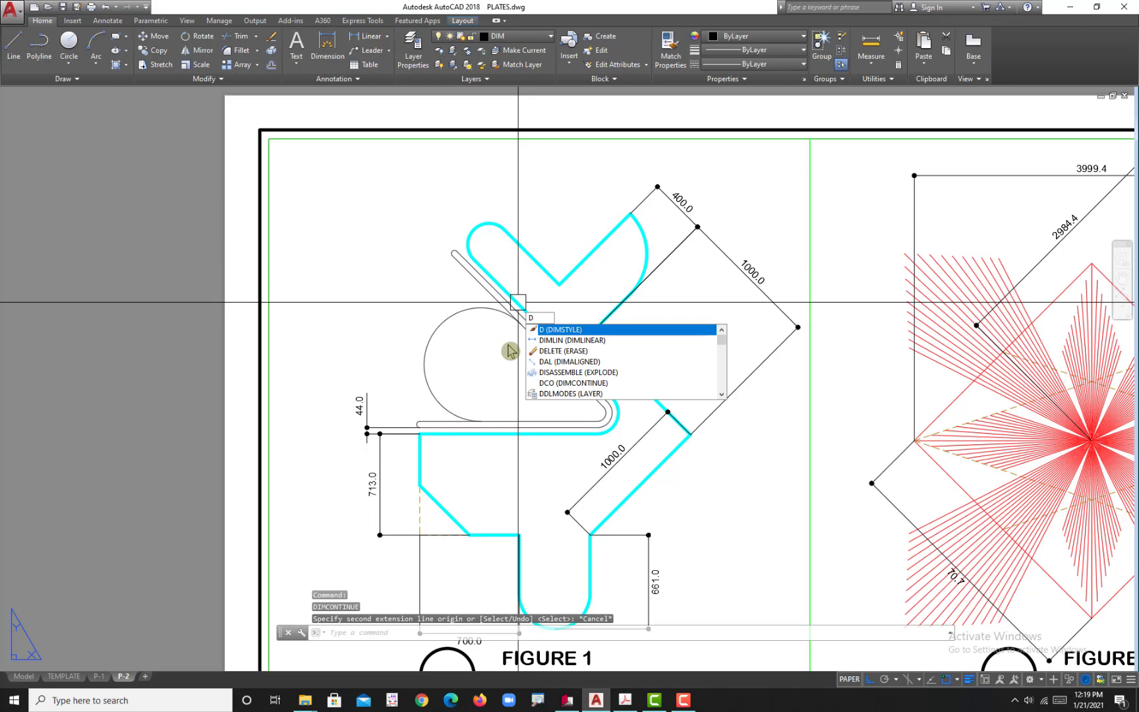
text(al)
key(Return)
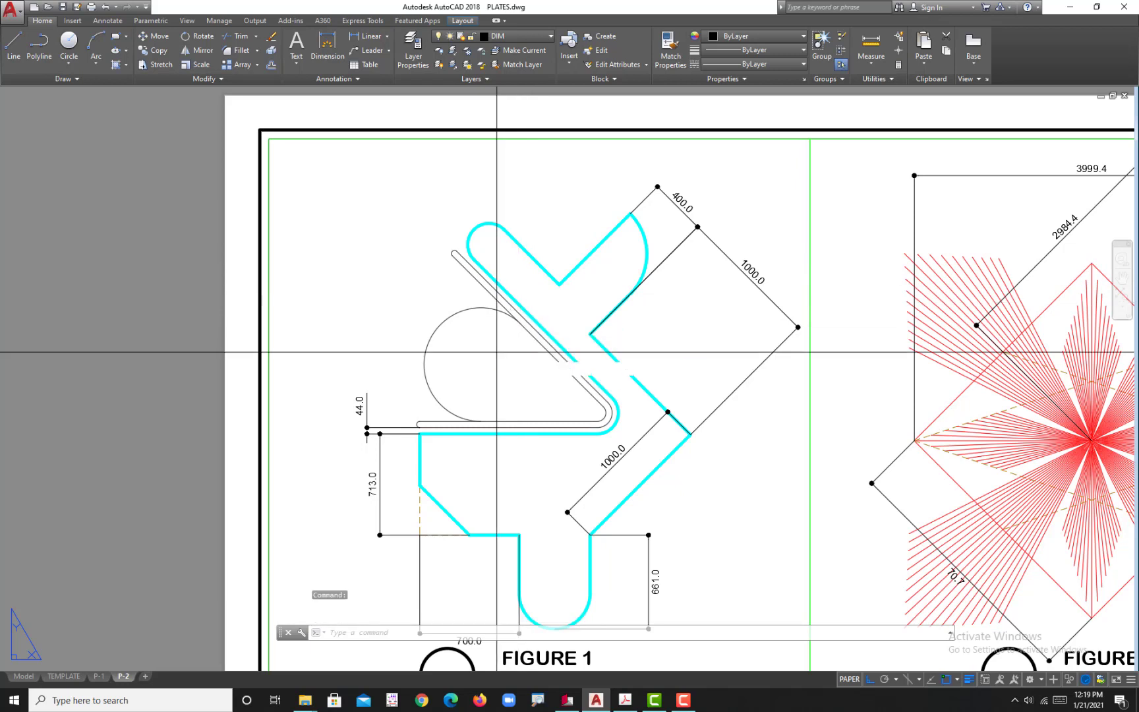
click(528, 257)
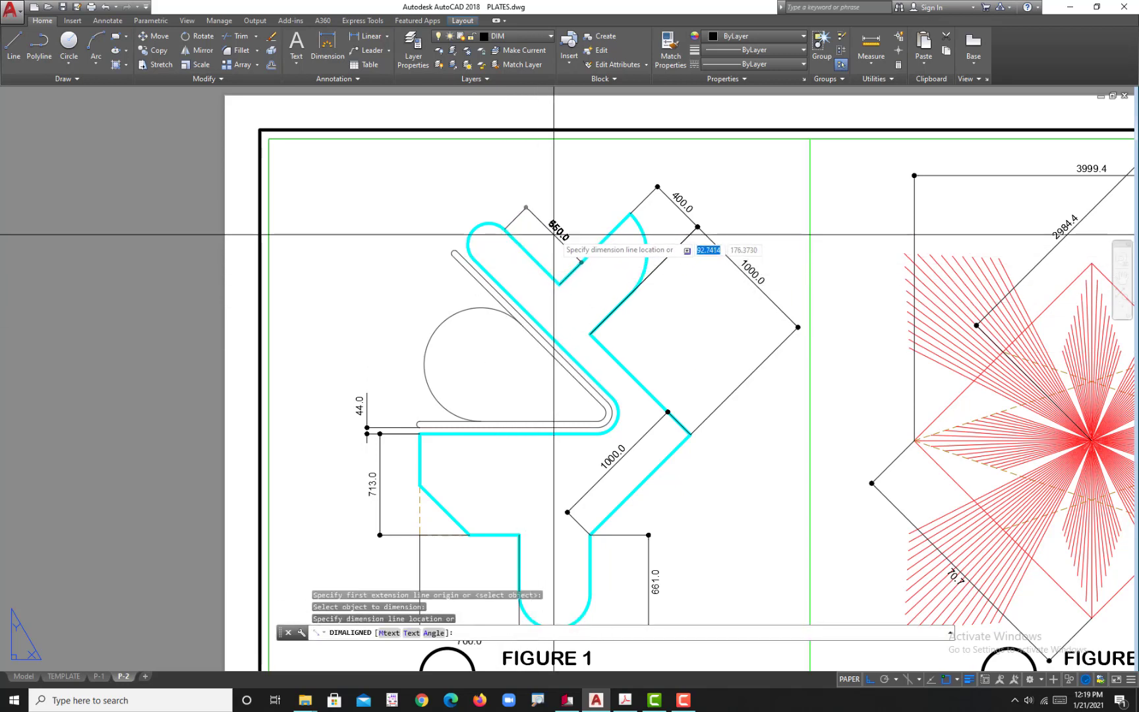
click(572, 253)
Step: Add an aligned dimension to the V notch's other edge, placed above the notch, and check it against the reference PDF
key(Return)
key(Return)
click(601, 232)
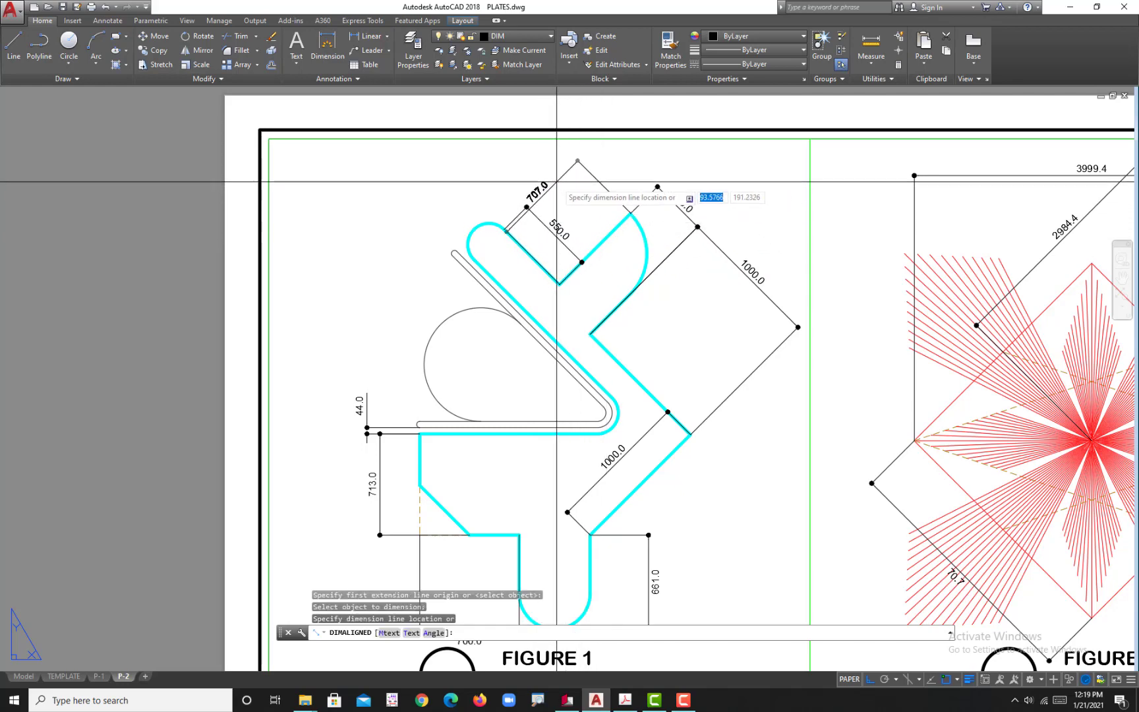
click(589, 195)
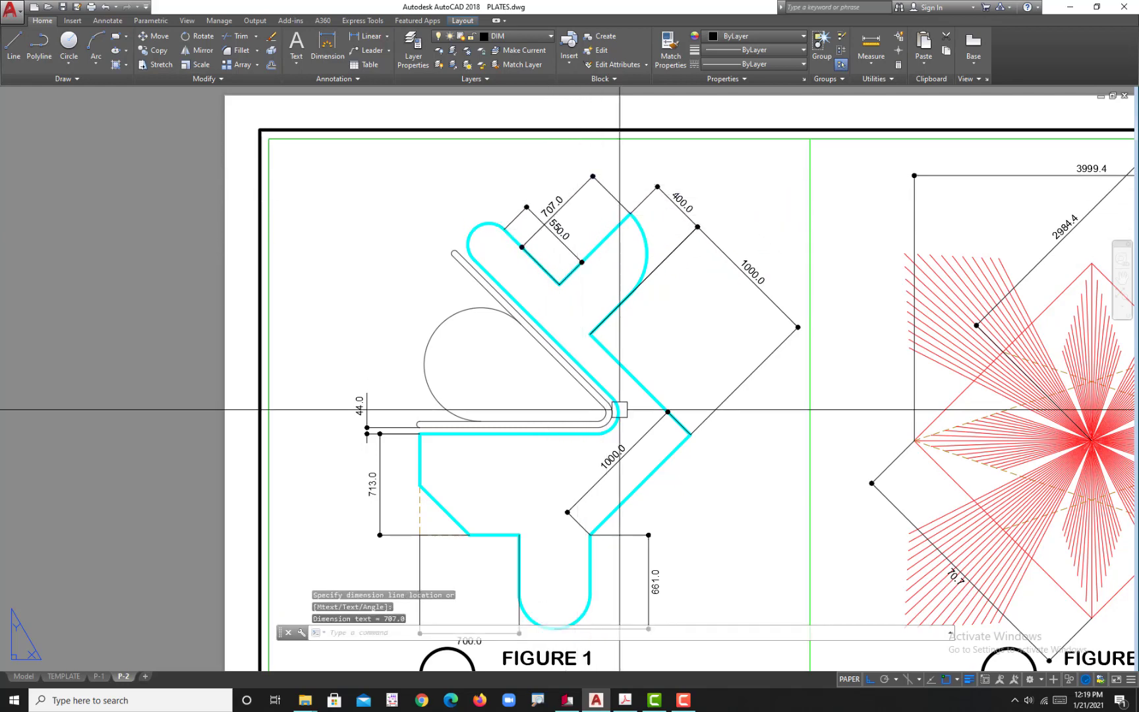
click(627, 700)
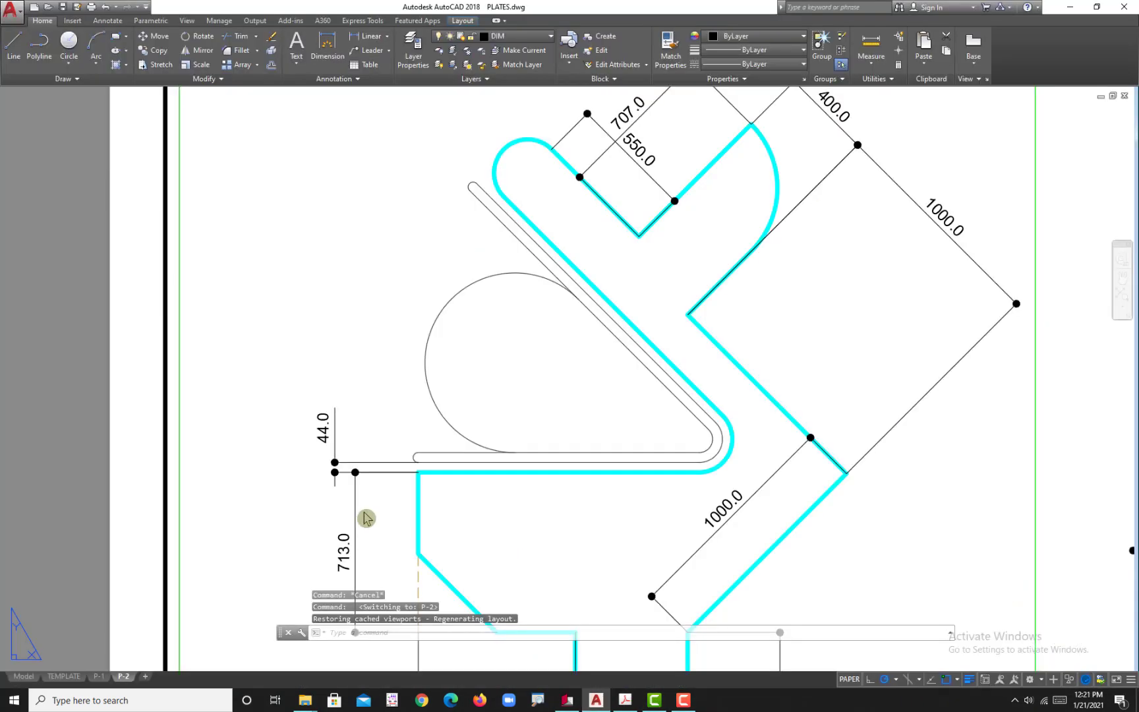
Step: Make D-ARROW the current dimension style
scroll(477, 435, down, 2)
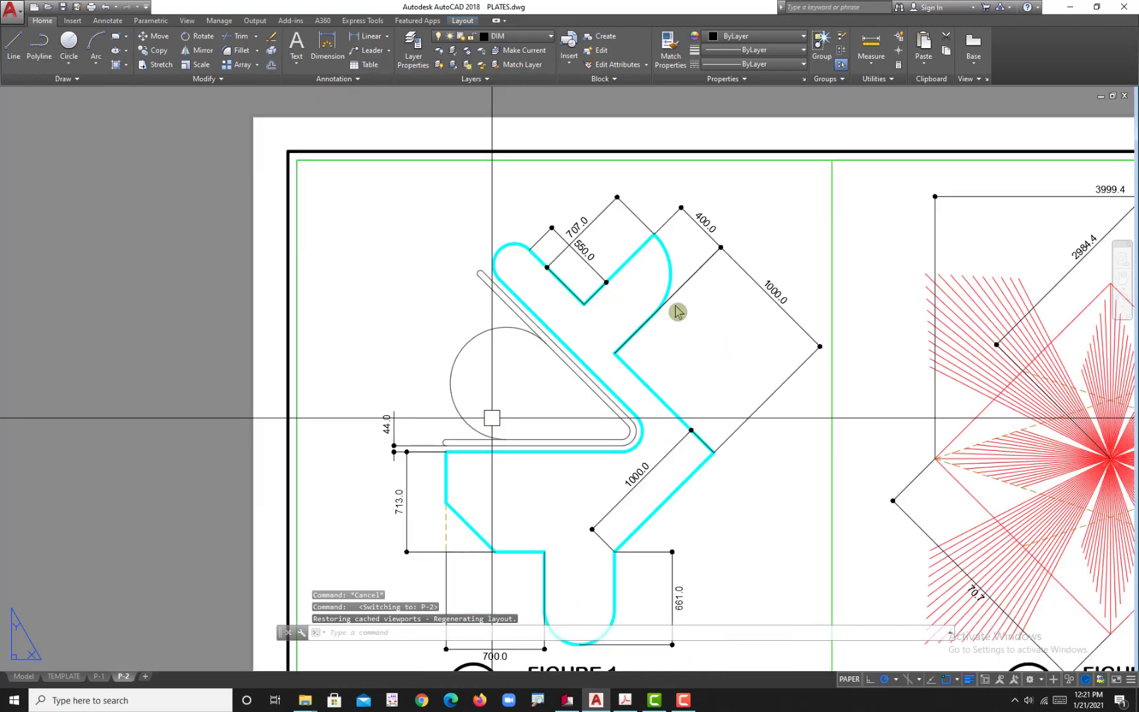
middle_drag(645, 275, 615, 288)
middle_drag(576, 337, 574, 331)
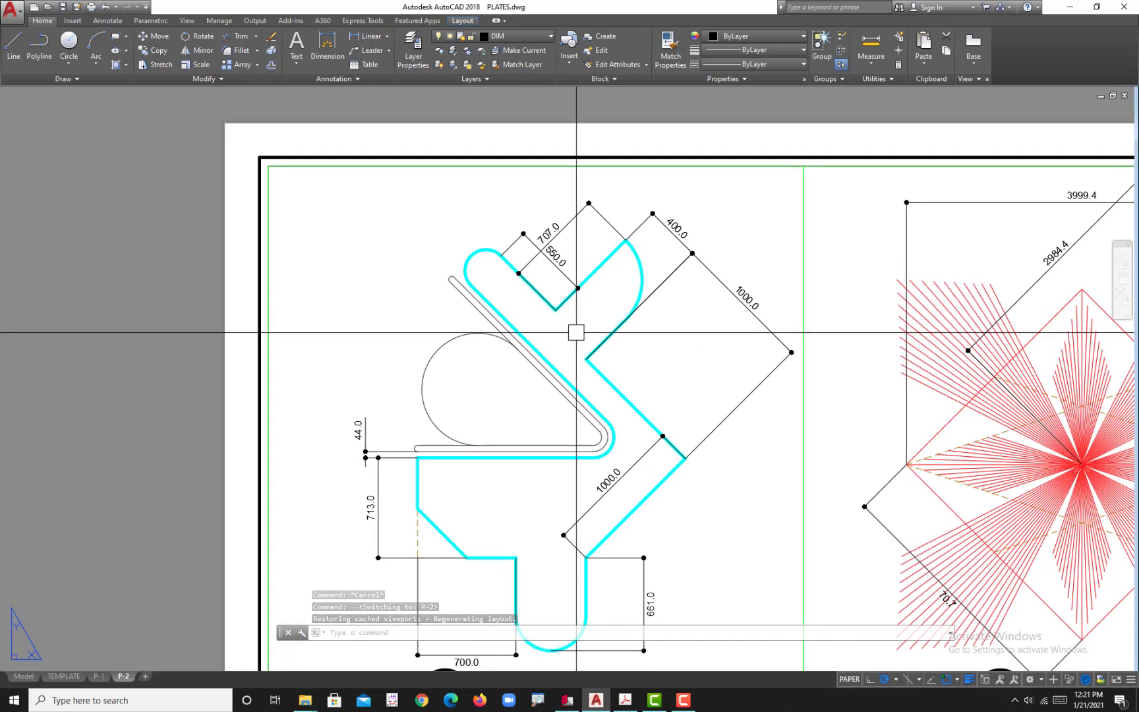
middle_drag(509, 380, 522, 346)
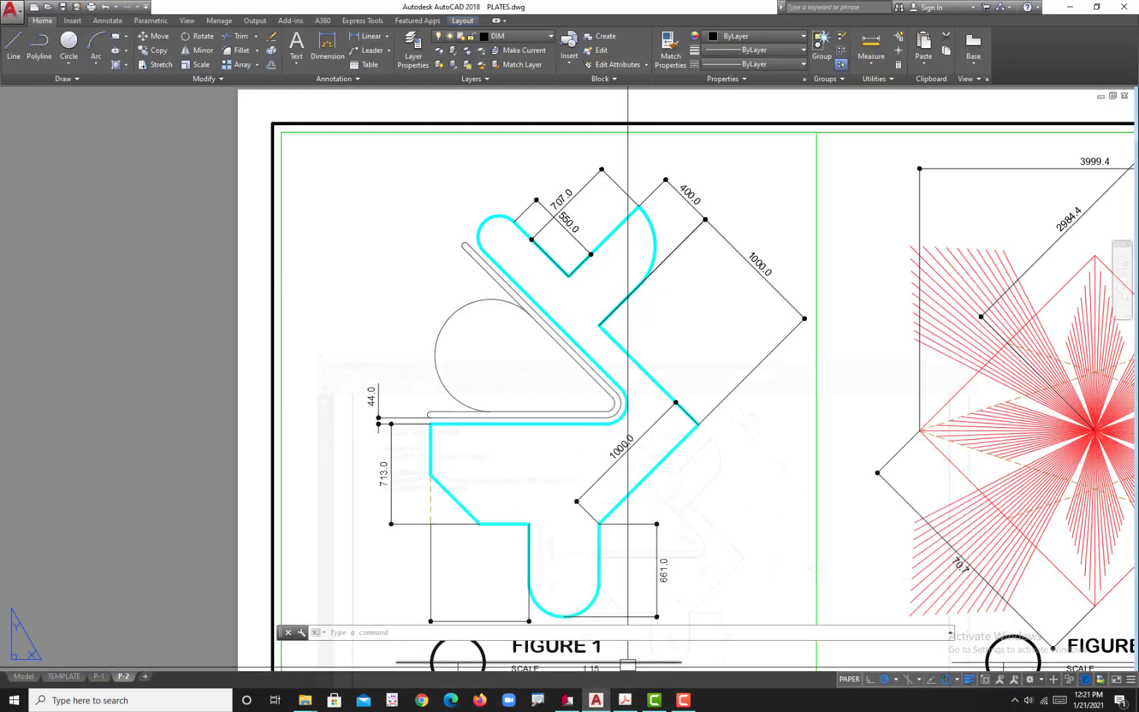
key(Return)
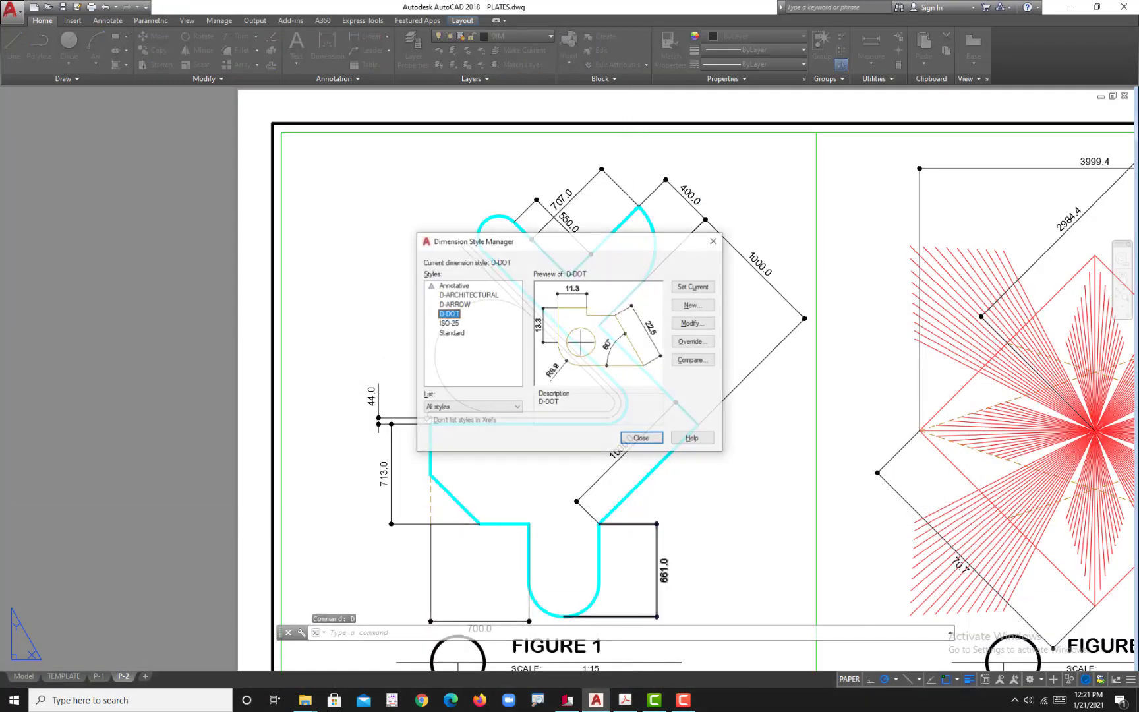
click(458, 305)
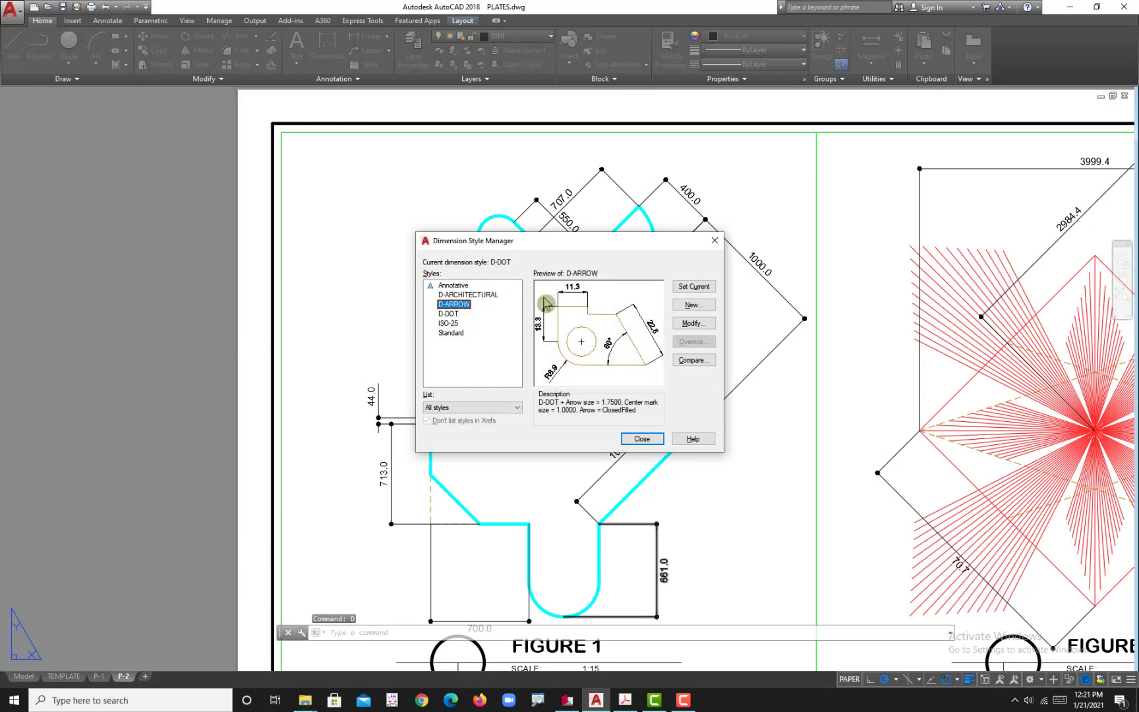
click(693, 288)
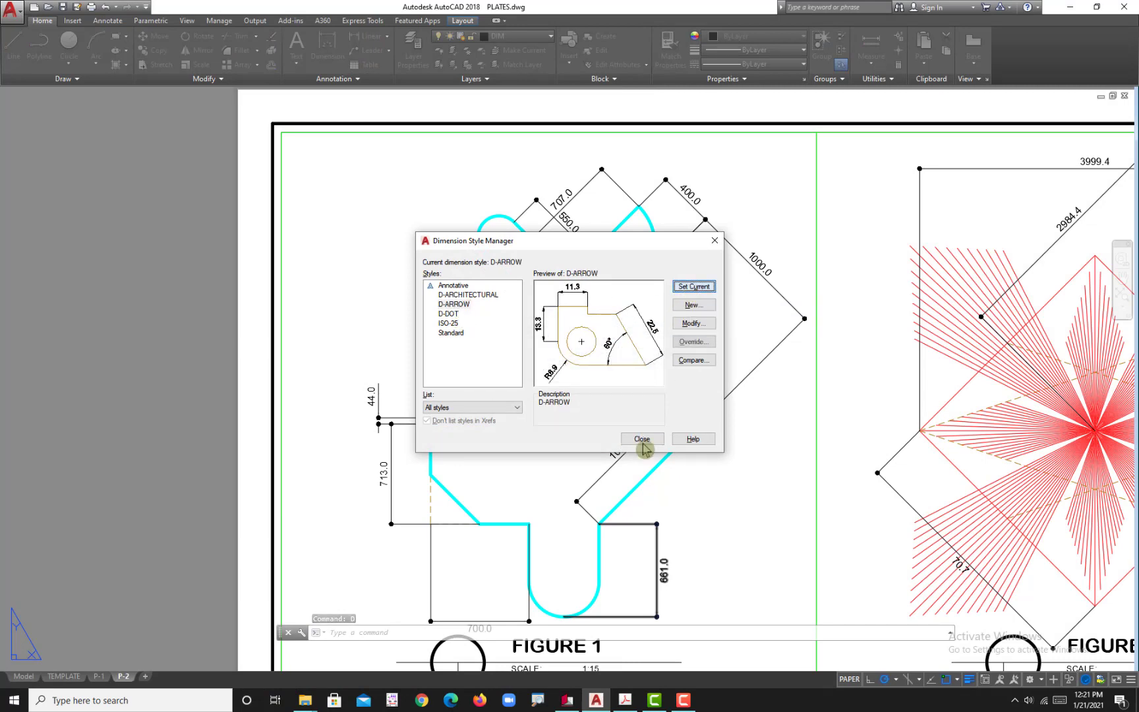
click(642, 439)
middle_drag(501, 540, 519, 501)
text(d)
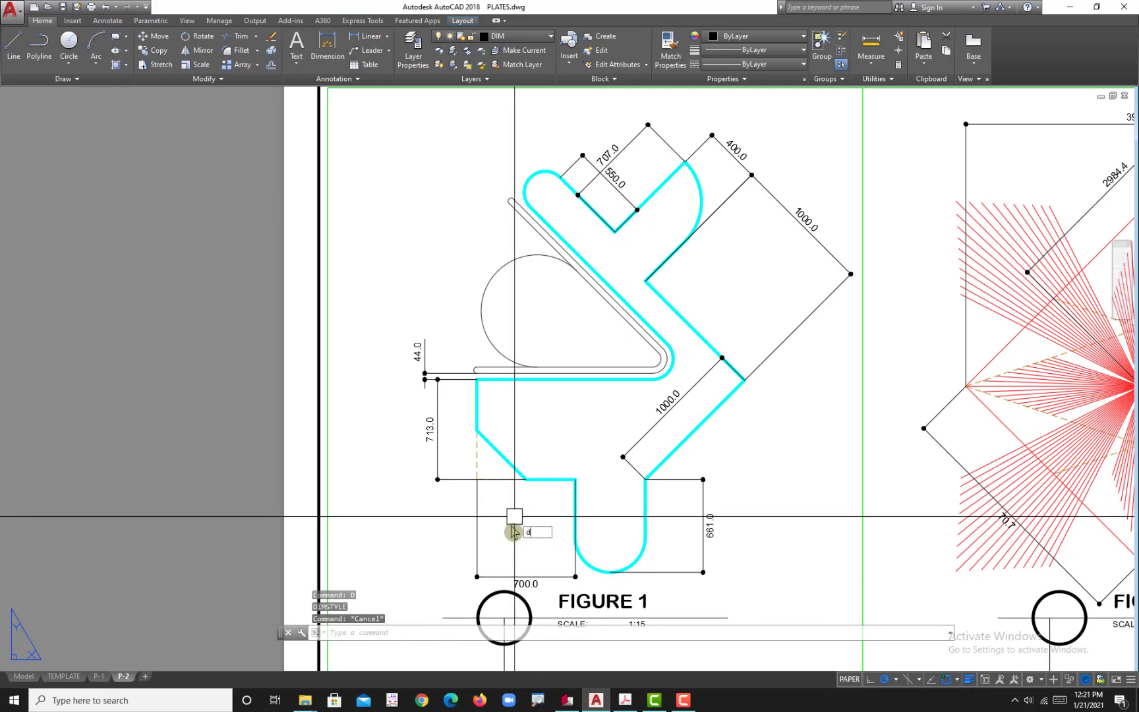
text(an)
key(Return)
scroll(511, 478, up, 2)
click(504, 459)
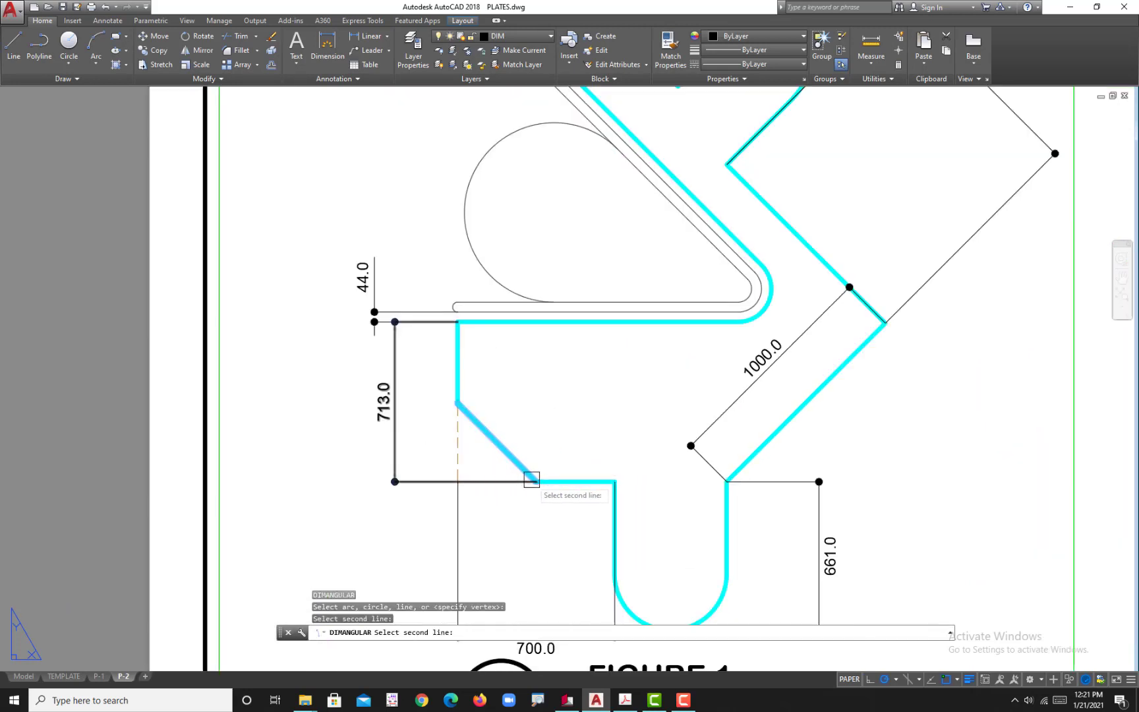
scroll(471, 482, up, 2)
key(Escape)
Step: Move the lower extension origin of the plate's left height dimension from the chamfer end to the dashed corner
click(437, 482)
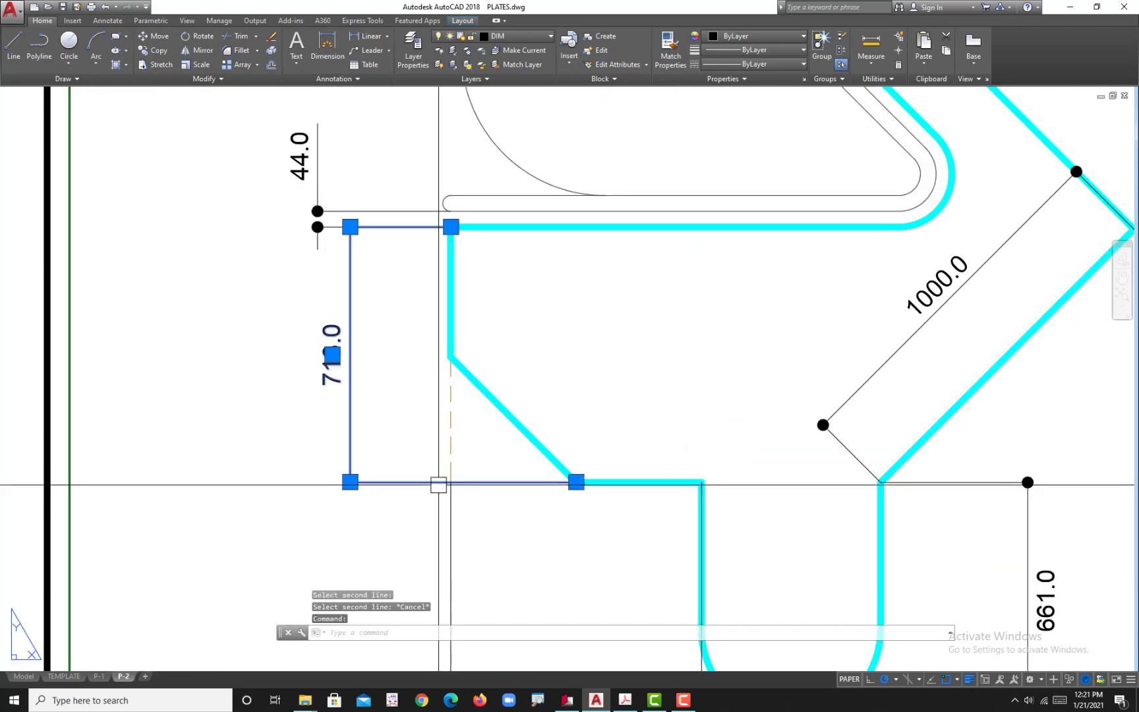
click(576, 482)
click(451, 482)
key(Escape)
key(Escape)
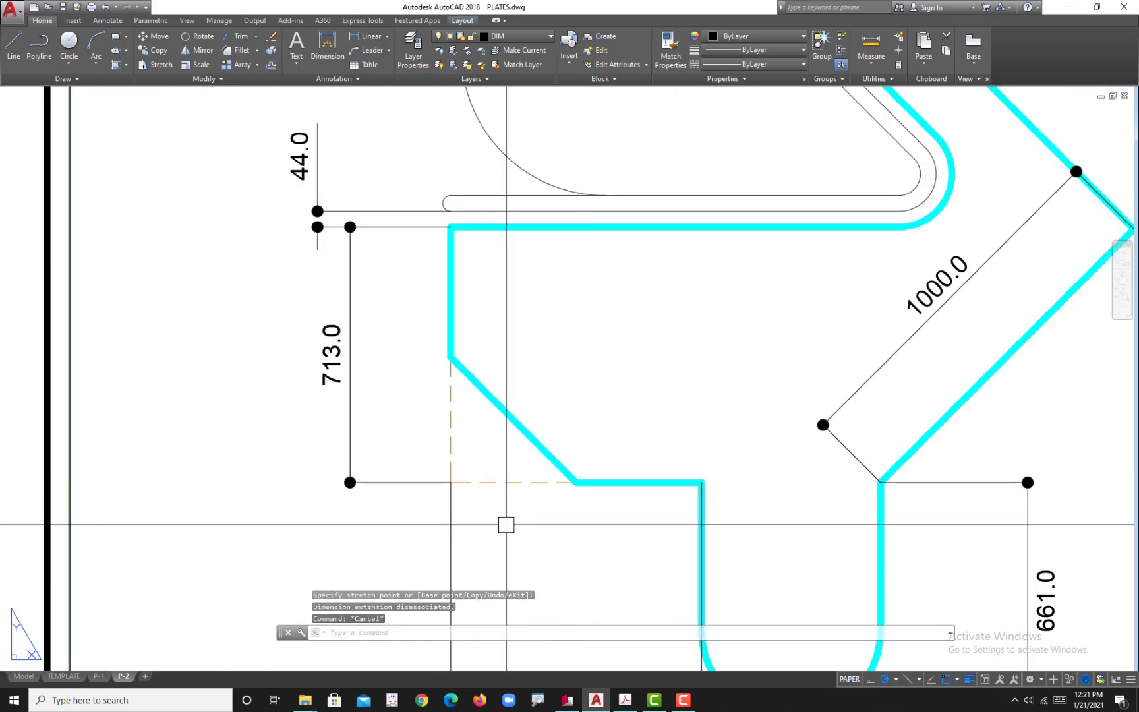
Step: Add an angular dimension between the chamfer edge and the horizontal dashed line, placed inside the dashed corner
text(dan)
key(Return)
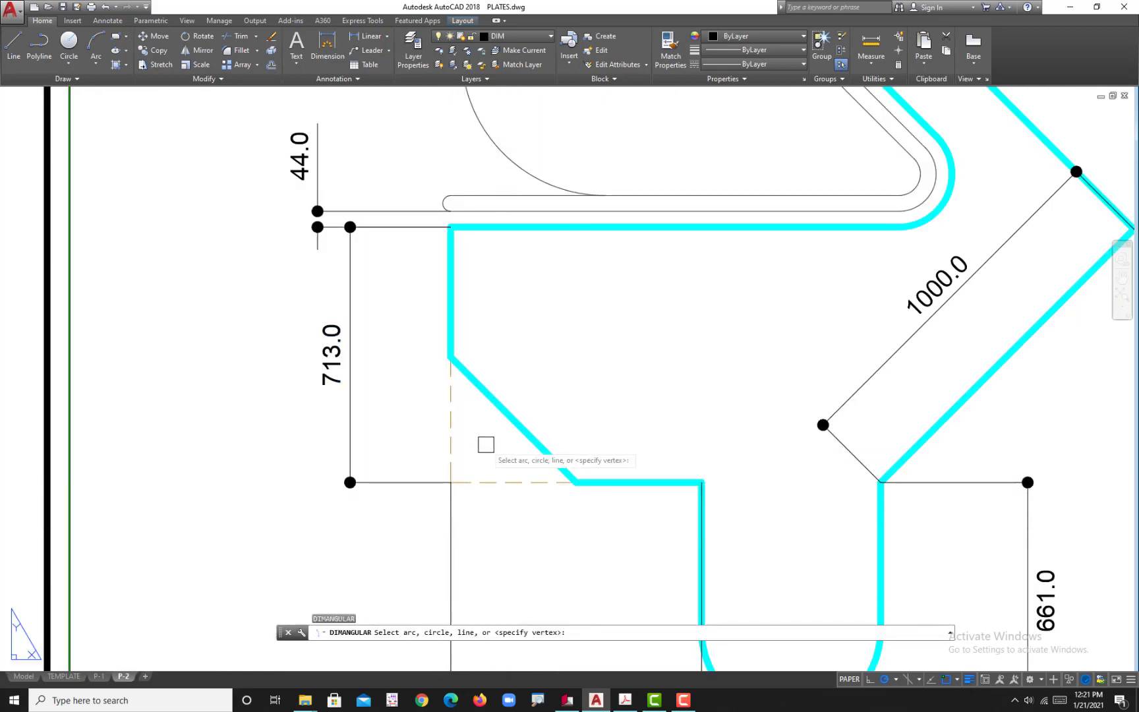
click(520, 431)
click(515, 482)
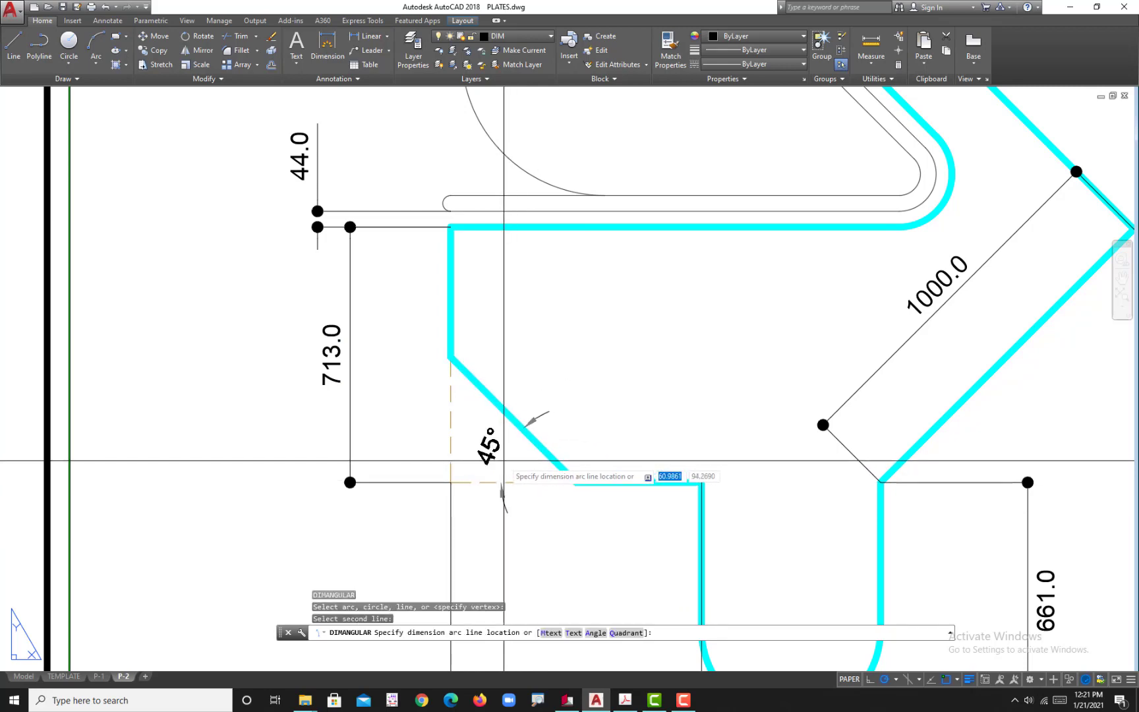
click(493, 458)
Step: Add a radius dimension to the plate's rounded bottom end, placed inside the leg
scroll(527, 458, down, 5)
scroll(606, 534, up, 3)
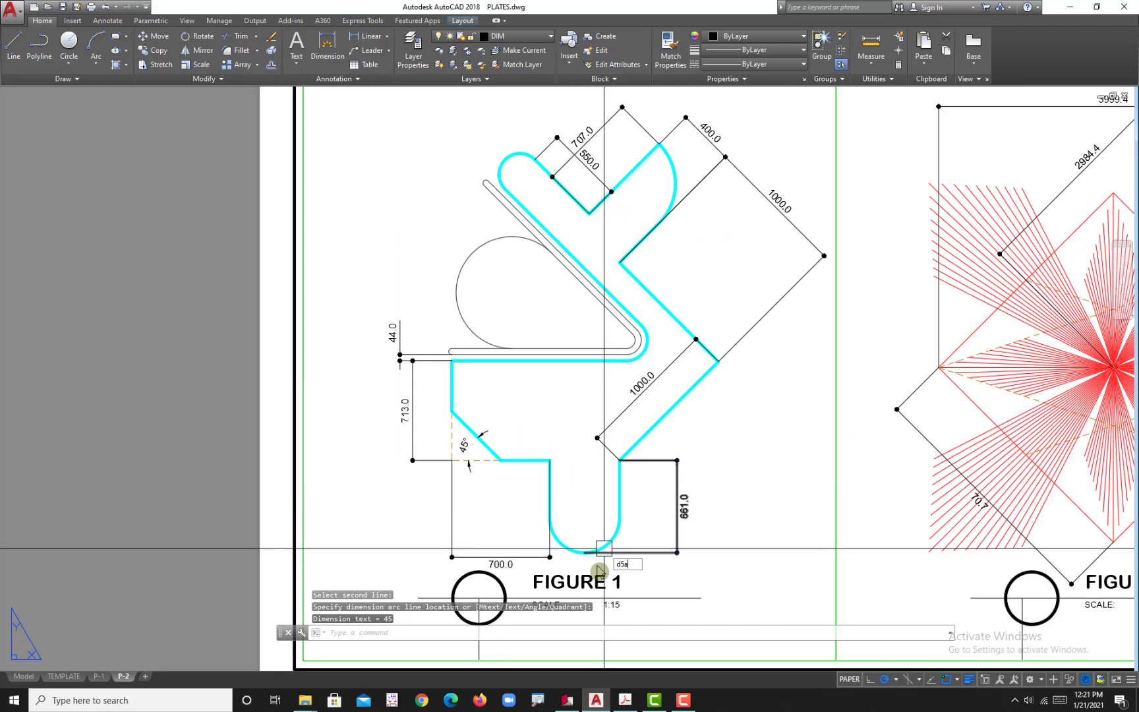
key(Escape)
key(Escape)
key(Escape)
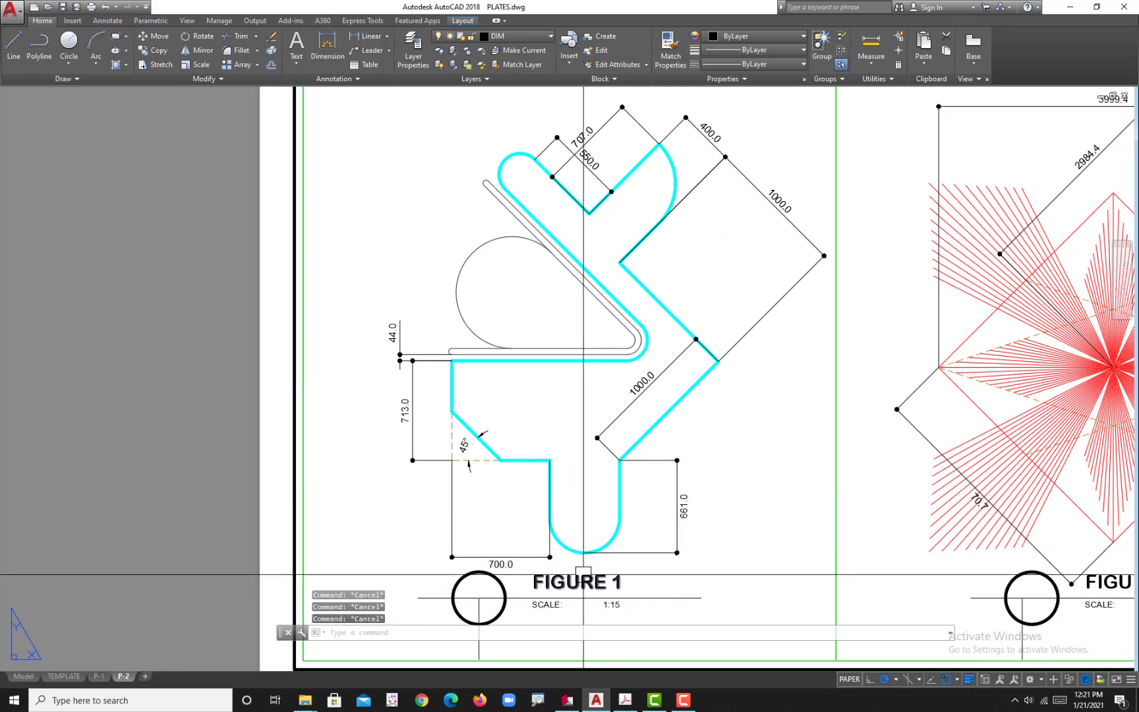
text(dra)
key(Return)
scroll(583, 560, up, 2)
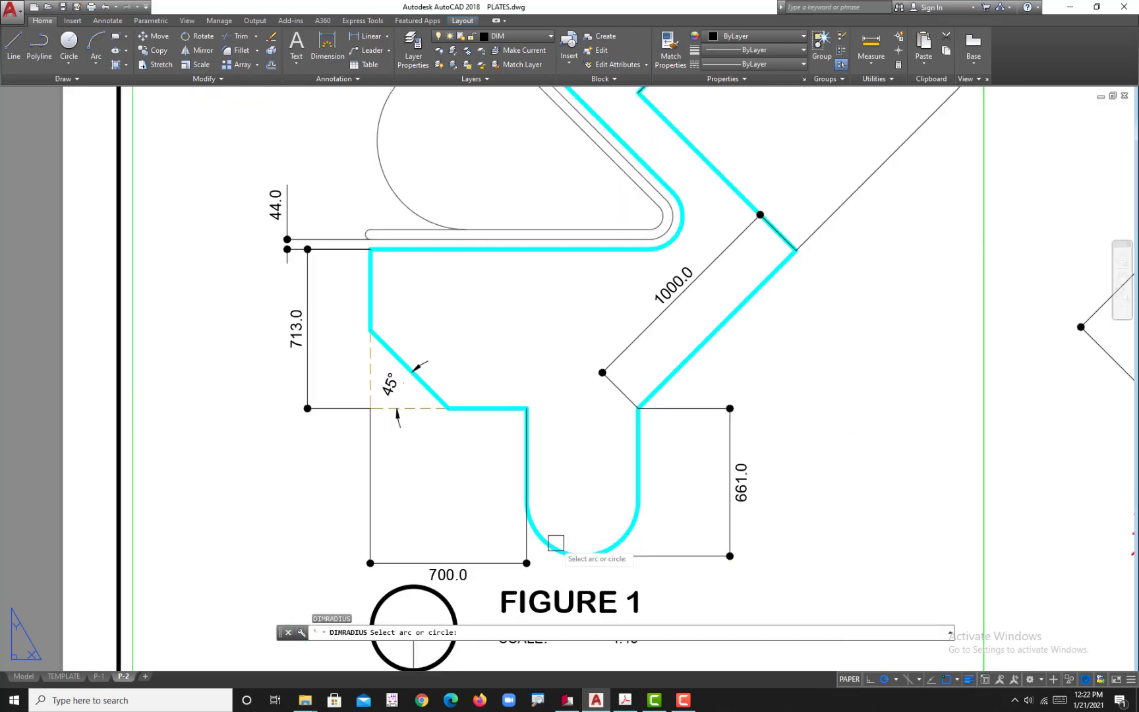
click(556, 543)
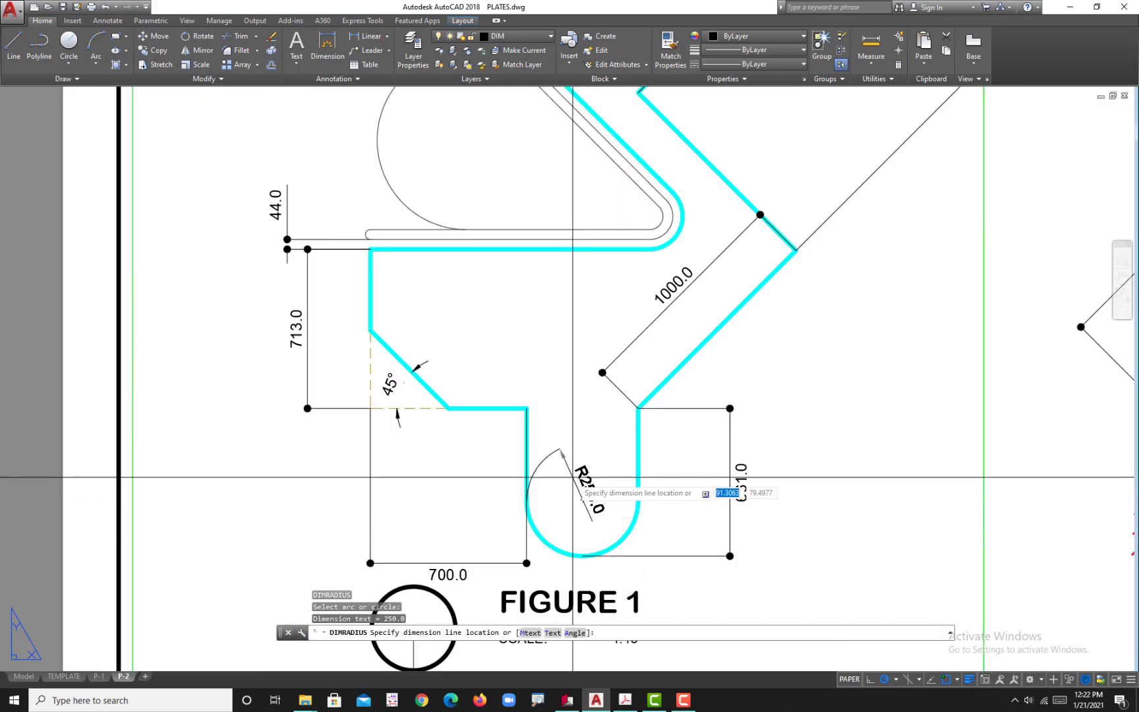
click(579, 528)
Step: Following the reference PDF, add a radius dimension to the large arc beside the thin strip, placed inside the arc
scroll(627, 546, down, 4)
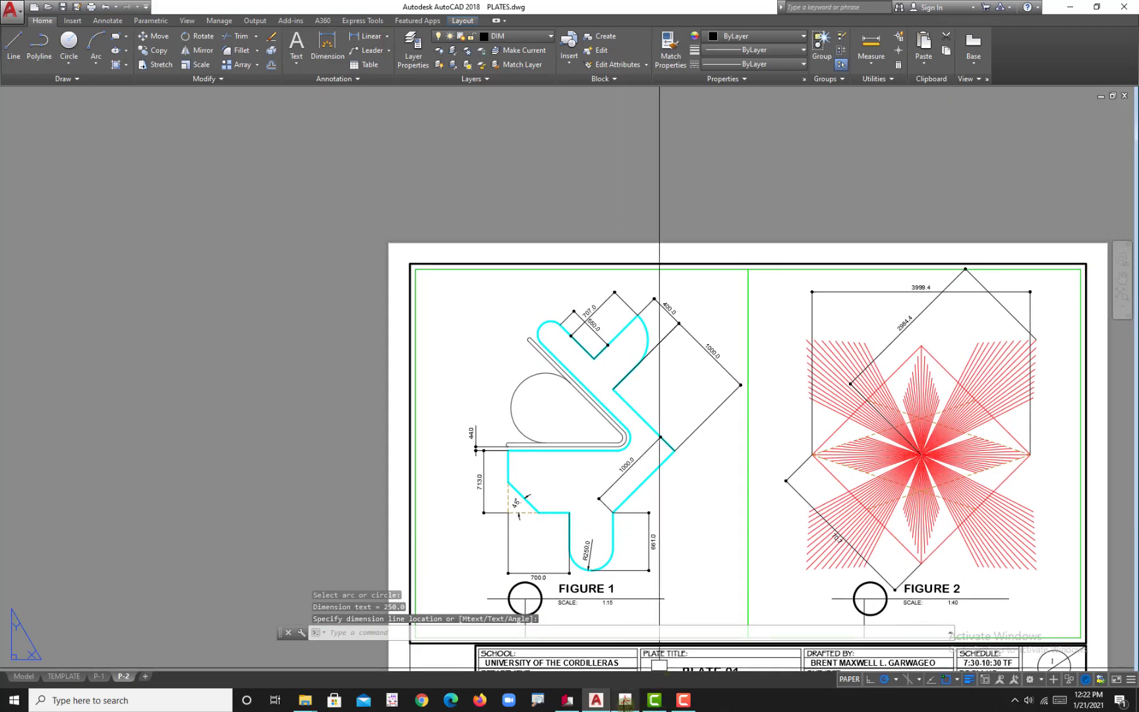
click(625, 701)
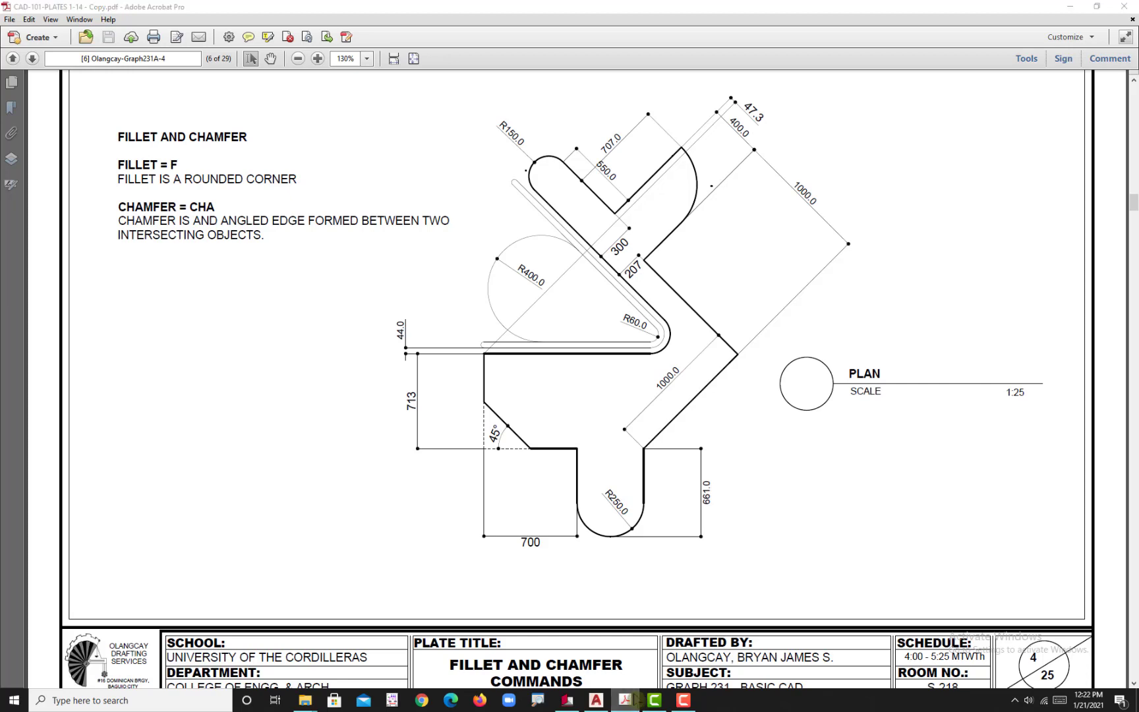
click(596, 699)
scroll(573, 407, up, 3)
text(dr)
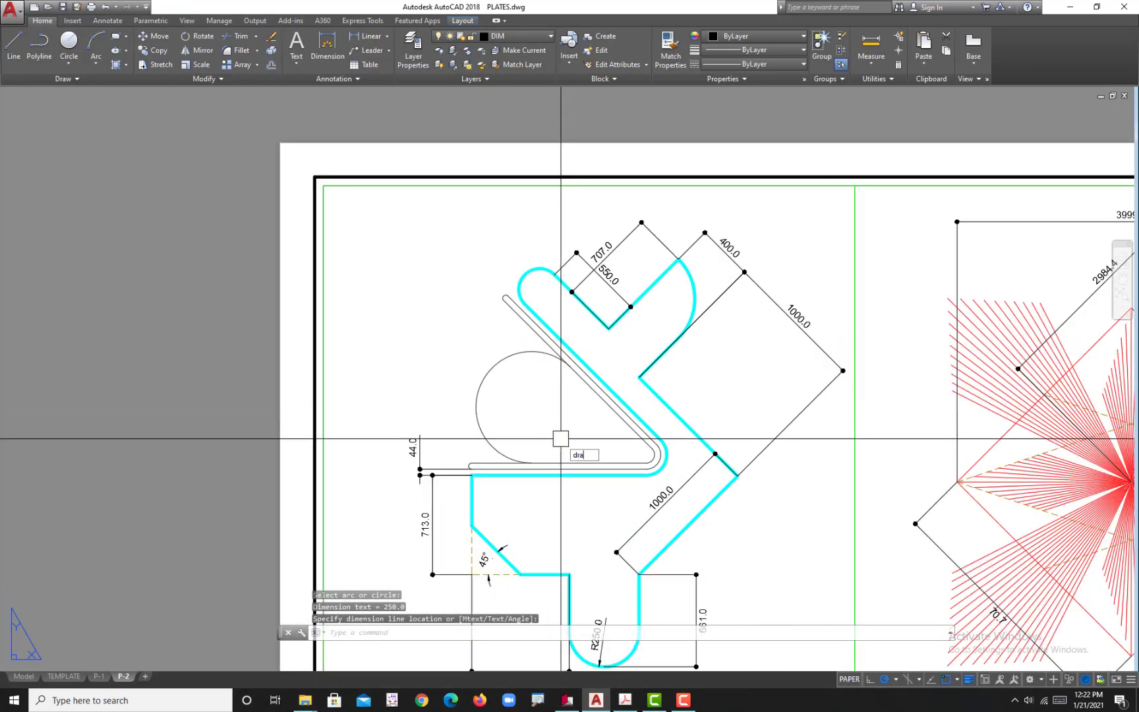
text(a)
key(Return)
scroll(488, 396, up, 2)
click(484, 359)
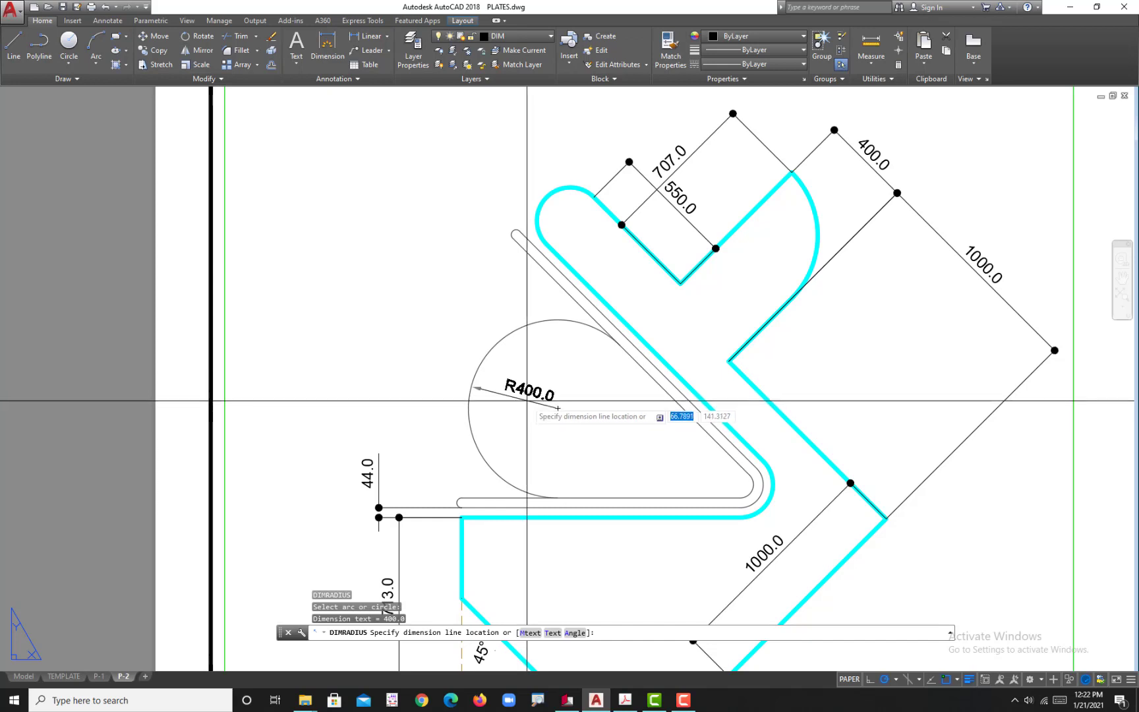
click(524, 400)
Step: Add a radius dimension to the inner fillet at the thin strip's bend, placed inside the strip
text(dra)
key(Return)
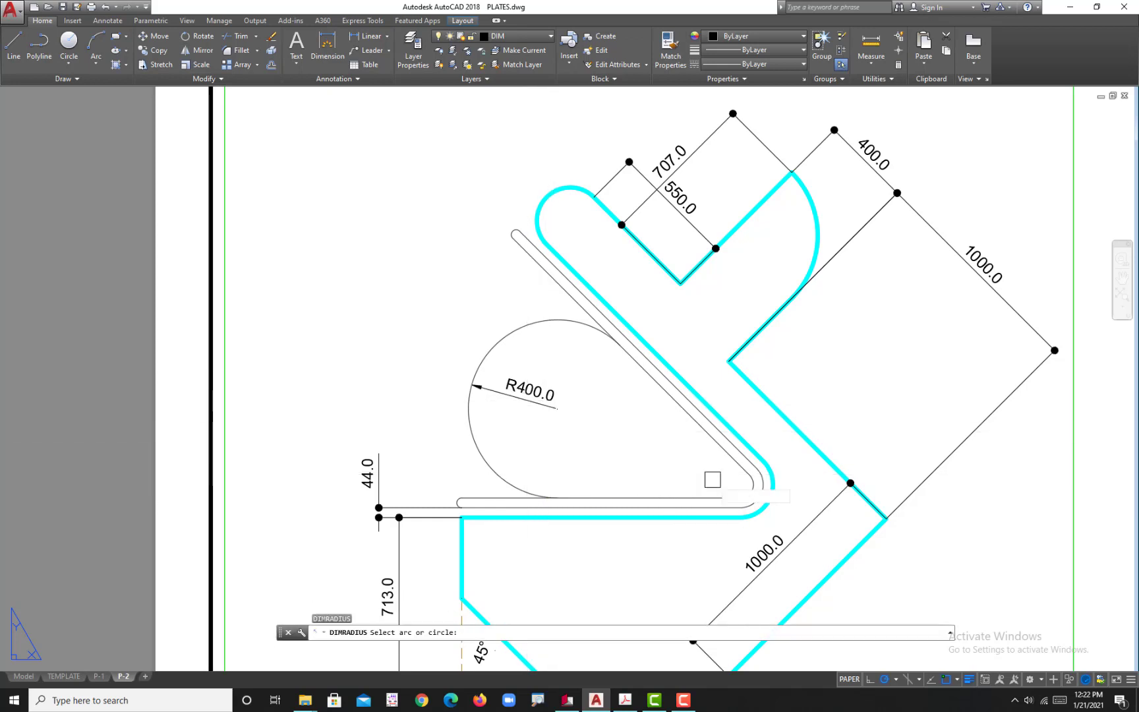
scroll(724, 479, up, 4)
click(758, 491)
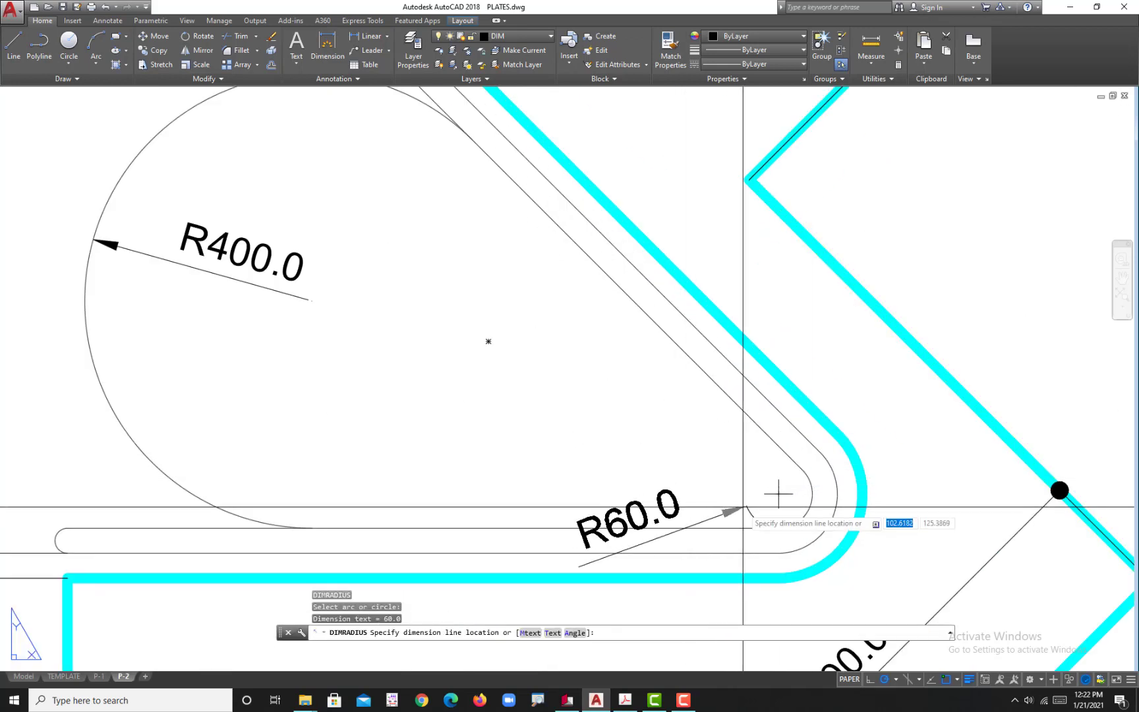
click(779, 494)
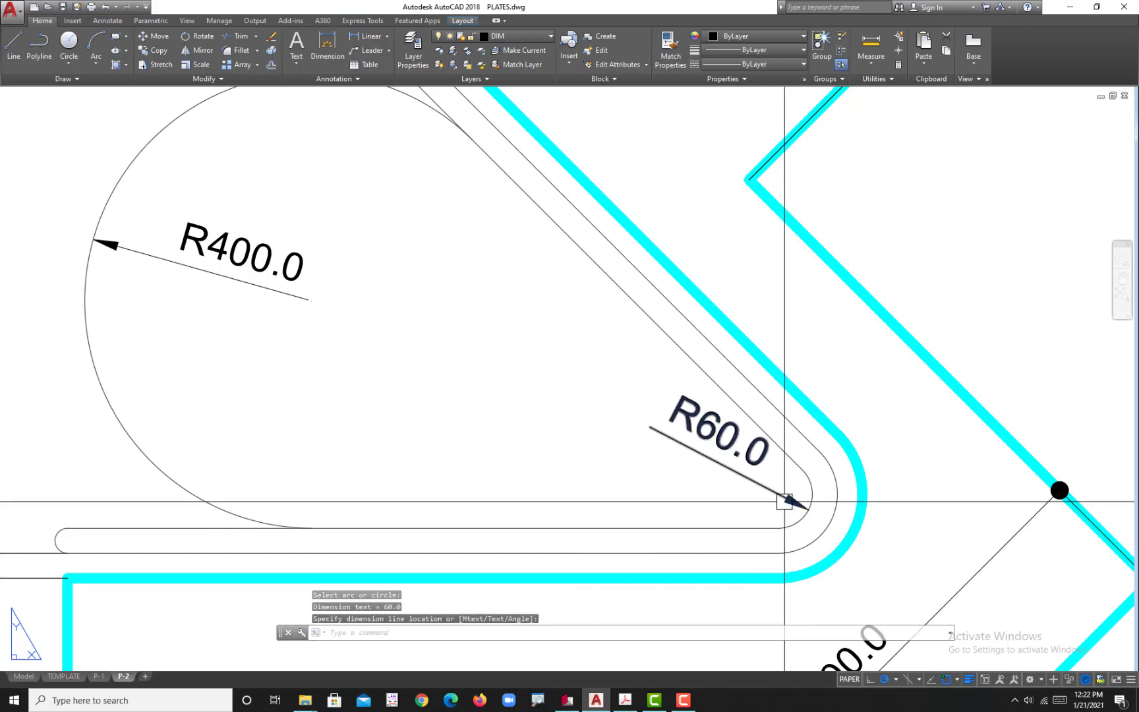
Step: Add a radius dimension to the rounded end of the plate's upper-left arm, placed outside the plate
scroll(651, 377, down, 3)
scroll(569, 300, up, 3)
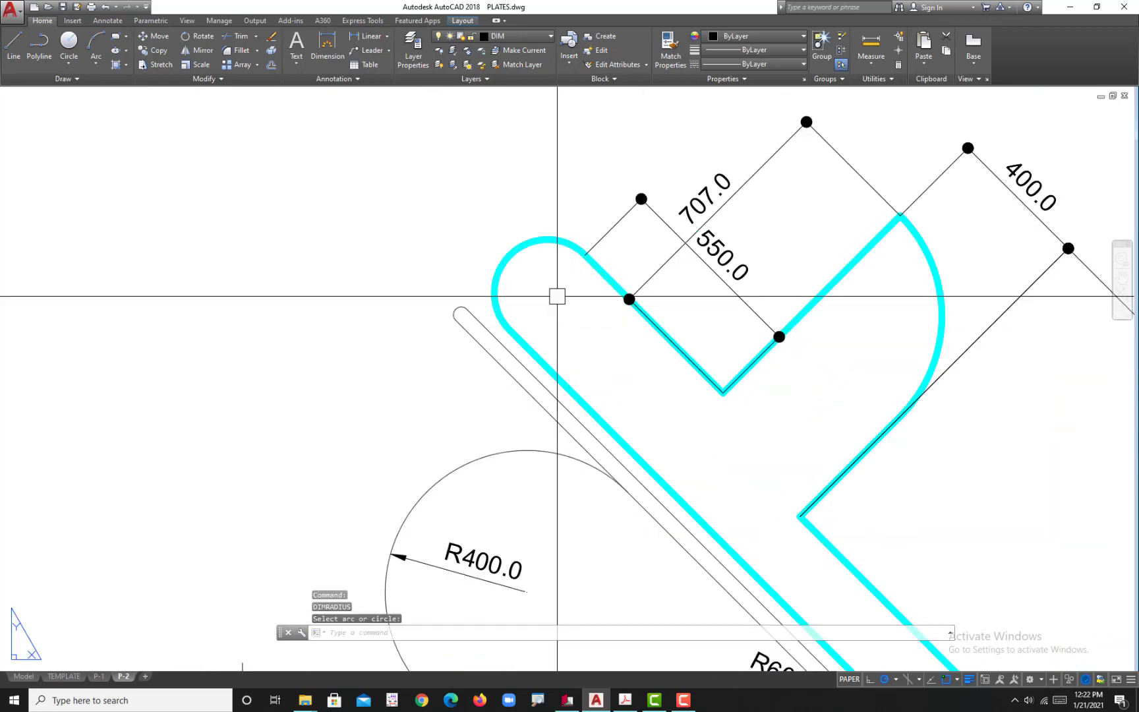
key(Return)
click(511, 252)
click(548, 292)
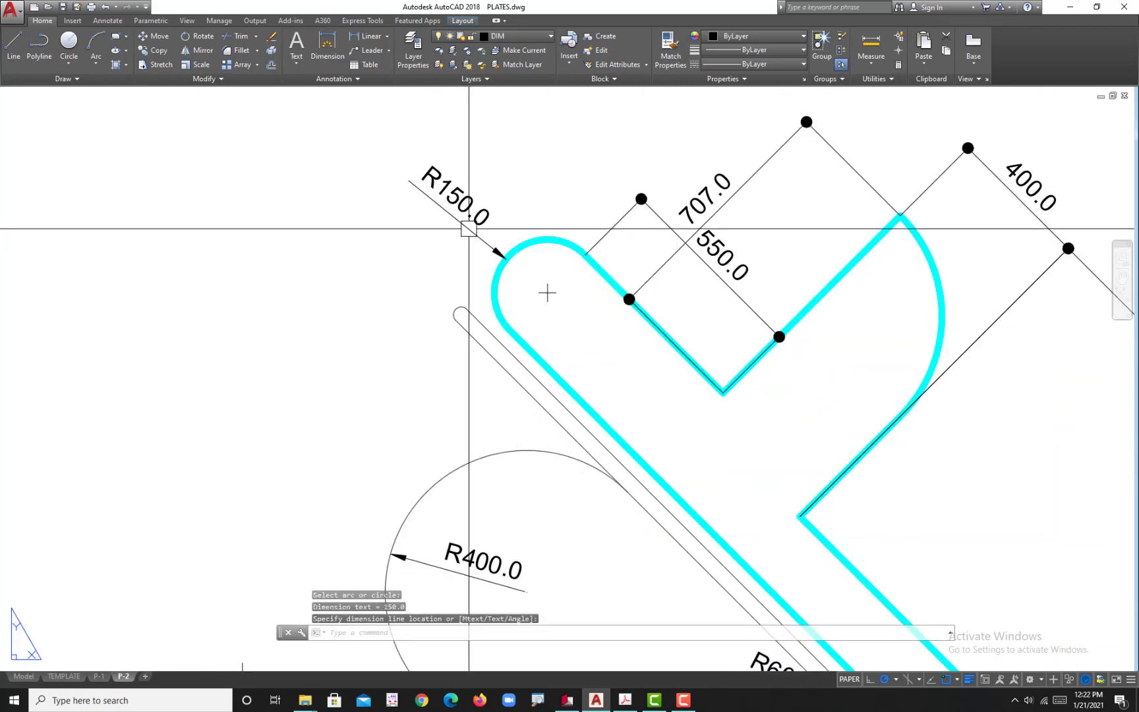
scroll(561, 263, down, 5)
scroll(587, 356, up, 3)
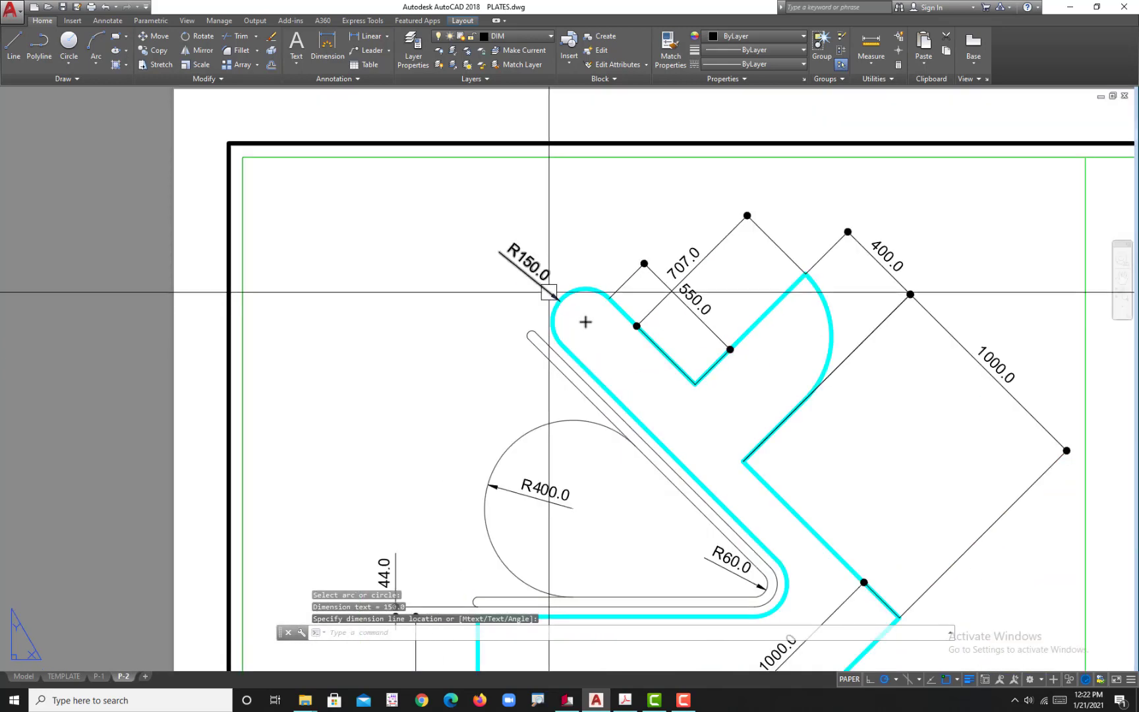
Step: Following the reference PDF, shift the radius dimension on the upper-left arm's rounded end to a slightly steeper diagonal outside the plate
click(625, 702)
click(625, 702)
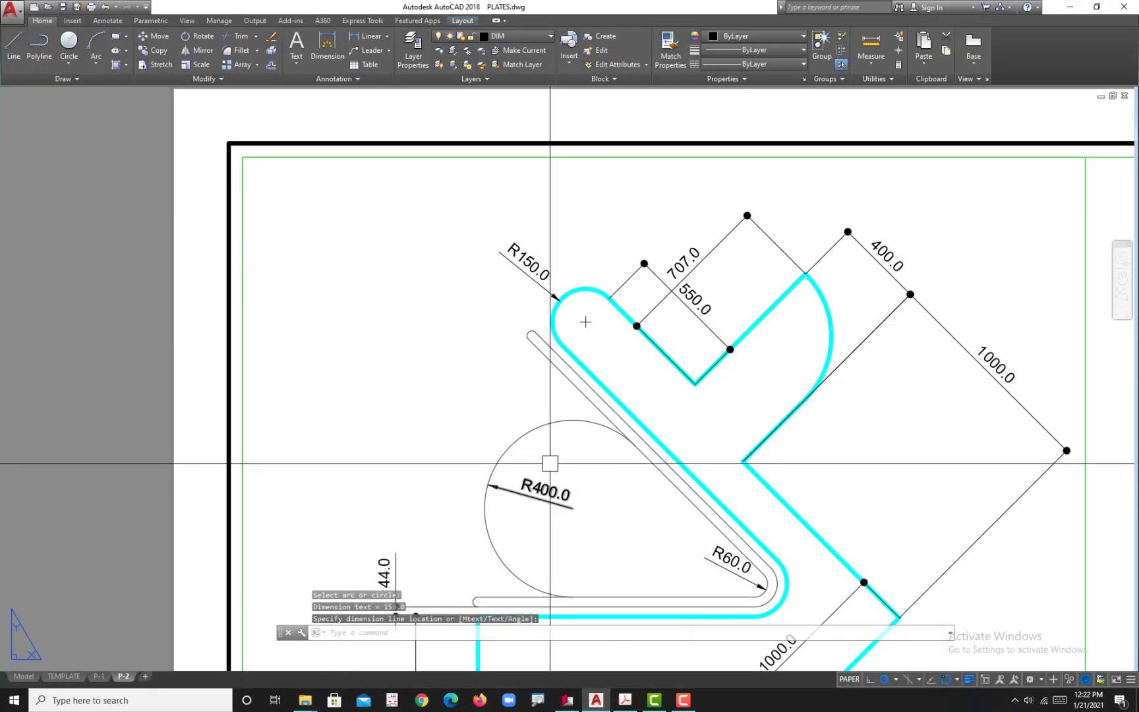
scroll(528, 251, up, 3)
click(521, 245)
click(547, 227)
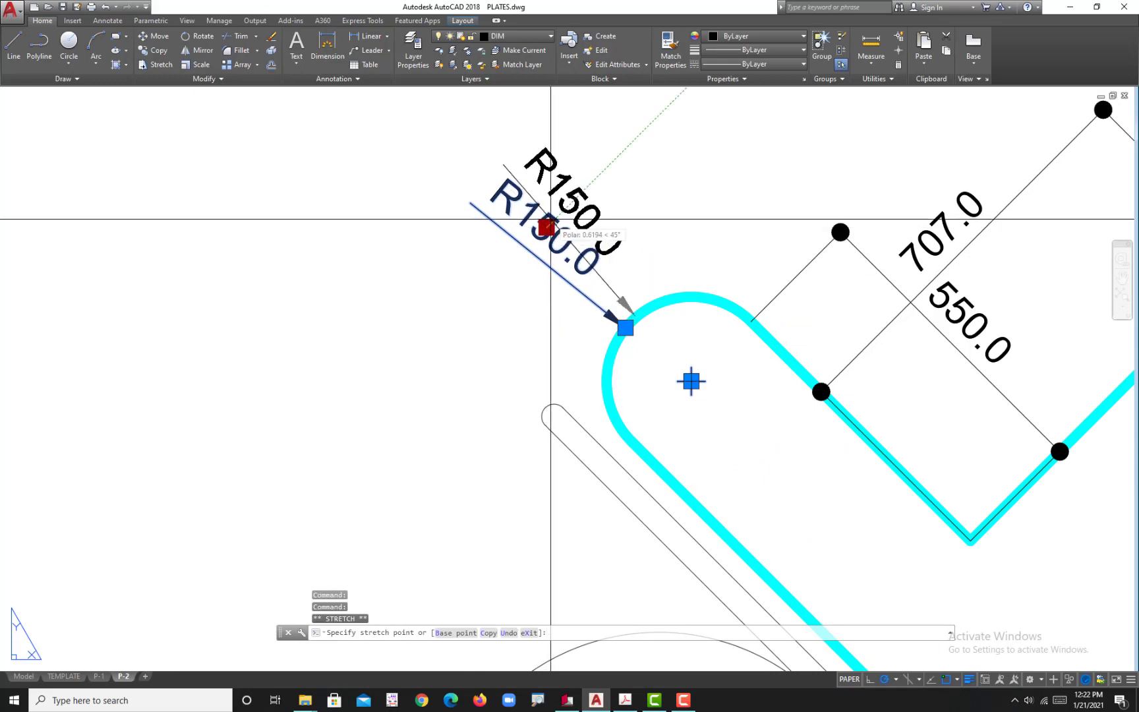
click(547, 228)
scroll(557, 329, down, 4)
middle_drag(624, 419, 631, 384)
key(Escape)
scroll(656, 465, down, 4)
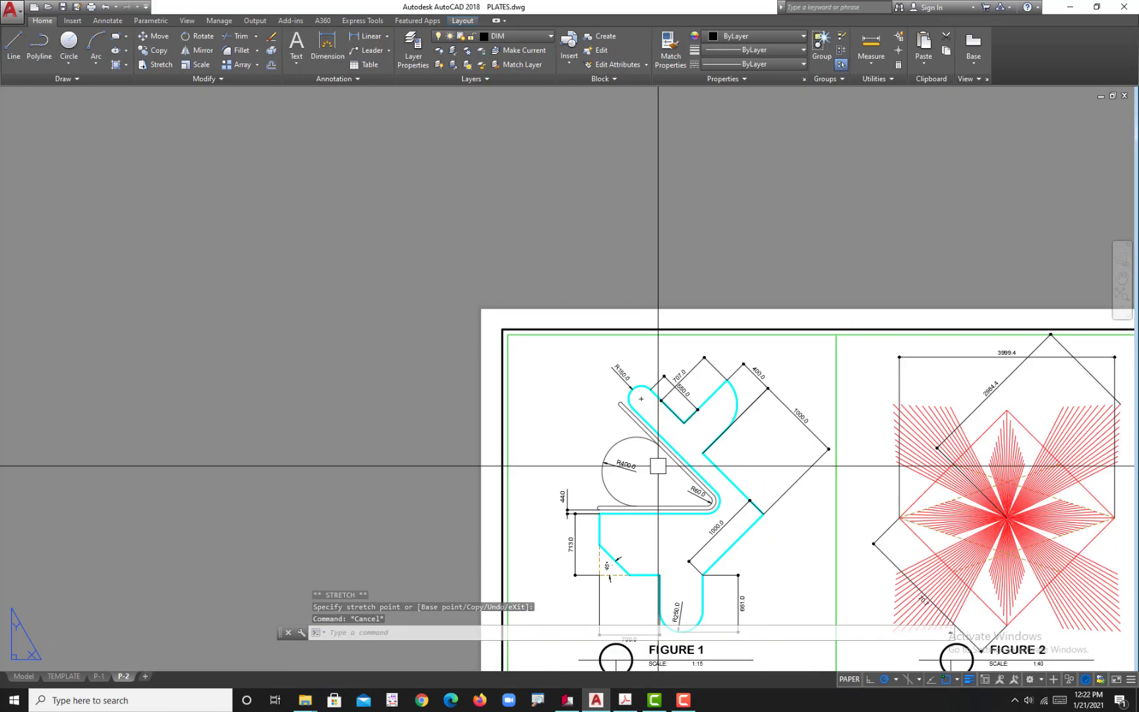
Step: Compare FIGURE 1 with the reference PDF, examining which dimensions and reference lines are missing around the plate's upper-right arm
scroll(686, 465, up, 1)
scroll(679, 493, up, 3)
scroll(679, 492, up, 2)
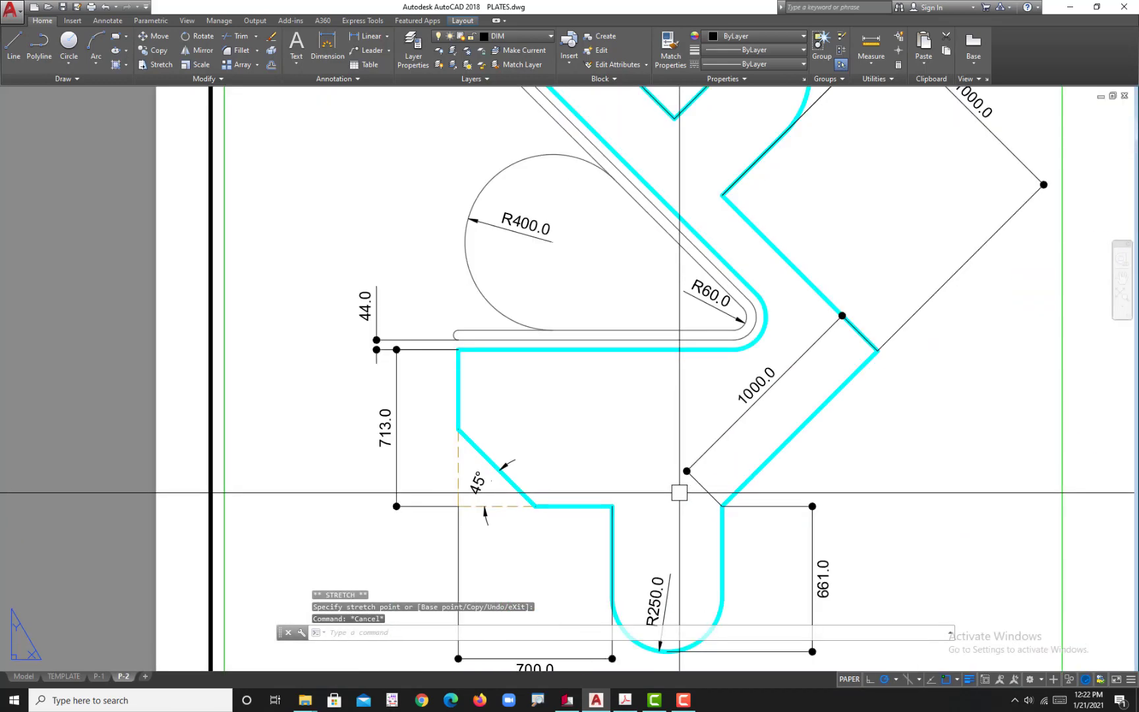
click(624, 702)
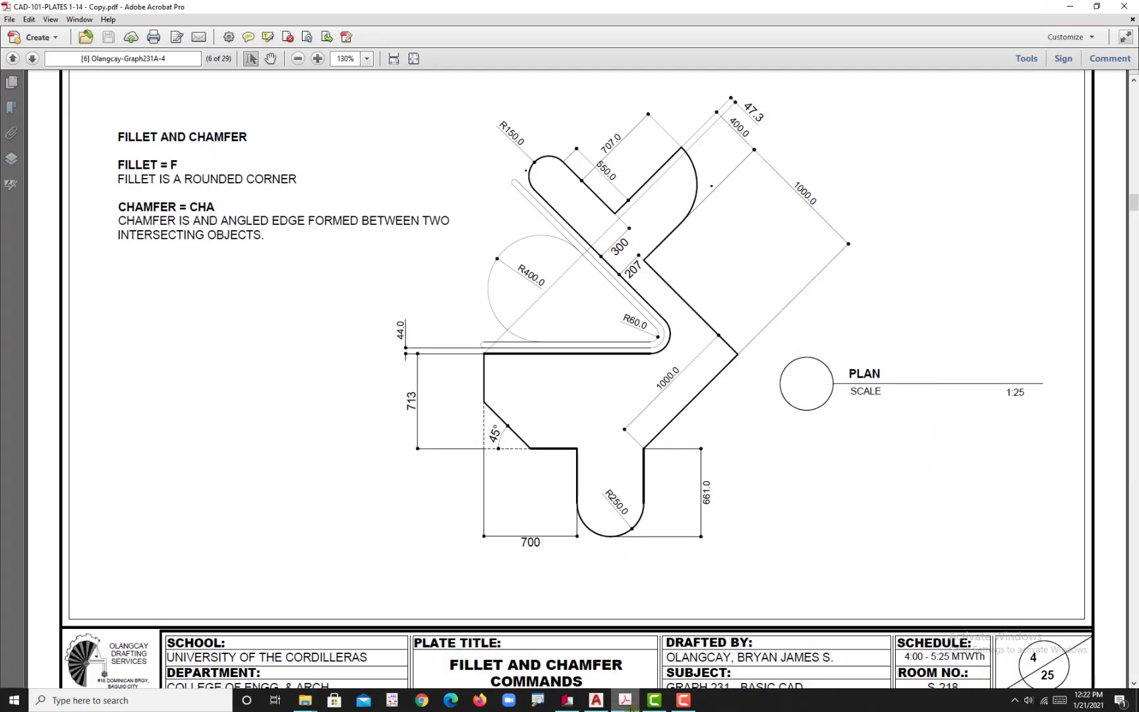
click(625, 702)
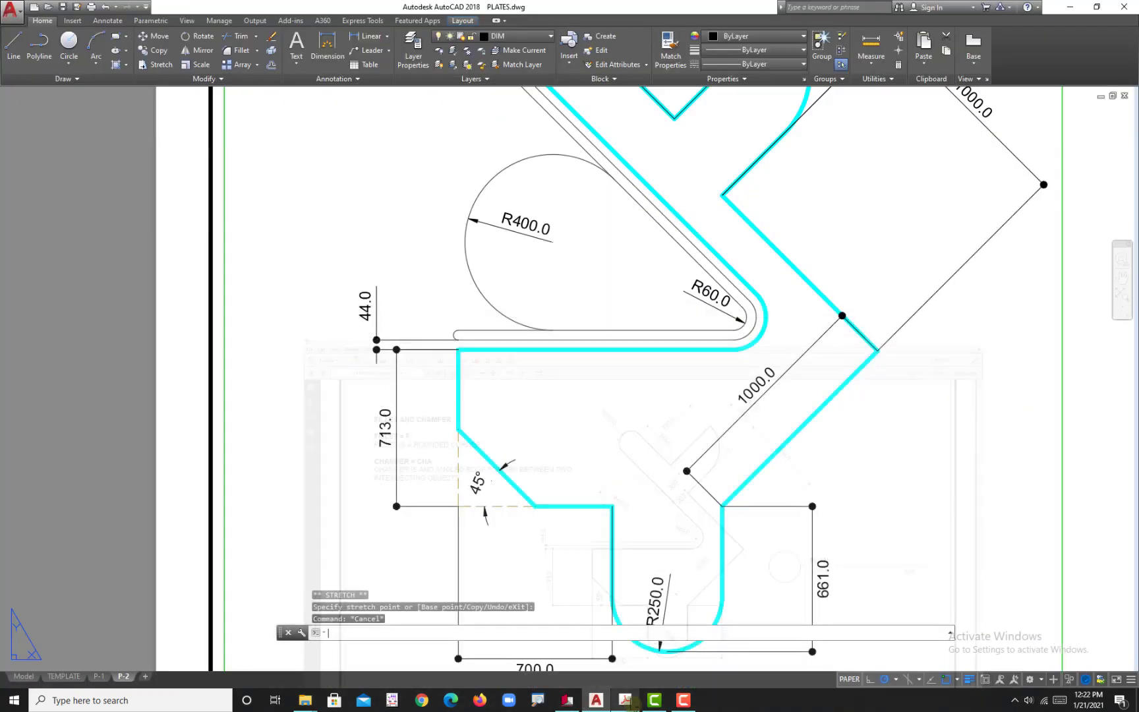
scroll(655, 508, down, 4)
scroll(729, 324, up, 5)
scroll(699, 300, up, 2)
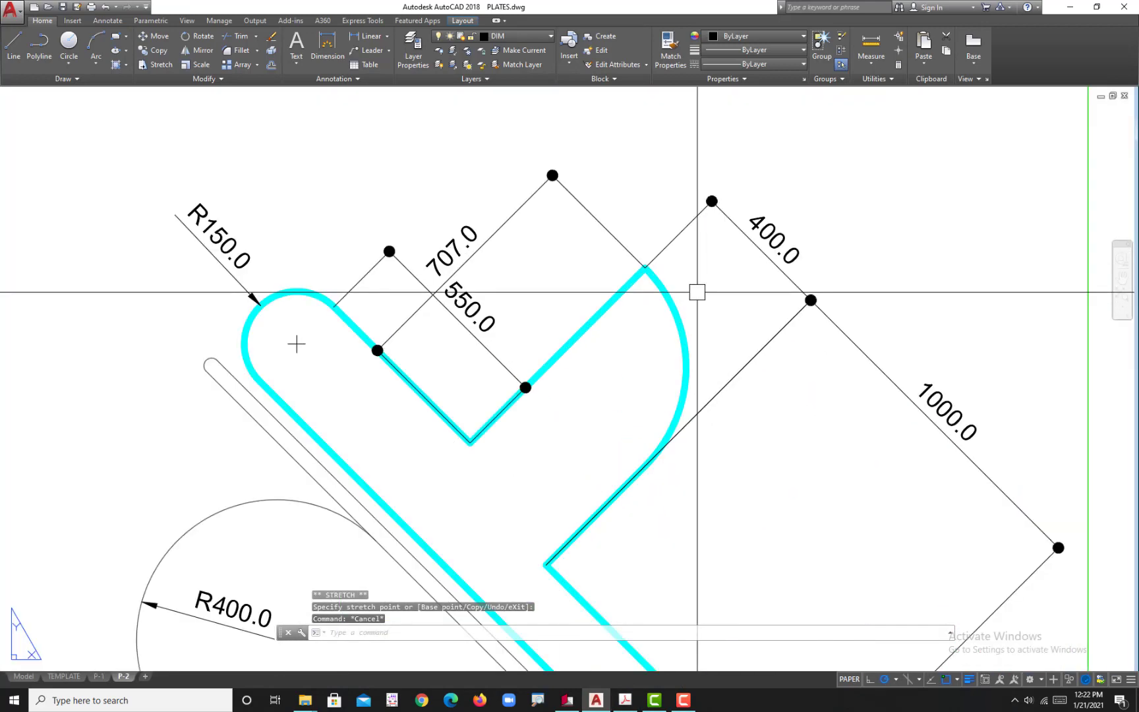
click(626, 701)
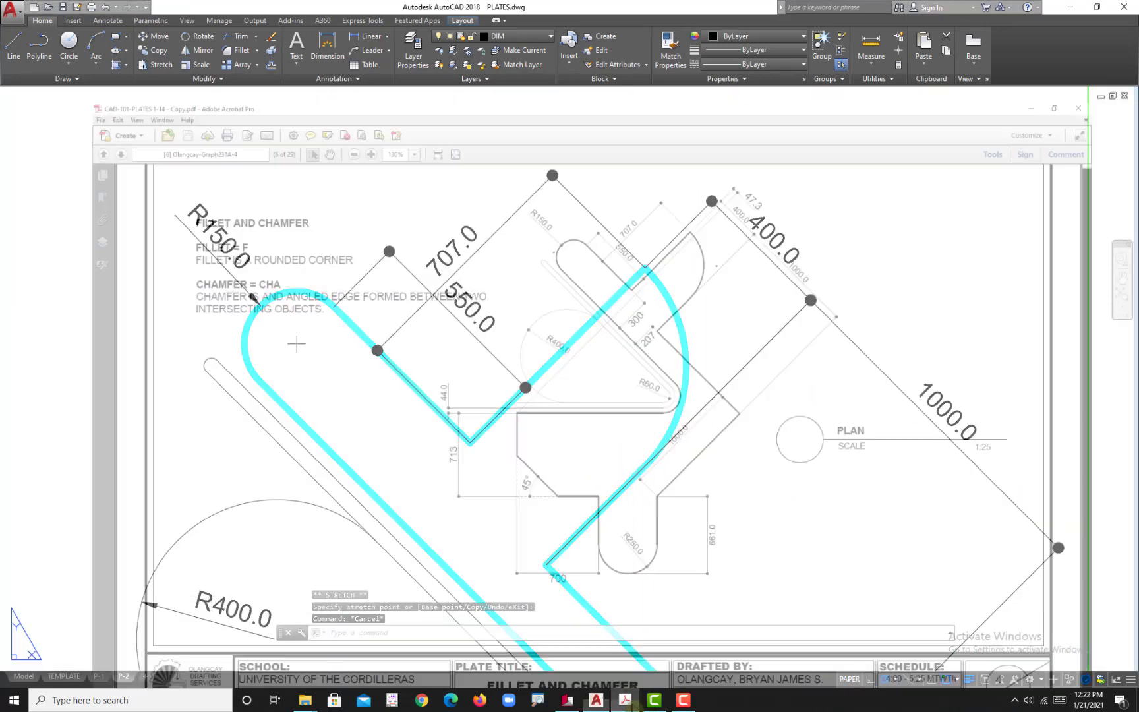
scroll(677, 168, up, 1)
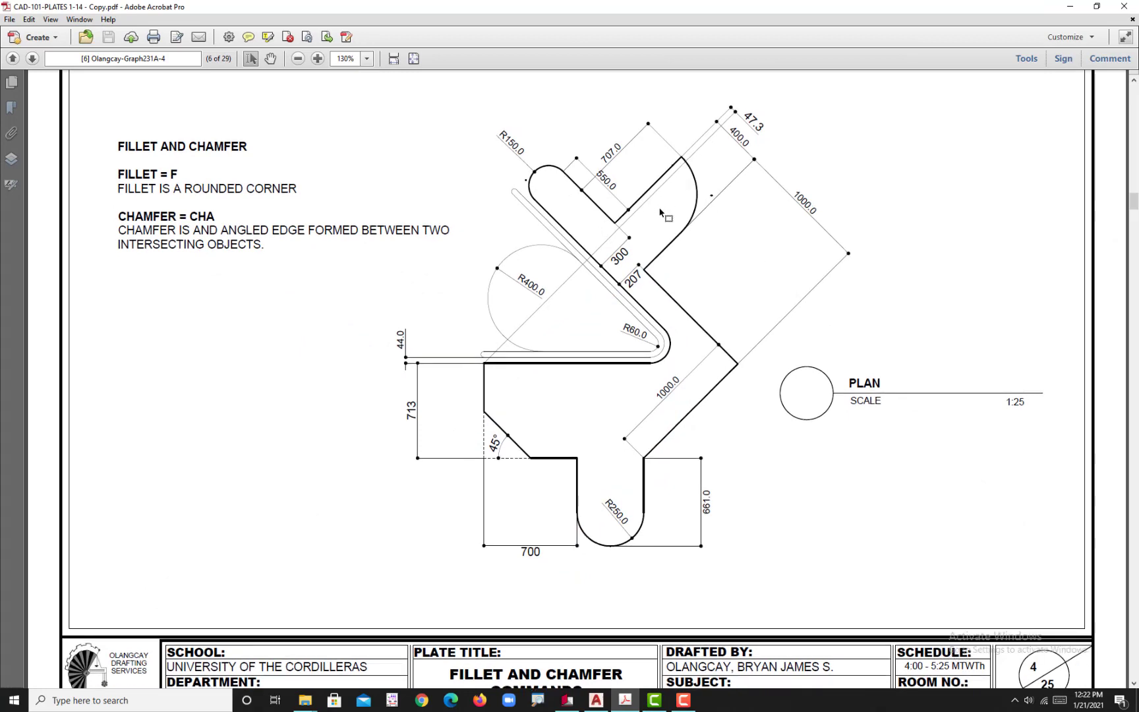
ctrl+scroll(647, 211, up, 1)
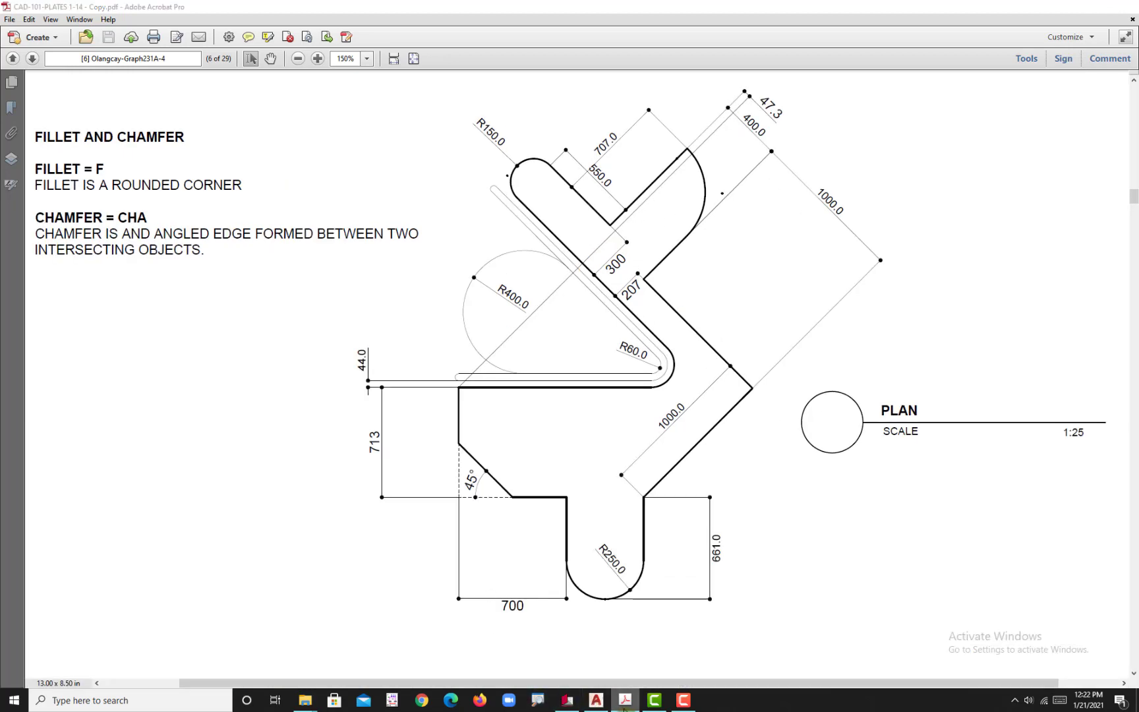
click(625, 700)
scroll(470, 546, down, 5)
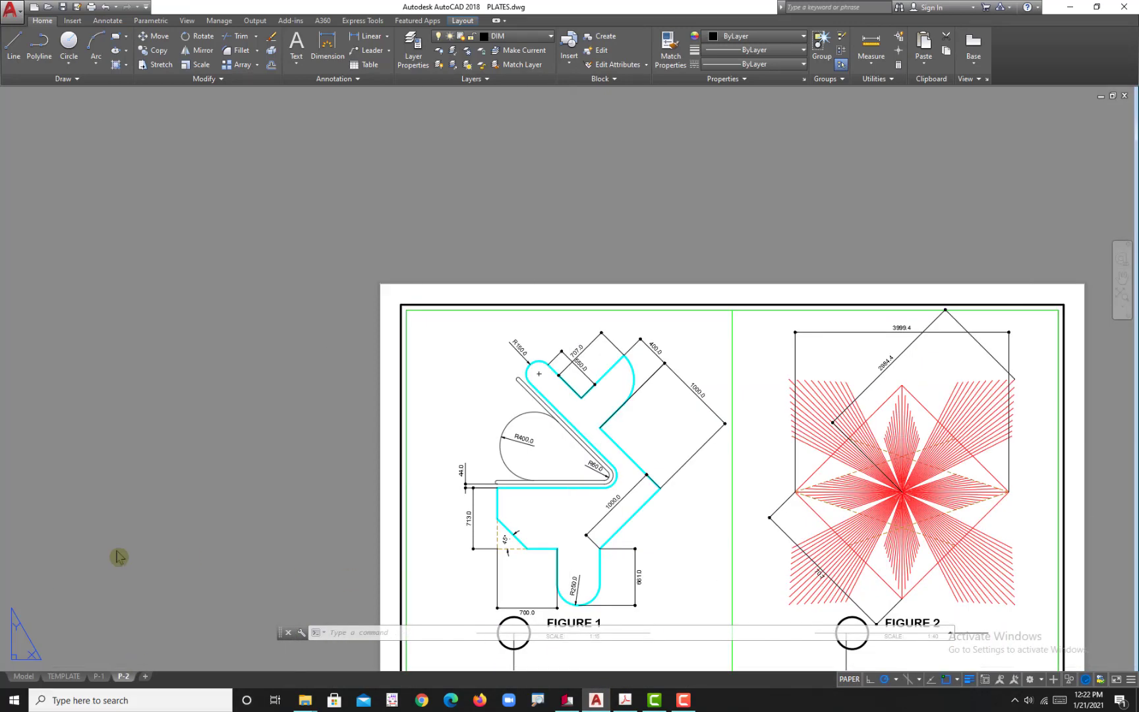
Step: In model space, draw a 45° line from the plate's left corner below the thin strip to beyond the upper-right arm
click(23, 676)
scroll(533, 526, up, 2)
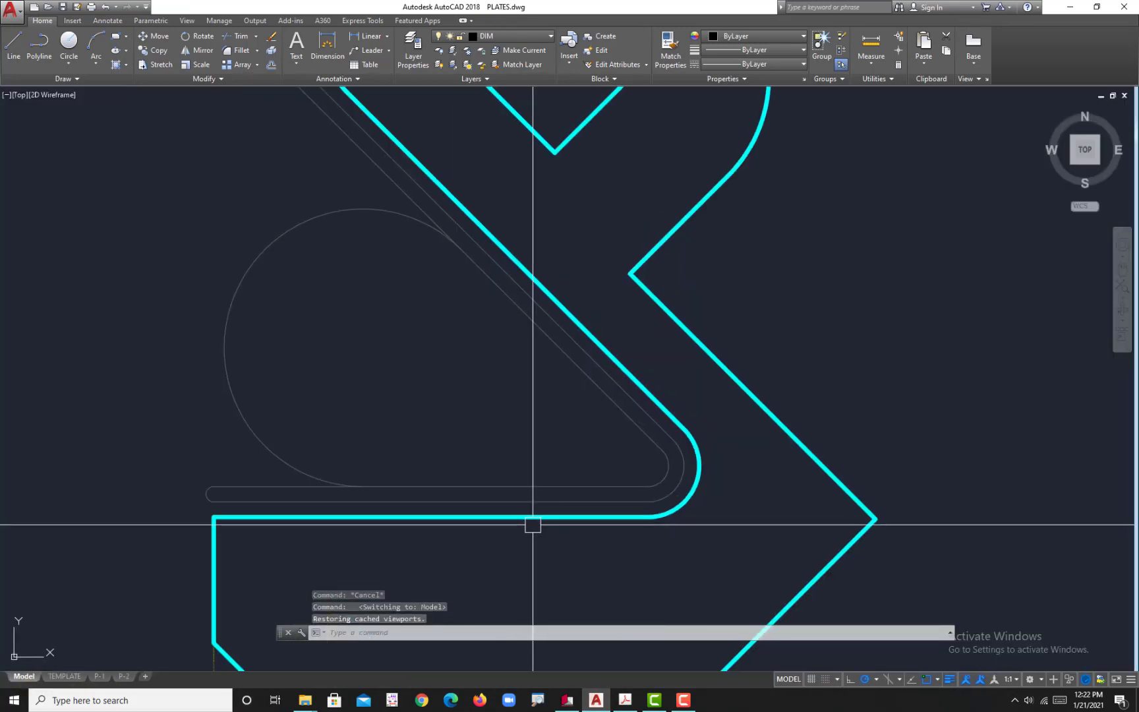
text(l)
key(Return)
click(215, 519)
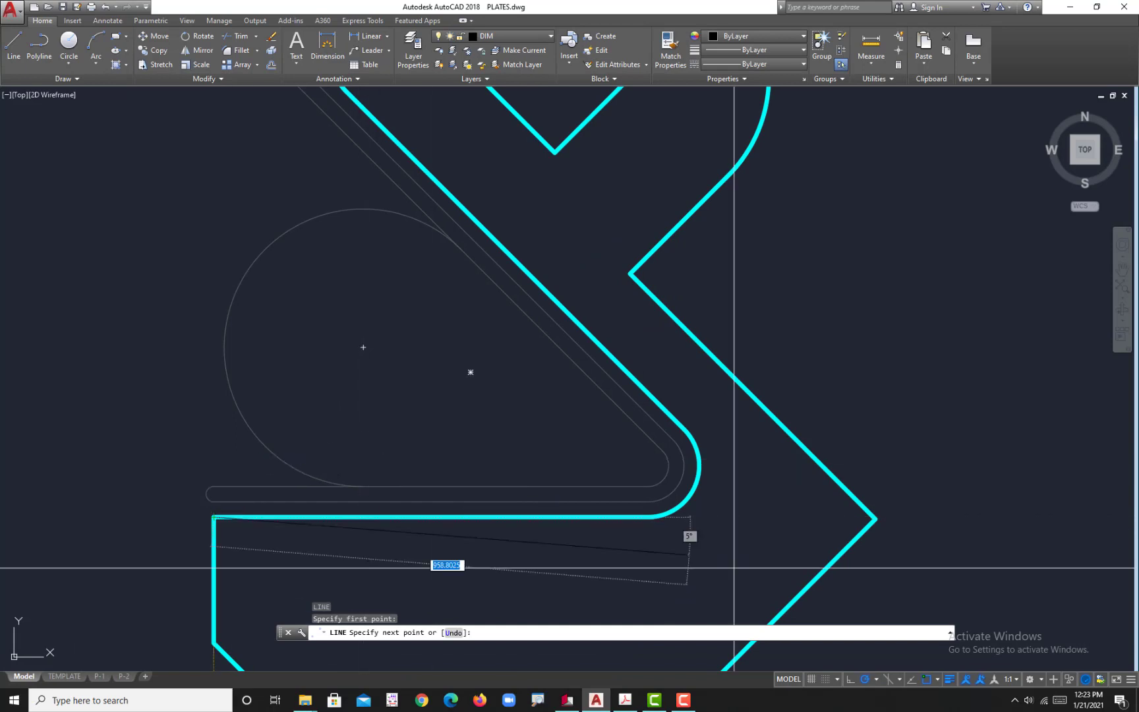
scroll(720, 318, down, 5)
scroll(730, 262, up, 3)
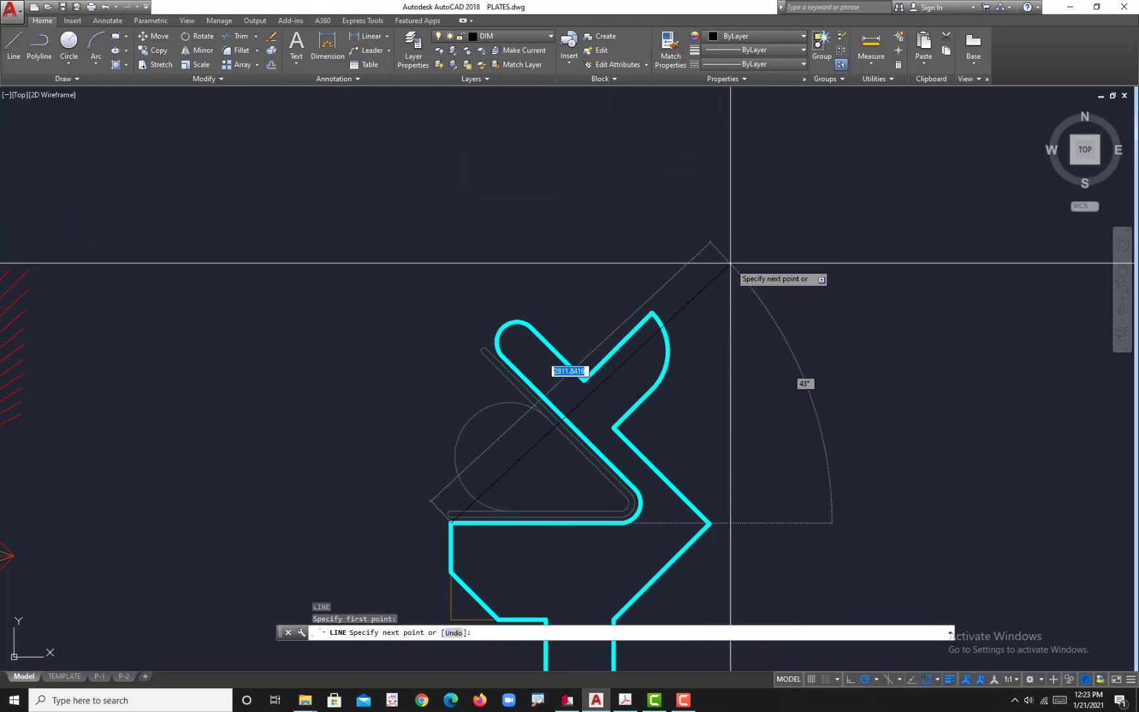
key(Escape)
key(Escape)
scroll(692, 333, up, 6)
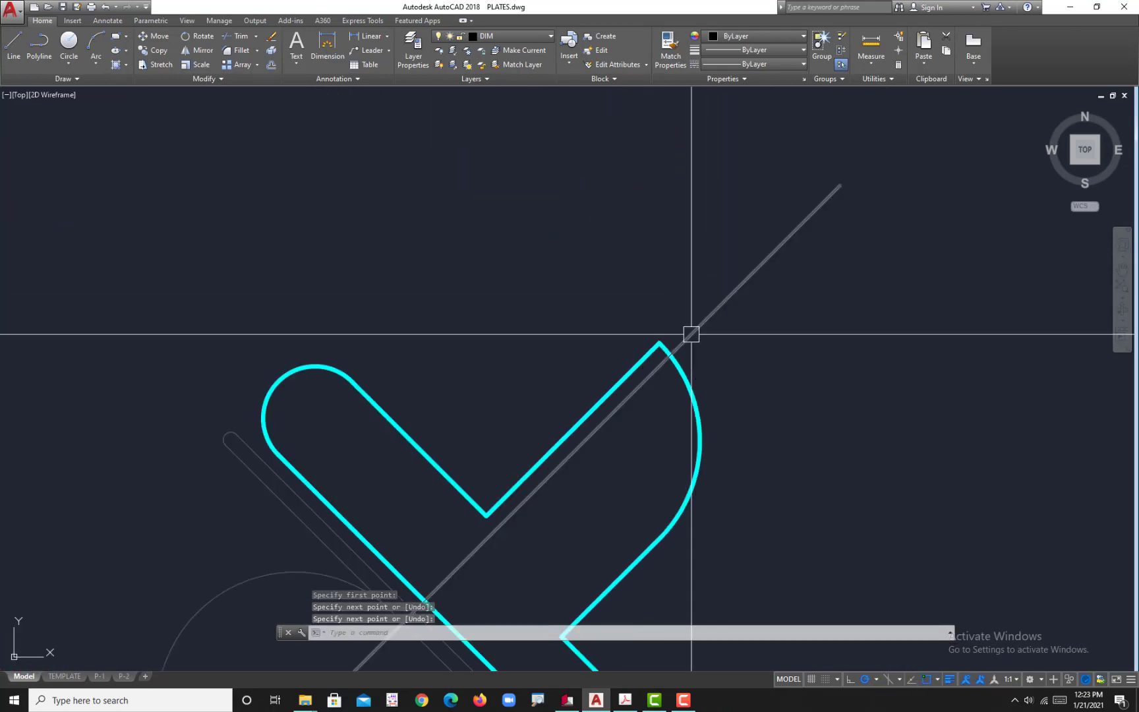
Step: Draw a short helper line from the tip of the upper-right arm to the diagonal line near the arc
text(l)
key(Return)
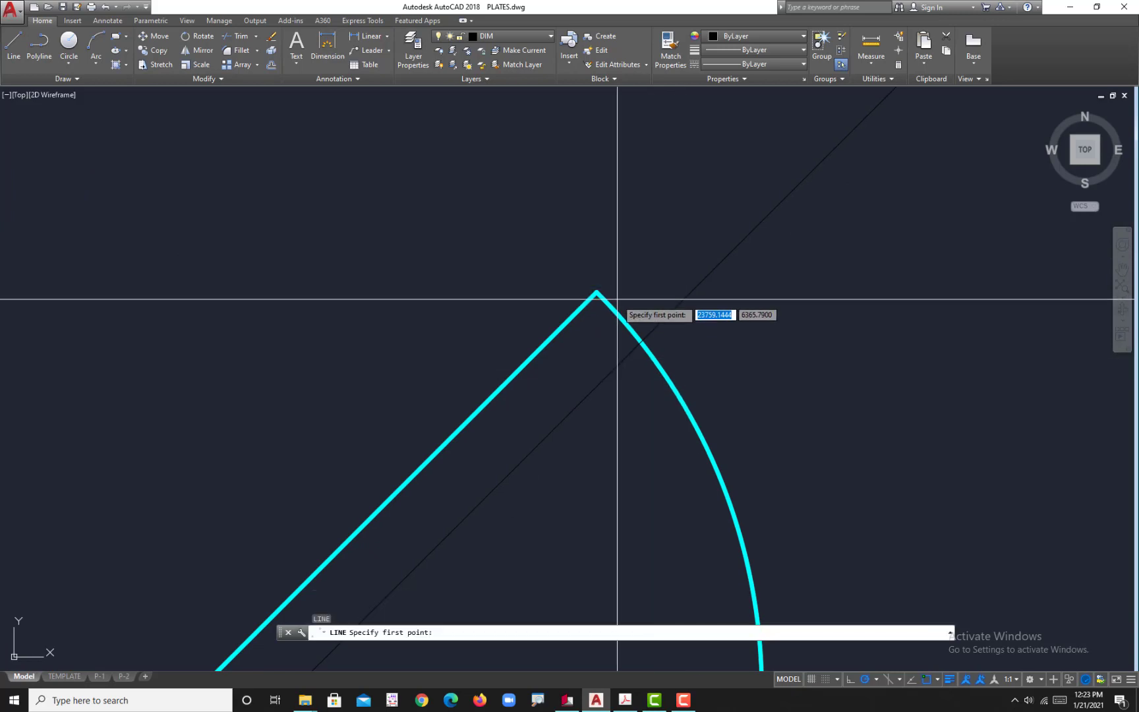
click(596, 292)
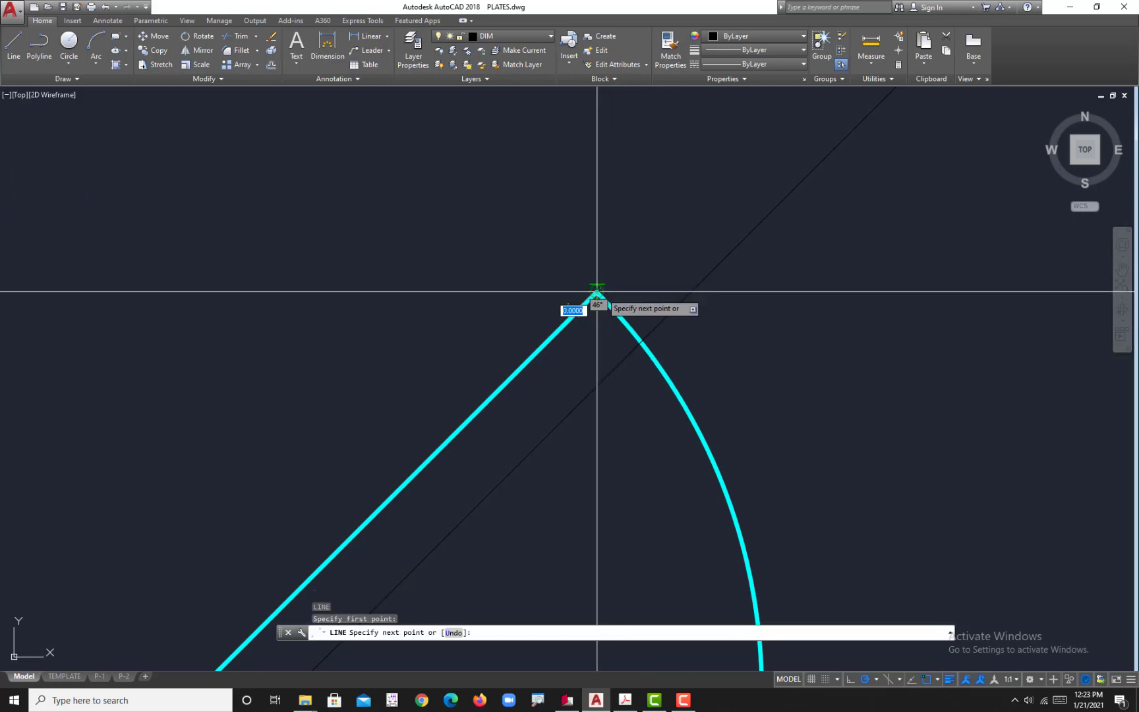
click(643, 339)
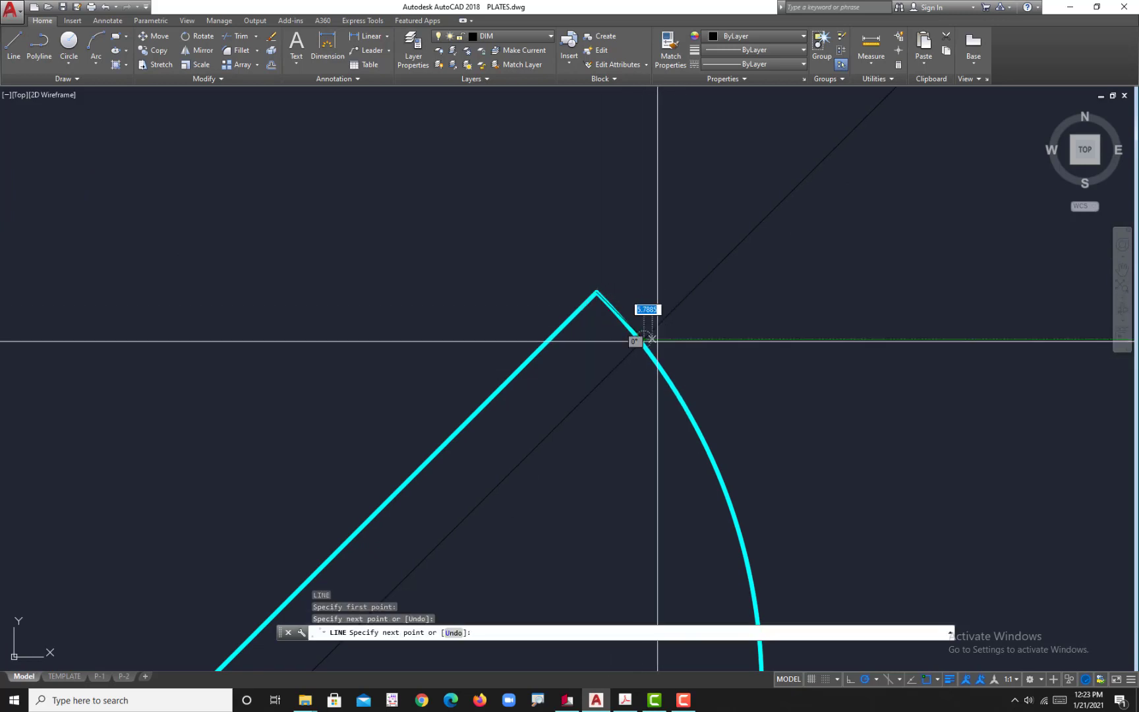
key(Return)
Step: Trim the diagonal line's overhang beyond the upper-right arm at the short helper line, and erase the helper line
scroll(659, 338, up, 2)
text(t)
key(Return)
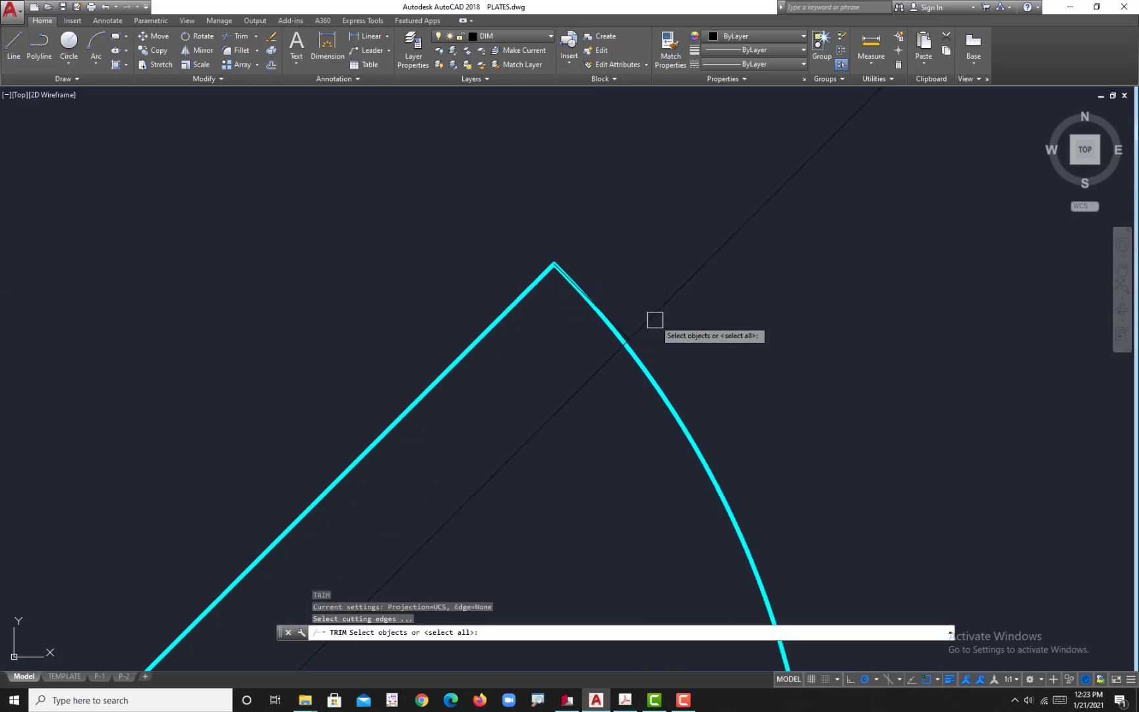
key(Return)
scroll(633, 326, up, 3)
key(Escape)
click(588, 341)
key(Delete)
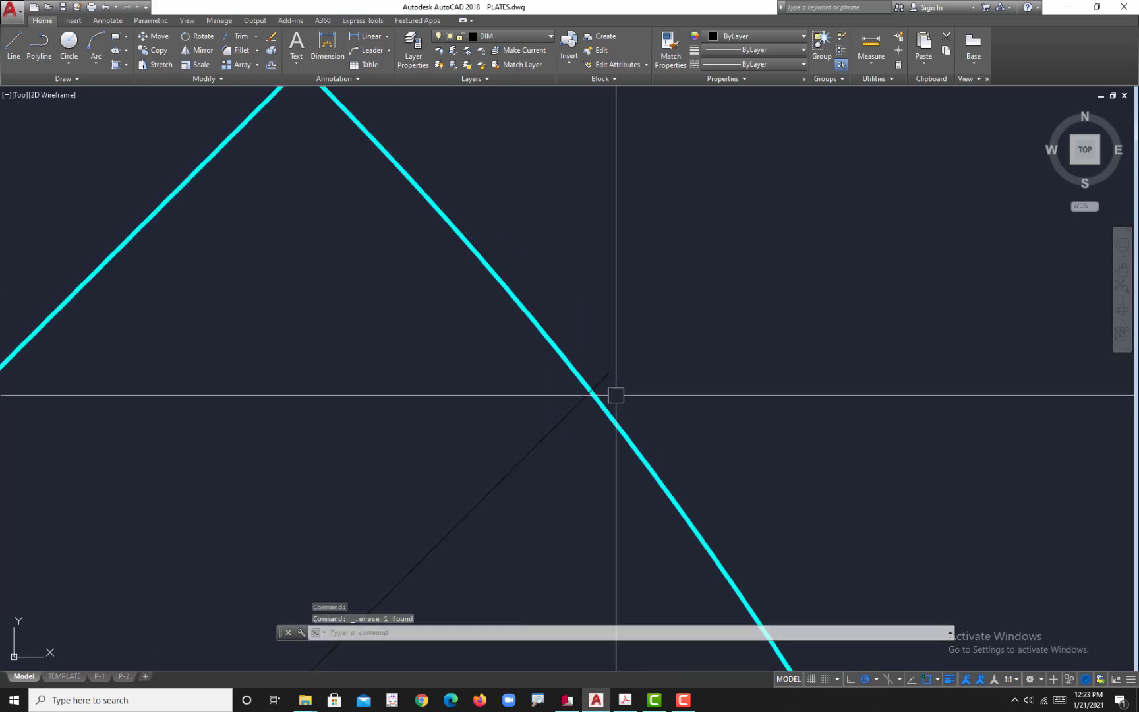
scroll(615, 394, down, 4)
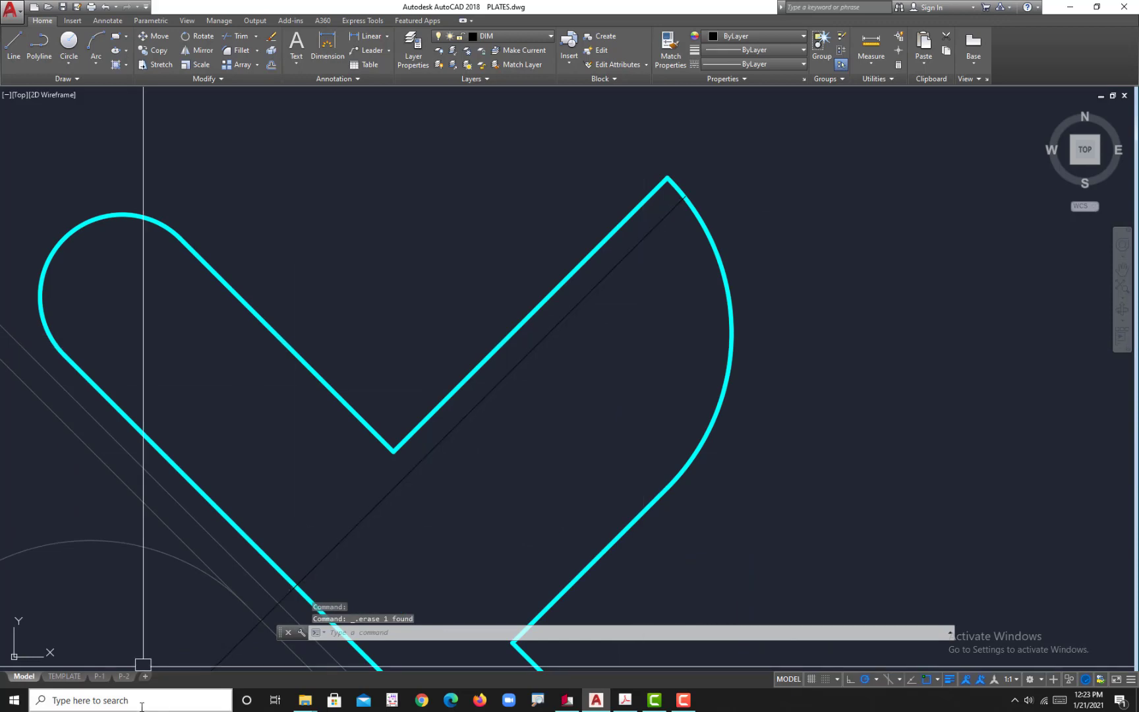
Step: Return to the P-2 layout at the upper-right arm of FIGURE 1
click(124, 676)
scroll(615, 360, up, 4)
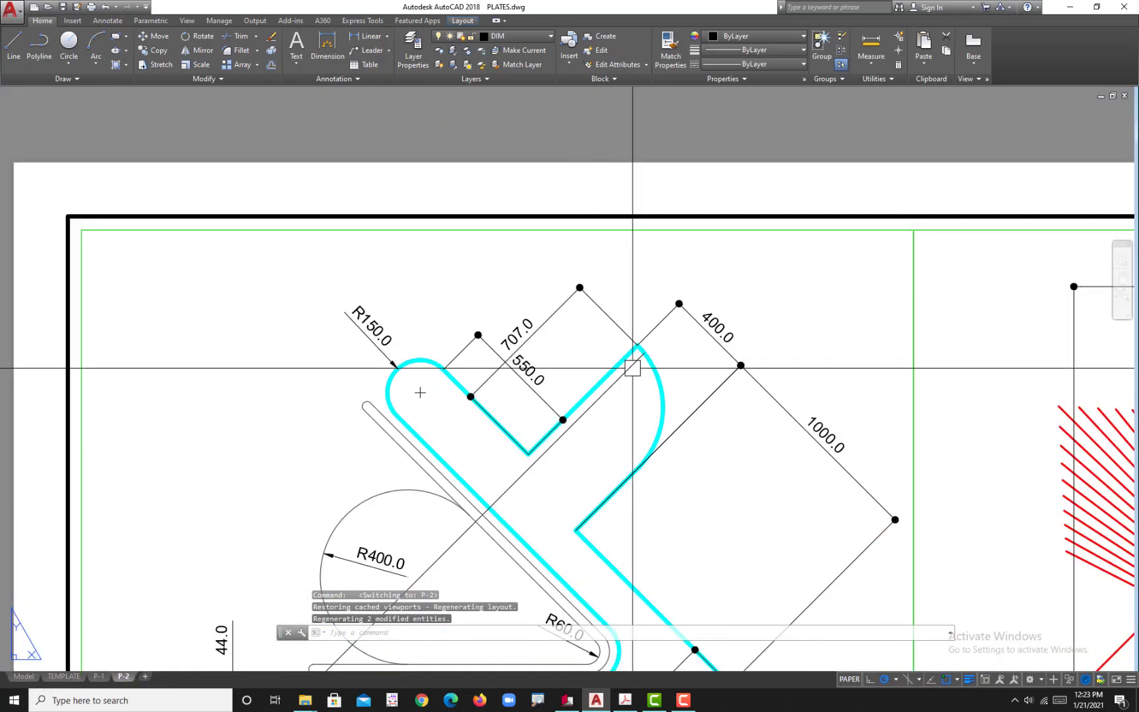
key(Escape)
text(dal)
key(Return)
scroll(626, 382, up, 4)
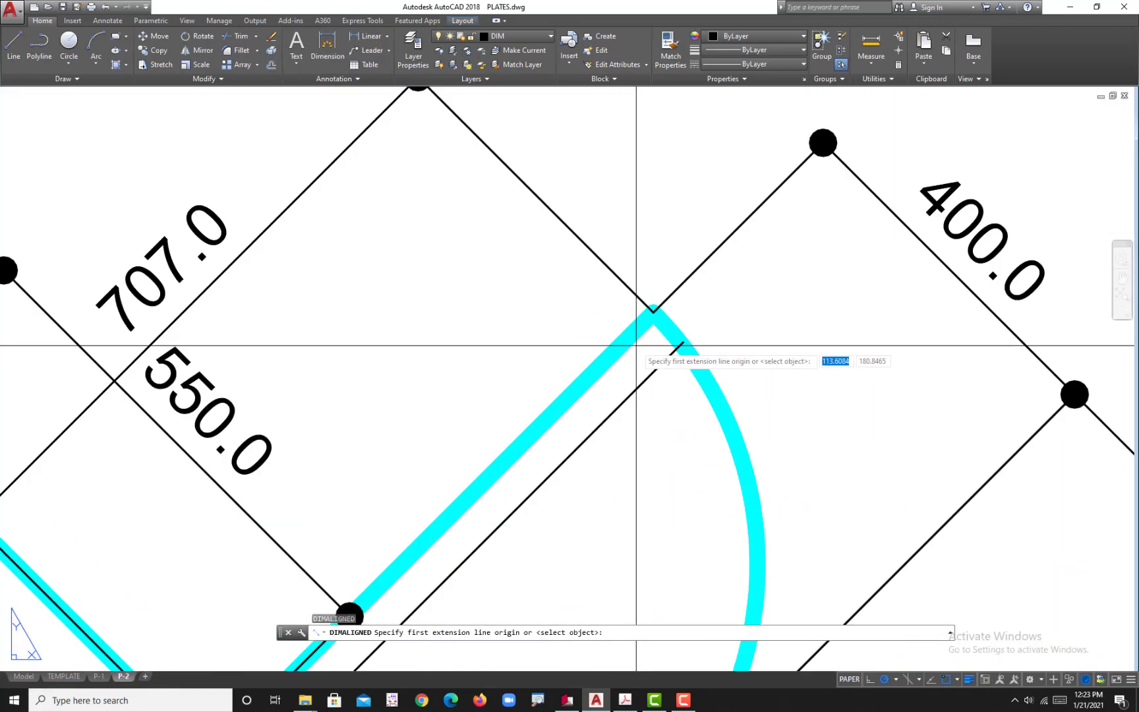
click(653, 313)
key(Escape)
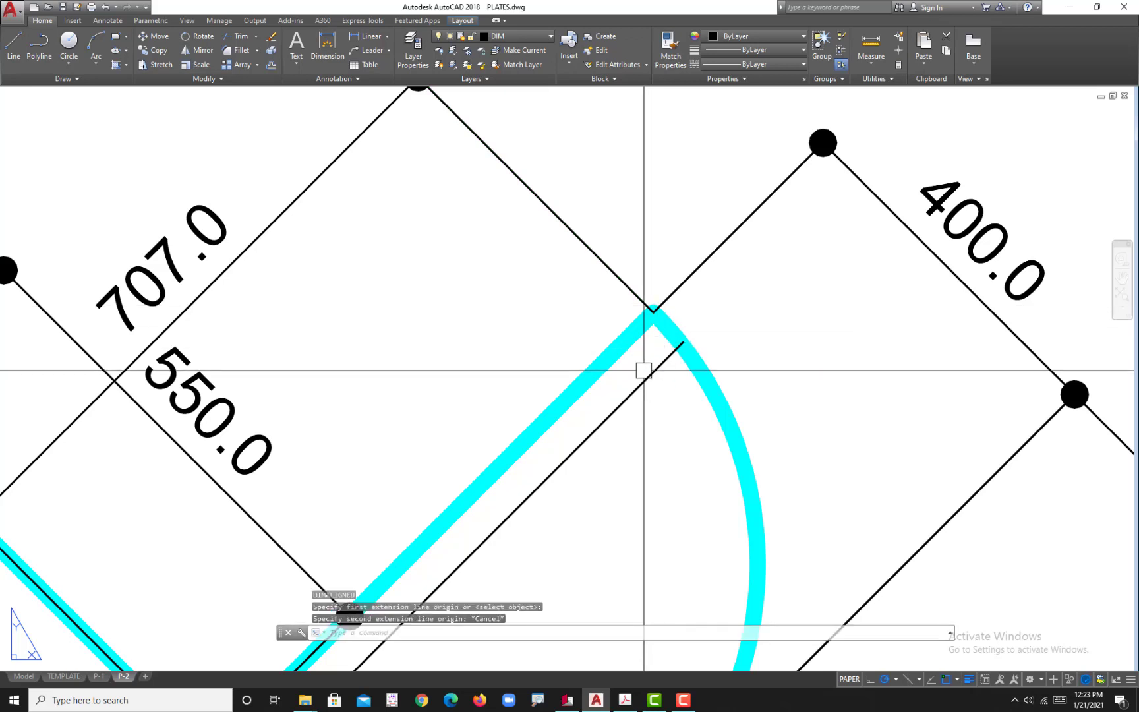
text(dal)
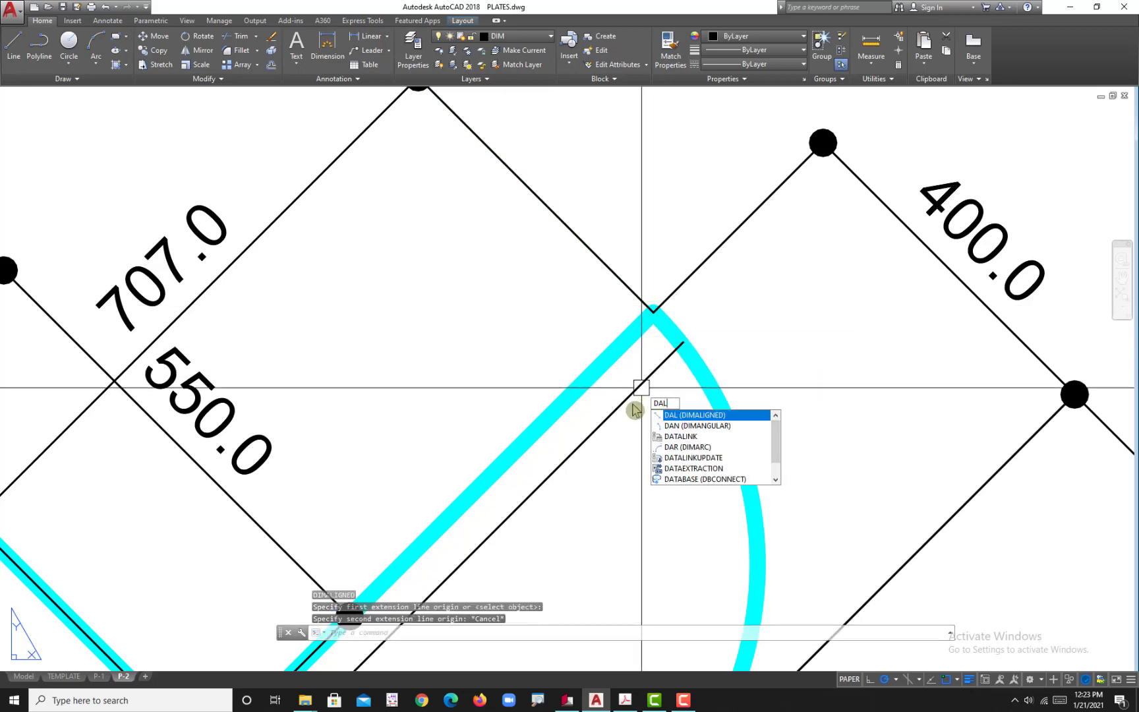
key(Return)
click(653, 312)
click(682, 341)
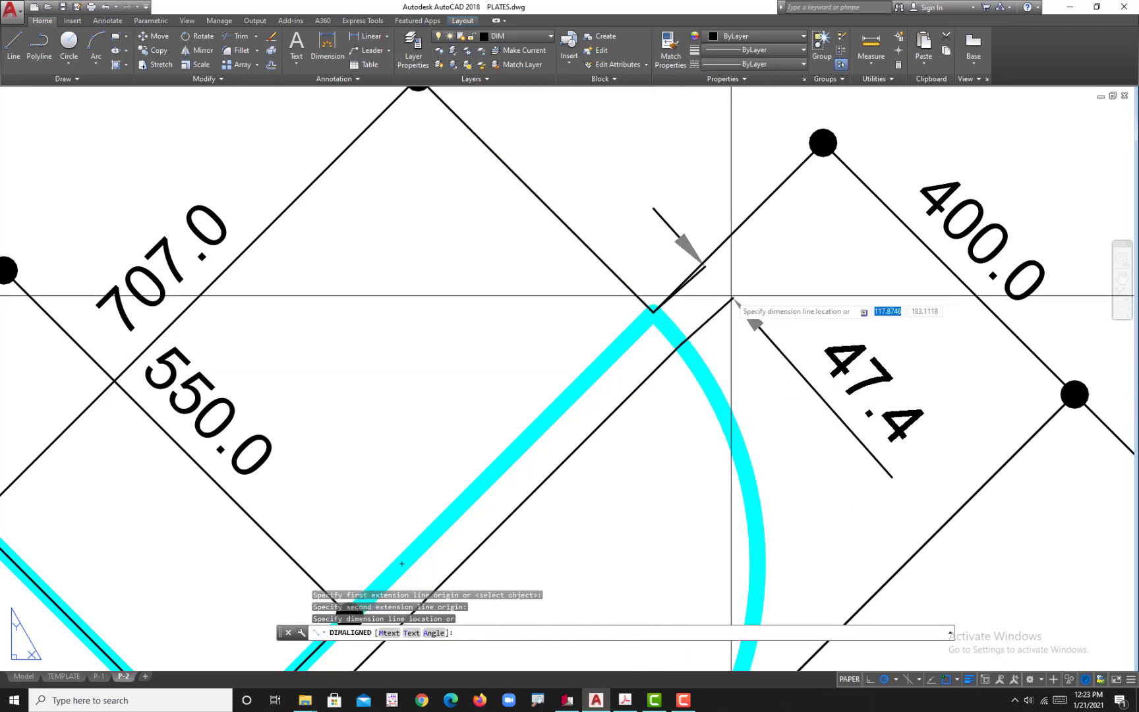
scroll(732, 296, down, 3)
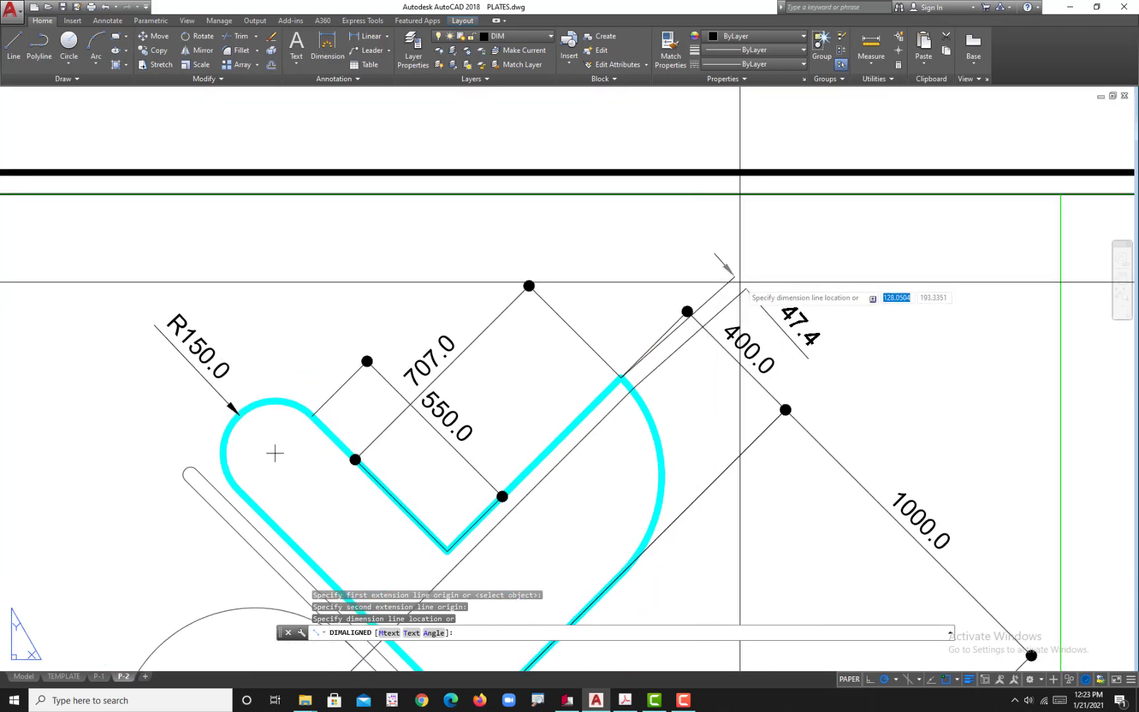
scroll(617, 380, up, 6)
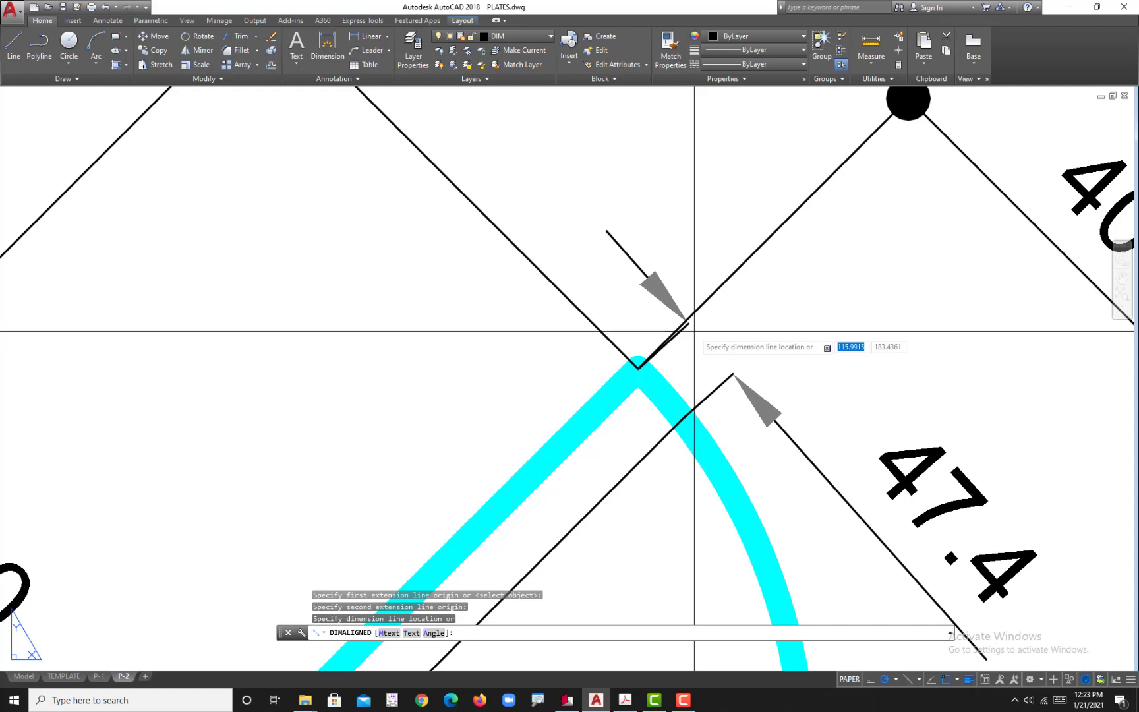
key(Escape)
Step: Add an aligned dimension from the notch's inner corner perpendicular to the diagonal line, placed just beyond the 400.0 dimension
scroll(651, 399, down, 5)
scroll(604, 418, up, 3)
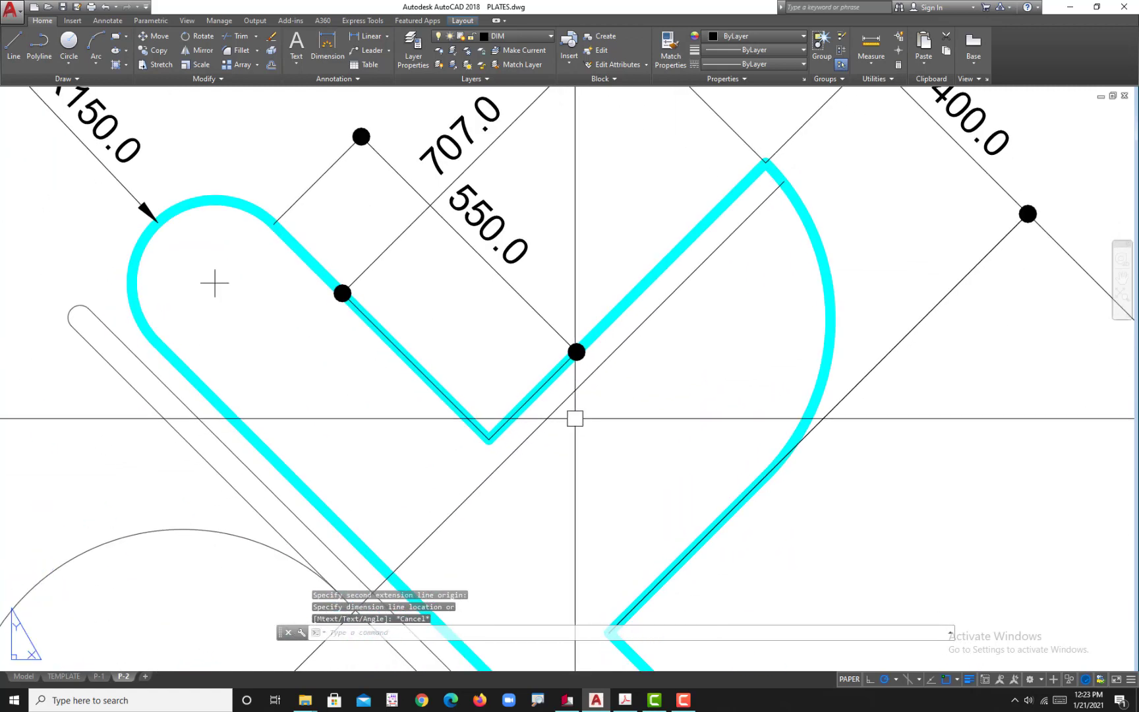
text(DAL)
key(Return)
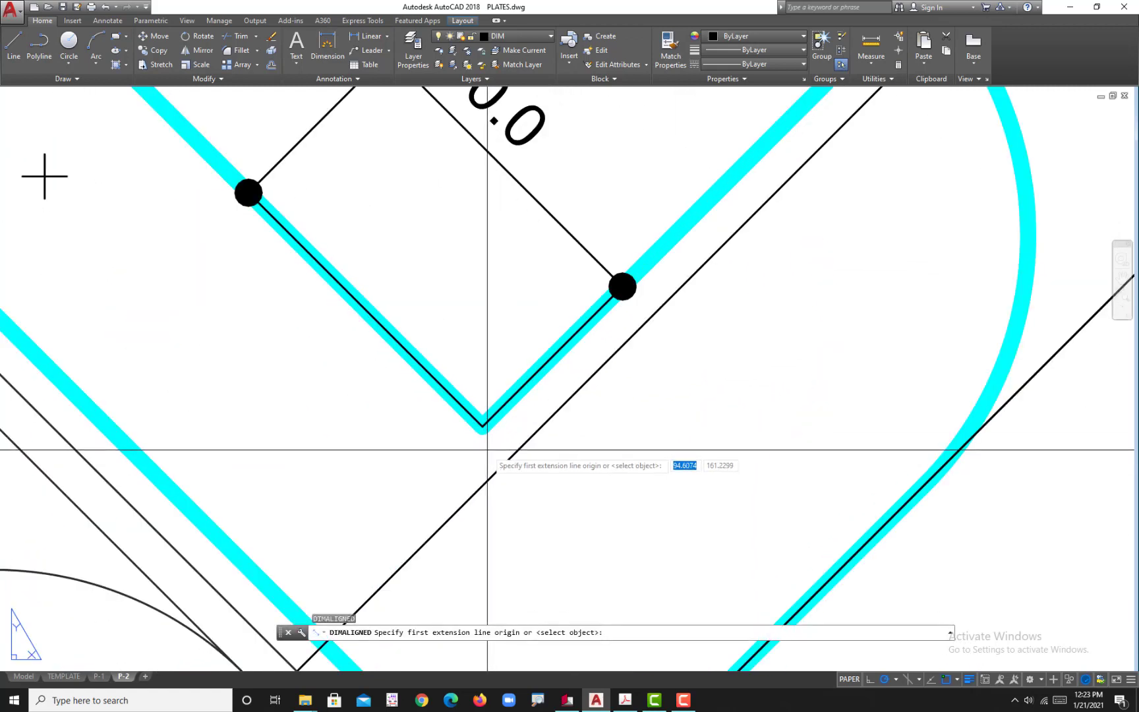
click(483, 427)
click(511, 455)
scroll(610, 364, down, 5)
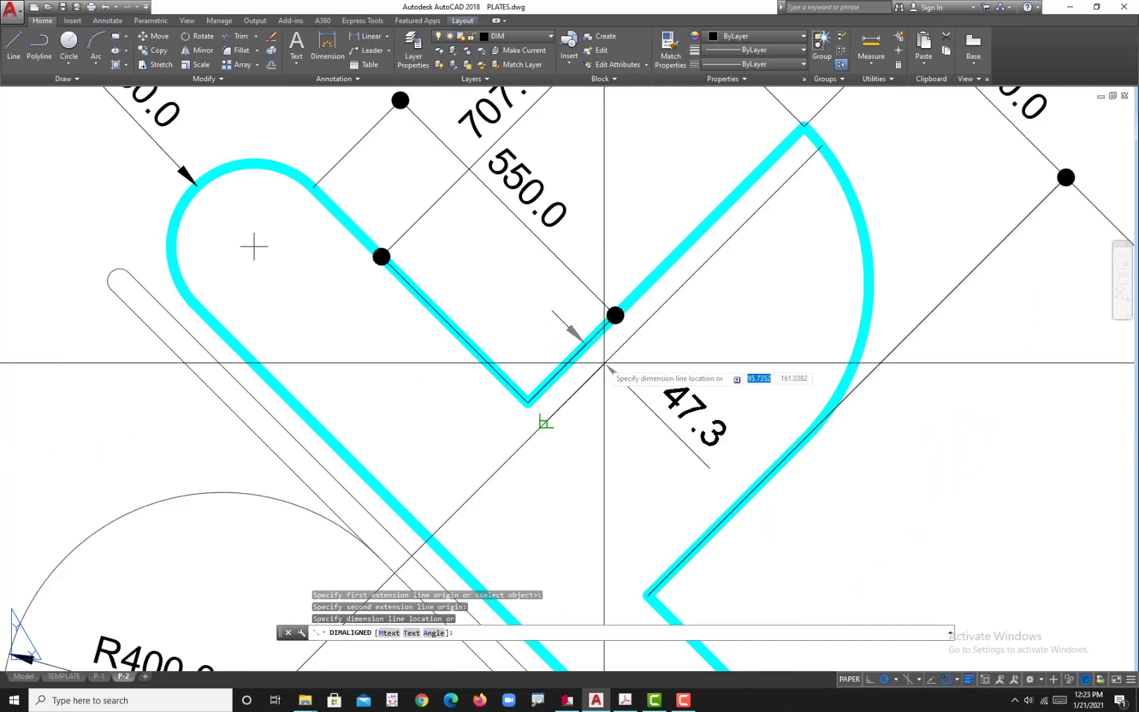
scroll(661, 262, up, 6)
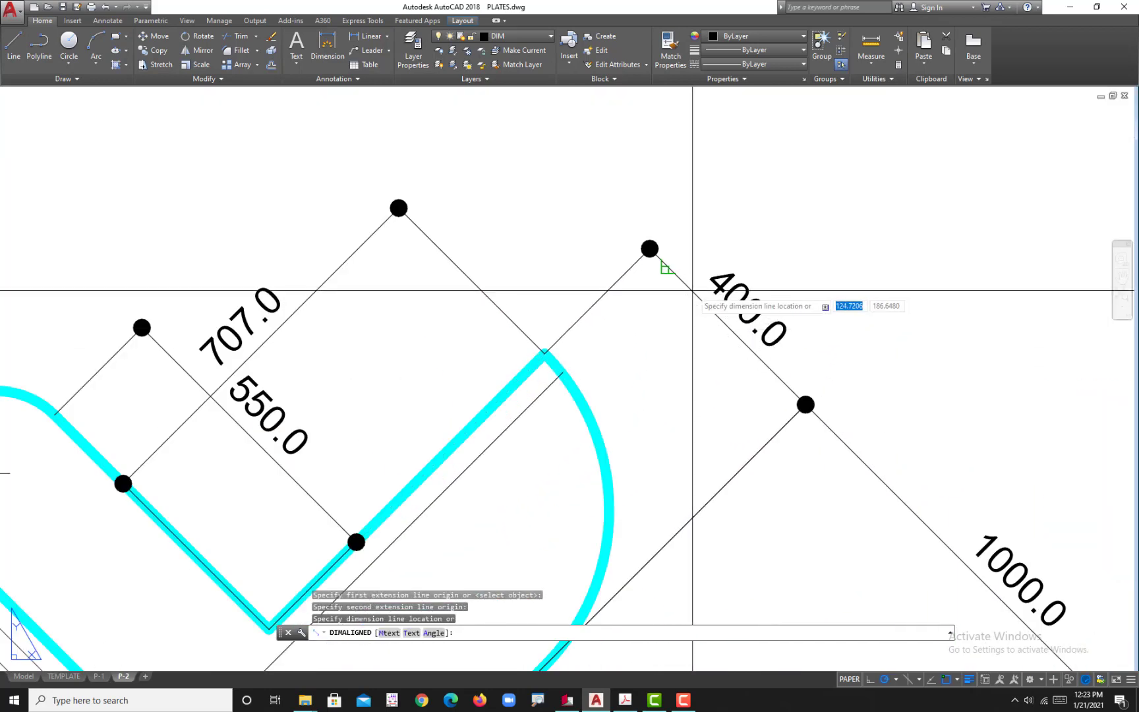
click(738, 249)
key(Return)
scroll(704, 262, down, 6)
middle_drag(590, 450, 602, 409)
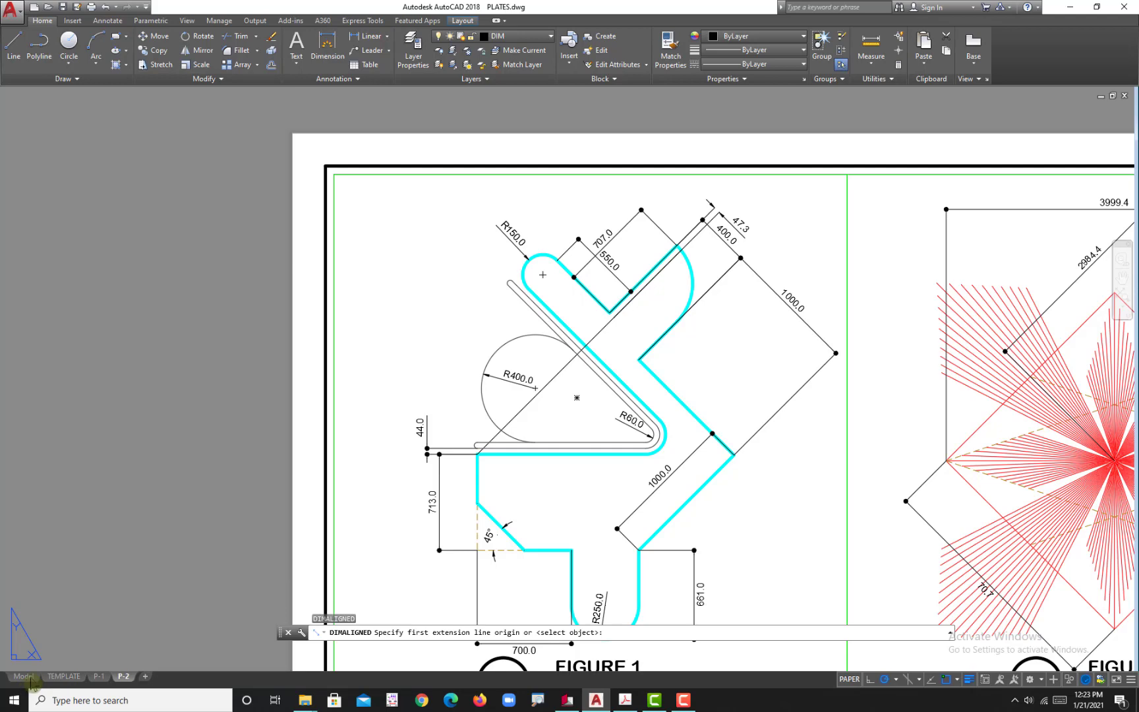
middle_drag(136, 578, 287, 491)
key(Escape)
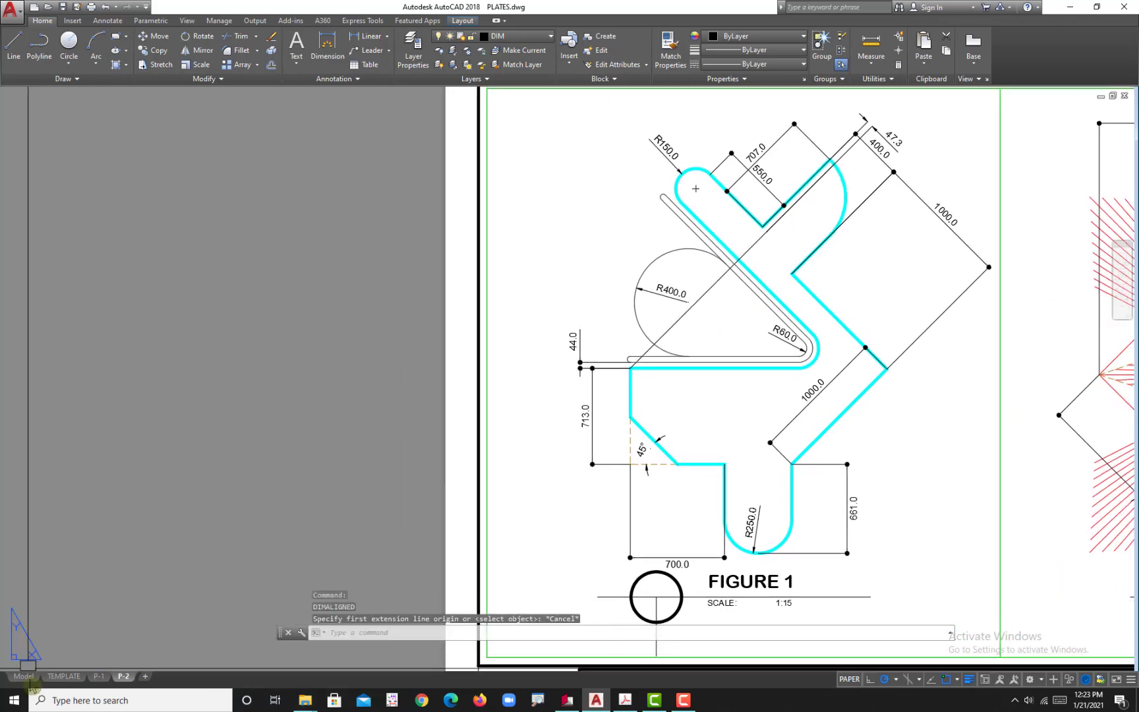
Step: Match the diagonal reference line's properties to those of the thin R400 circle in model space
click(31, 677)
scroll(564, 415, down, 2)
text(M)
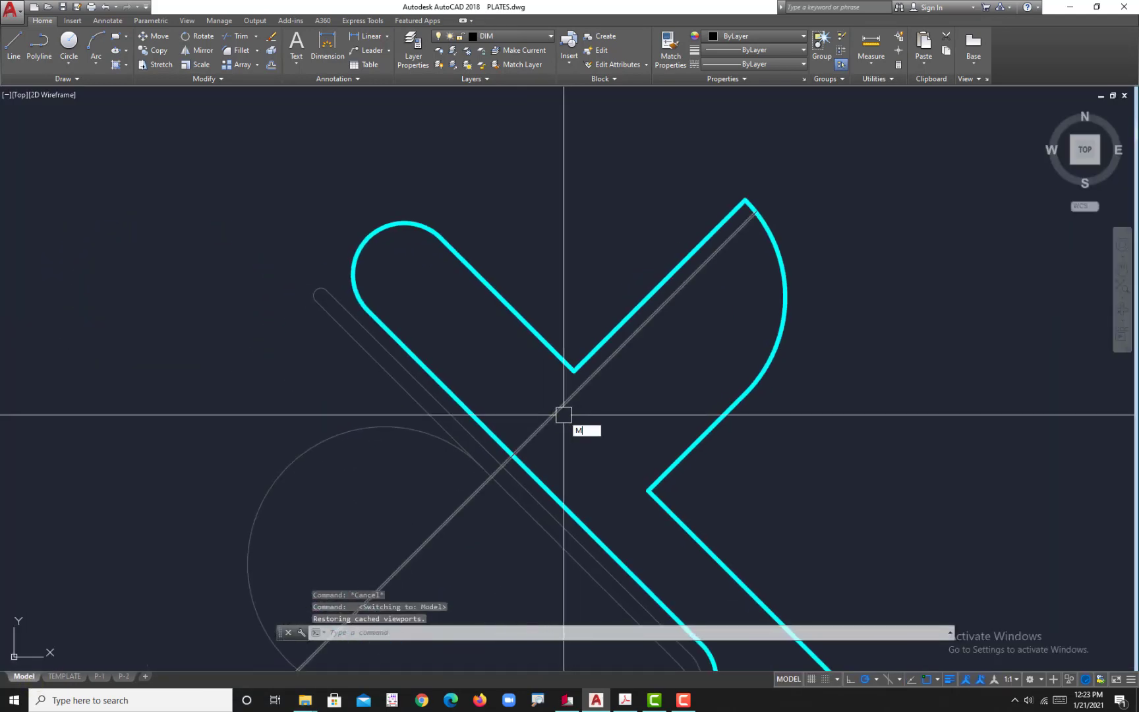
text(AS)
key(Escape)
text(MA)
key(Return)
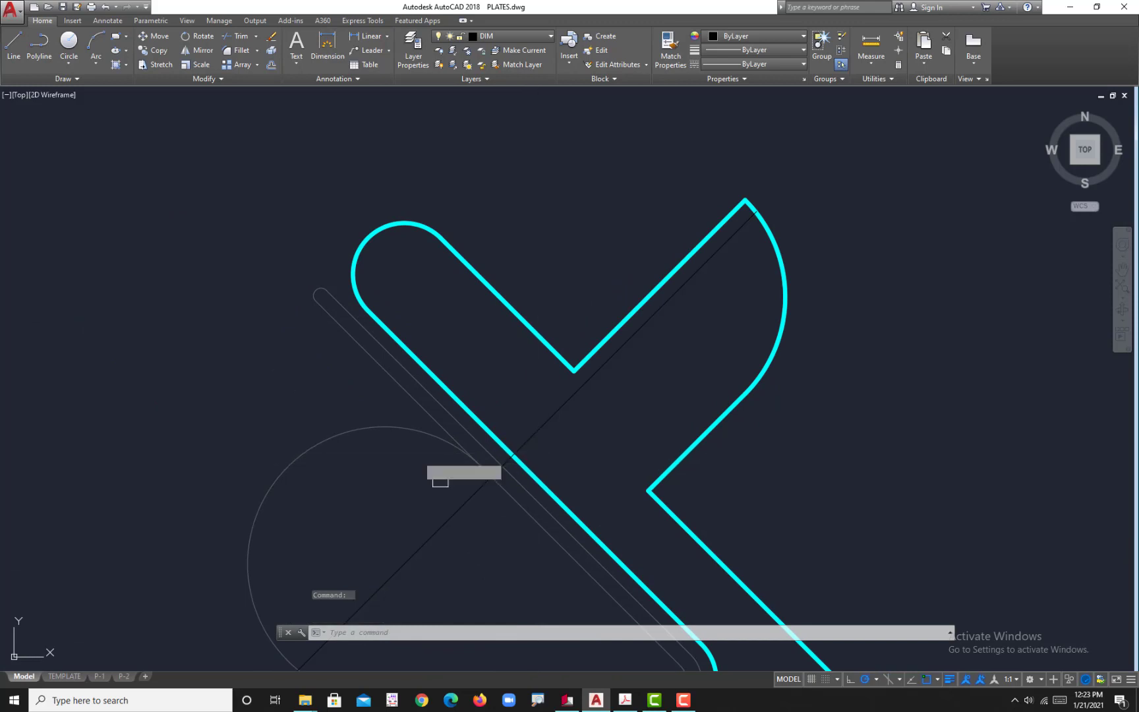
click(422, 429)
scroll(597, 402, down, 4)
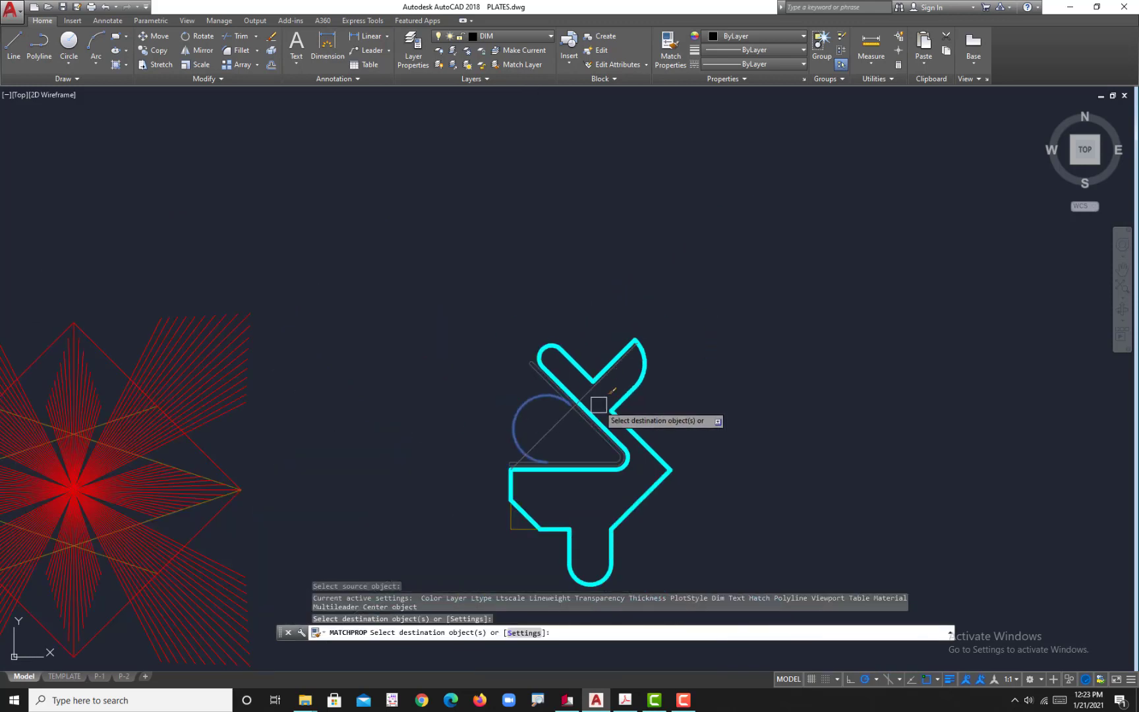
scroll(618, 396, up, 3)
key(Escape)
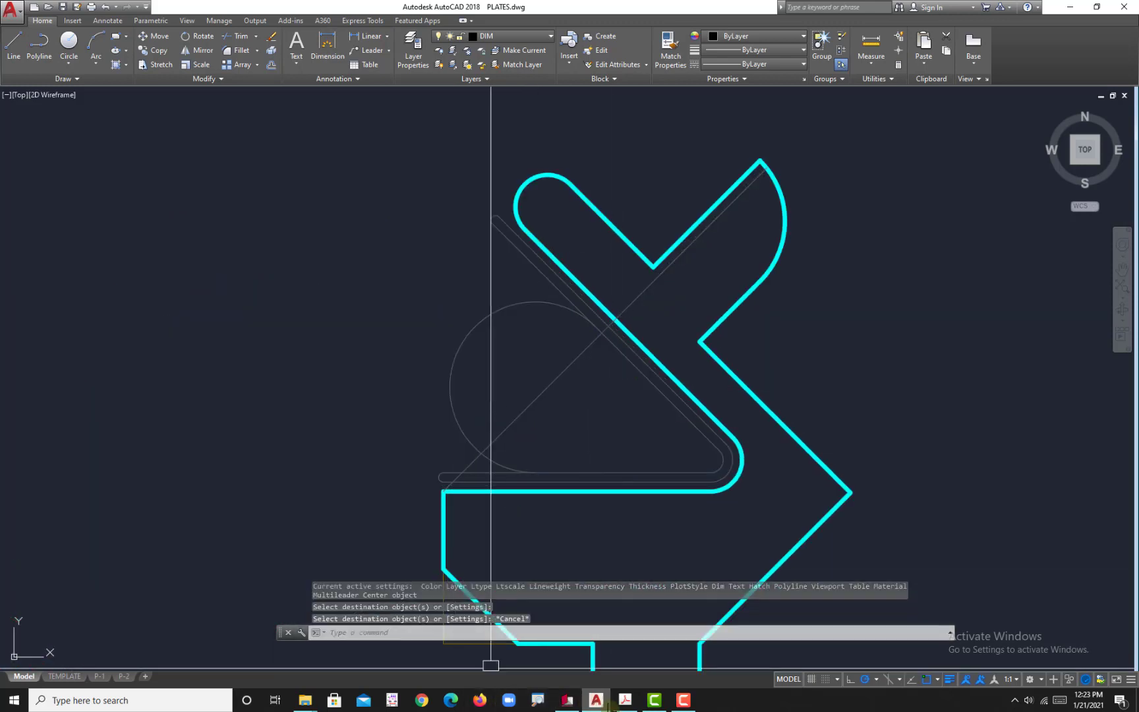
Step: Check the figure against the reference PDF, and change FIGURE 1's scale label in the P-2 layout to 1:25
click(625, 700)
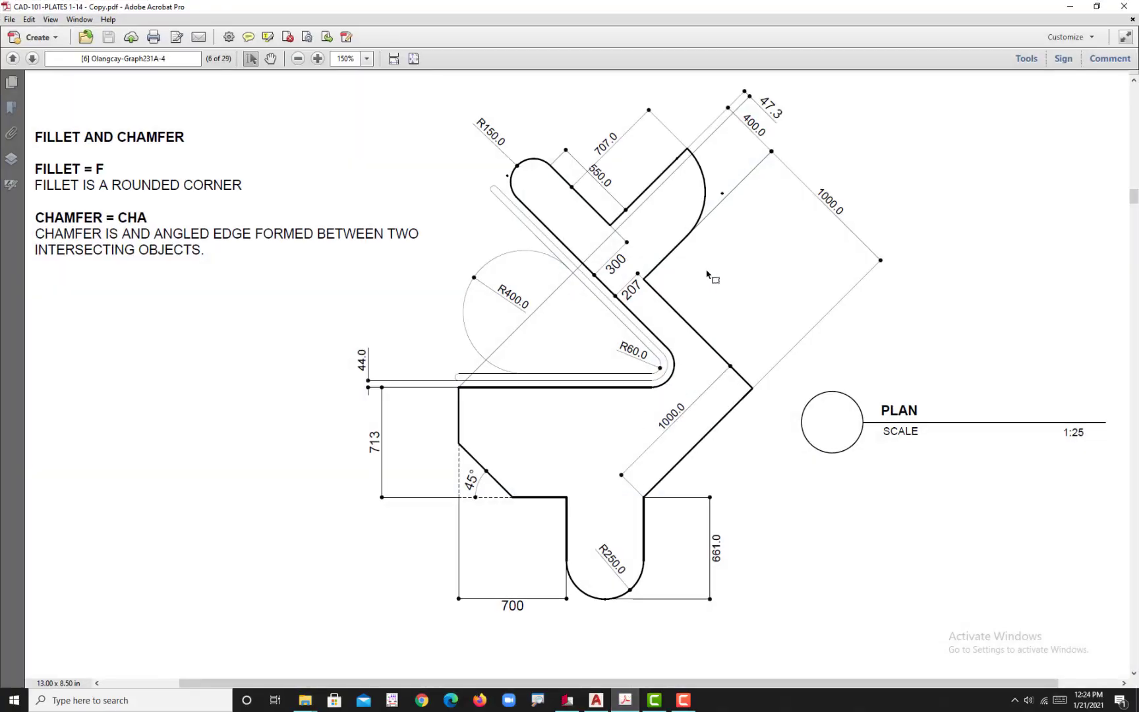
click(596, 700)
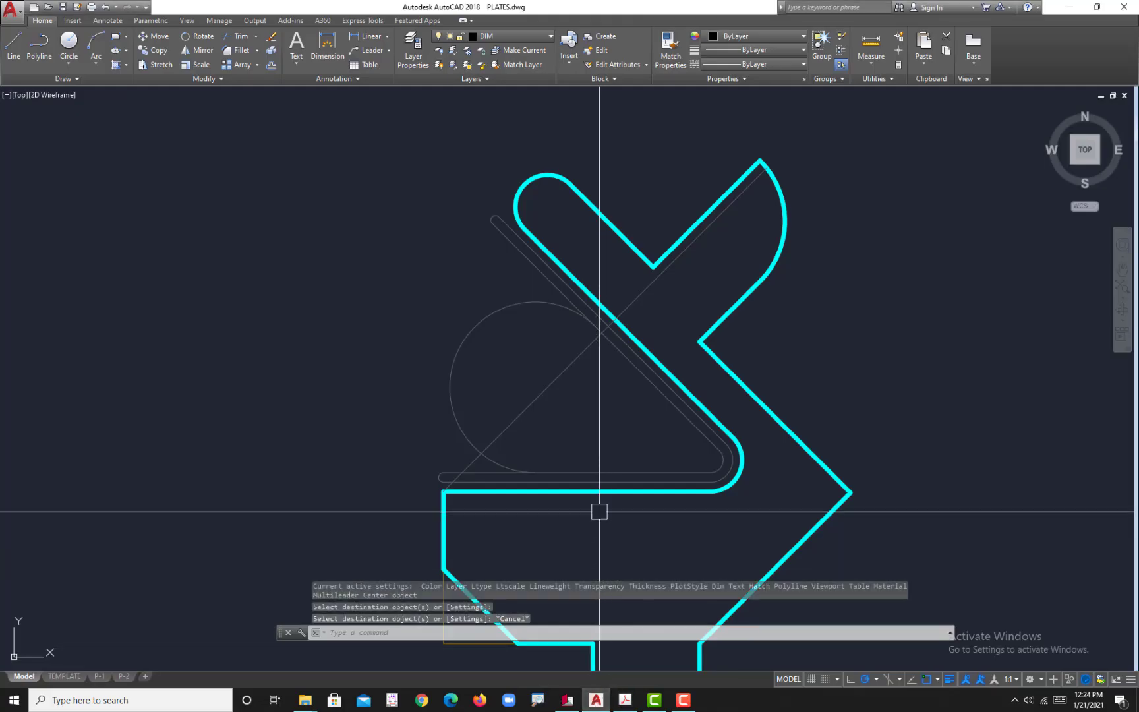
scroll(534, 457, up, 2)
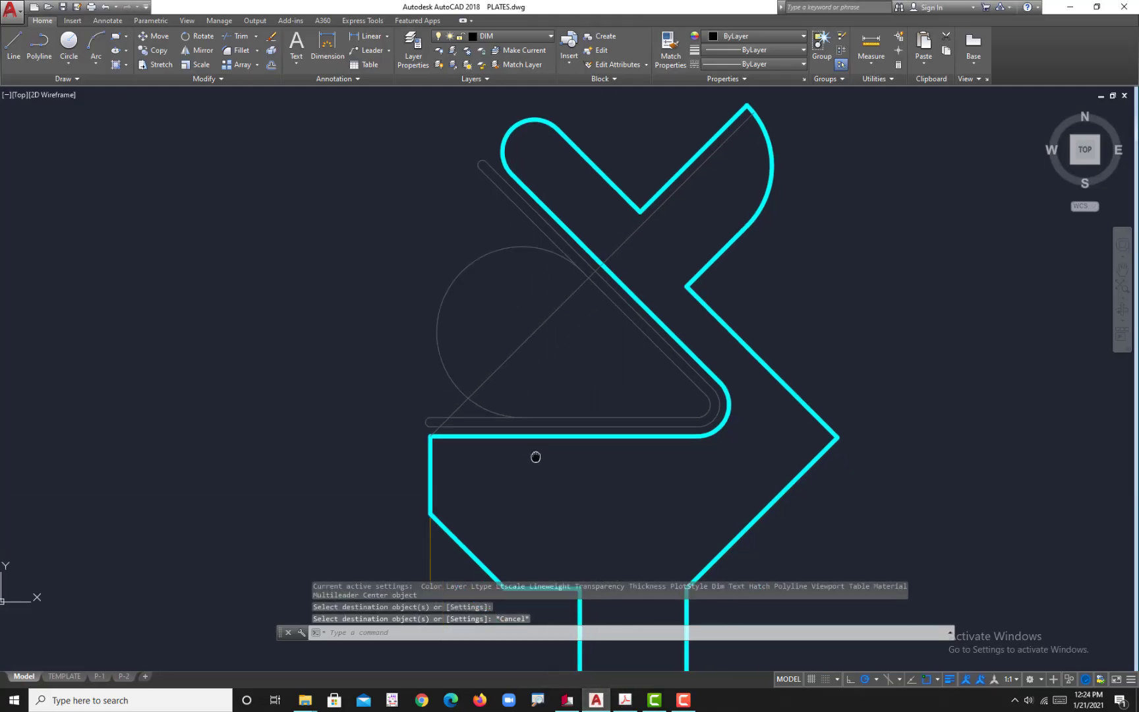
click(124, 676)
scroll(490, 415, up, 8)
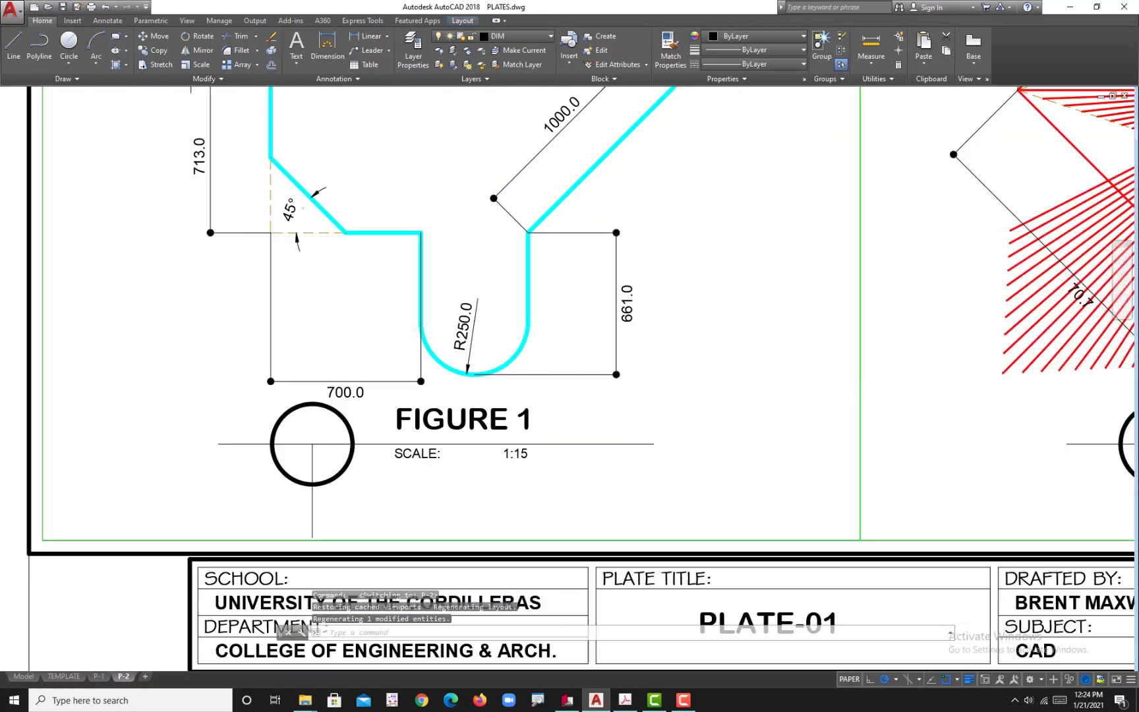
click(490, 415)
double_click(518, 413)
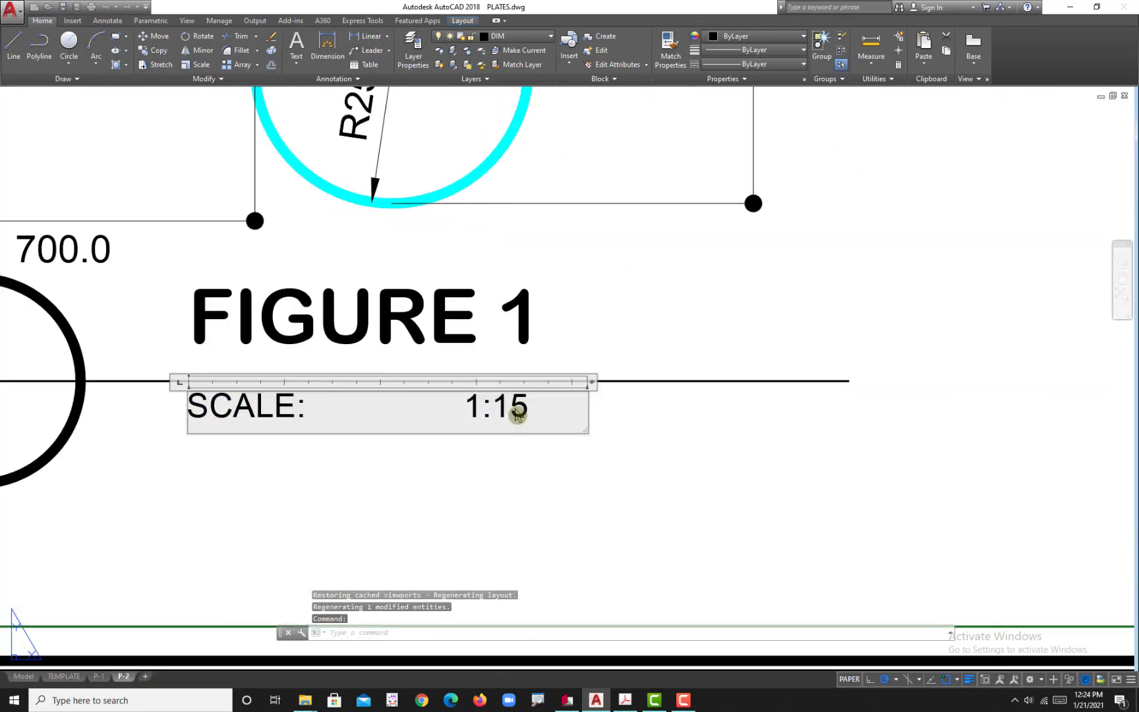
double_click(511, 409)
click(510, 409)
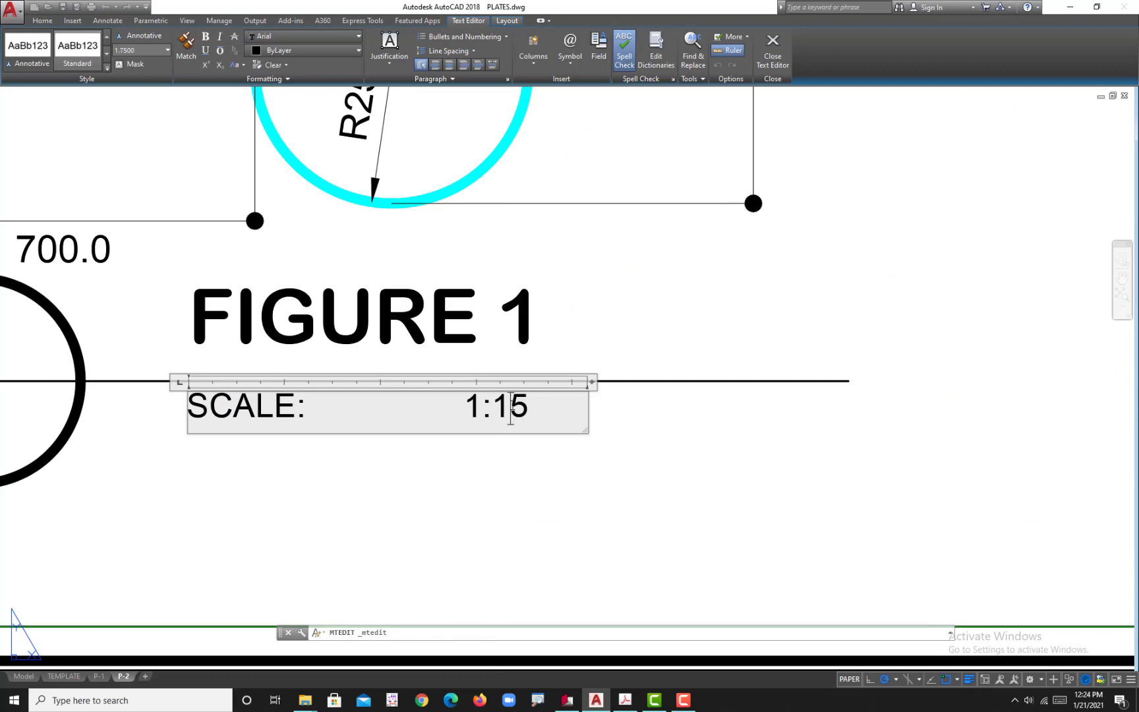
text(2)
click(554, 486)
scroll(593, 488, down, 5)
scroll(595, 490, up, 6)
scroll(687, 500, down, 5)
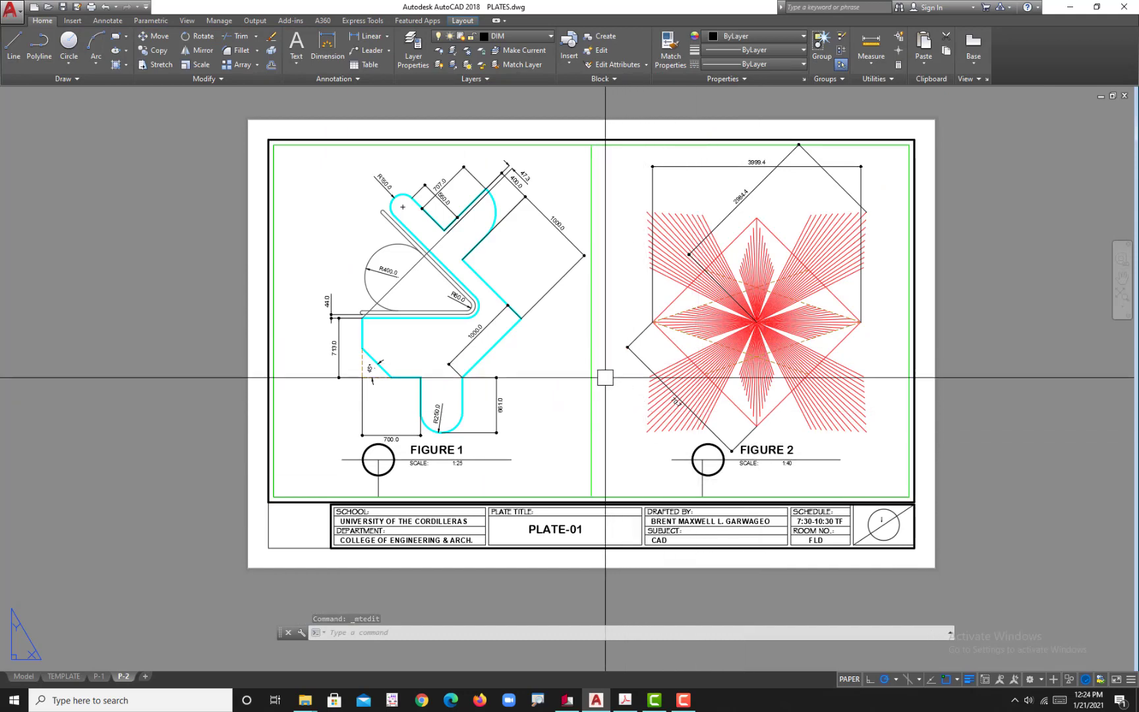
Step: Plot the P-2 layout as a single sheet with DWG To PDF.pc3 and the LONG BP page setup
key(ctrl+p)
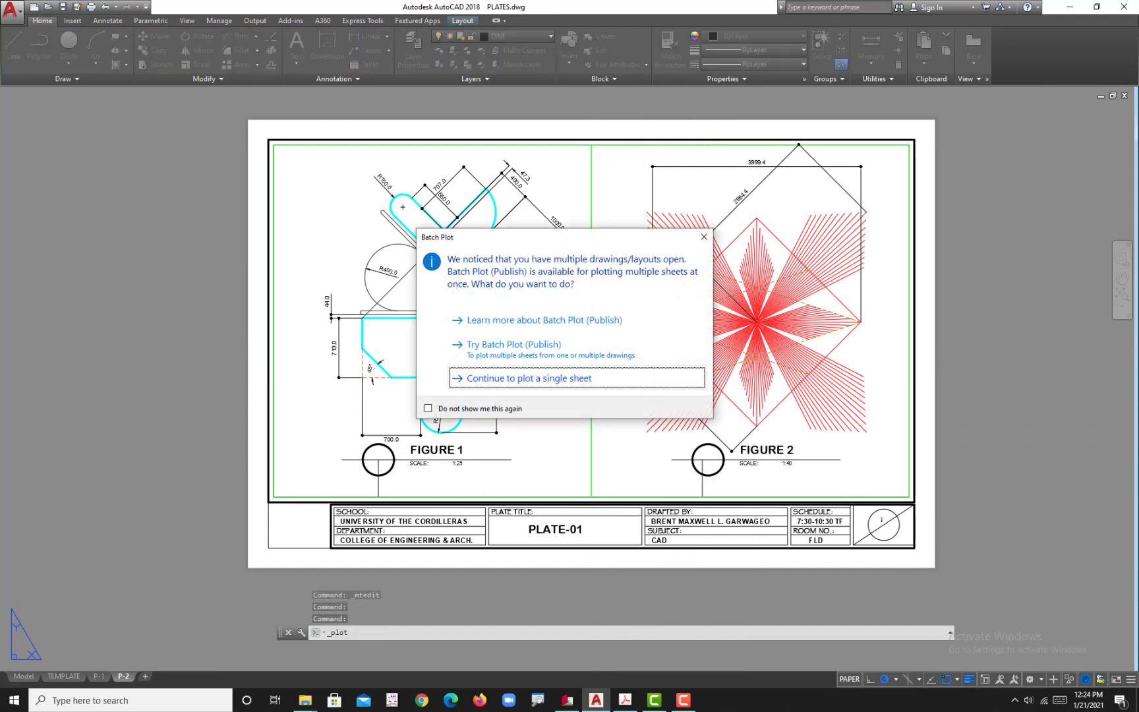
click(646, 379)
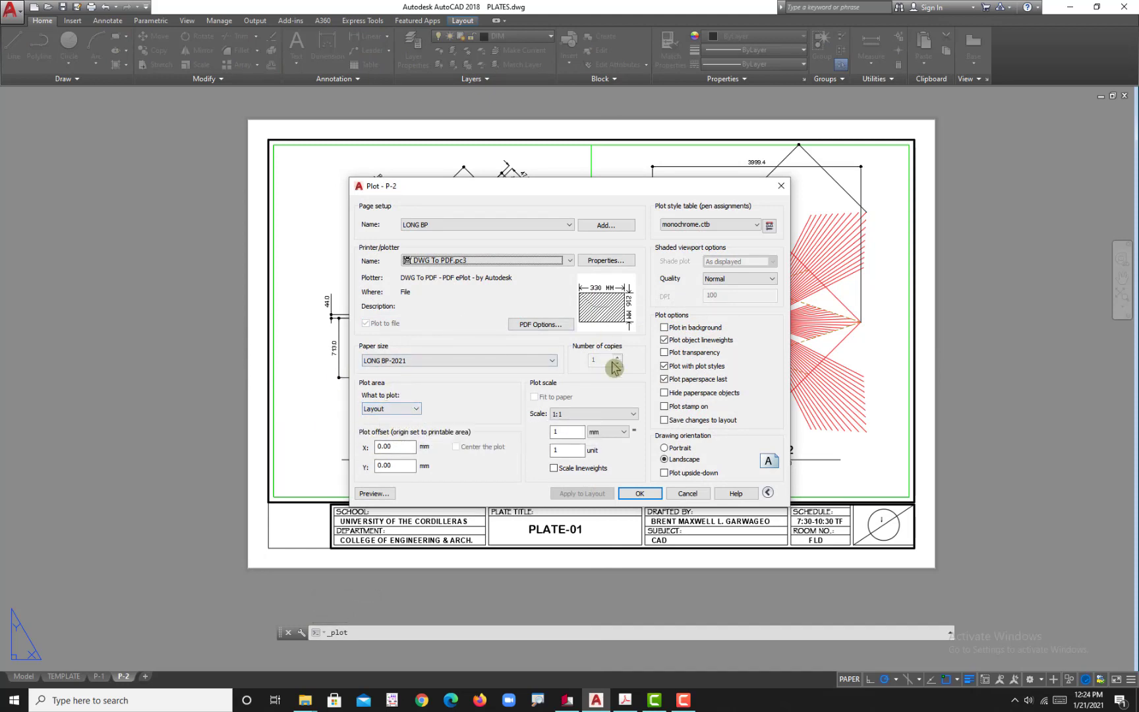
click(639, 495)
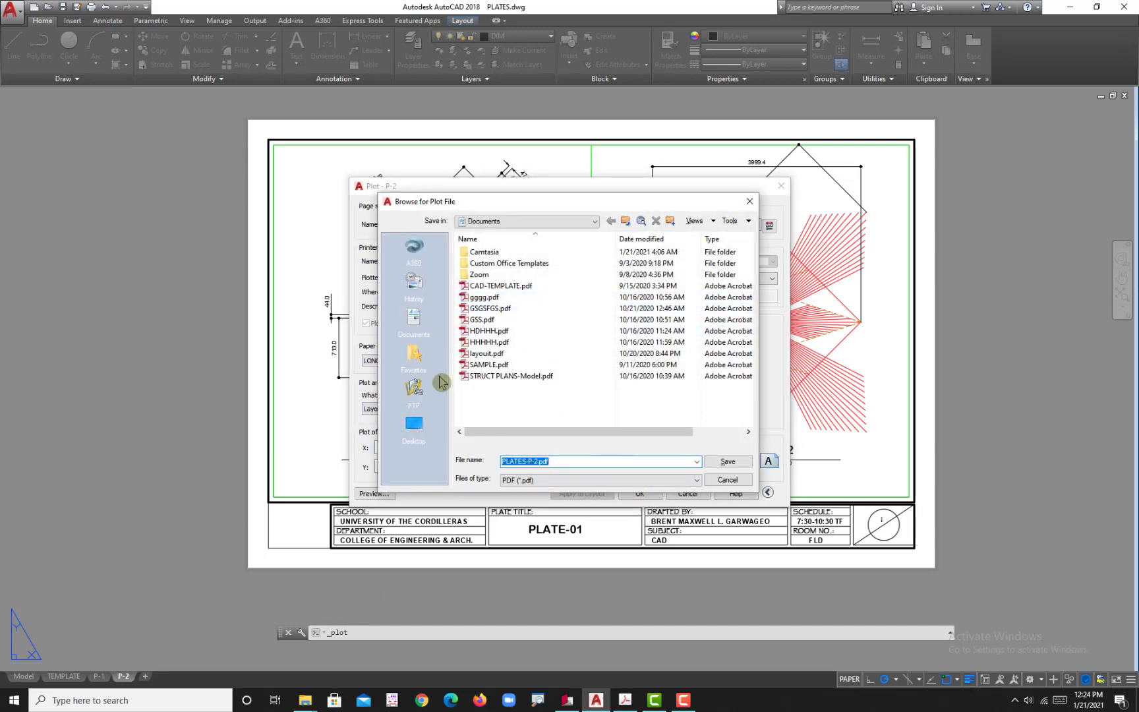
Step: Save the plot file as PLATES-P-2.pdf in the CAD BLOG folder on the Desktop
click(414, 425)
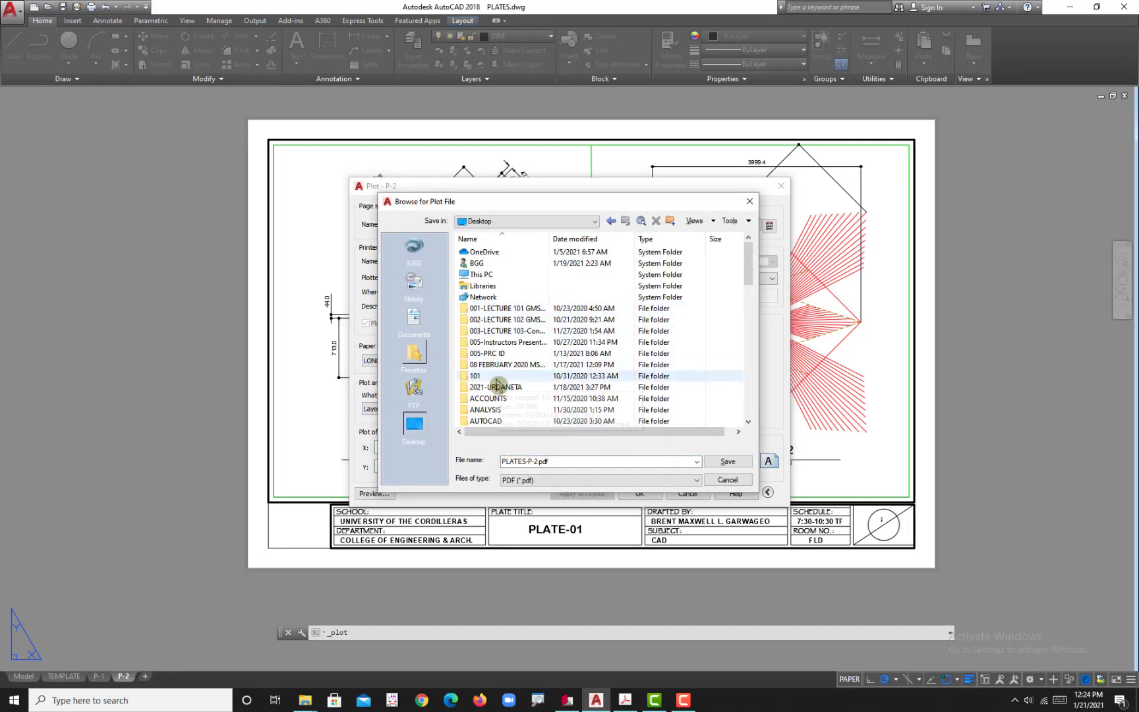
scroll(499, 388, down, 1)
double_click(500, 409)
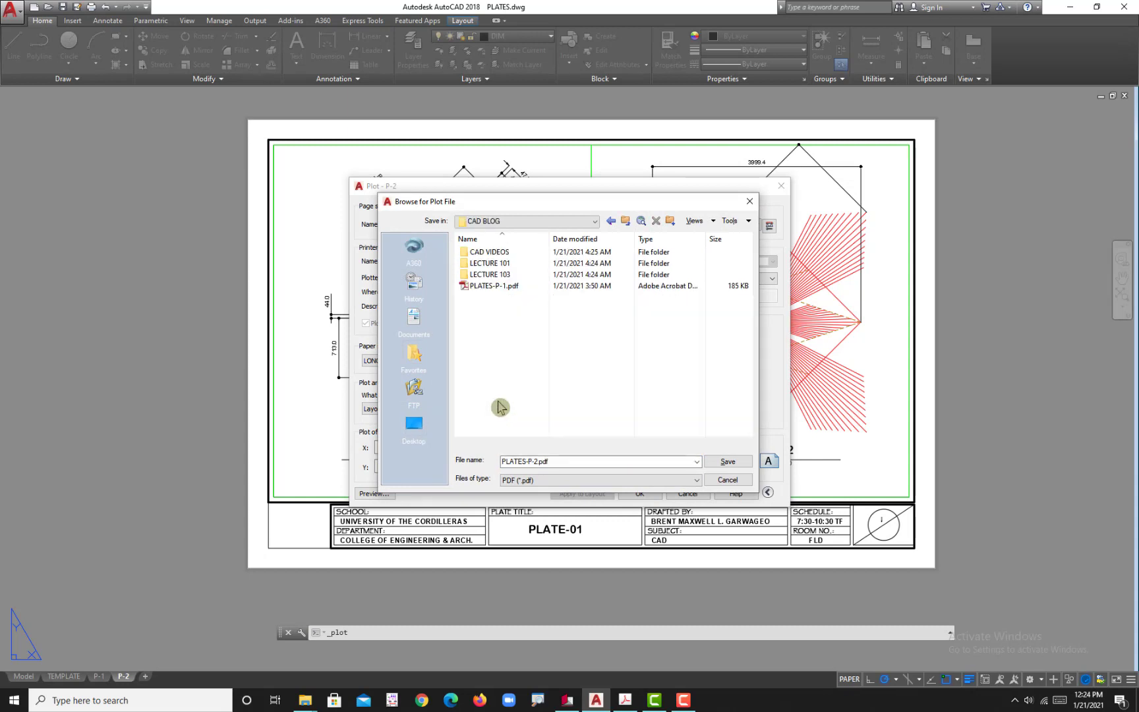
click(518, 296)
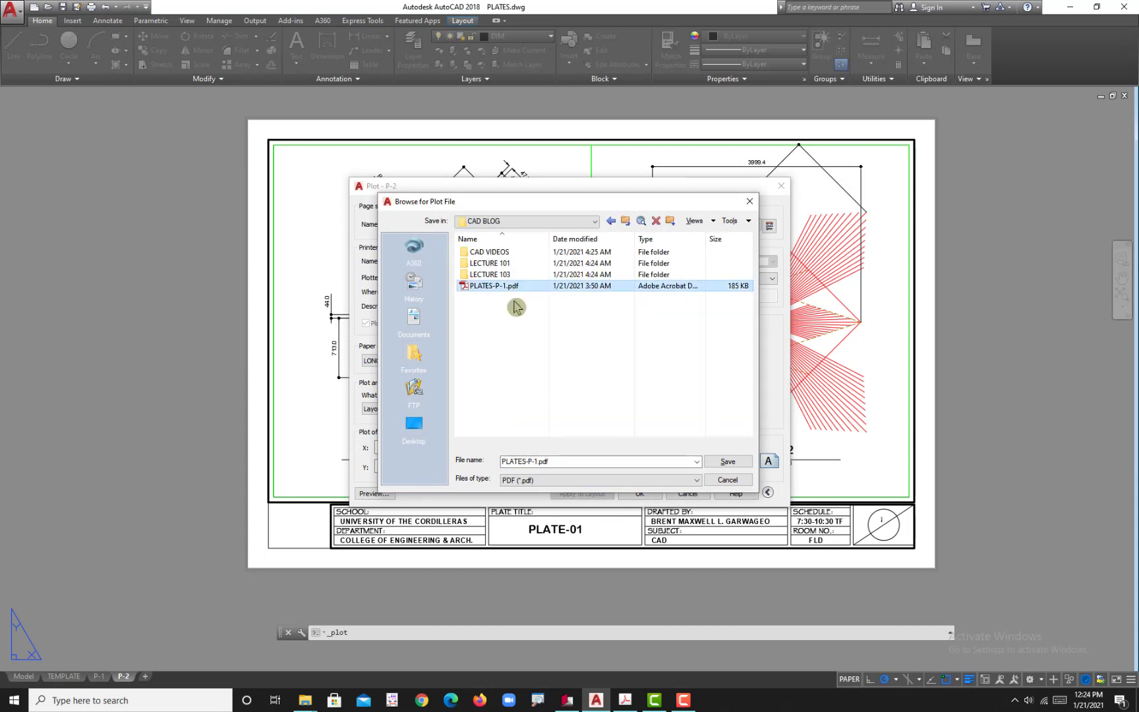
click(537, 462)
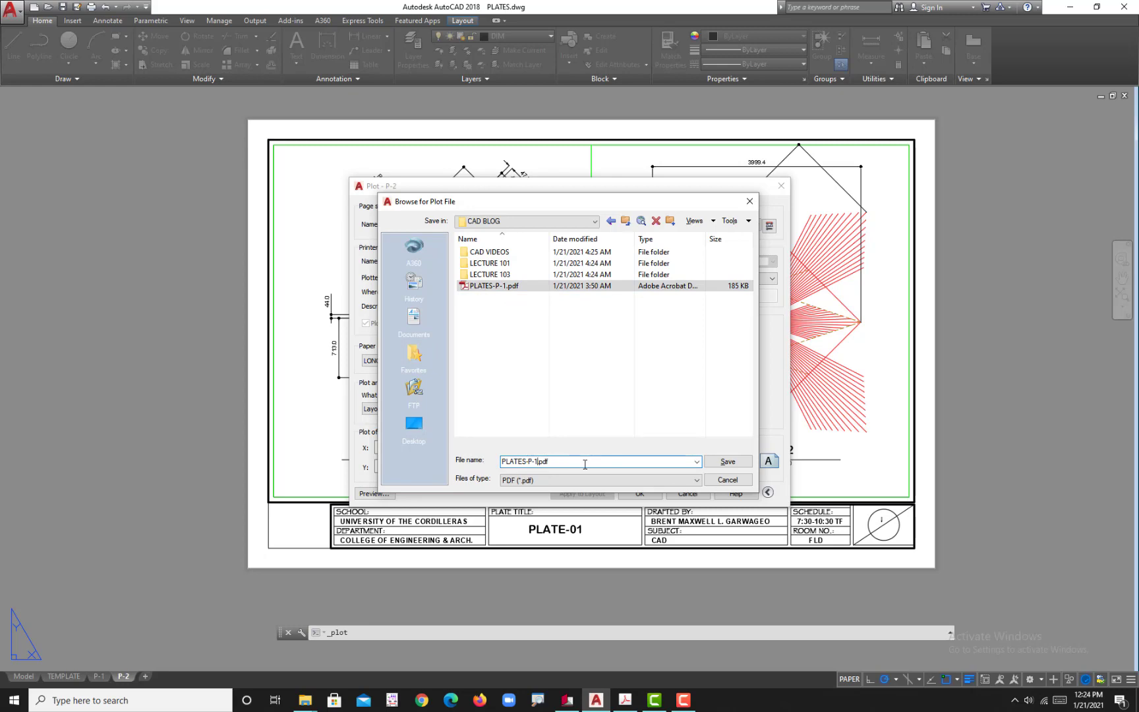
text(2)
click(727, 463)
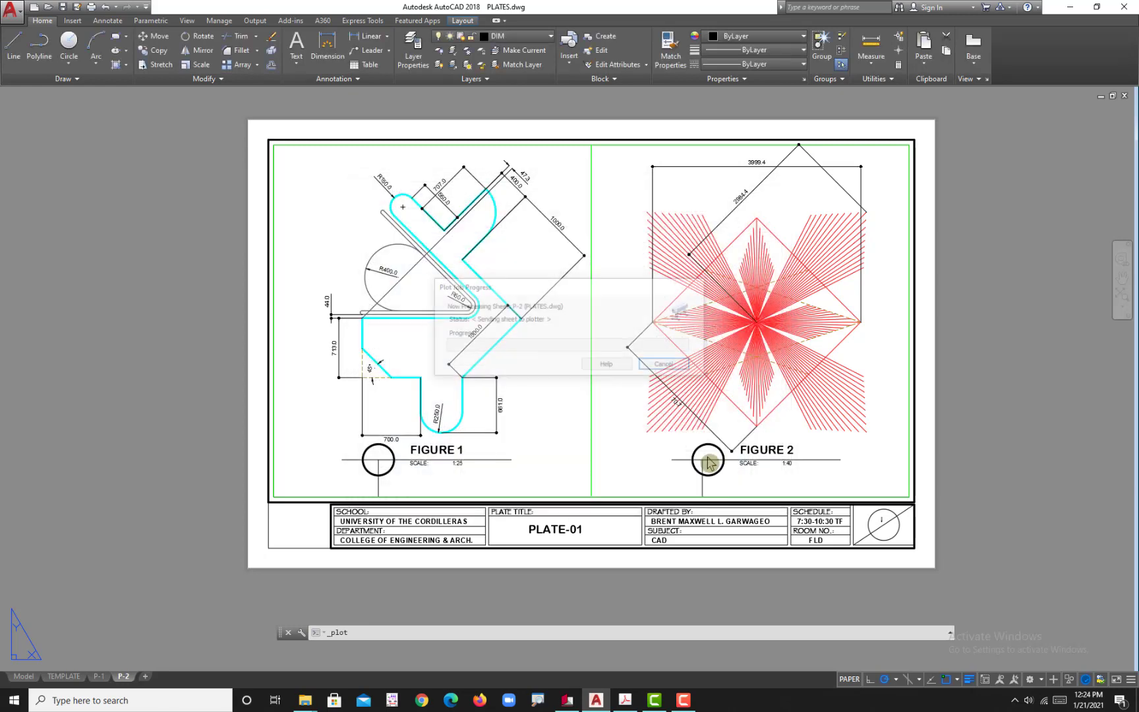